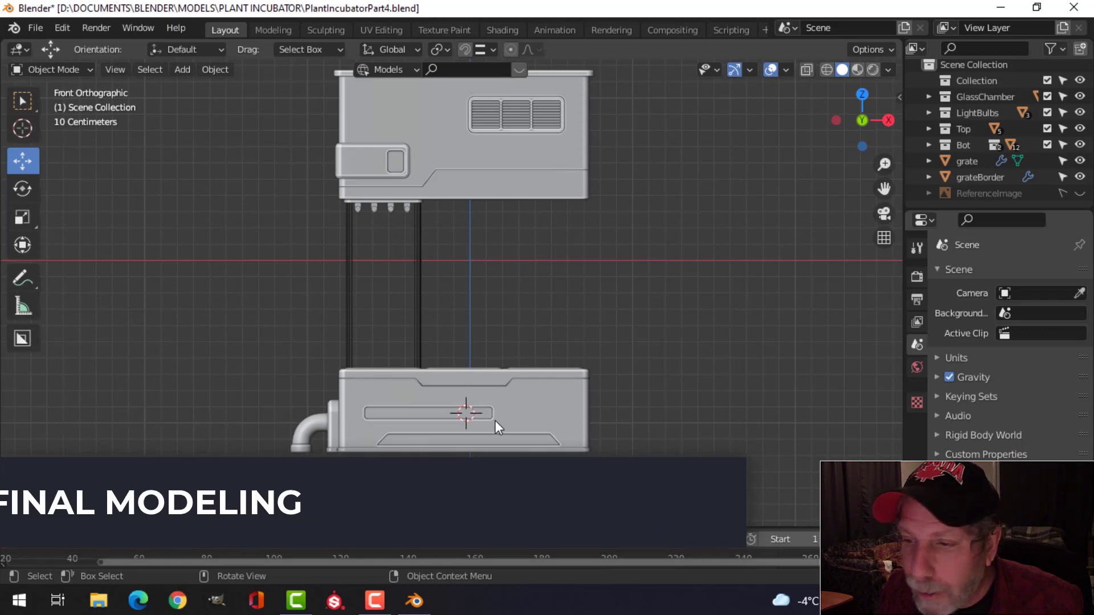
Step: Show the reference image and switch to wireframe shading around the numbered knobs on the base's control panel
scroll(554, 436, up, 1)
shift+middle_drag(553, 439, 561, 366)
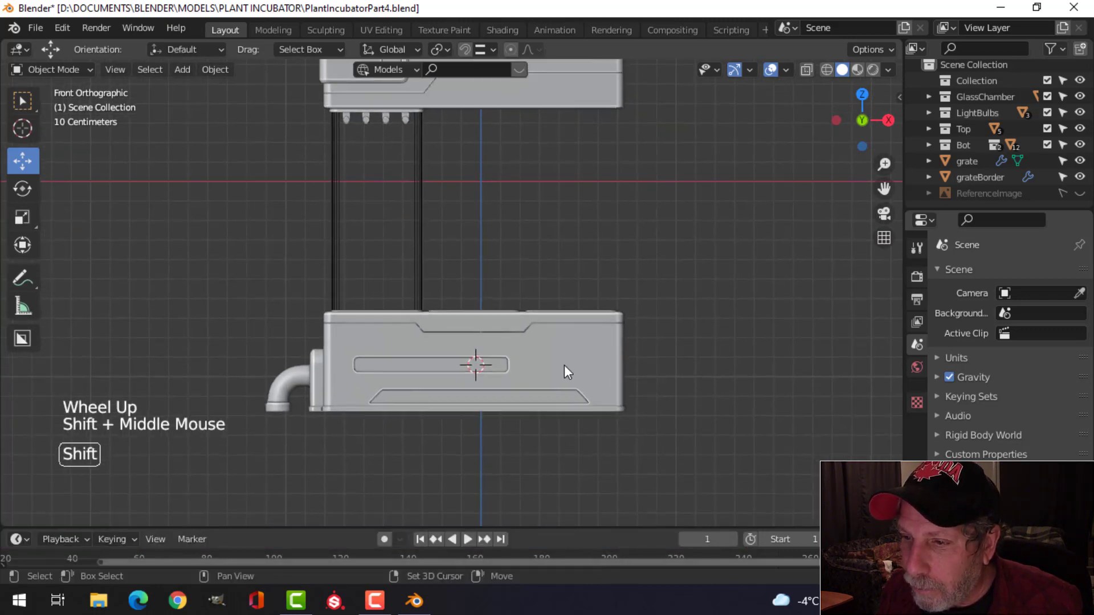
click(1080, 193)
key(z)
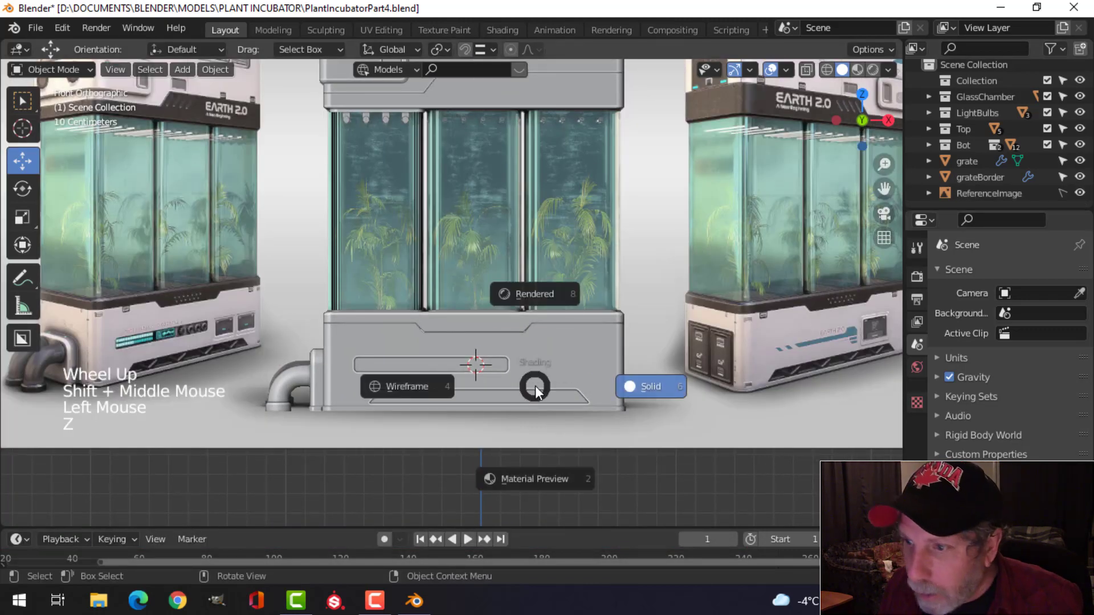
scroll(507, 408, up, 2)
mouse_move(507, 408)
shift+middle_down()
mouse_move(496, 305)
mouse_move(581, 359)
shift+middle_up()
scroll(496, 305, up, 6)
scroll(540, 341, up, 1)
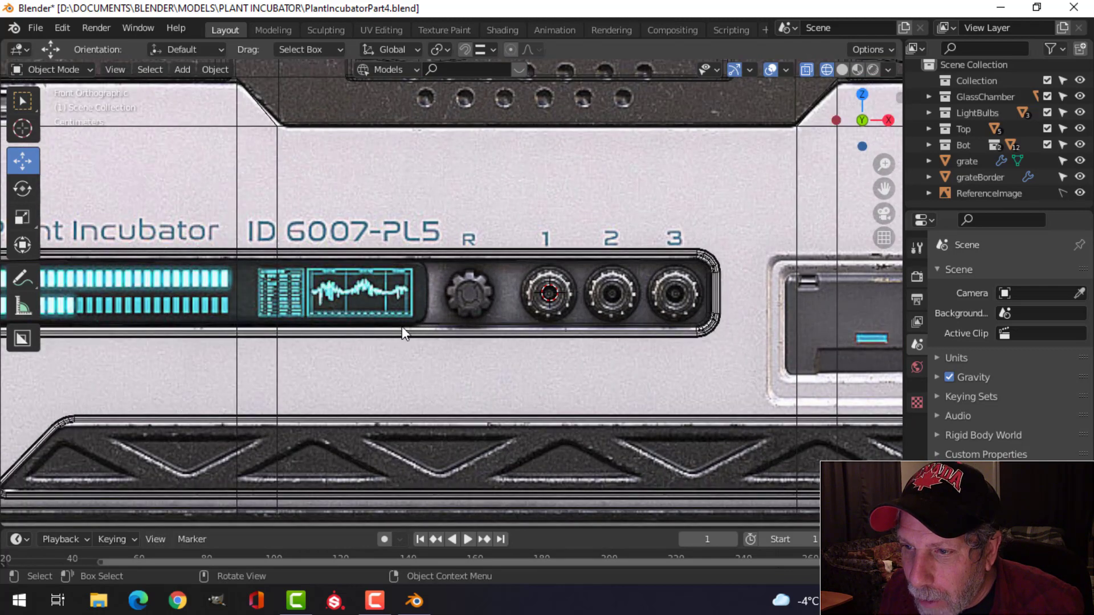
scroll(209, 431, down, 1)
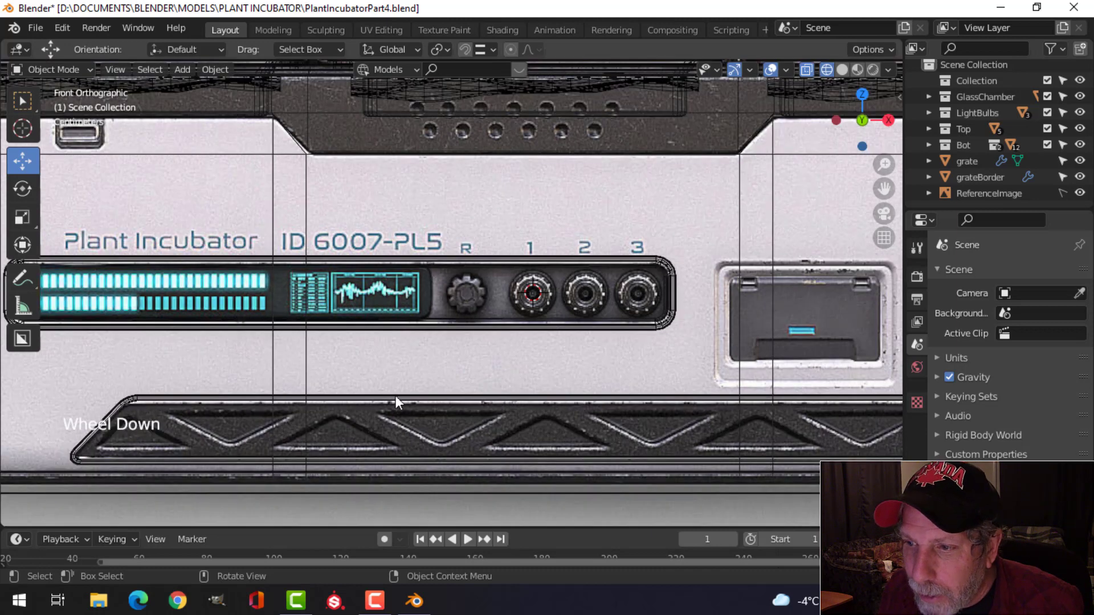
scroll(561, 367, up, 1)
scroll(579, 371, up, 2)
shift+middle_drag(579, 370, 559, 368)
Step: Add a cylinder with 18 vertices at the 3D cursor on knob 1
key(shift+a)
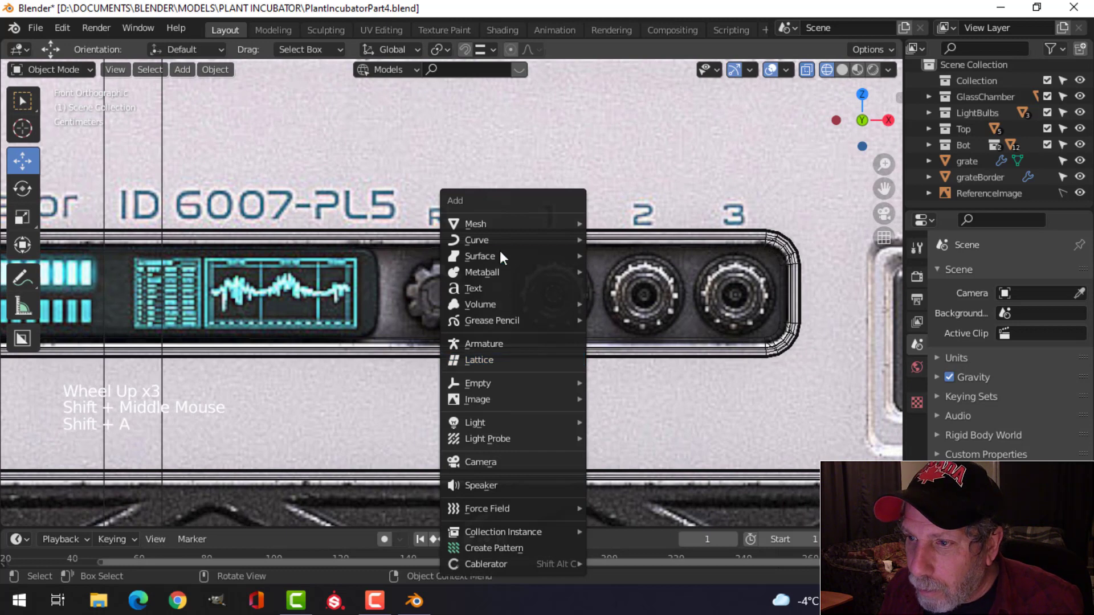
mouse_move(511, 222)
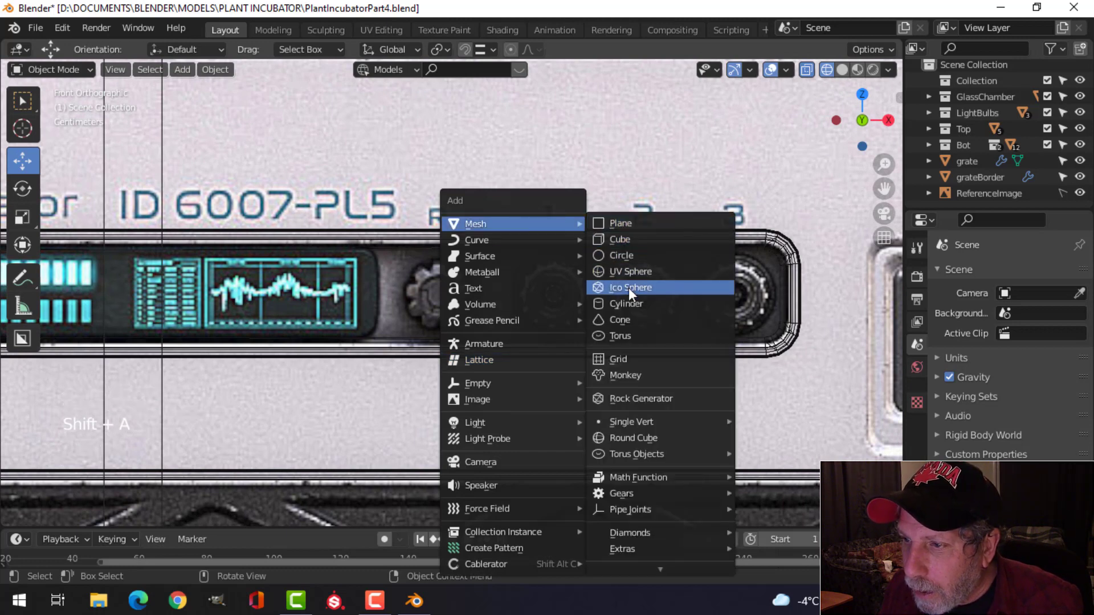
click(622, 301)
click(236, 320)
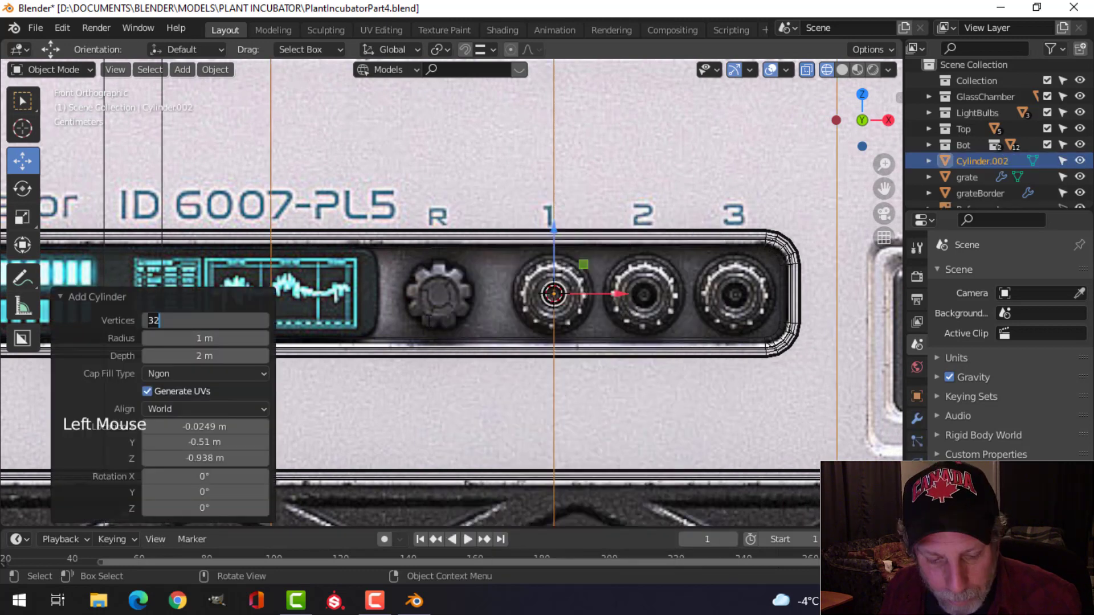
Step: Scale the cylinder's mesh down by 0.067 and again by 0.408 to match knob 1 in the reference
scroll(466, 317, down, 9)
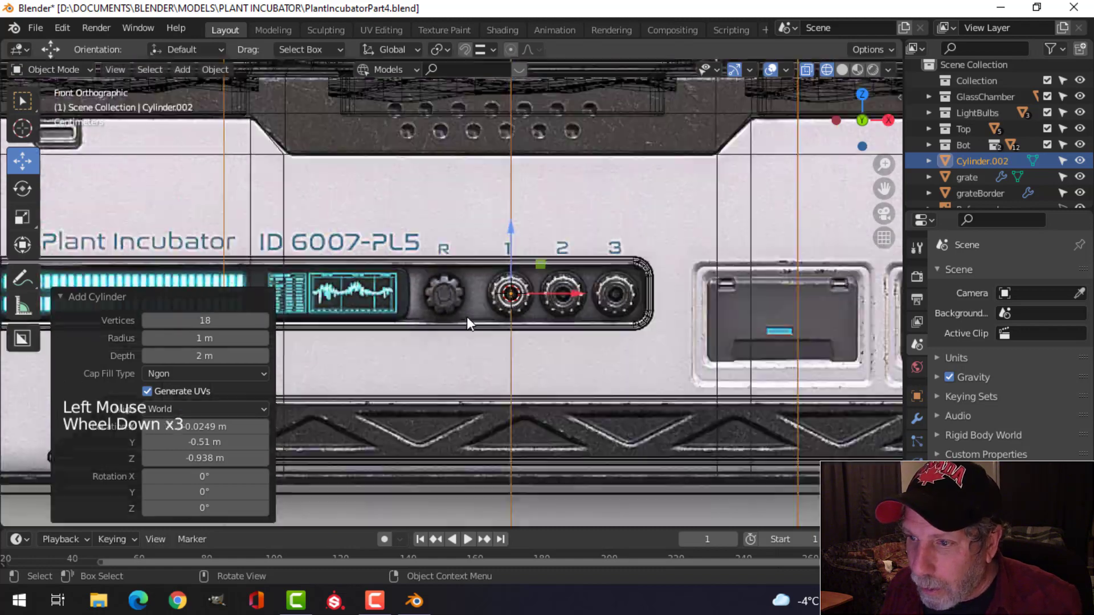
key(Tab)
key(s)
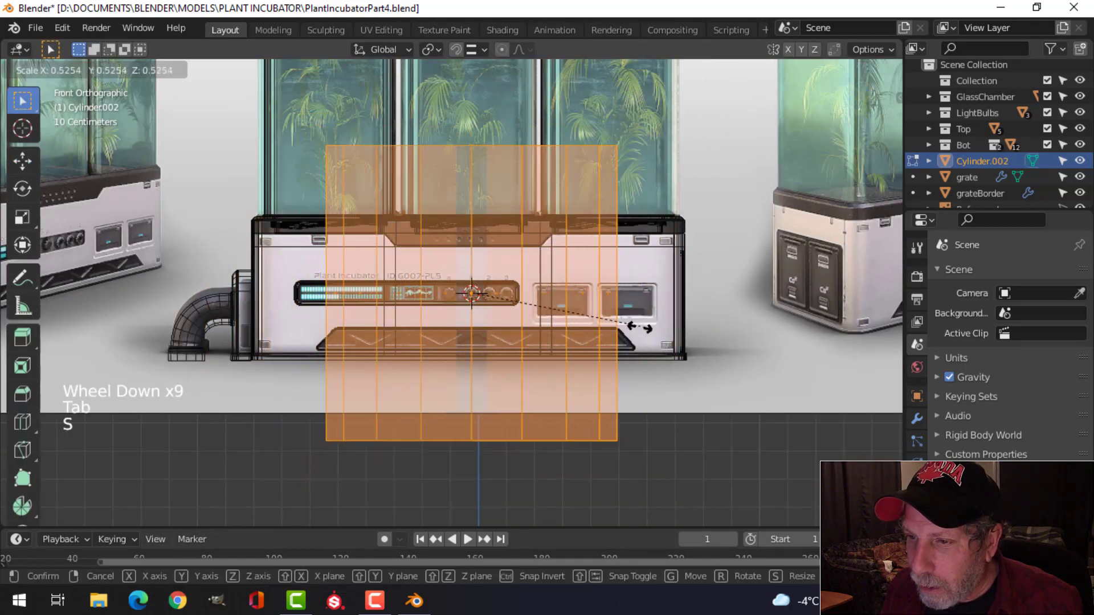
click(489, 312)
scroll(489, 312, up, 4)
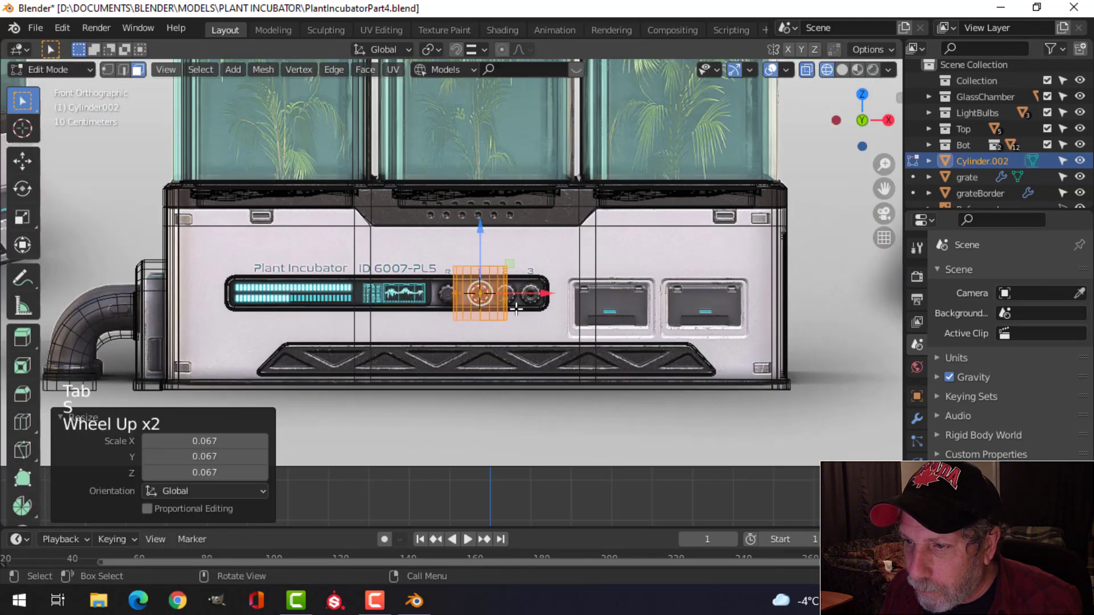
key(s)
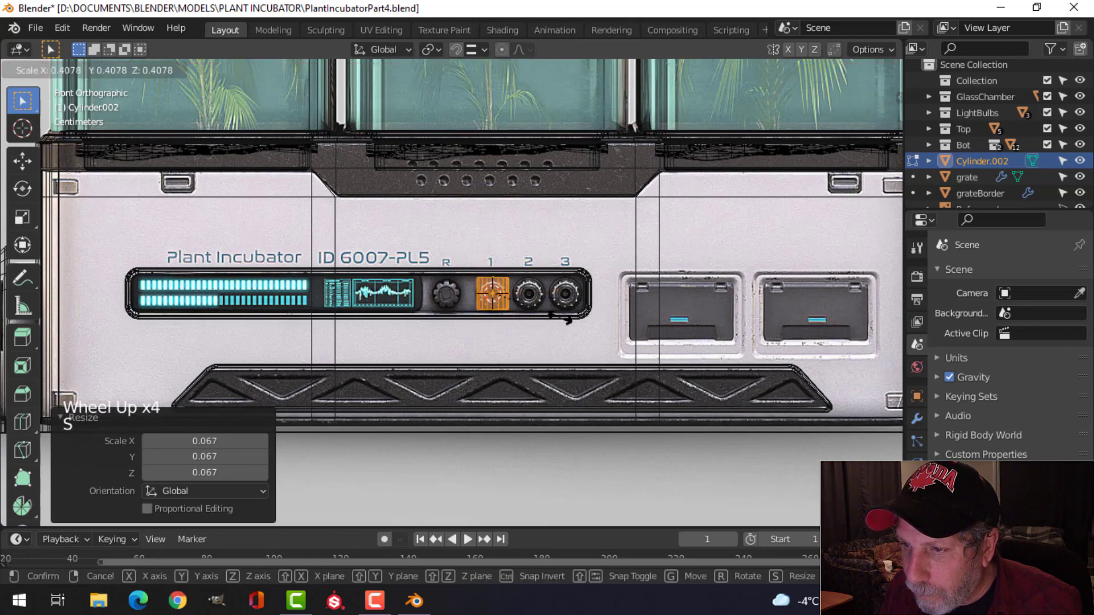
click(564, 318)
scroll(563, 319, up, 4)
shift+middle_drag(608, 314, 577, 308)
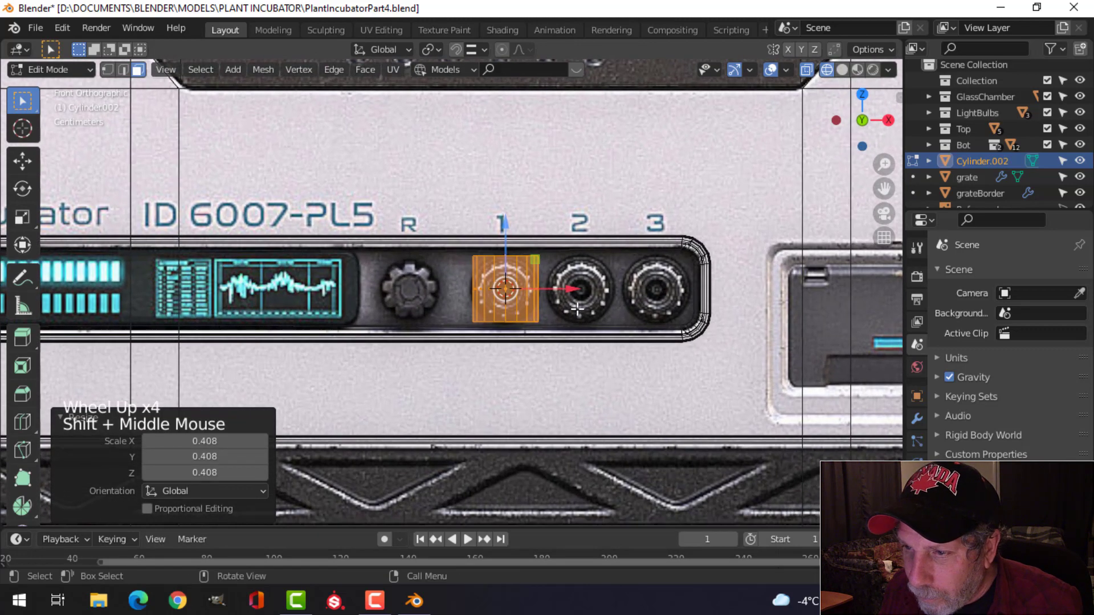
Step: Return to solid shading and isolate the cylinder in local view
key(z)
click(672, 308)
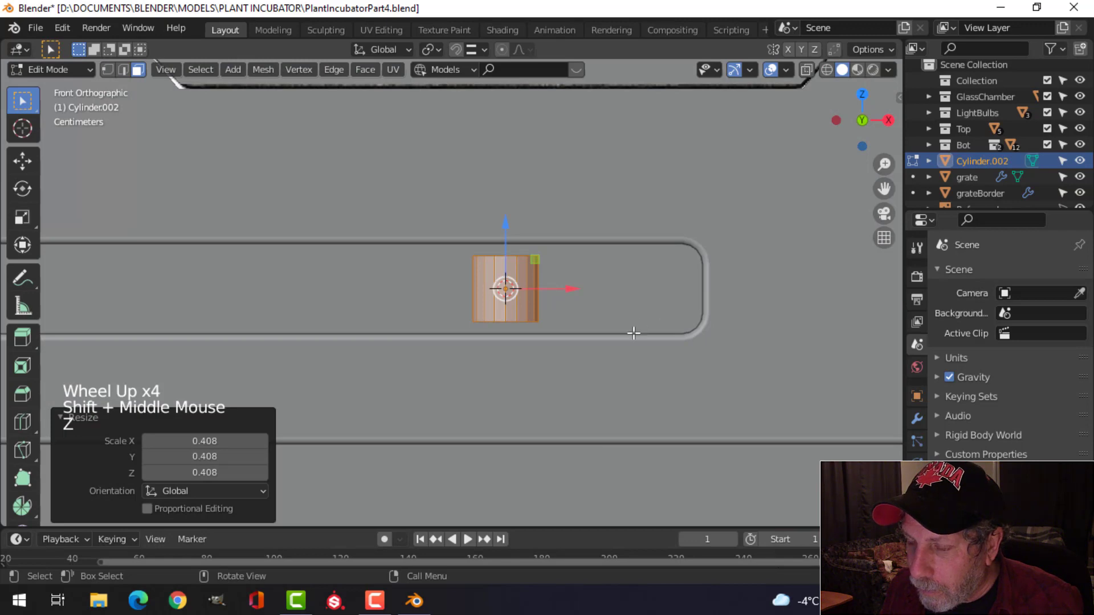
middle_drag(634, 332, 621, 318)
key(Tab)
key(slash)
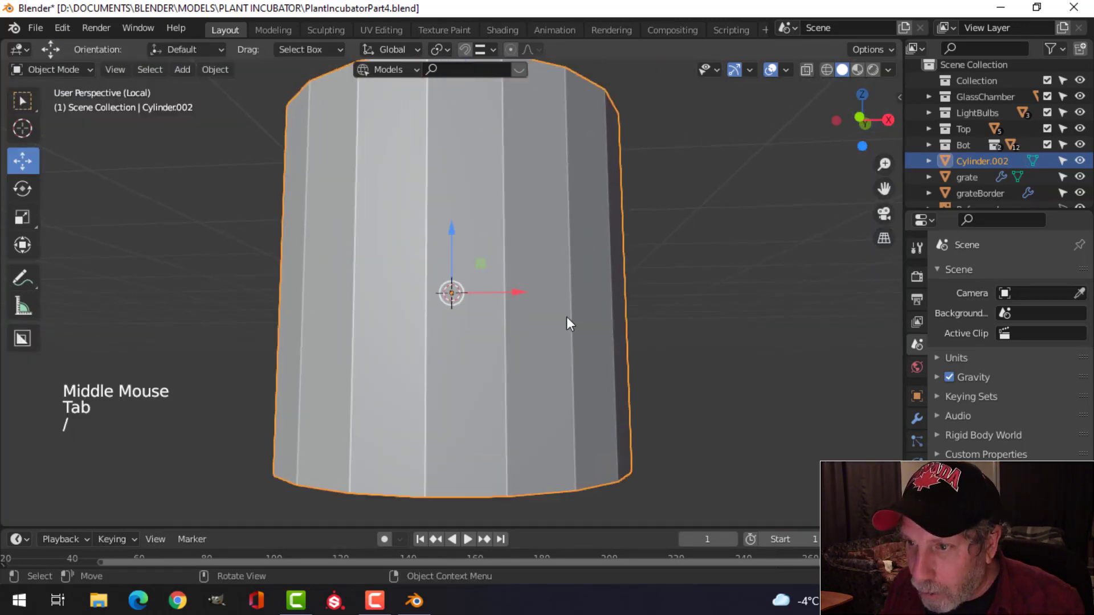
Step: Bevel the cylinder's top face with four segments, about 0.015 m wide, to round off the upper end
key(Tab)
middle_drag(581, 382, 497, 246)
scroll(517, 335, down, 2)
click(474, 185)
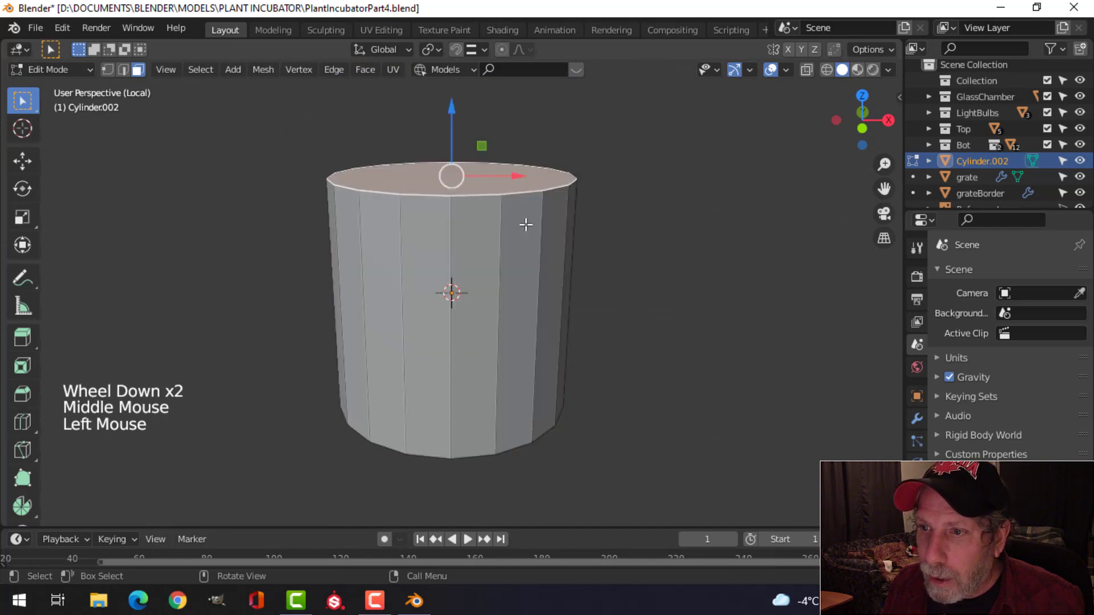
shift+middle_drag(605, 270, 598, 278)
key(ctrl+b)
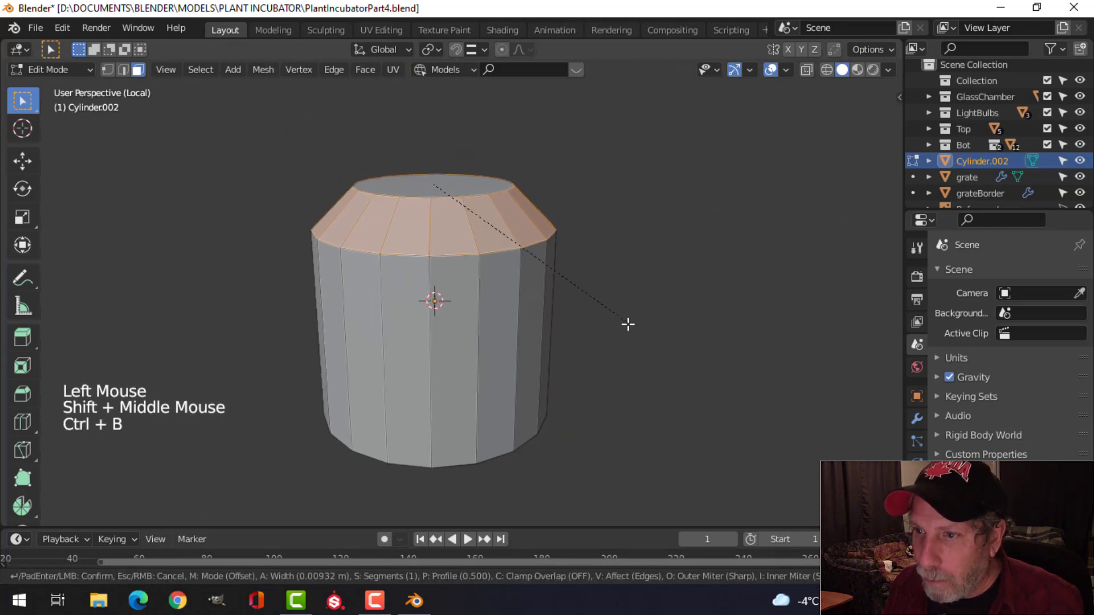
scroll(655, 353, up, 3)
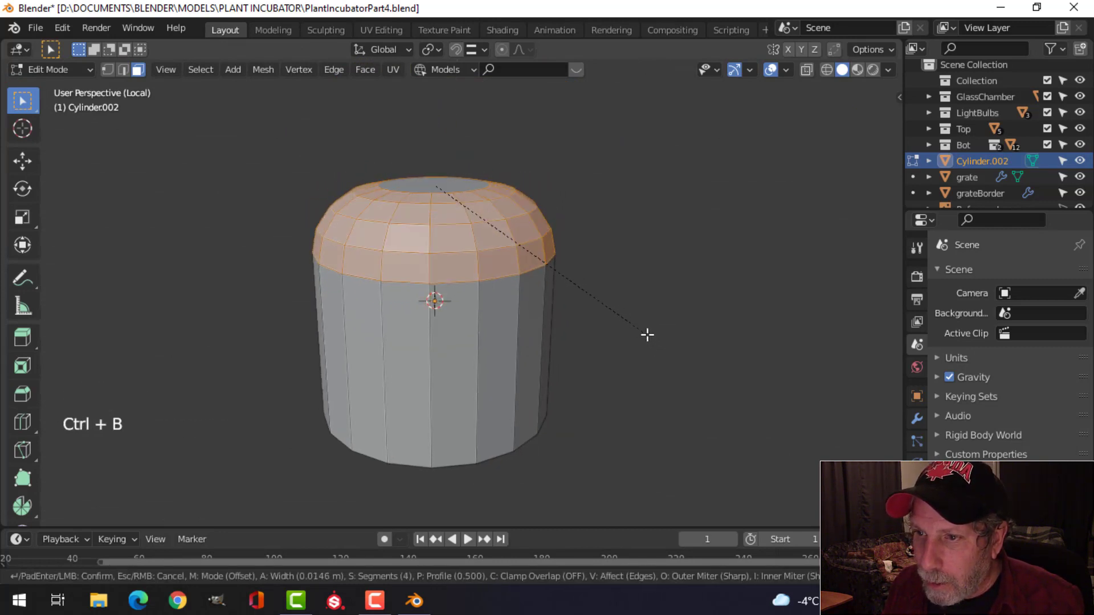
click(648, 335)
key(alt+a)
Step: Move the cylinder's bottom face up about 0.026 m and delete that face
middle_drag(610, 379, 566, 303)
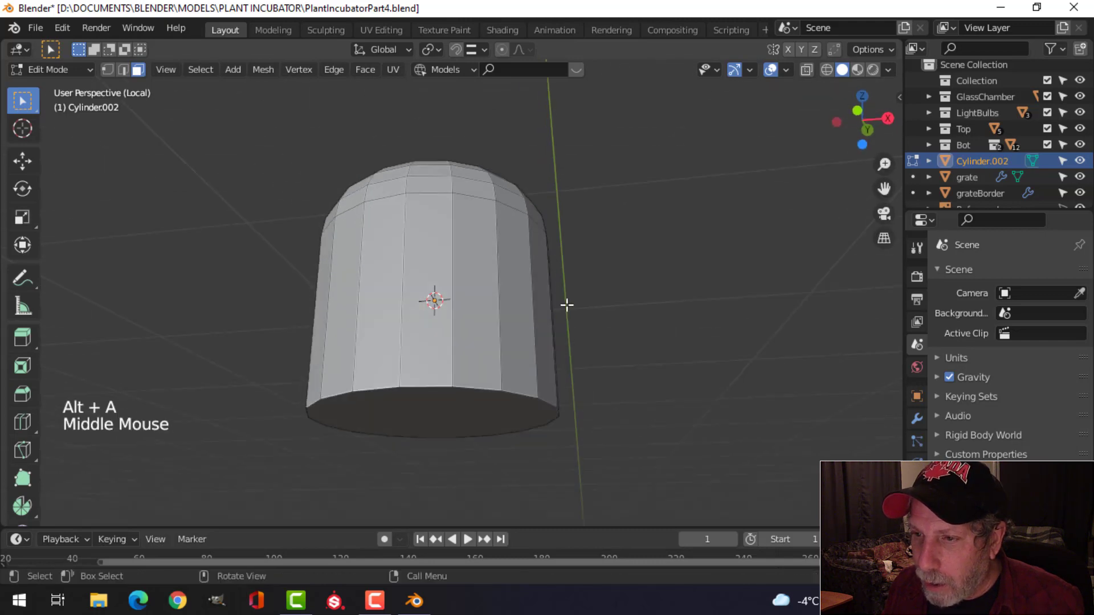
click(477, 410)
middle_drag(520, 364, 498, 397)
drag(439, 361, 445, 247)
key(x)
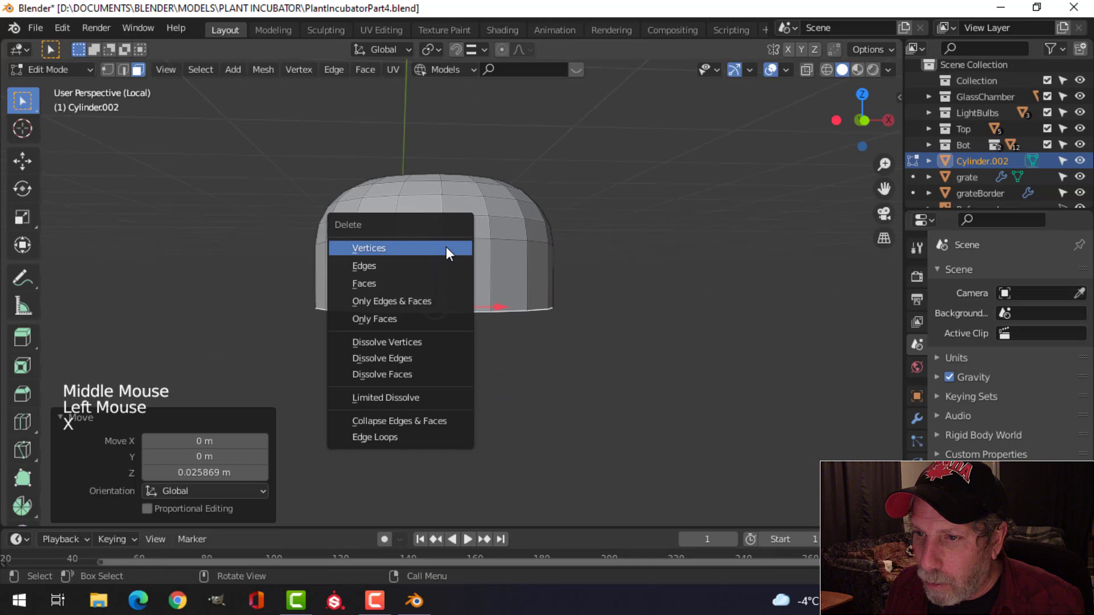
click(417, 283)
Step: Extrude every second vertical face strip, leaving out the faces next to the top cap, and shrink the strips inward about 0.0013 m
middle_drag(501, 245, 505, 330)
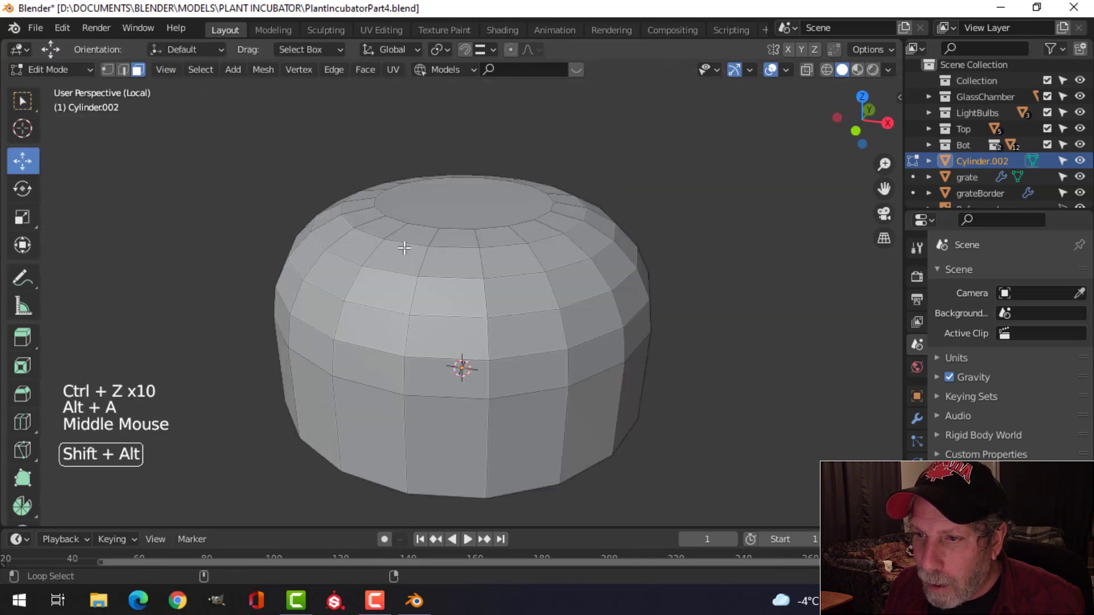
alt+shift+click(403, 244)
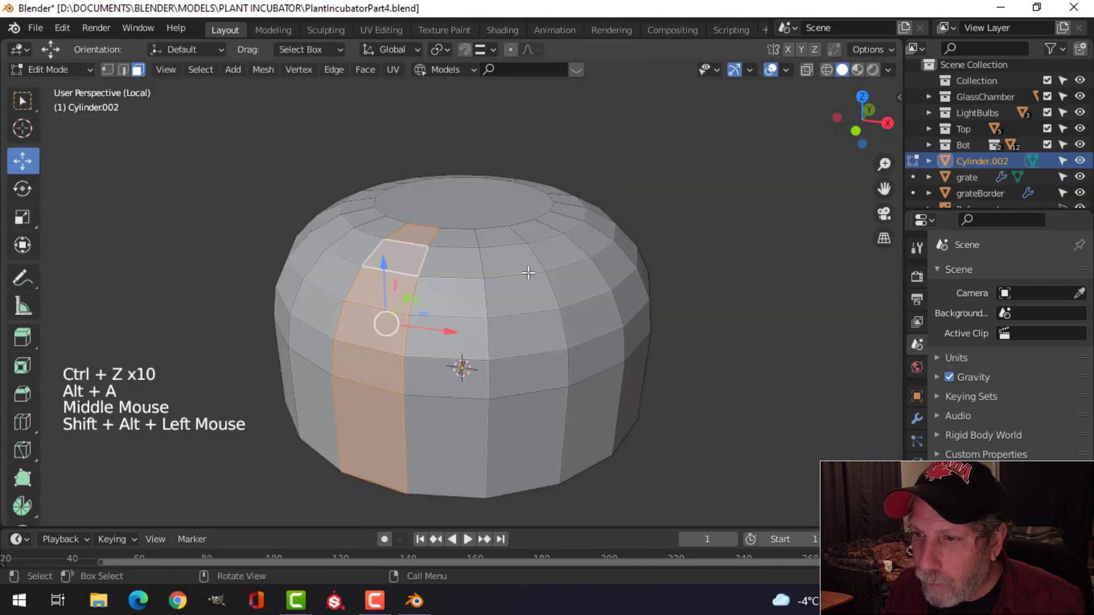
alt+shift+click(508, 247)
alt+shift+click(567, 226)
middle_drag(567, 225, 435, 261)
alt+shift+click(466, 260)
alt+shift+click(432, 253)
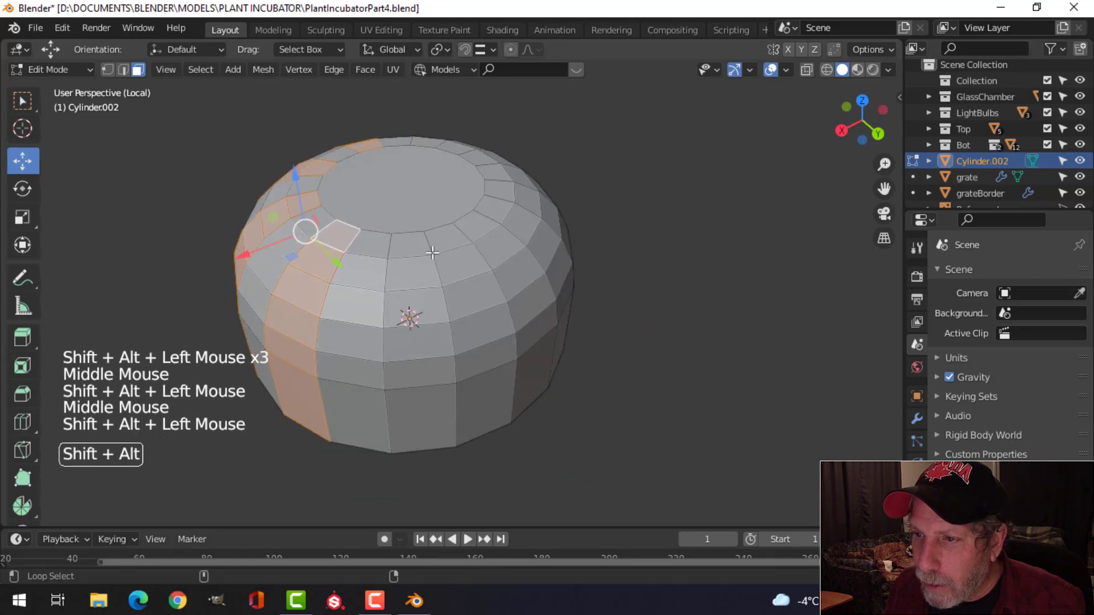
alt+shift+click(421, 258)
alt+shift+click(489, 231)
middle_drag(489, 231, 445, 286)
alt+shift+click(538, 226)
alt+shift+click(552, 208)
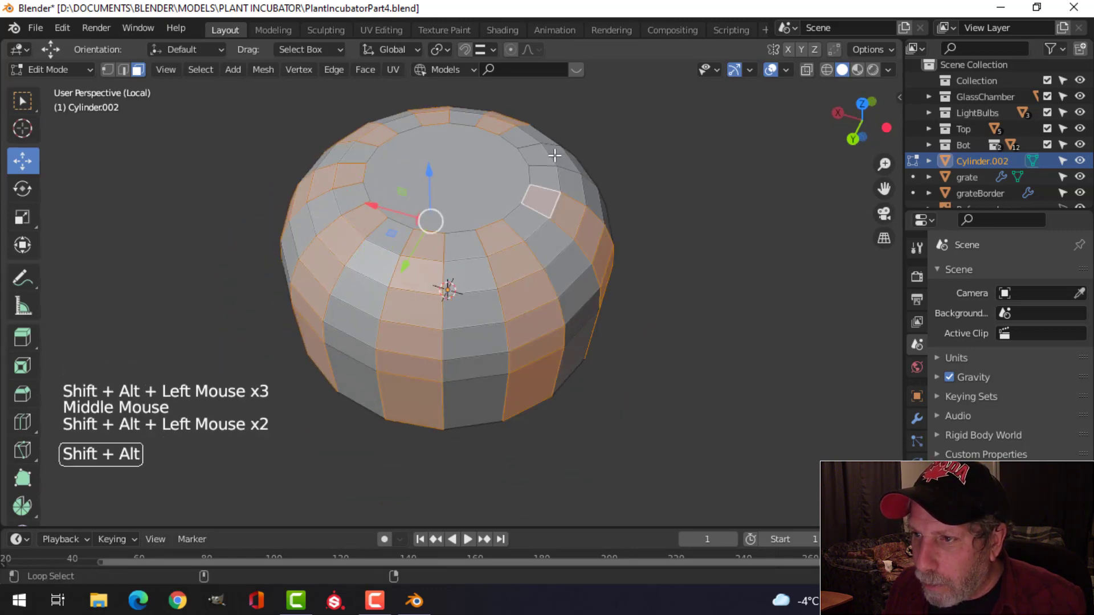
shift+click(533, 166)
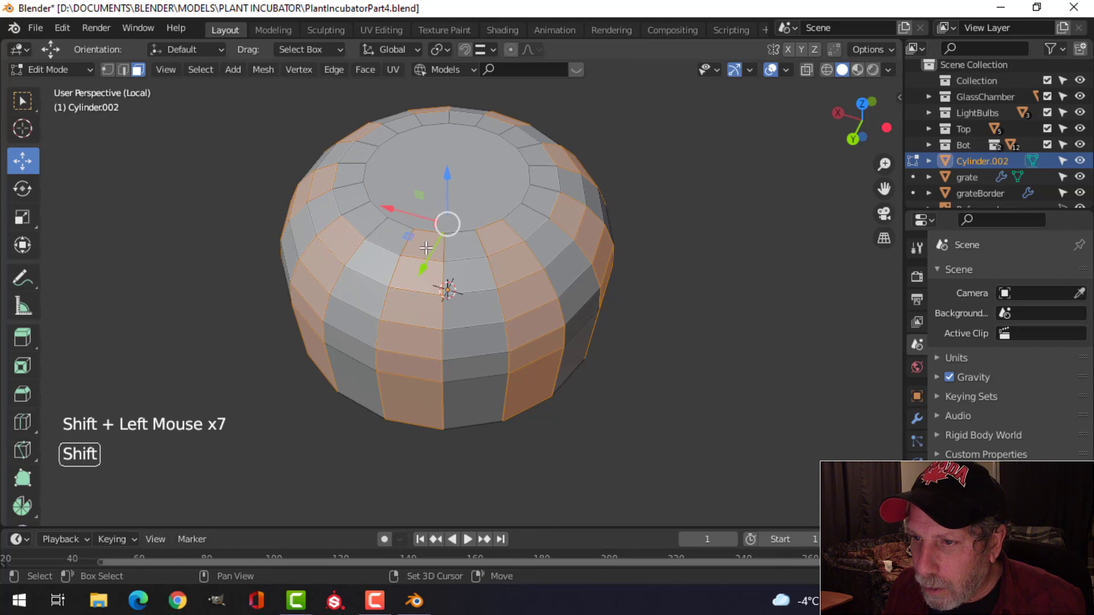
middle_drag(611, 297, 628, 241)
key(e)
key(alt+s)
key(shift)
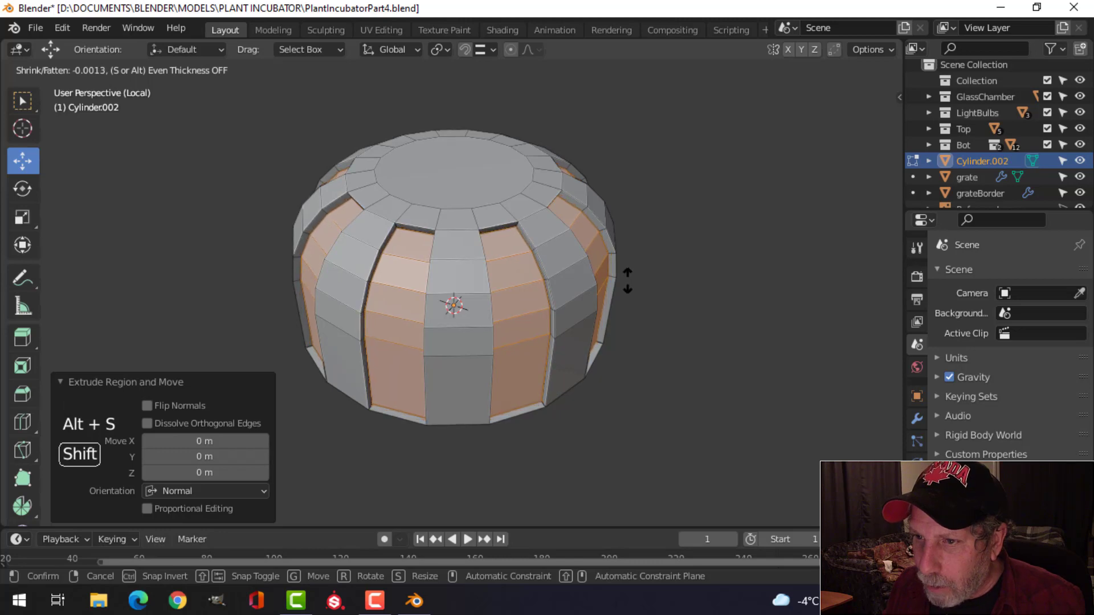
click(618, 276)
key(alt+a)
Step: Delete the small faces along the bottom rim of the recessed strips and return to solid shading
middle_drag(529, 273, 545, 186)
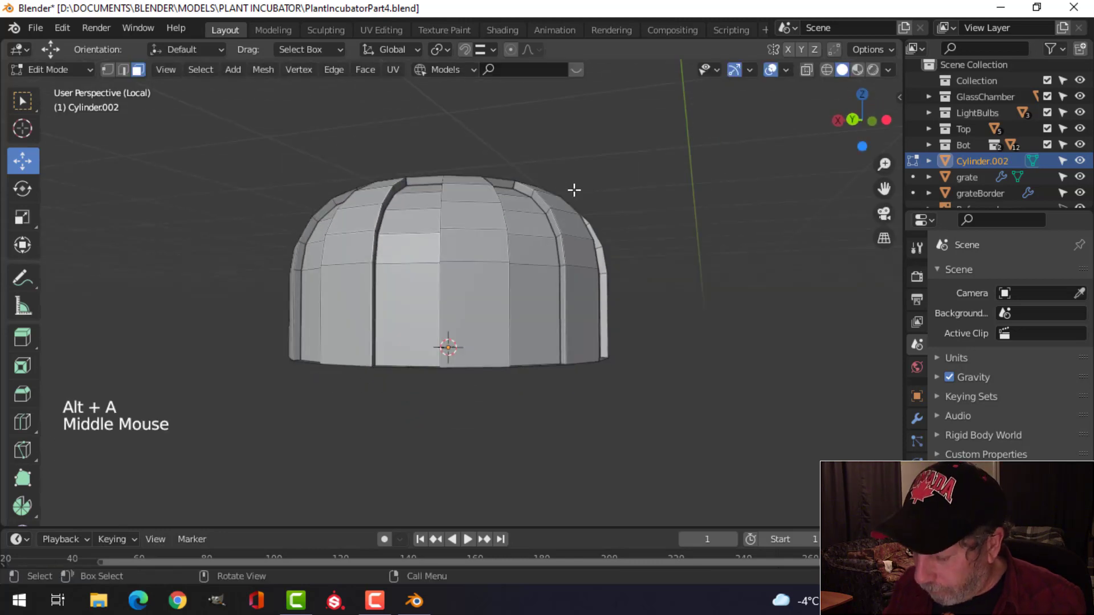
key(KP_1)
key(z)
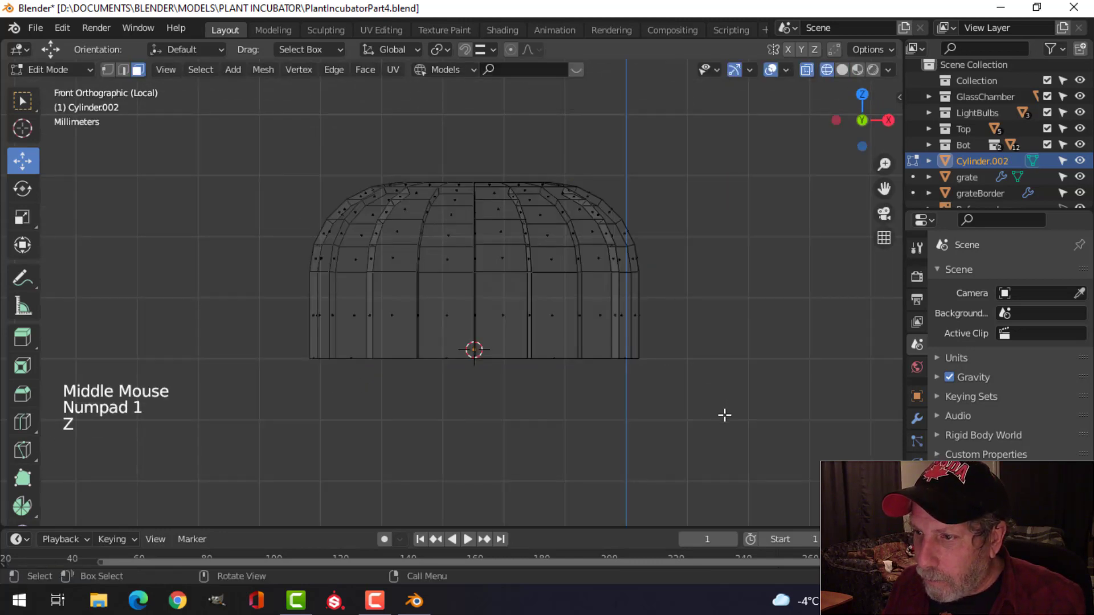
key(b)
drag(725, 421, 234, 341)
key(x)
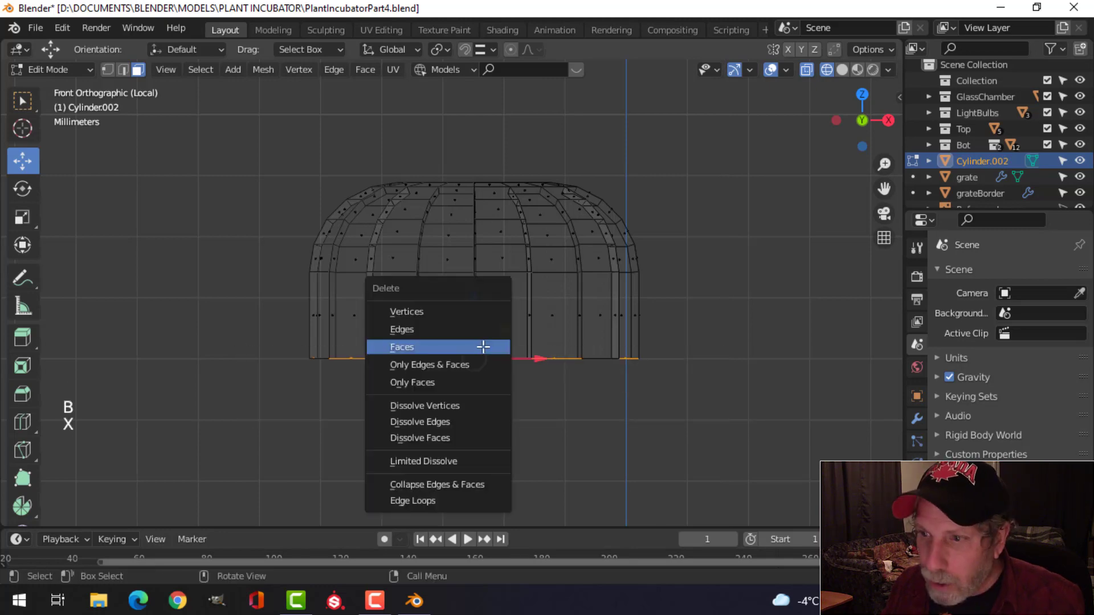
click(483, 346)
middle_drag(562, 264, 576, 318)
key(z)
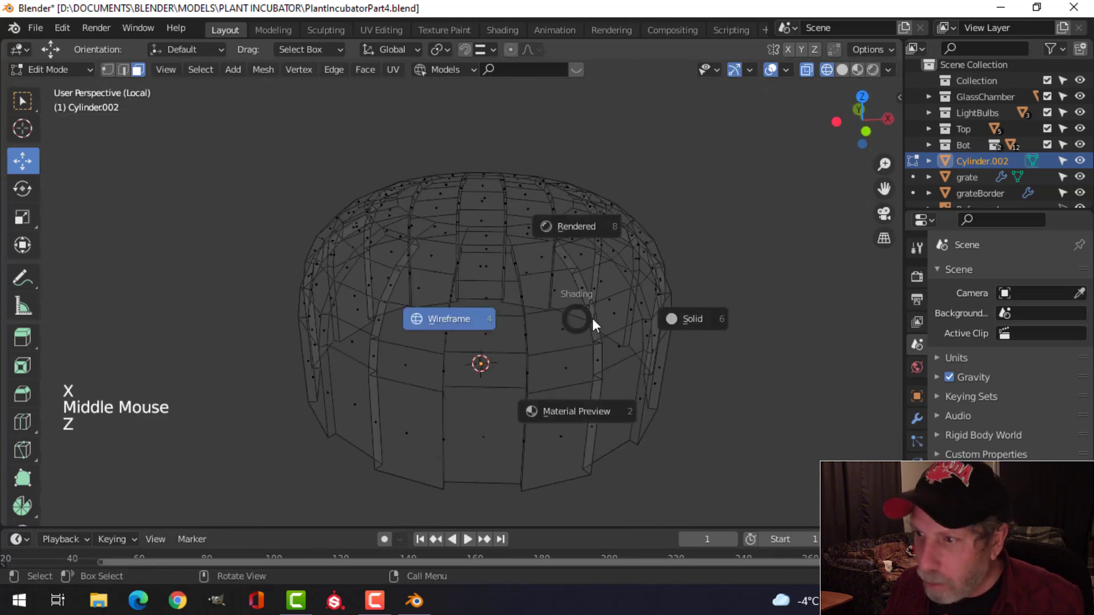
click(715, 319)
Step: Scale the knob's flat top face and extrude it about 0.0011 m down into the knob
shift+middle_drag(597, 278, 636, 257)
key(3)
click(488, 249)
key(s)
click(606, 292)
key(e)
click(593, 261)
Step: Inset the sunken top face by about 0.0013 m and extrude it up about 0.0009 m
key(i)
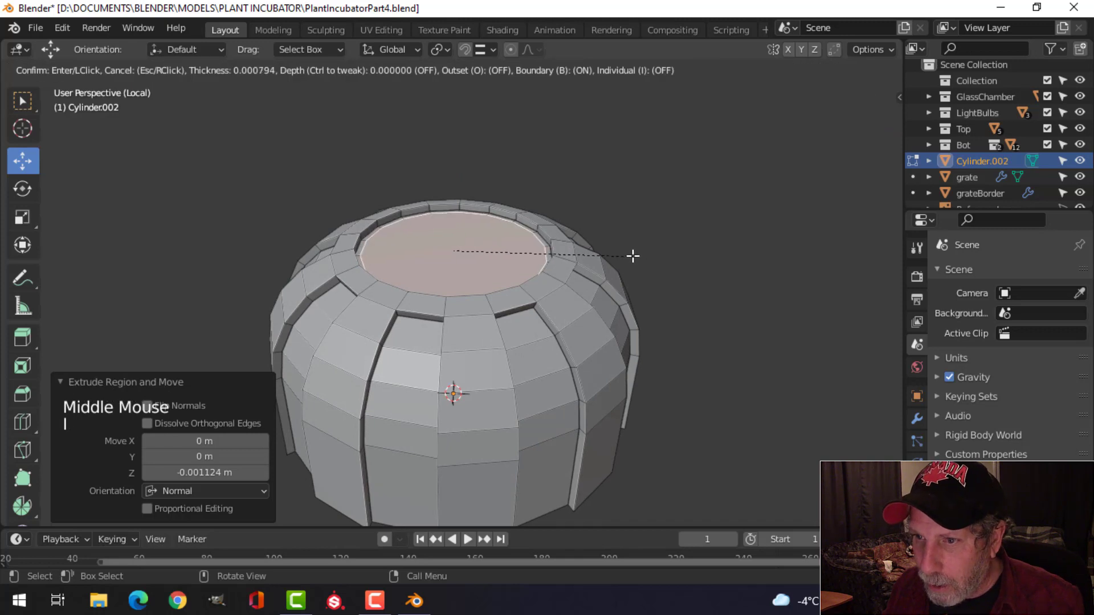
click(632, 254)
key(e)
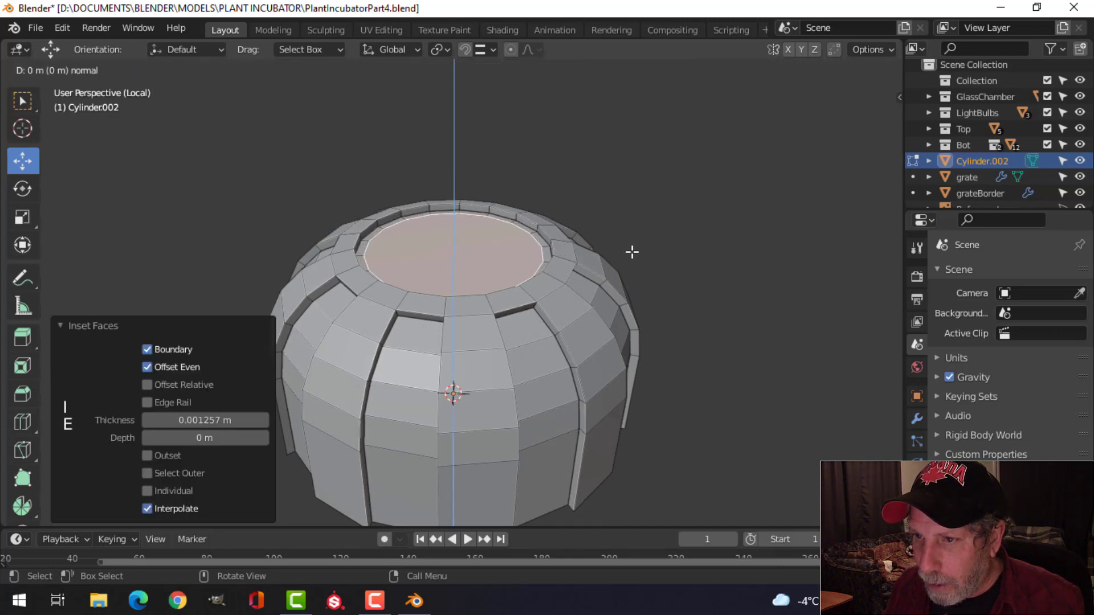
click(632, 246)
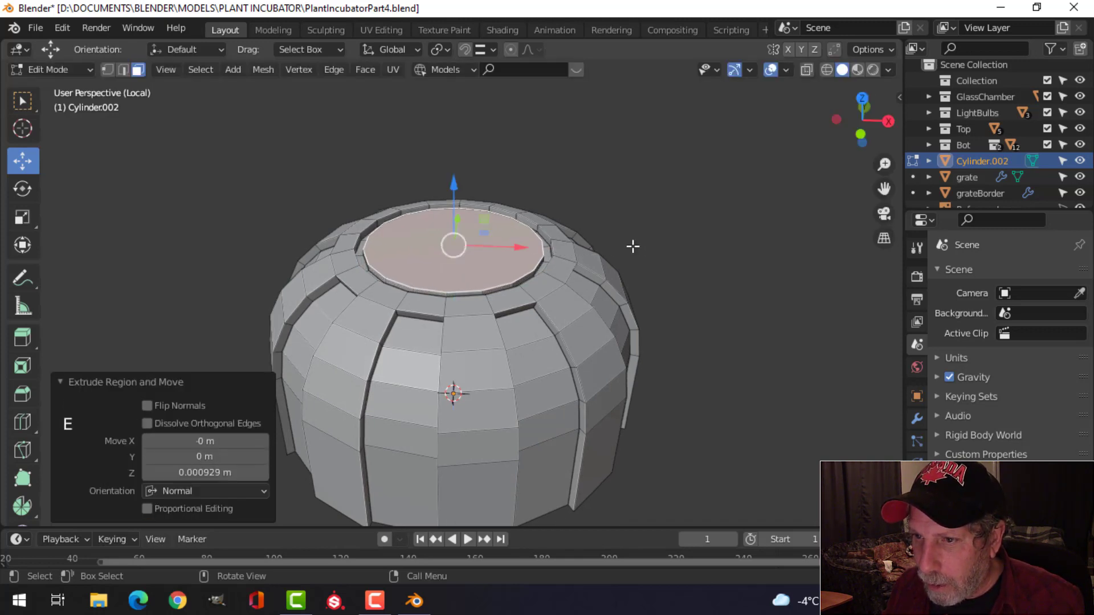
Step: Inset the raised top face once more and leave mesh editing
key(i)
click(726, 232)
key(Tab)
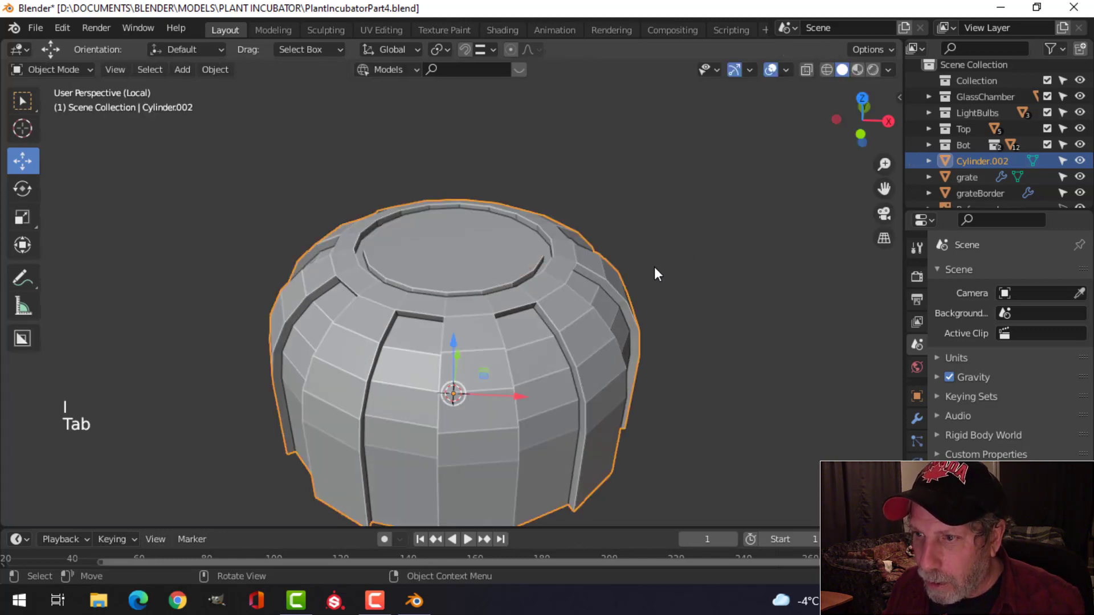
middle_drag(654, 266, 691, 285)
Step: Select the edge loop around the knob's bottom rim, extrude it and scale it outward by about 1.145 to form a flange
key(Tab)
key(alt+a)
key(2)
alt+shift+click(451, 278)
scroll(612, 315, down, 2)
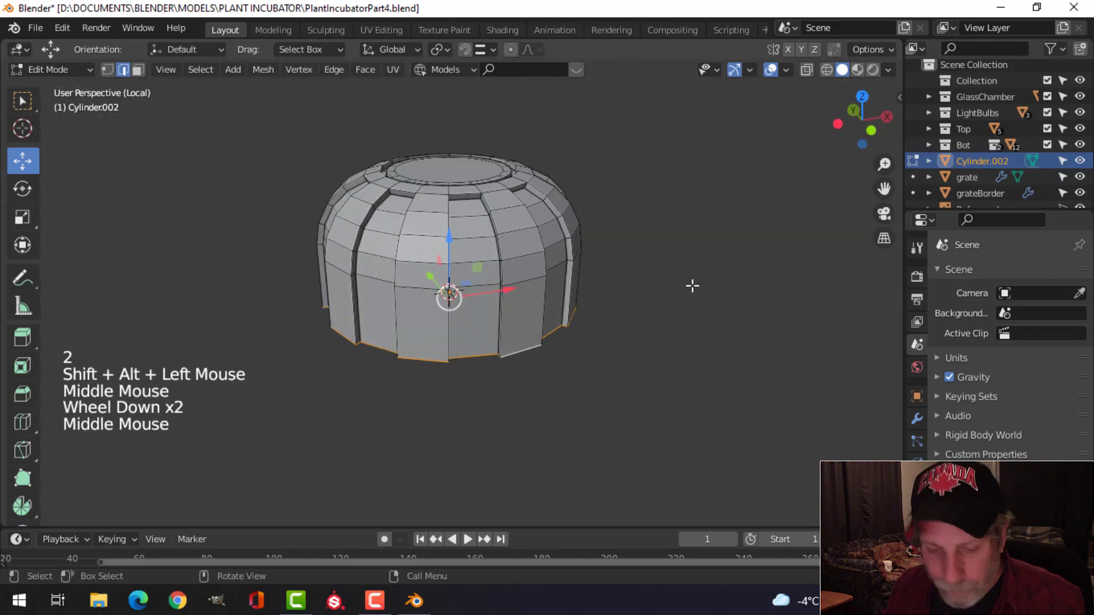
key(e)
key(s)
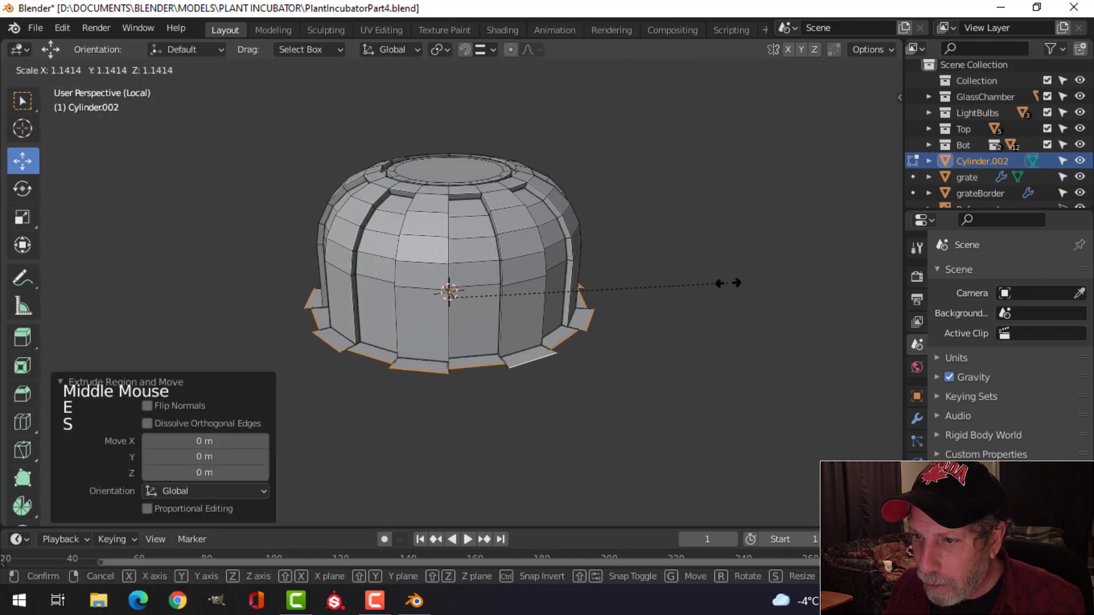
click(714, 293)
Step: Shape the flange's outer edge loop into a circle with LoopTools and rotate it about 3.46° around Z to line up its edges
right_click(582, 324)
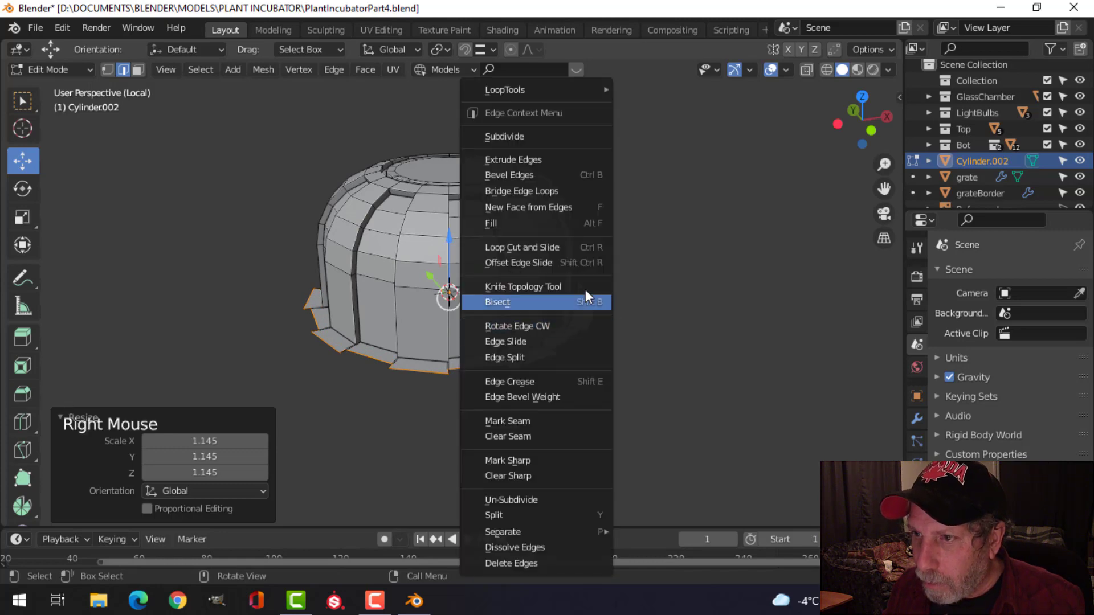
mouse_move(548, 91)
click(653, 105)
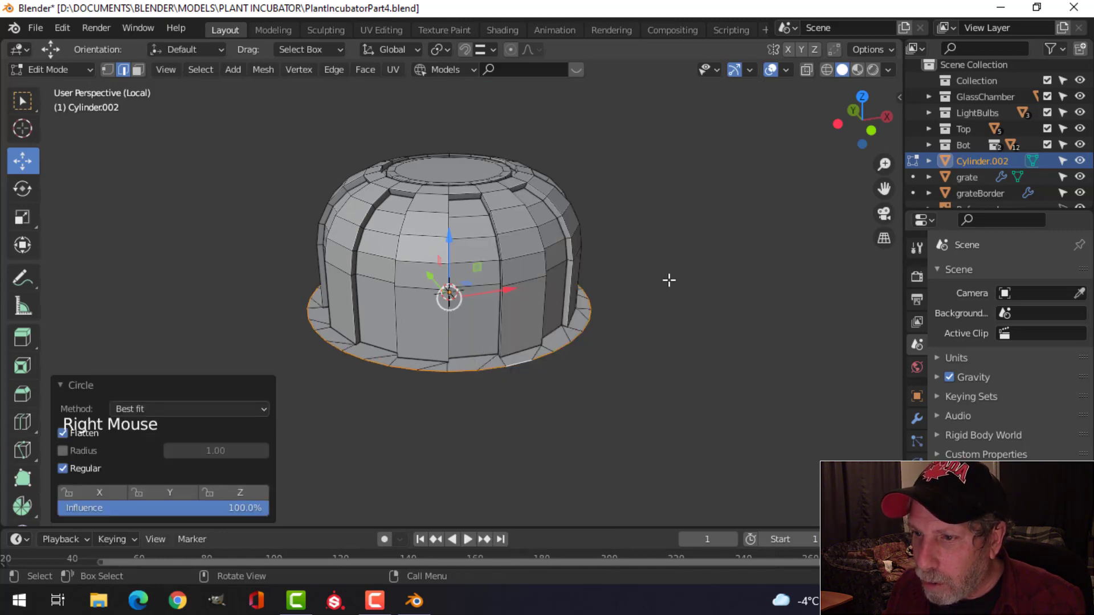
middle_drag(669, 278, 711, 237)
key(KP_7)
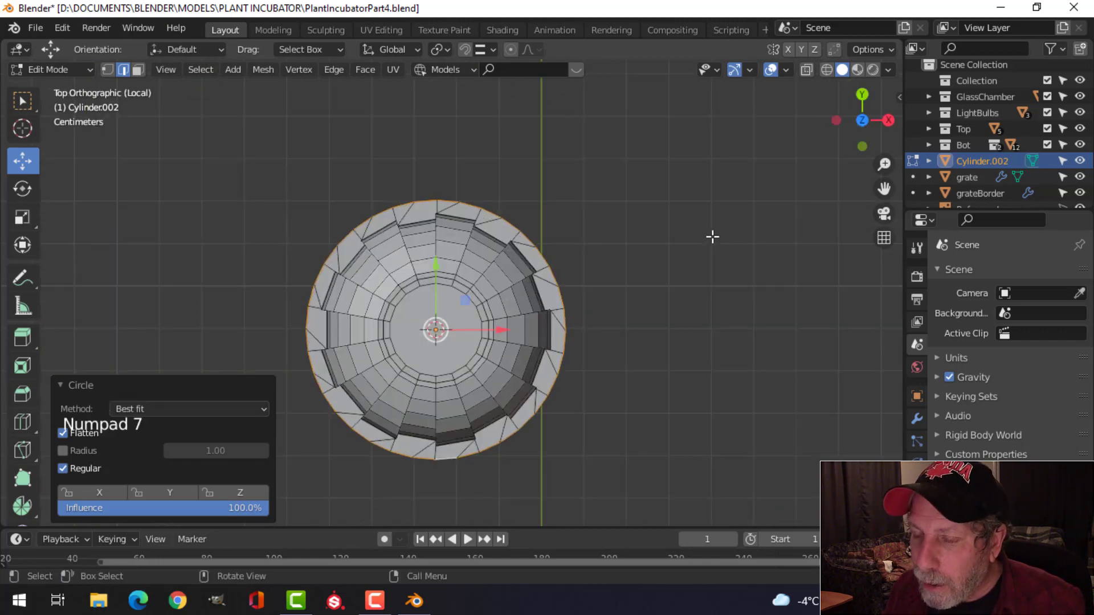
key(r)
key(z)
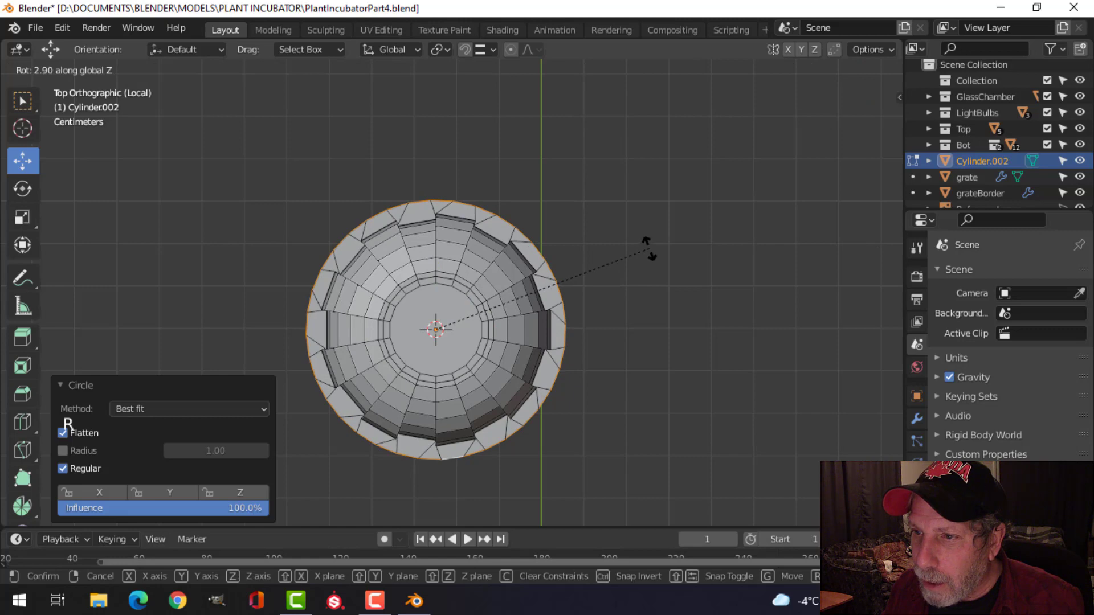
click(648, 246)
Step: Extrude the flange's outer edge about 0.004 m straight down along Z and leave mesh editing
middle_drag(647, 246, 598, 279)
middle_drag(598, 279, 606, 241)
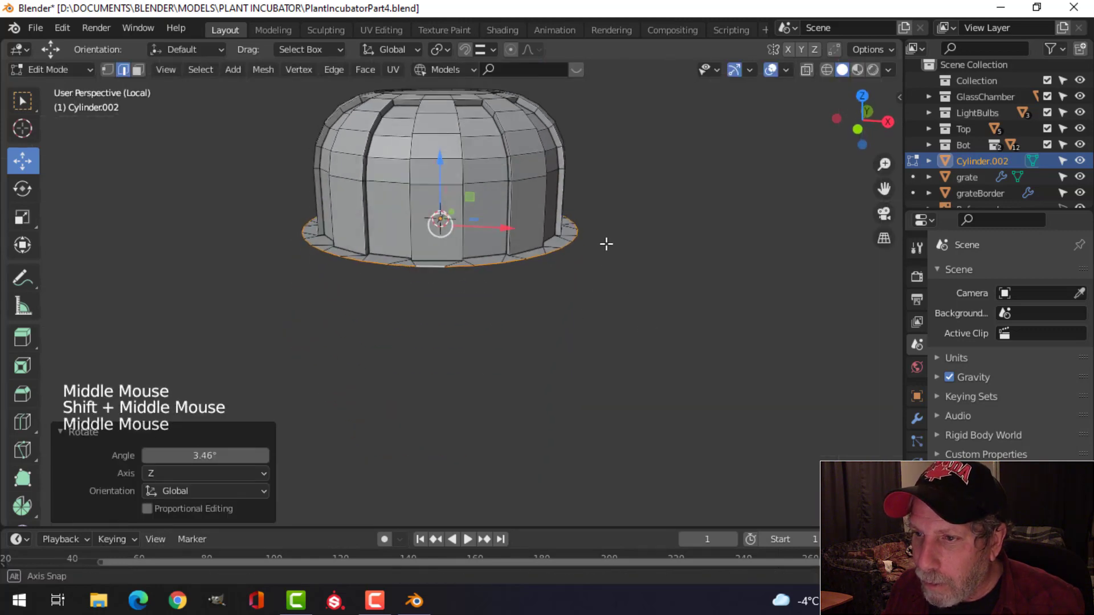
key(e)
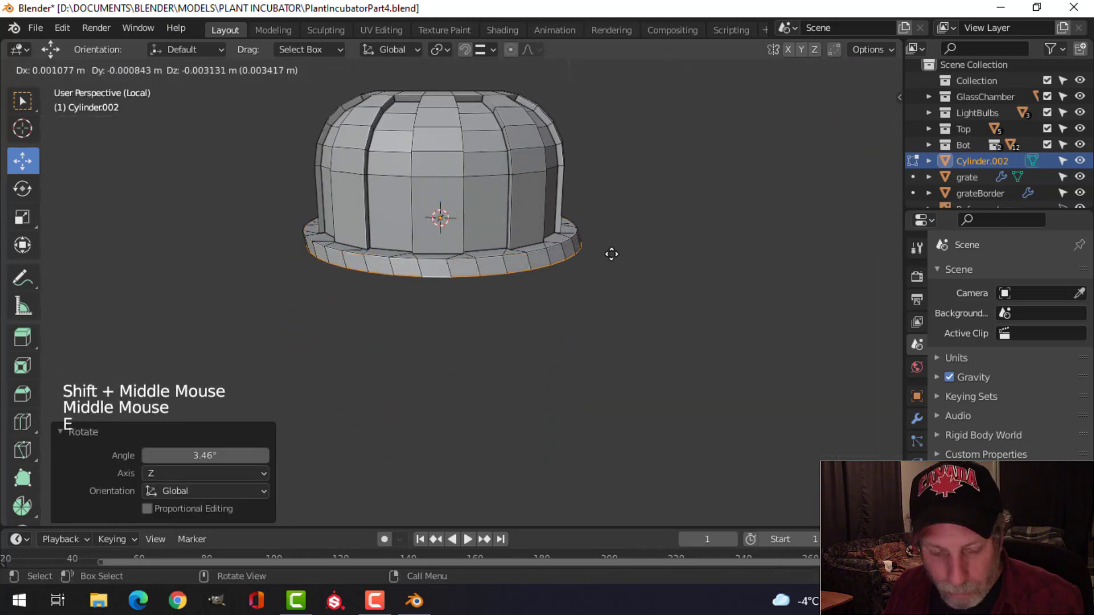
key(z)
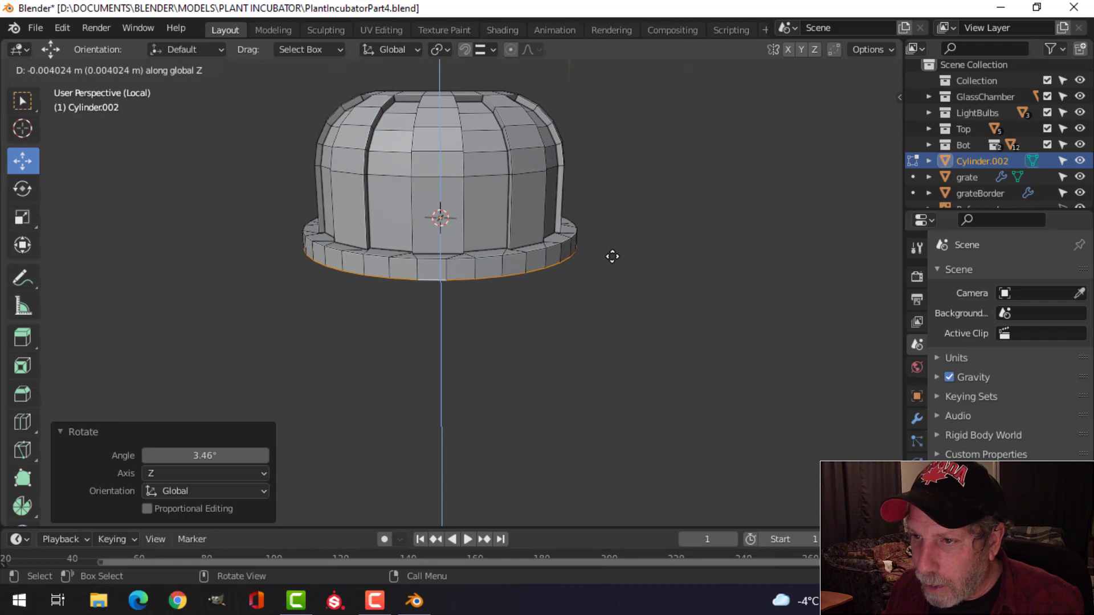
click(611, 256)
key(Tab)
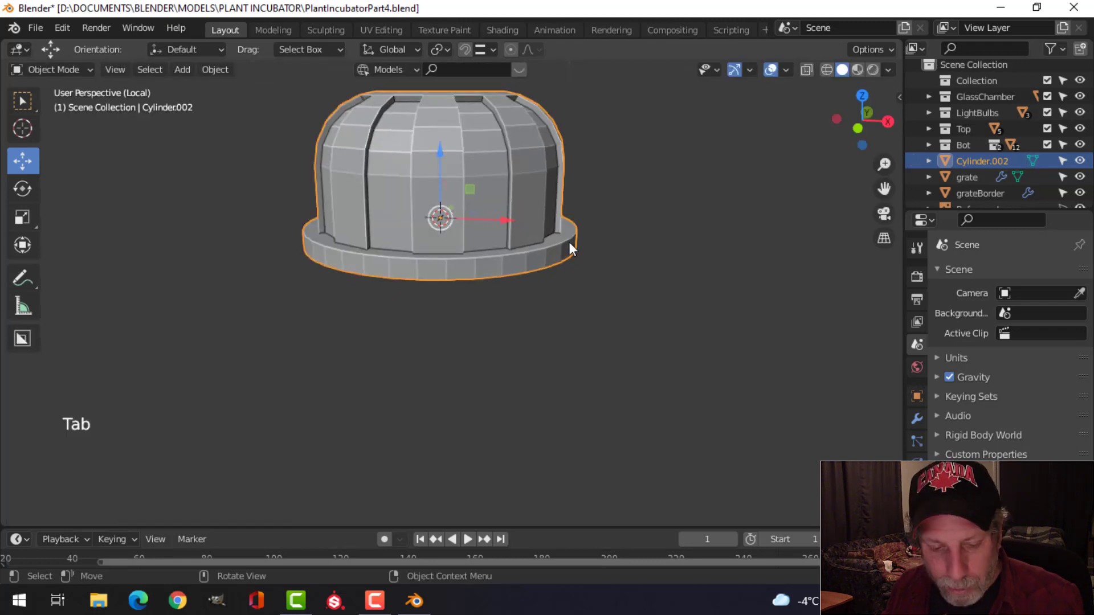
Step: Add a level 2 subdivision surface to the knob and shade it smooth
key(ctrl+2)
right_click(436, 130)
click(435, 133)
middle_drag(435, 133, 521, 274)
key(alt+a)
scroll(517, 279, up, 2)
scroll(517, 279, down, 4)
middle_drag(521, 273, 515, 284)
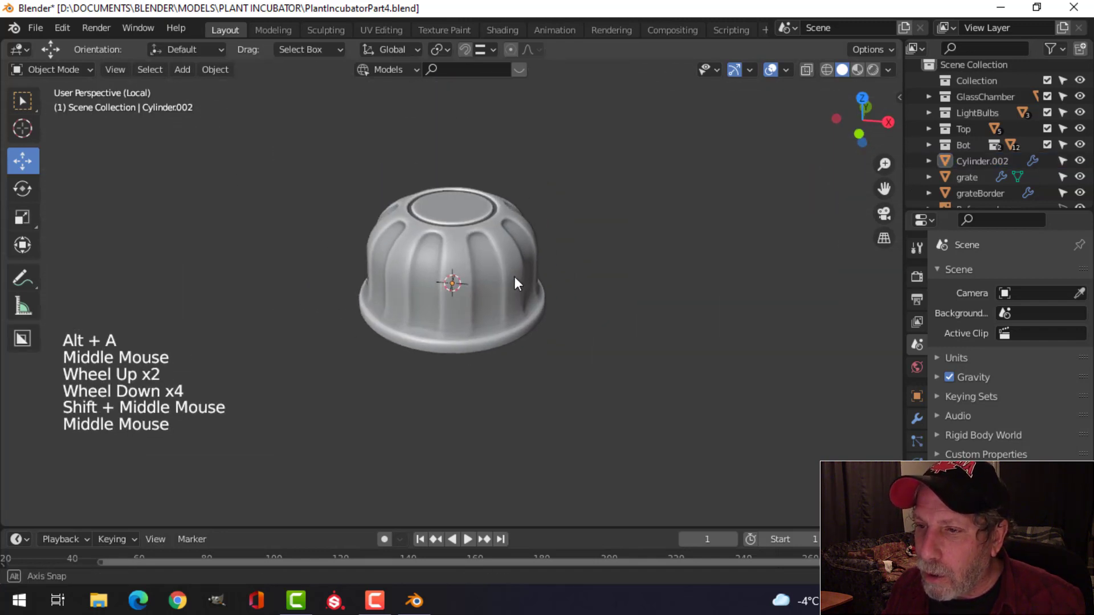
Step: Flatten the whole knob mesh by scaling it to about 0.663 along Z, then return to Object Mode
click(520, 251)
key(Tab)
key(a)
middle_drag(606, 296, 628, 282)
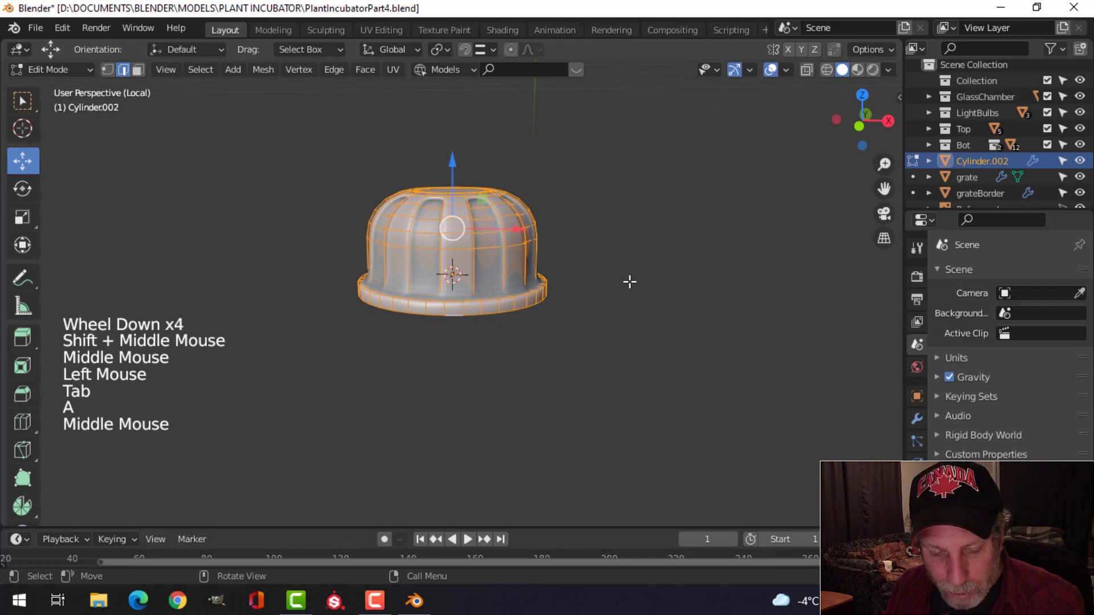
key(s)
key(z)
click(571, 261)
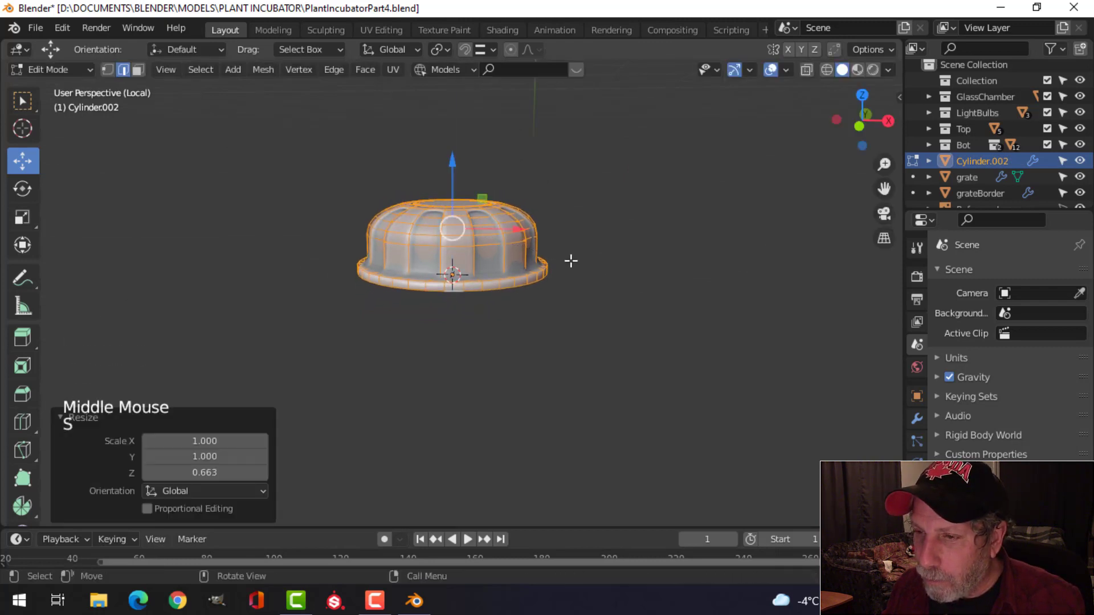
key(alt+a)
key(Tab)
key(alt+a)
middle_drag(566, 227, 556, 297)
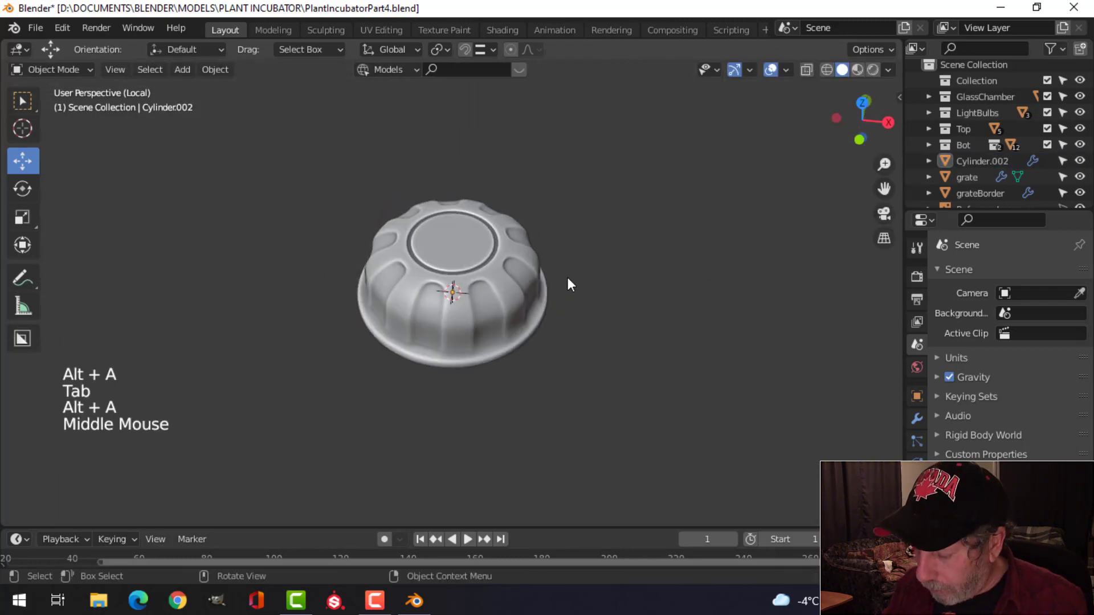
Step: Show the full scene in front wireframe view and rotate the entire knob mesh 90° about the X axis
key(slash)
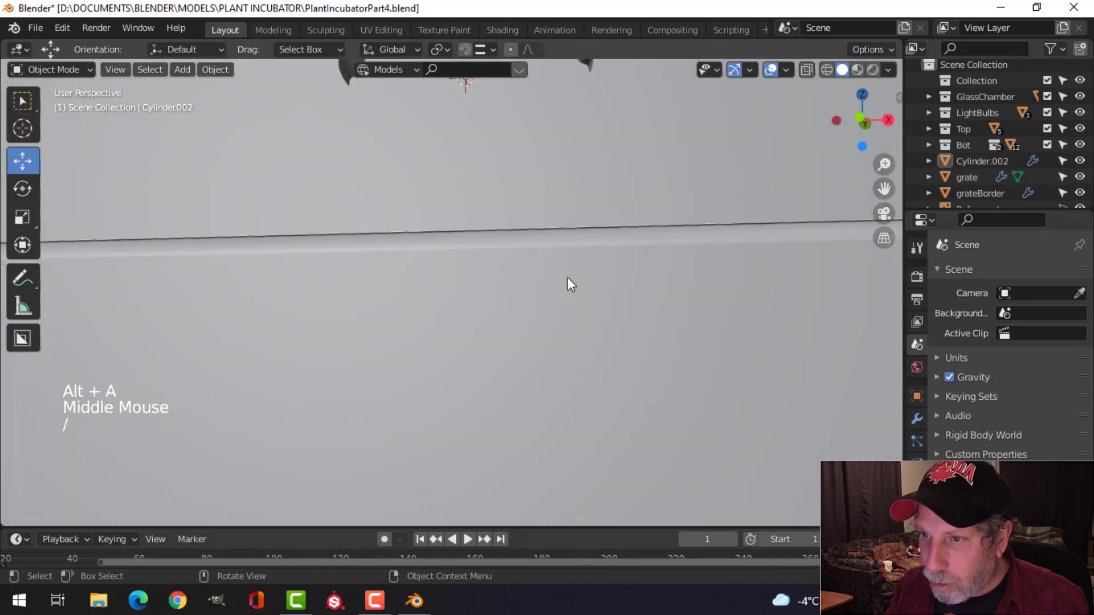
key(KP_1)
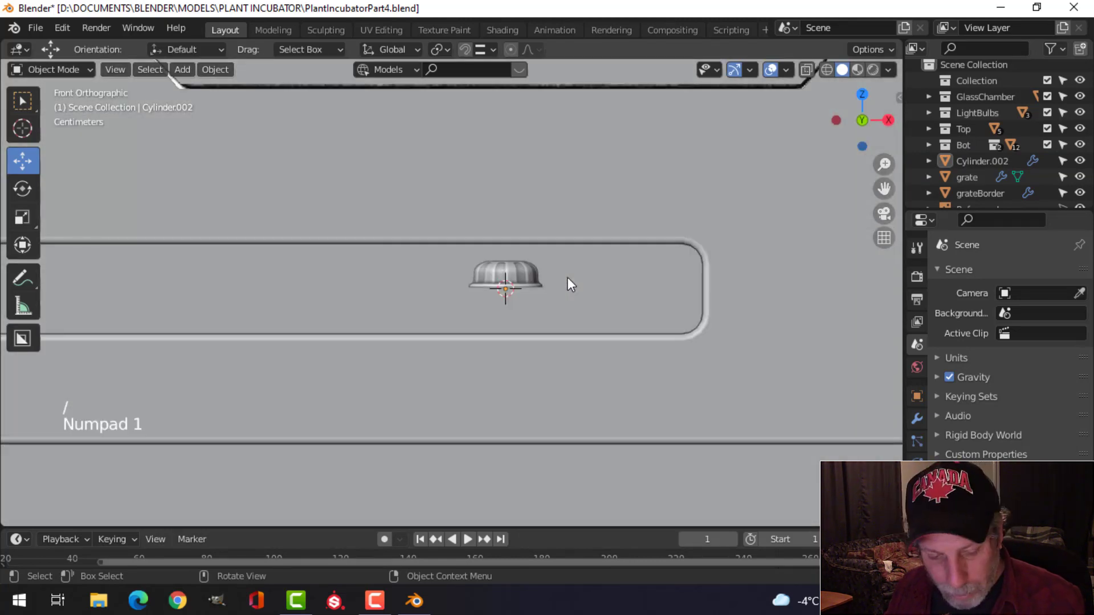
key(z)
shift+middle_drag(623, 288, 600, 292)
scroll(569, 295, up, 1)
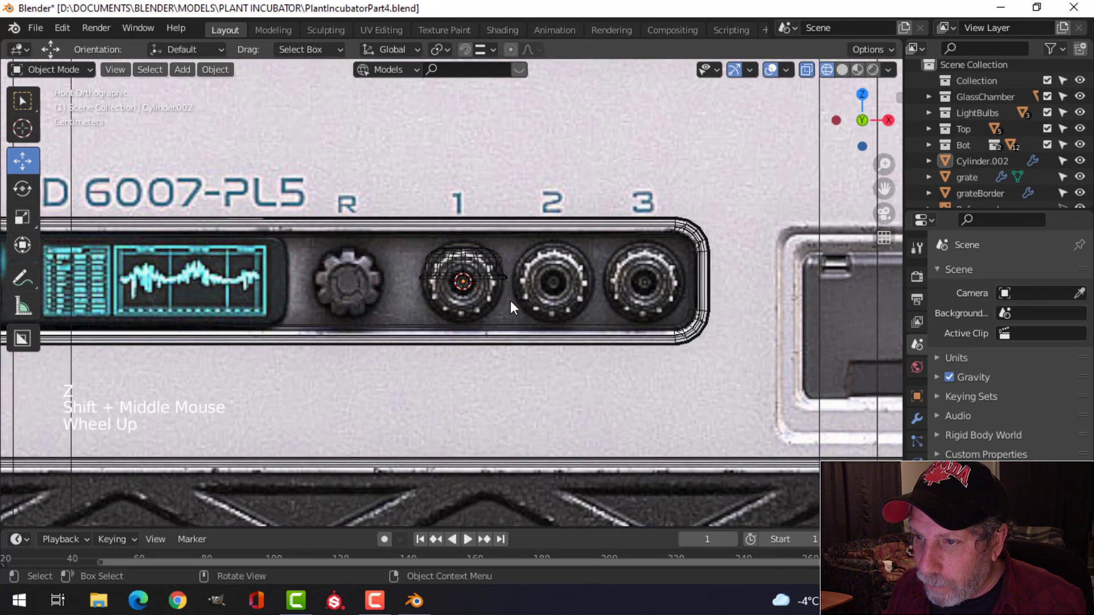
click(520, 280)
key(Tab)
key(a)
scroll(556, 286, up, 1)
scroll(556, 286, up, 1)
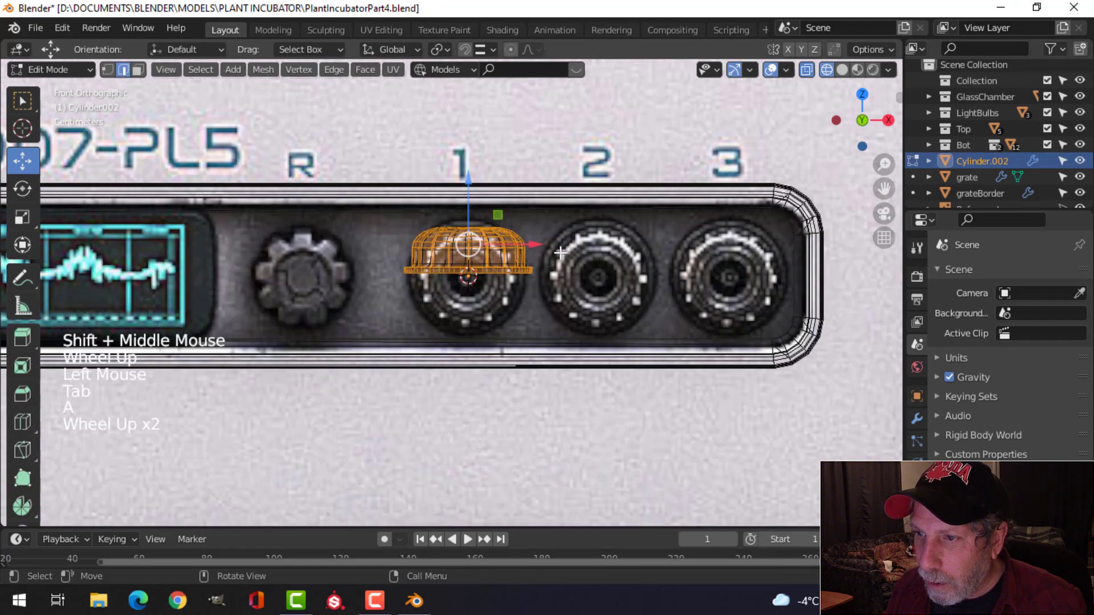
text(rx90)
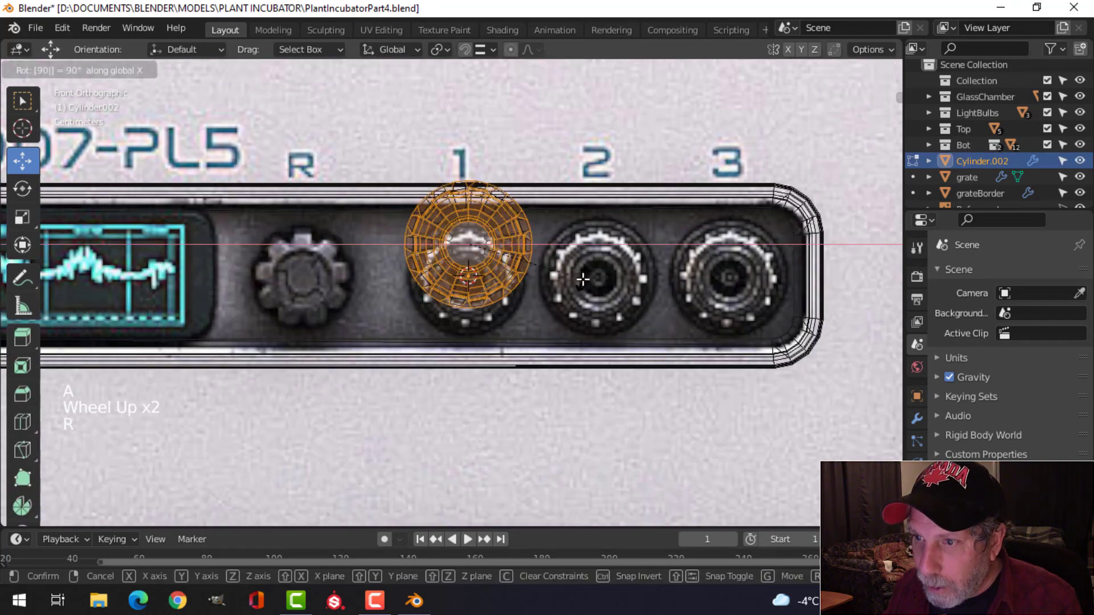
key(Return)
Step: Move the knob mesh onto the reference image's R knob and scale it to match
key(g)
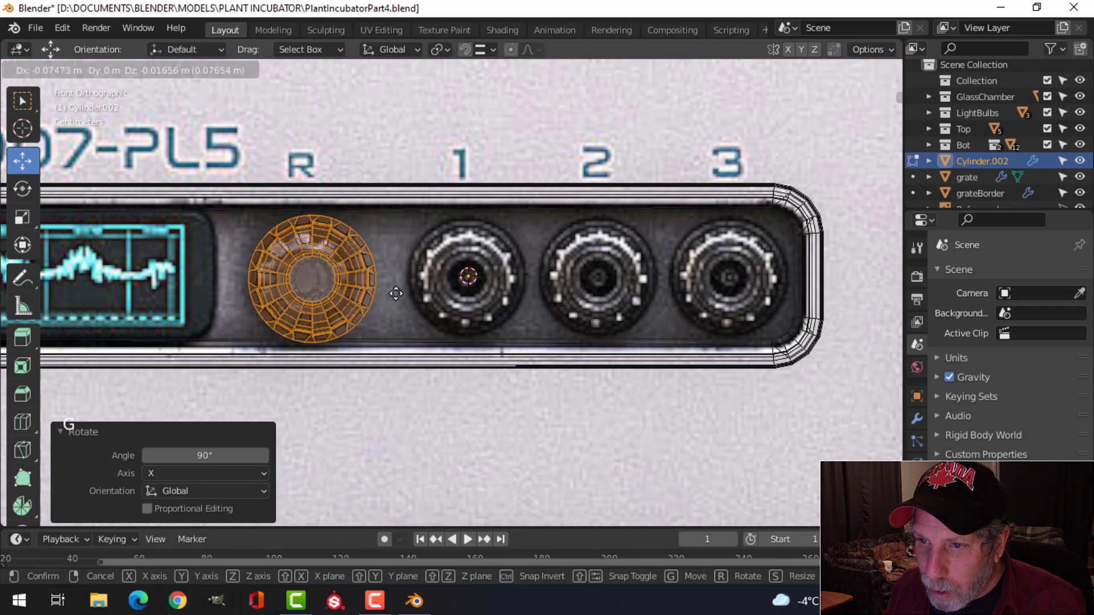
click(413, 278)
mouse_move(413, 278)
shift+middle_down()
mouse_move(493, 272)
mouse_move(558, 287)
mouse_move(513, 251)
mouse_move(517, 279)
mouse_move(547, 297)
mouse_move(506, 216)
mouse_move(532, 302)
mouse_move(556, 298)
mouse_move(527, 285)
shift+middle_up()
scroll(475, 278, up, 2)
key(s)
click(507, 268)
Step: Return to solid shading, leave mesh editing and isolate the knob in local view
key(z)
click(597, 271)
scroll(558, 287, down, 7)
scroll(513, 251, up, 2)
key(Tab)
key(slash)
scroll(506, 216, up, 3)
scroll(532, 302, down, 3)
Step: In edge selection, select the side and upper edges outlining one recessed strip on the front of the knob
click(527, 293)
key(Tab)
key(alt+a)
middle_drag(527, 285, 530, 275)
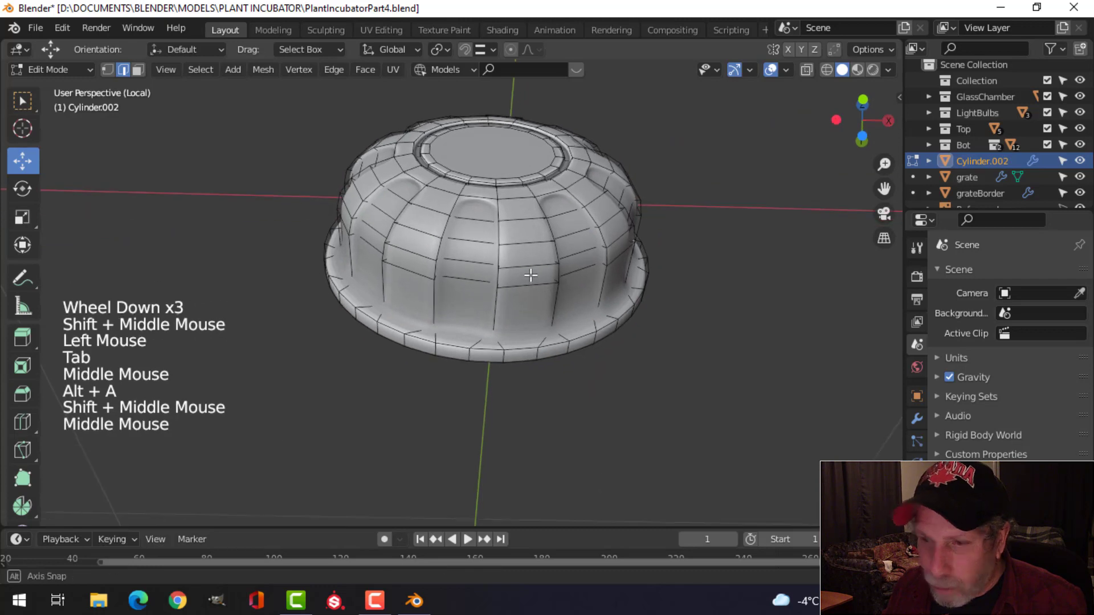
key(2)
scroll(528, 267, up, 2)
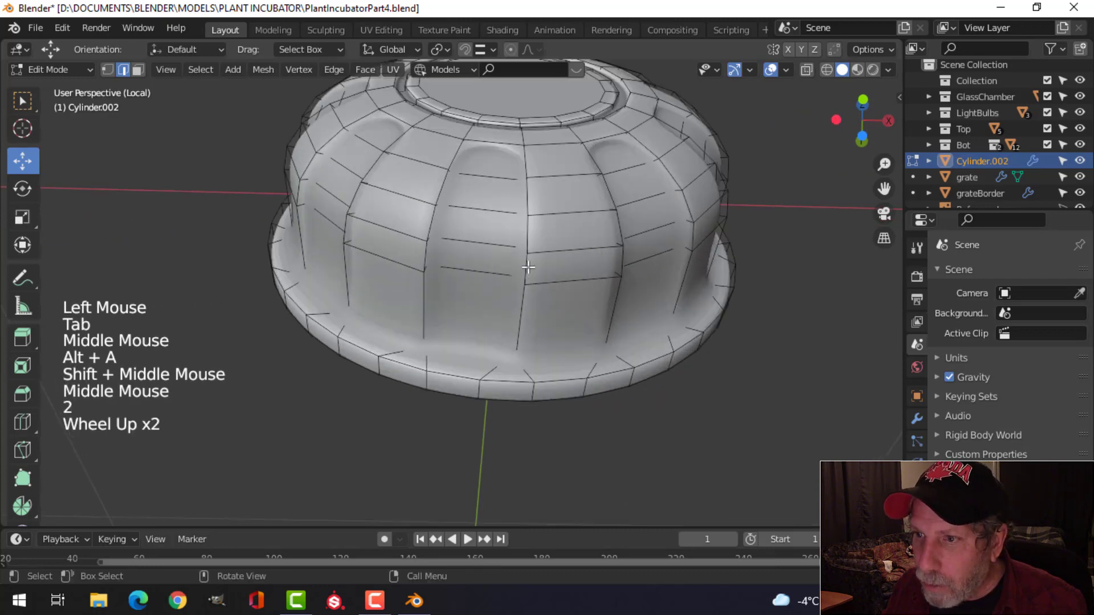
click(452, 154)
ctrl+click(424, 323)
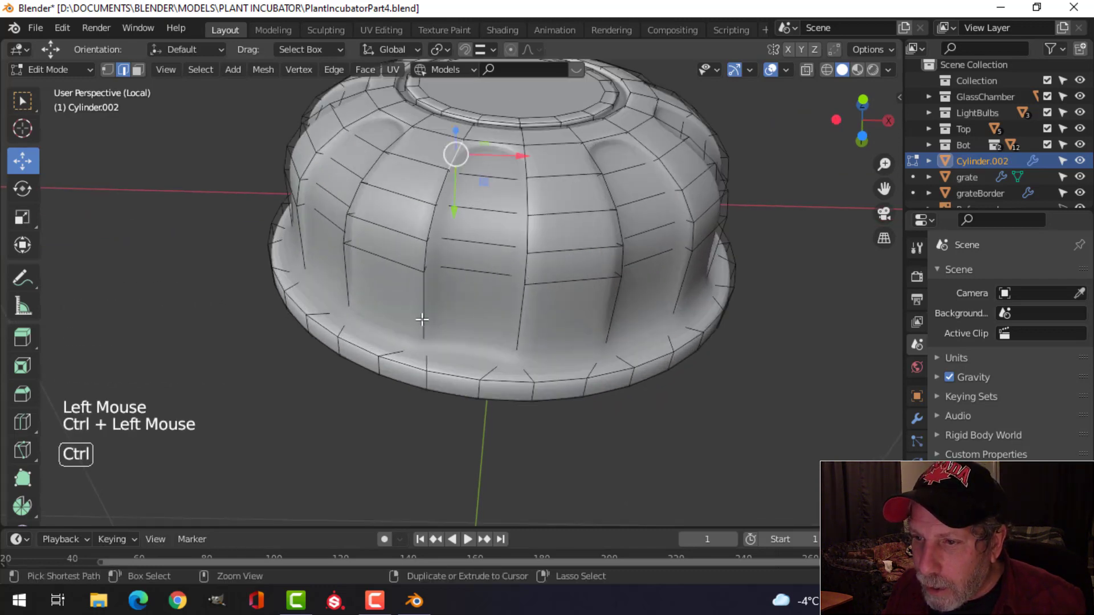
shift+click(526, 159)
ctrl+click(518, 314)
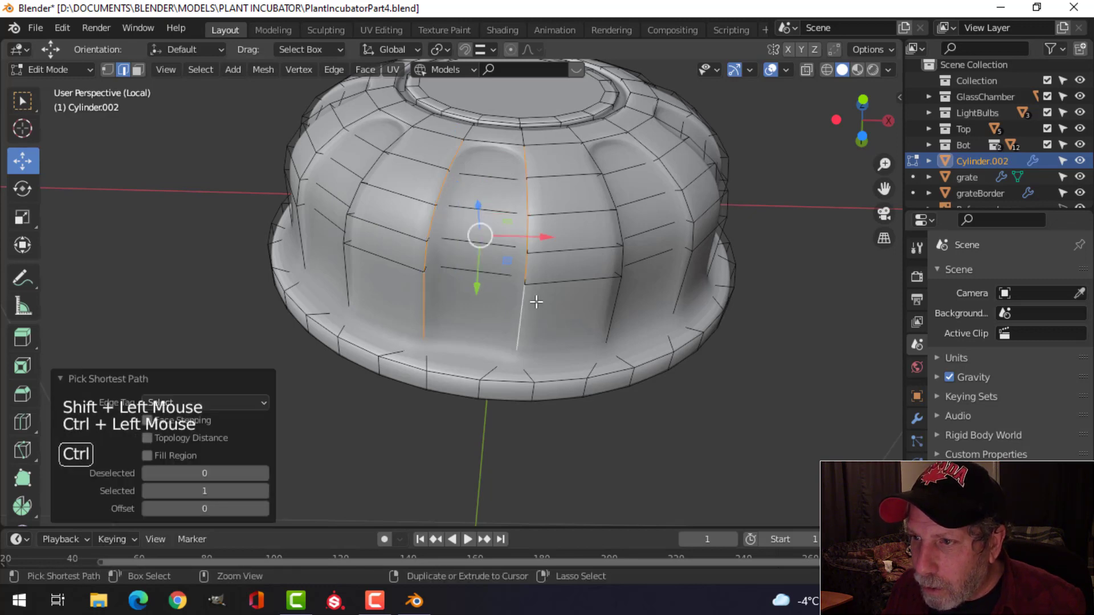
shift+click(501, 142)
scroll(618, 242, down, 2)
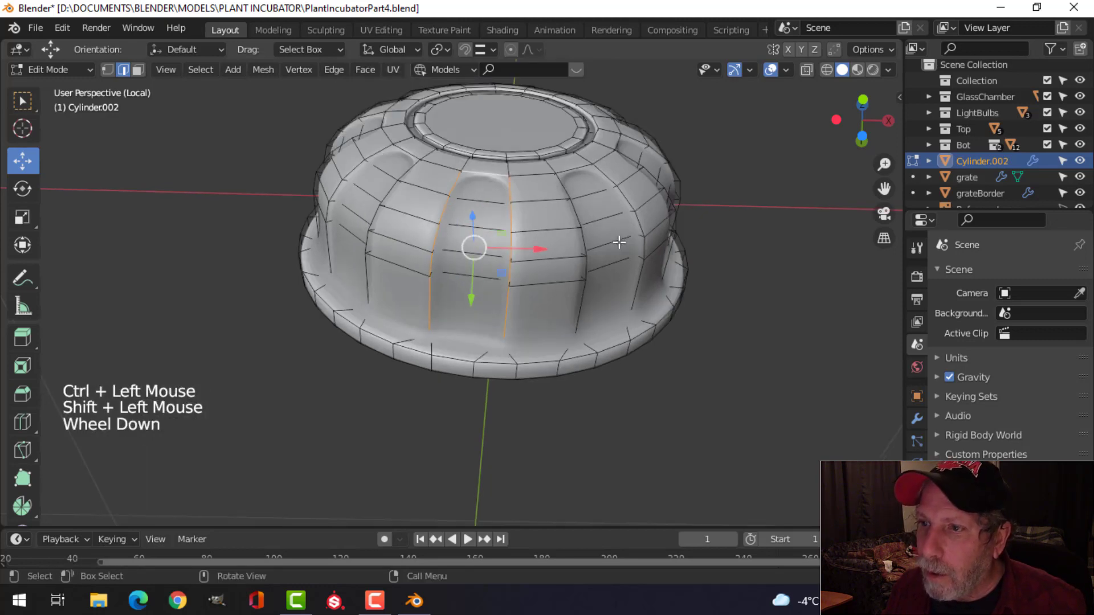
Step: Add the outline edges of the adjacent recessed strip to the selection
middle_drag(618, 242, 502, 177)
click(483, 162)
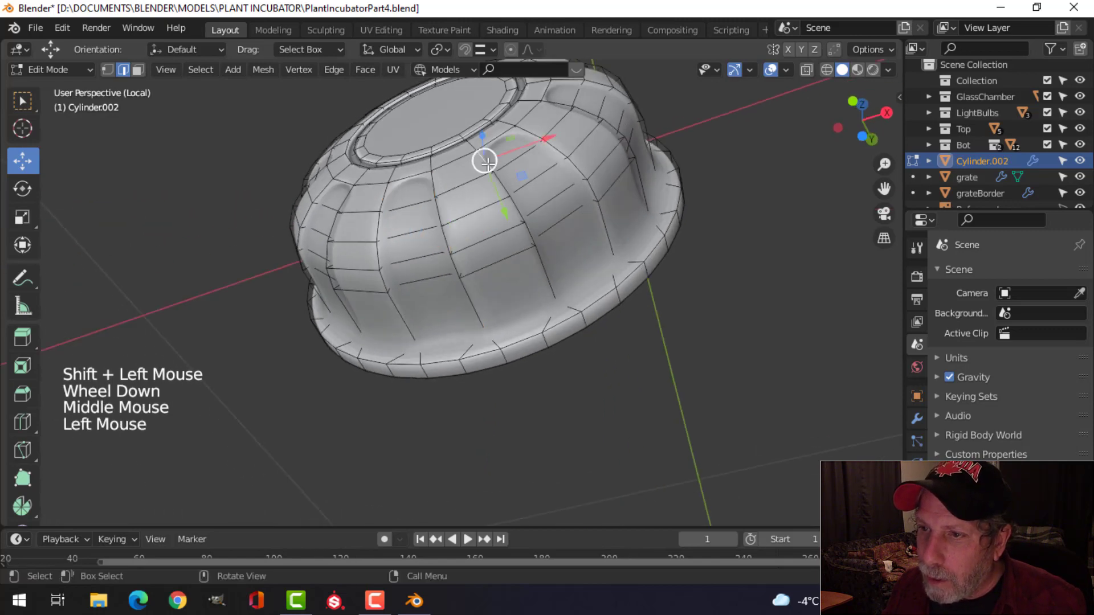
key(ctrl+z)
shift+click(542, 258)
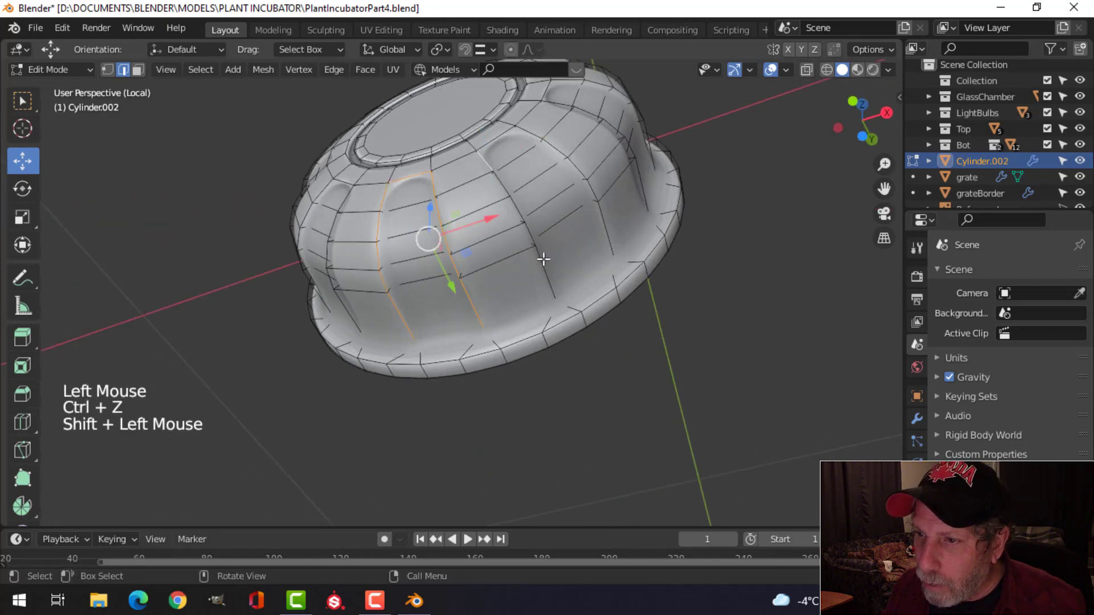
ctrl+click(547, 221)
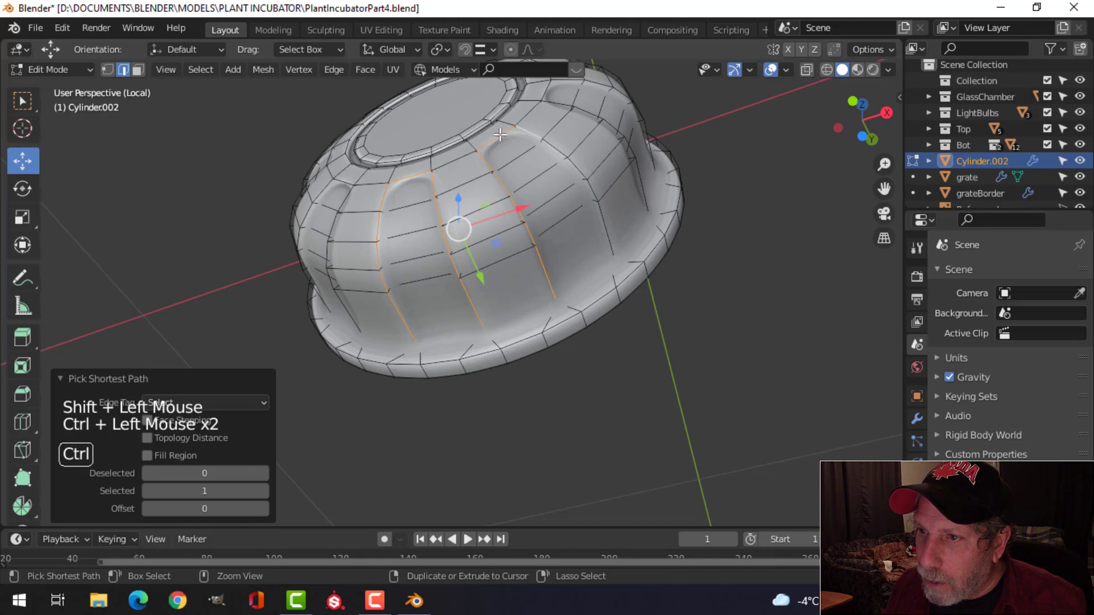
scroll(683, 230, down, 2)
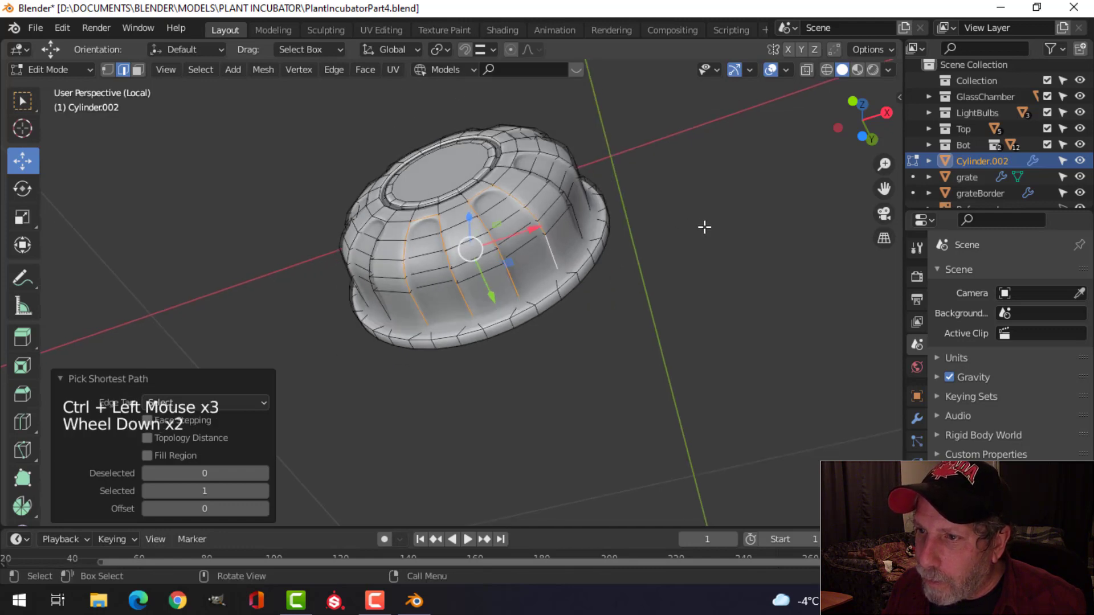
middle_drag(703, 228, 745, 264)
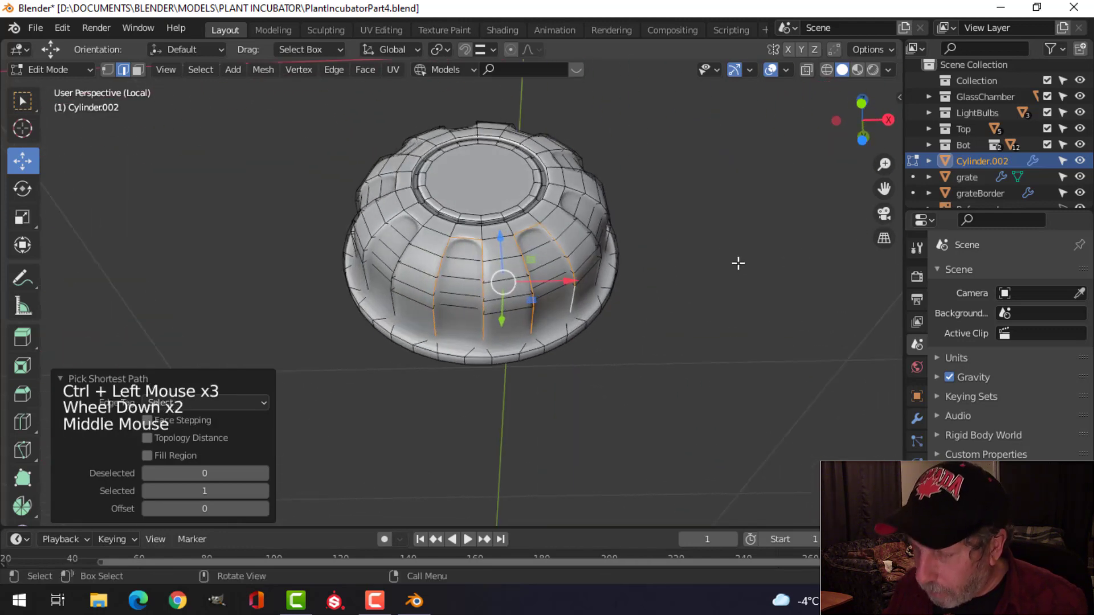
Step: Extend the edge selection to the outlines of the third and fourth recessed strips around the knob
scroll(652, 243, up, 2)
shift+middle_drag(651, 242, 564, 302)
ctrl+click(529, 269)
key(ctrl+z)
shift+click(529, 268)
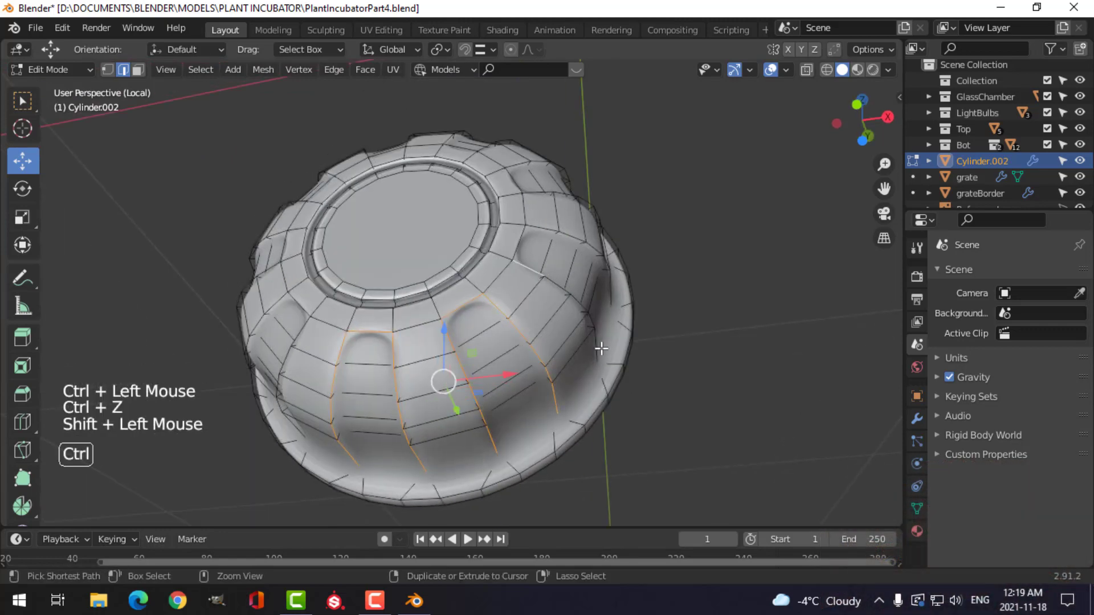
ctrl+click(599, 348)
ctrl+click(591, 244)
middle_drag(592, 243, 656, 220)
shift+click(493, 262)
ctrl+click(569, 236)
ctrl+click(425, 206)
ctrl+click(549, 172)
scroll(548, 172, down, 1)
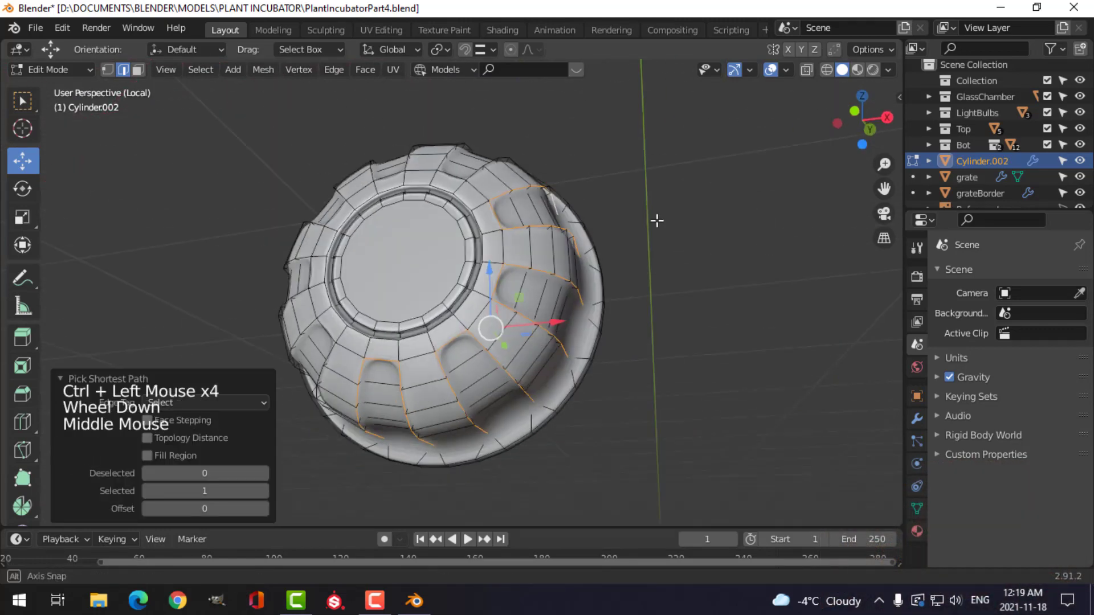
Step: Continue around the knob, adding the next recessed strips' side and upper edges to the selection
middle_drag(370, 285, 425, 298)
key(Caps_Lock)
ctrl+click(377, 349)
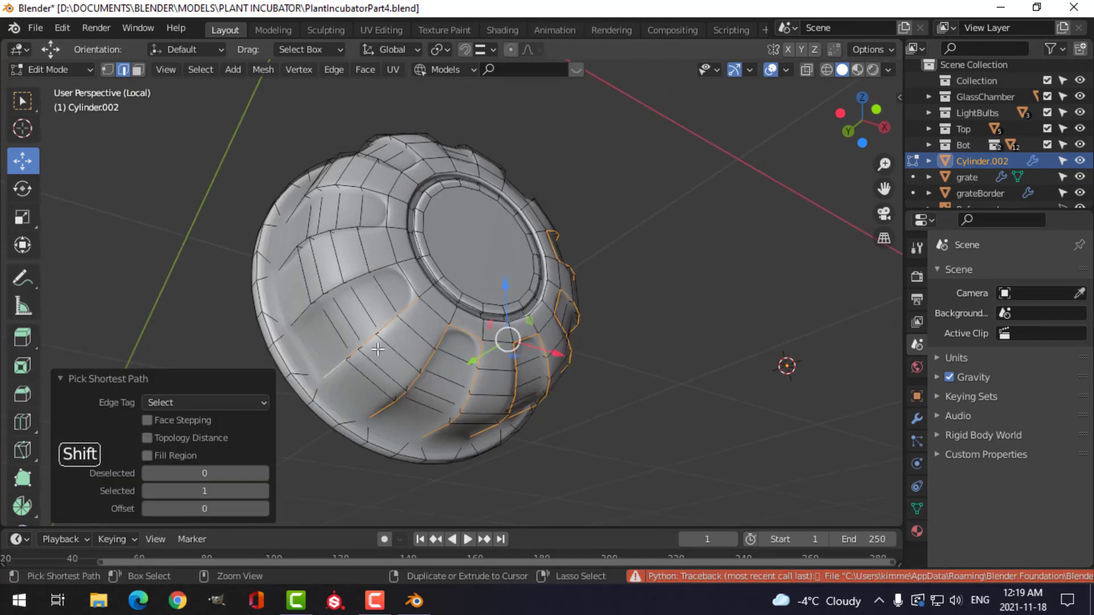
ctrl+click(303, 313)
middle_drag(303, 313, 434, 317)
shift+click(319, 268)
ctrl+click(424, 250)
ctrl+click(431, 220)
ctrl+click(307, 219)
Step: Add the following recessed strip's outline on the far side of the knob to the edge selection
scroll(370, 256, down, 2)
scroll(434, 318, up, 2)
shift+click(402, 270)
ctrl+click(323, 234)
ctrl+click(428, 254)
ctrl+click(336, 190)
scroll(500, 209, down, 1)
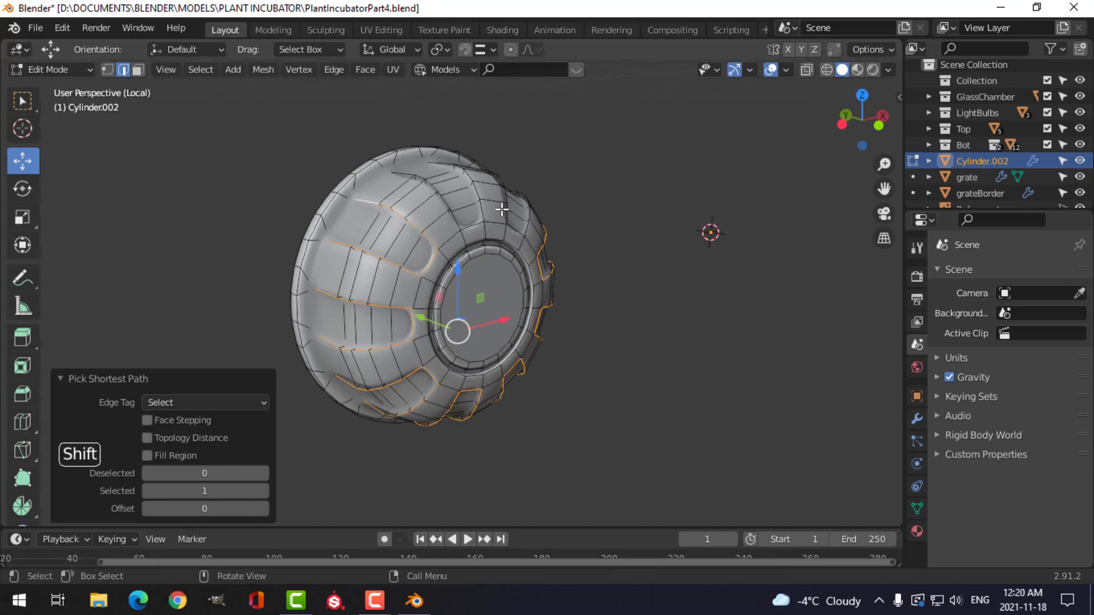
Step: Add the remaining recessed strips' outline edges so the selection covers every strip around the knob
middle_drag(500, 208, 478, 232)
shift+click(434, 243)
ctrl+click(384, 185)
ctrl+click(457, 252)
middle_drag(570, 244, 627, 332)
shift+click(471, 183)
ctrl+click(439, 252)
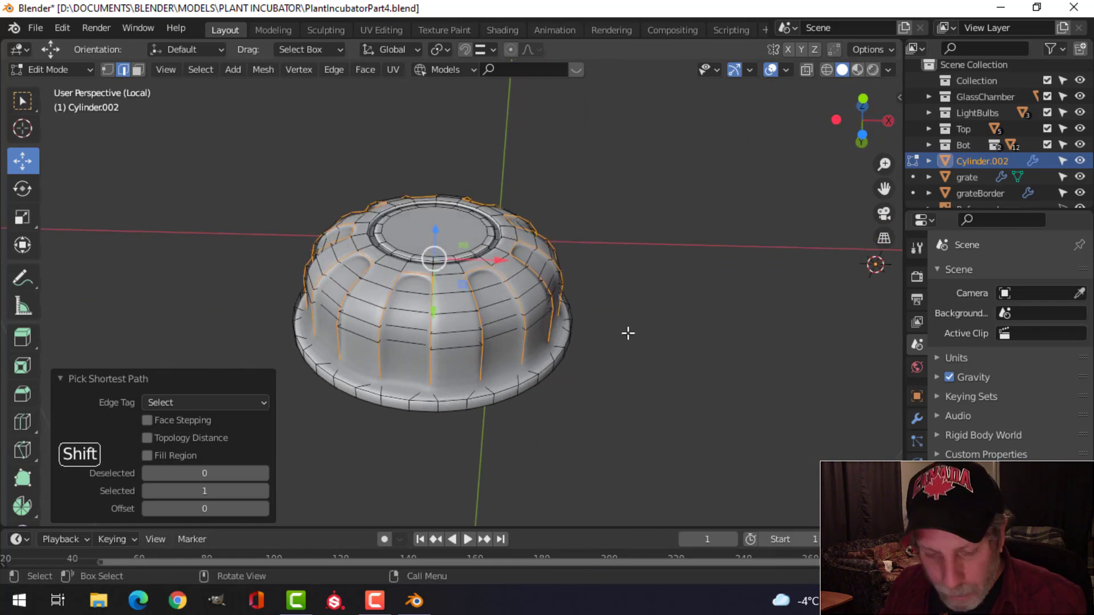
Step: Crease the selected outlines of all recessed strips by about 0.22 and return to Object Mode with nothing selected
key(shift+e)
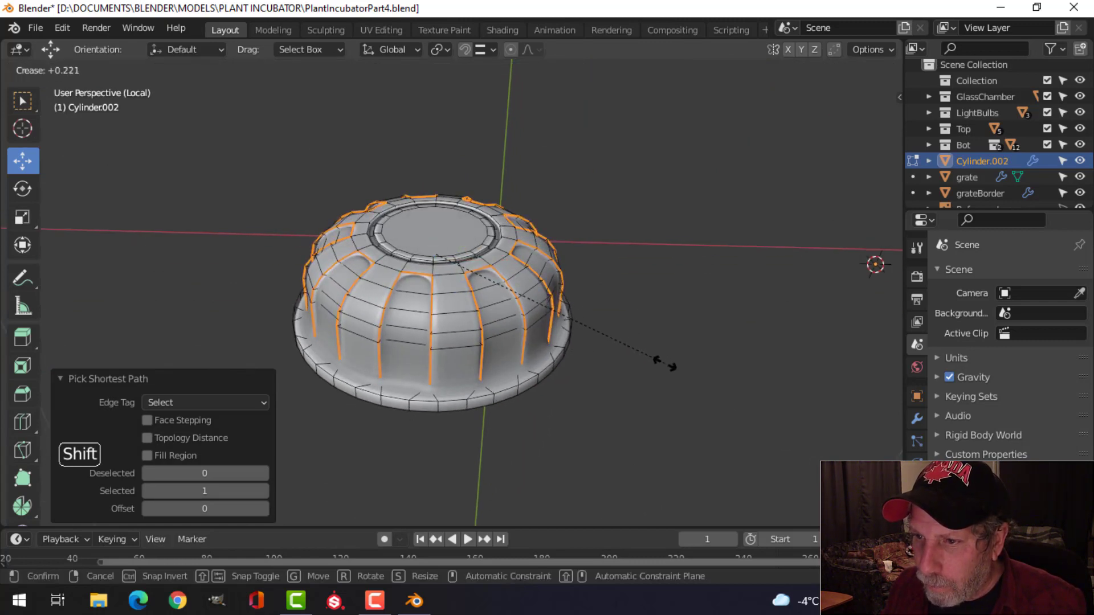
click(669, 368)
key(Tab)
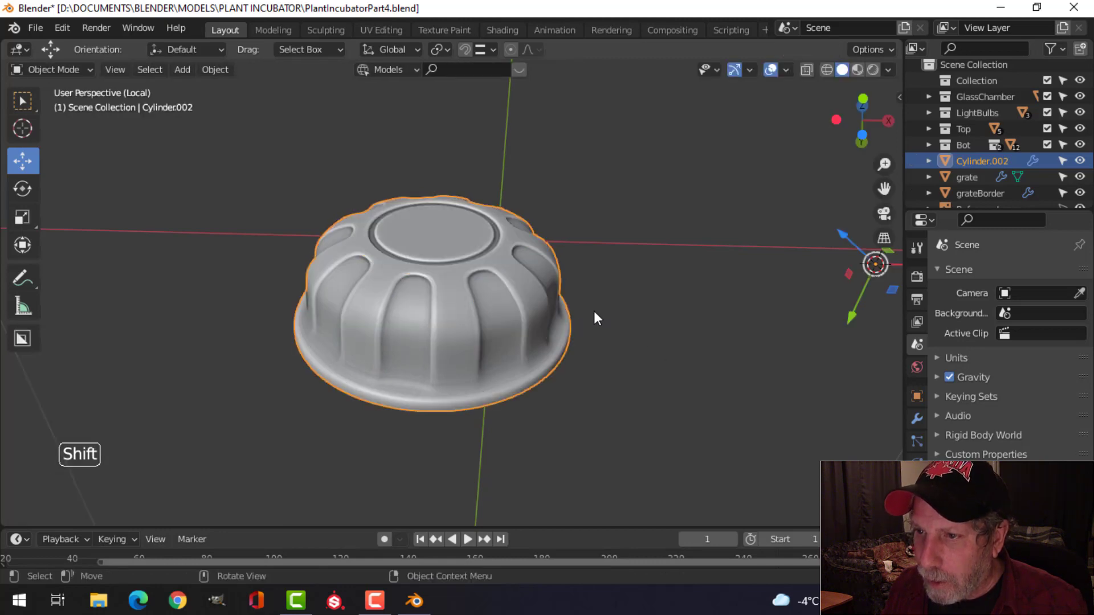
middle_drag(593, 313, 558, 280)
key(alt+a)
middle_drag(499, 350, 493, 339)
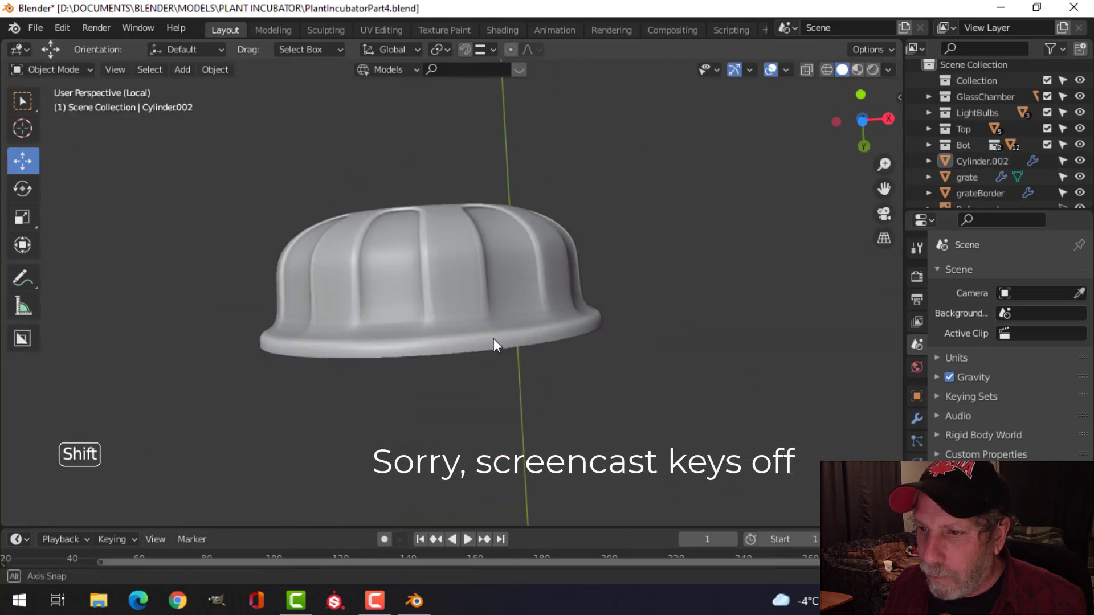
Step: Add one loop cut around the lower knob wall, slid toward the base flange with a factor of about 0.615
click(495, 322)
key(Tab)
key(alt+a)
key(ctrl+r)
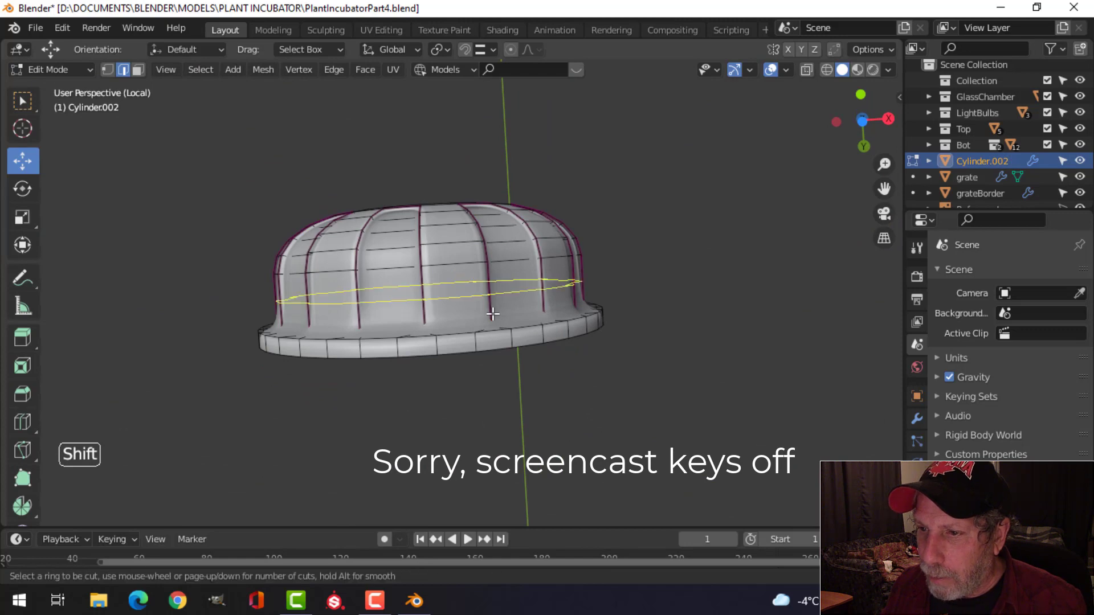
click(493, 316)
click(495, 333)
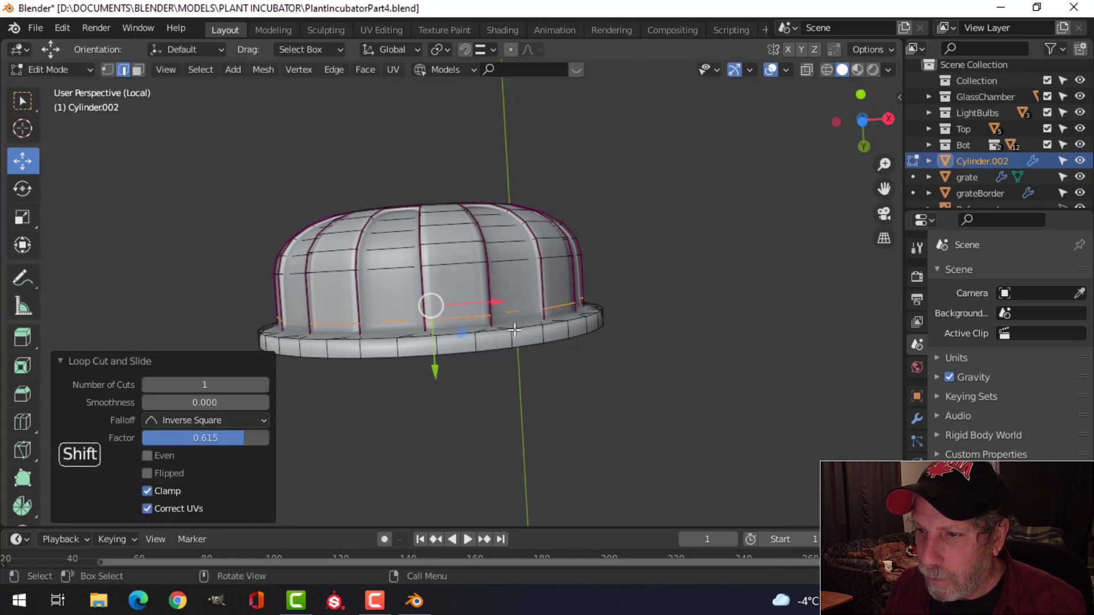
key(Tab)
mouse_move(496, 333)
middle_down()
mouse_move(547, 352)
mouse_move(539, 364)
mouse_move(495, 325)
middle_up()
Step: Add one loop cut around the outer rim of the knob's base flange, slid toward its upper edge
key(Tab)
scroll(539, 353, up, 2)
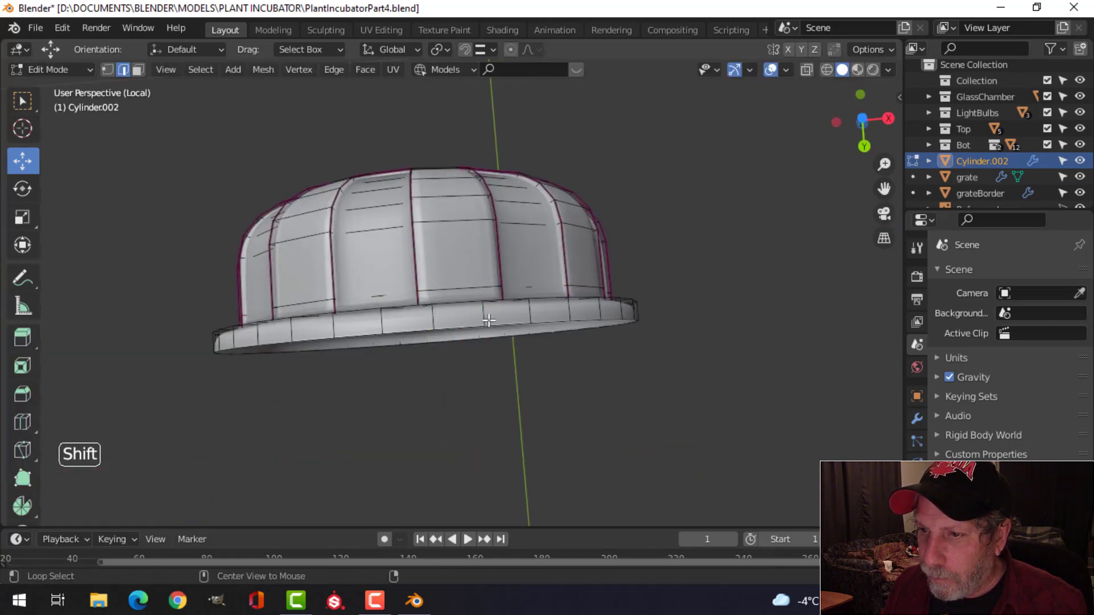
key(ctrl+r)
click(482, 316)
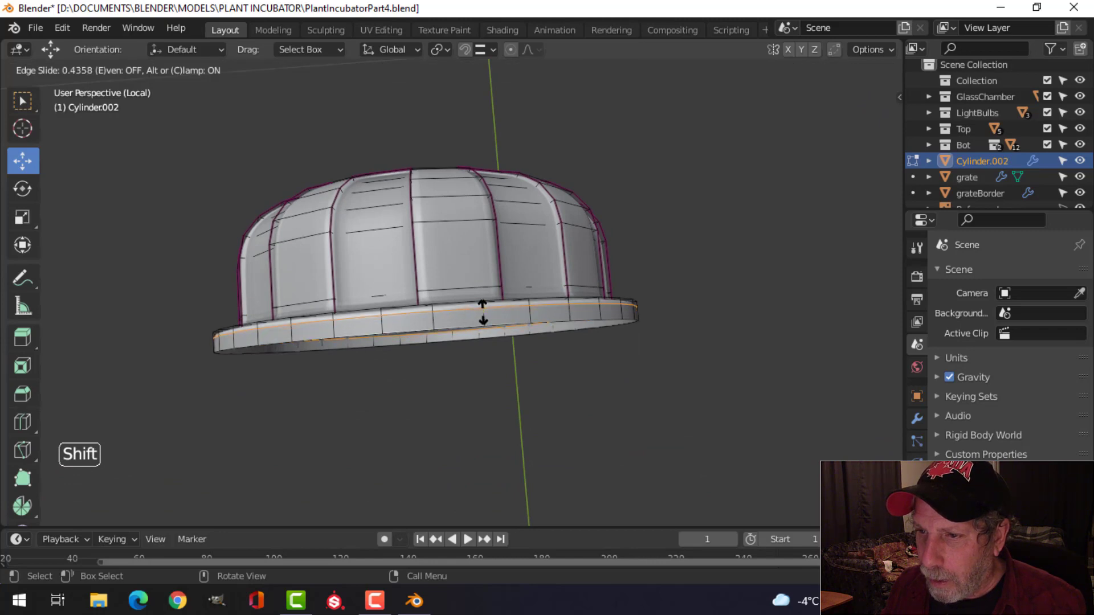
click(483, 313)
Step: Crease the inner and outer edge loops of the circular groove on the knob's face by about 0.3
middle_drag(505, 320, 352, 355)
scroll(511, 244, up, 3)
alt+shift+click(360, 364)
scroll(385, 363, up, 1)
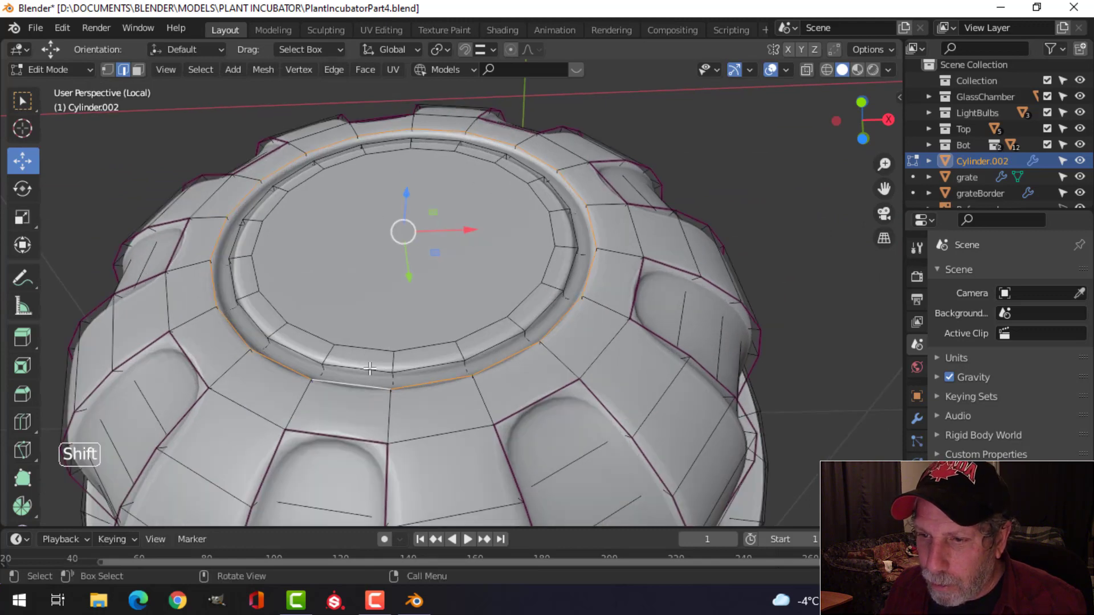
alt+shift+click(369, 369)
middle_drag(462, 367, 608, 329)
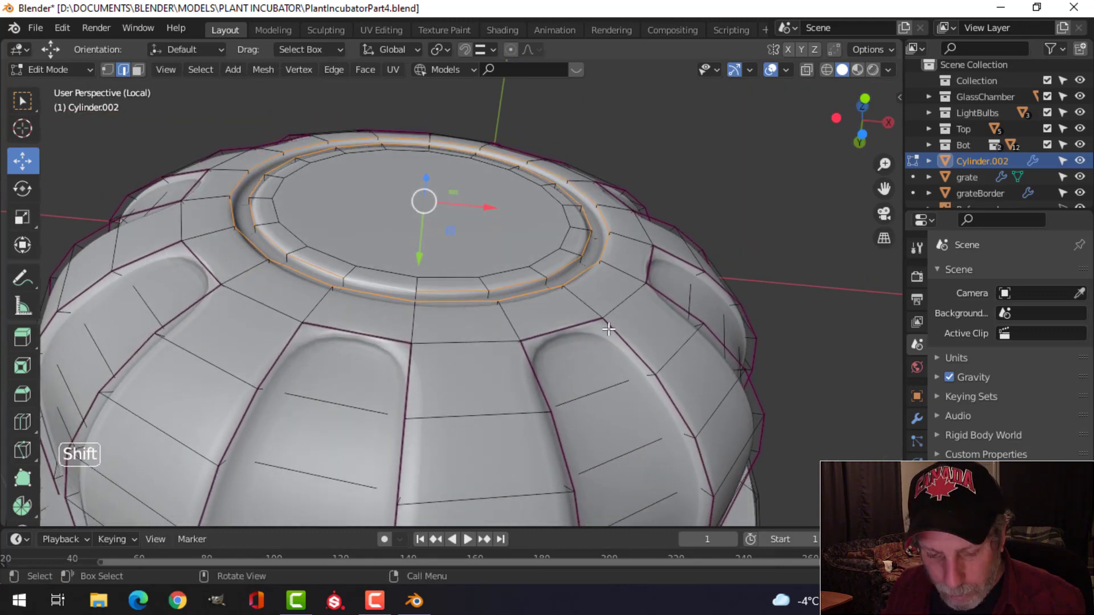
key(shift+e)
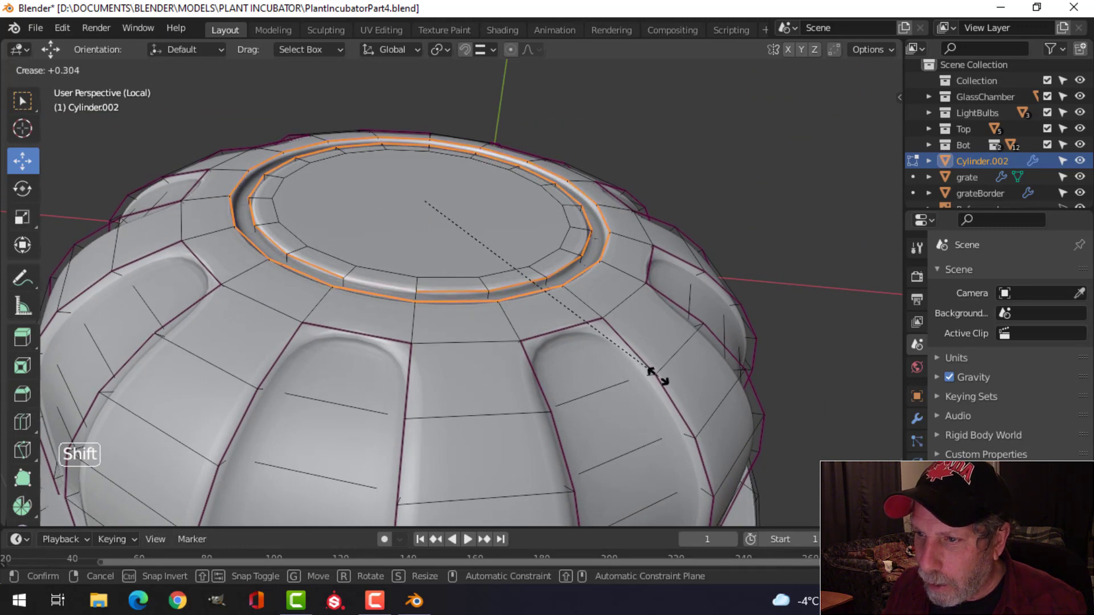
click(658, 376)
key(Tab)
scroll(626, 336, down, 4)
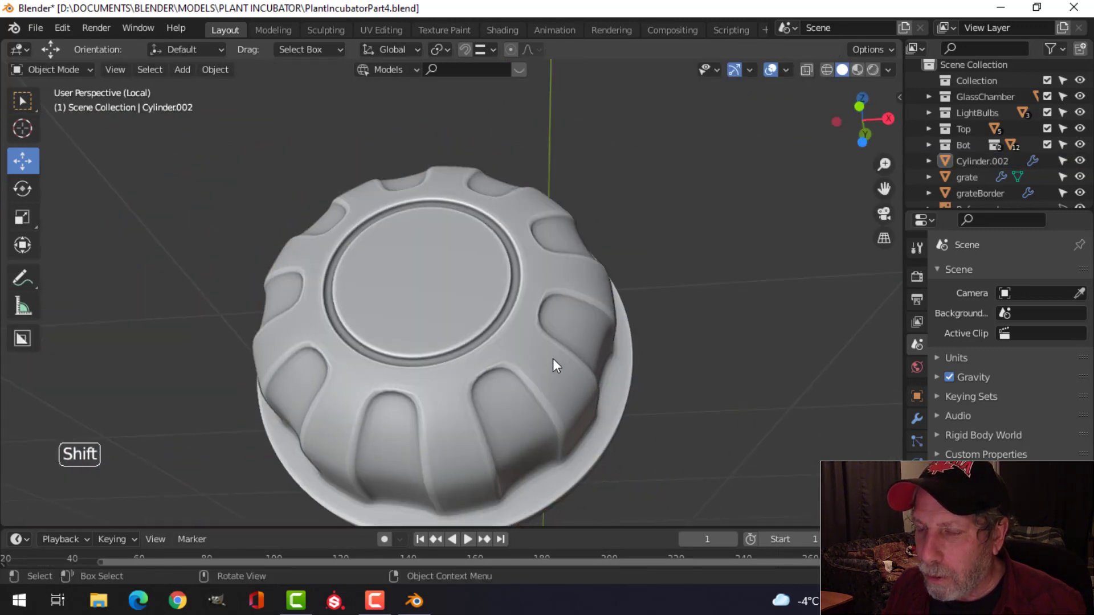
scroll(553, 360, down, 2)
mouse_move(554, 359)
middle_down()
mouse_move(547, 301)
mouse_move(563, 223)
mouse_move(545, 370)
mouse_move(557, 355)
middle_up()
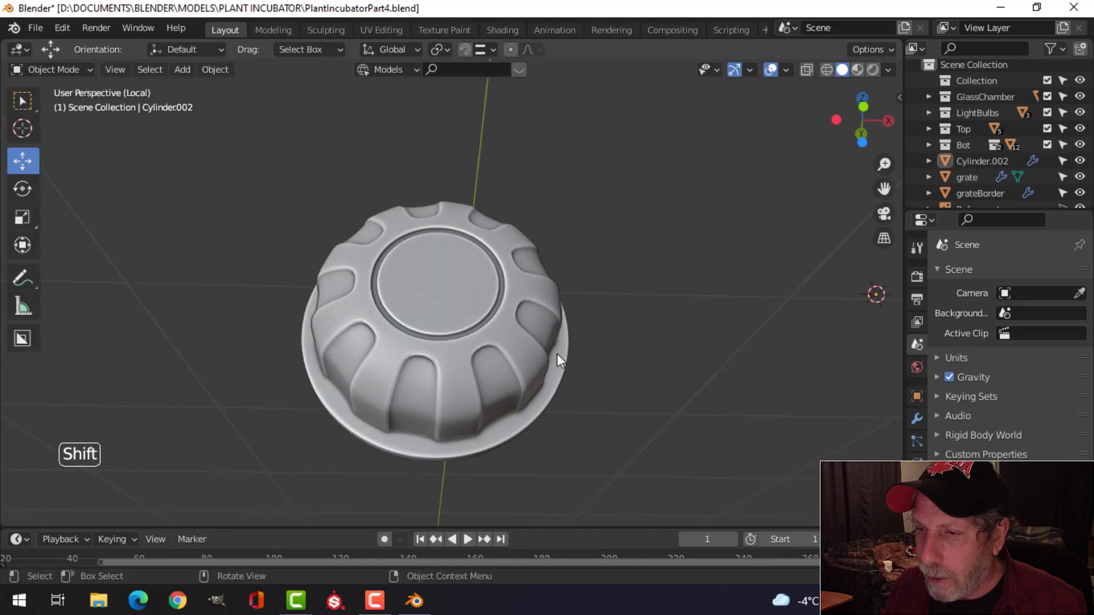
Step: Switch to front wireframe display and leave the isolated view, showing the knob over the reference's R dial
key(KP_1)
key(z)
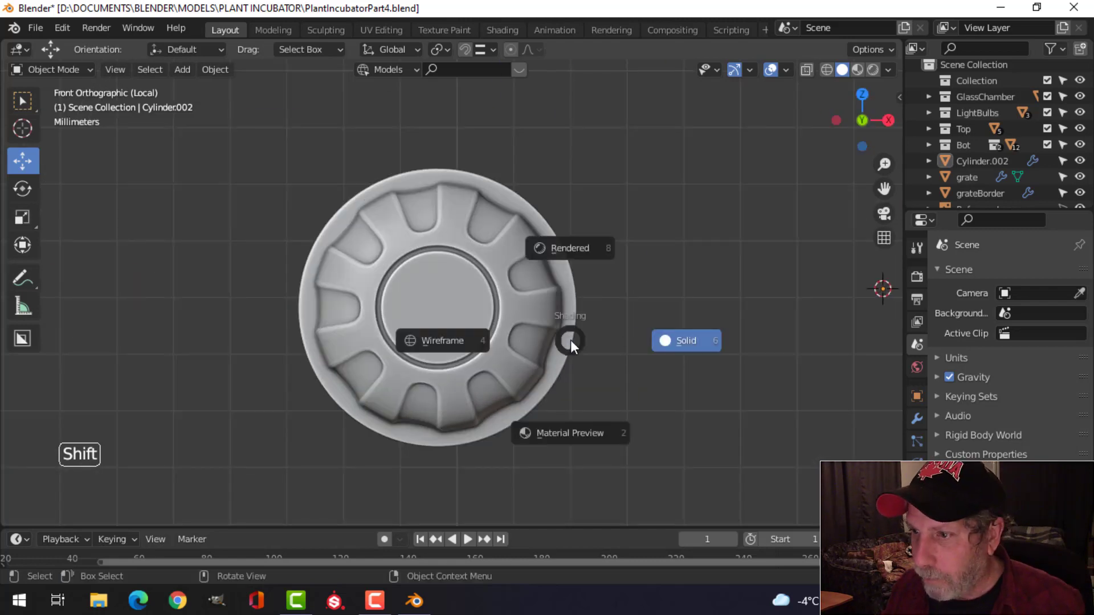
click(488, 340)
key(Tab)
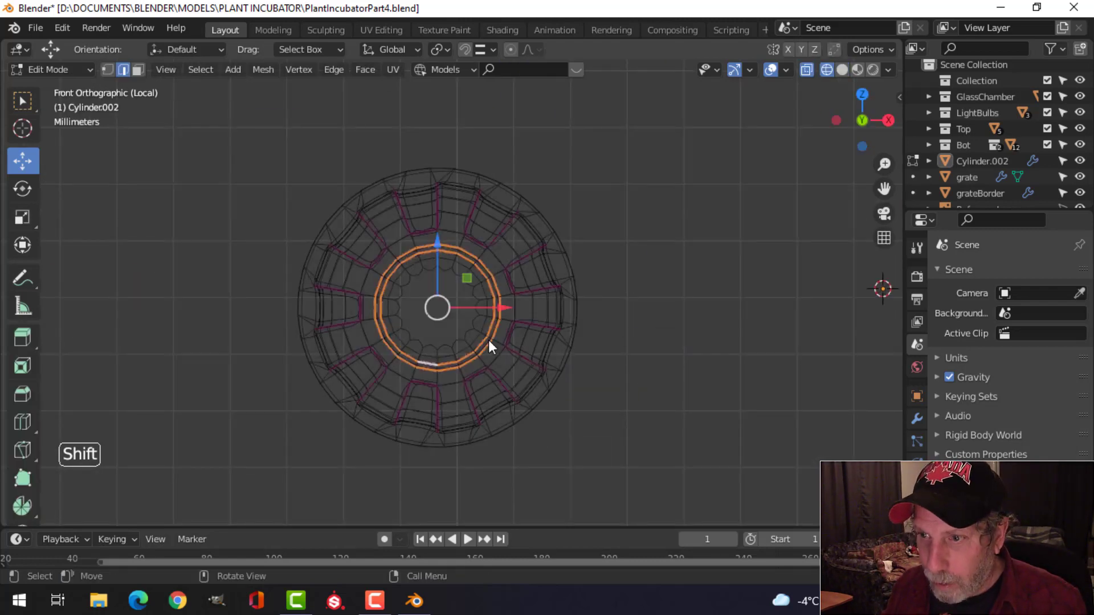
key(Tab)
key(KP_Divide)
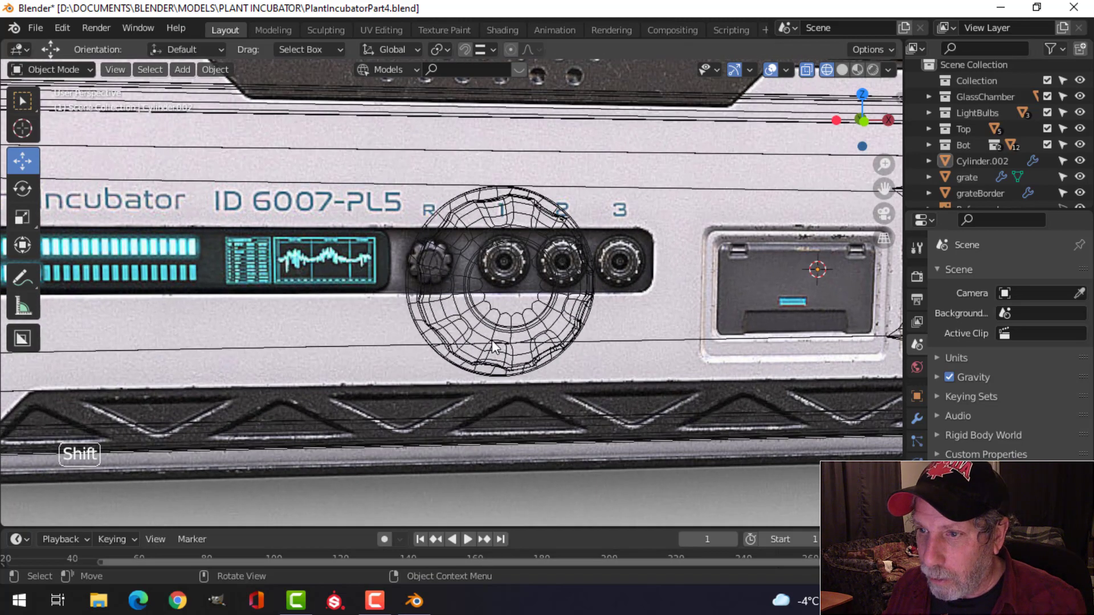
key(KP_1)
scroll(573, 319, up, 4)
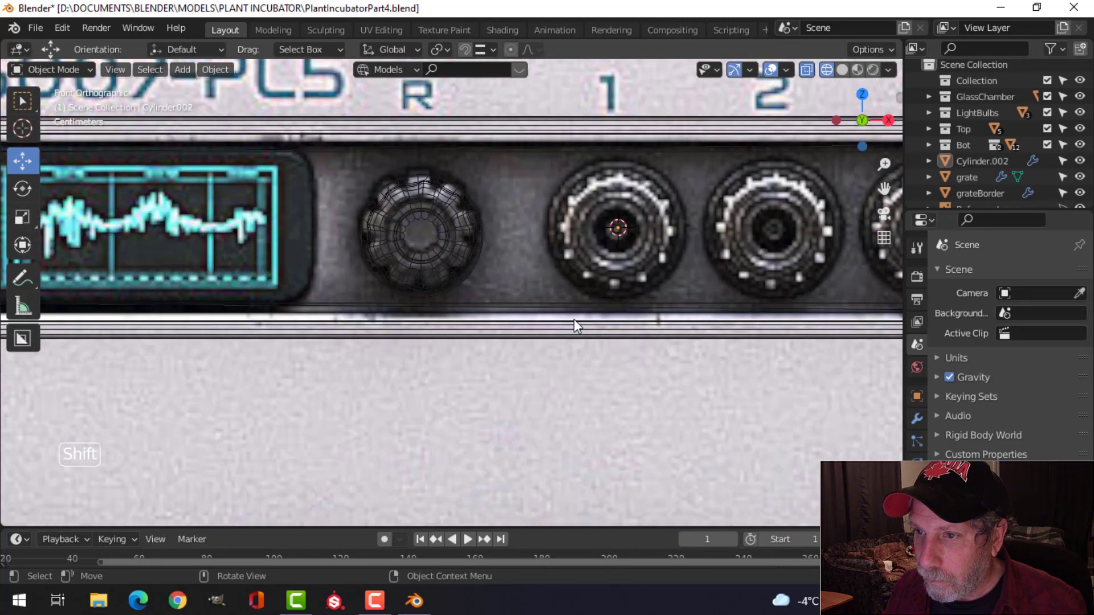
Step: In the right side view, move the knob about -0.012 m along Y to the front of the panel
click(437, 245)
middle_drag(490, 256, 495, 295)
key(KP_3)
key(shift+z)
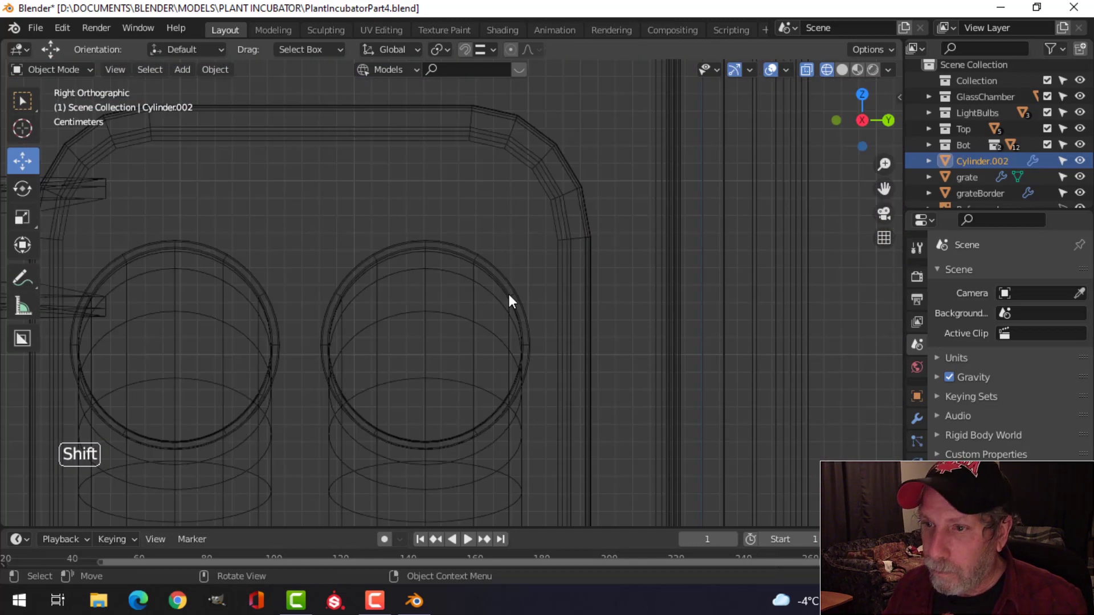
scroll(510, 302, down, 3)
scroll(413, 310, up, 2)
shift+middle_drag(275, 292, 547, 302)
scroll(484, 293, up, 5)
drag(377, 237, 333, 236)
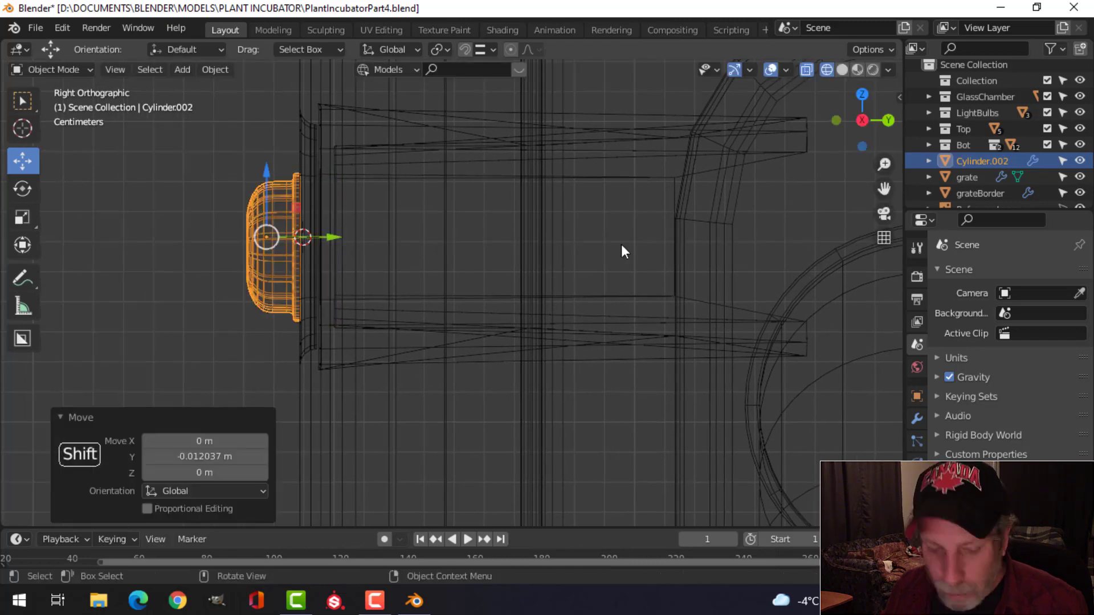
Step: In solid shading, nudge the knob's whole mesh slightly back along Y to seat its flange against the panel
key(z)
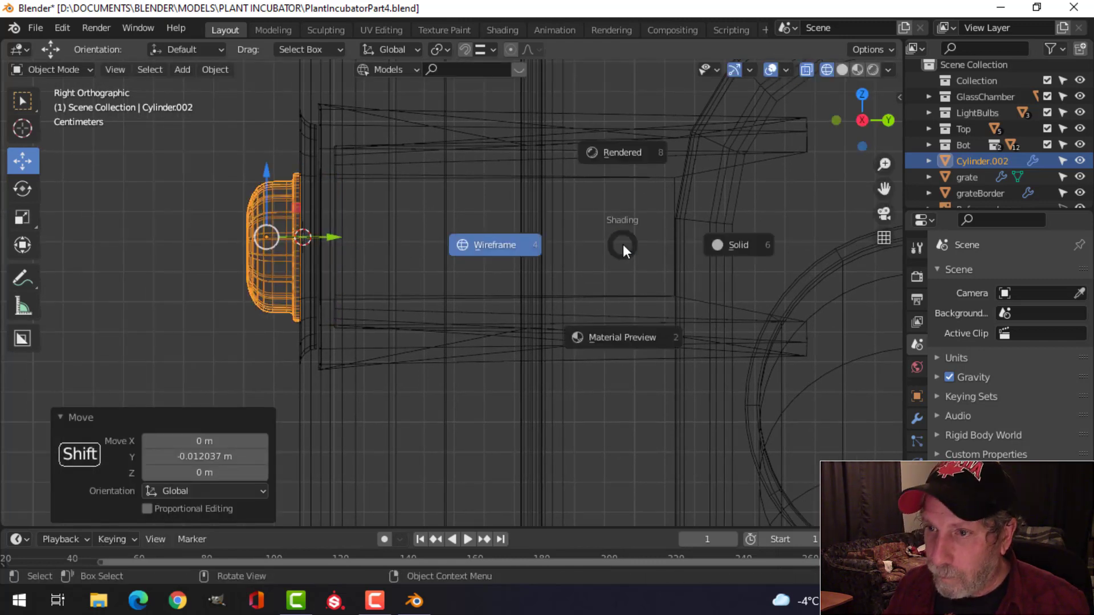
click(733, 244)
mouse_move(733, 245)
middle_down()
mouse_move(563, 308)
mouse_move(583, 312)
mouse_move(398, 313)
mouse_move(368, 267)
mouse_move(409, 277)
middle_up()
key(Tab)
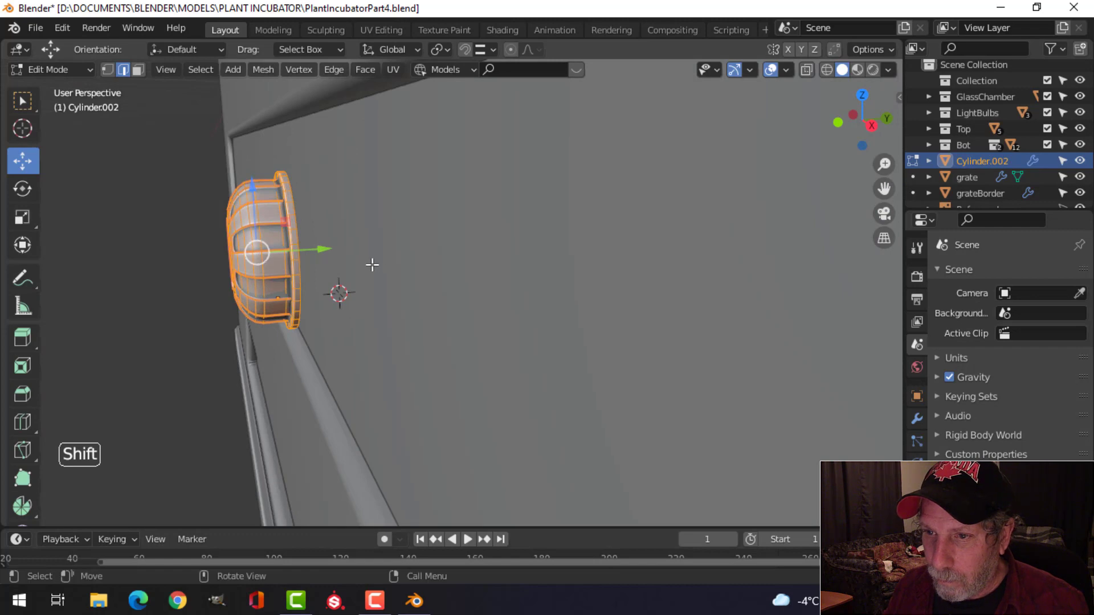
shift+drag(321, 247, 337, 244)
Step: Leave mesh editing, clear the selection and save the file with the knob in place on the panel
middle_drag(337, 244, 539, 229)
scroll(504, 258, down, 4)
key(Tab)
key(alt+a)
scroll(530, 259, down, 3)
scroll(540, 229, up, 6)
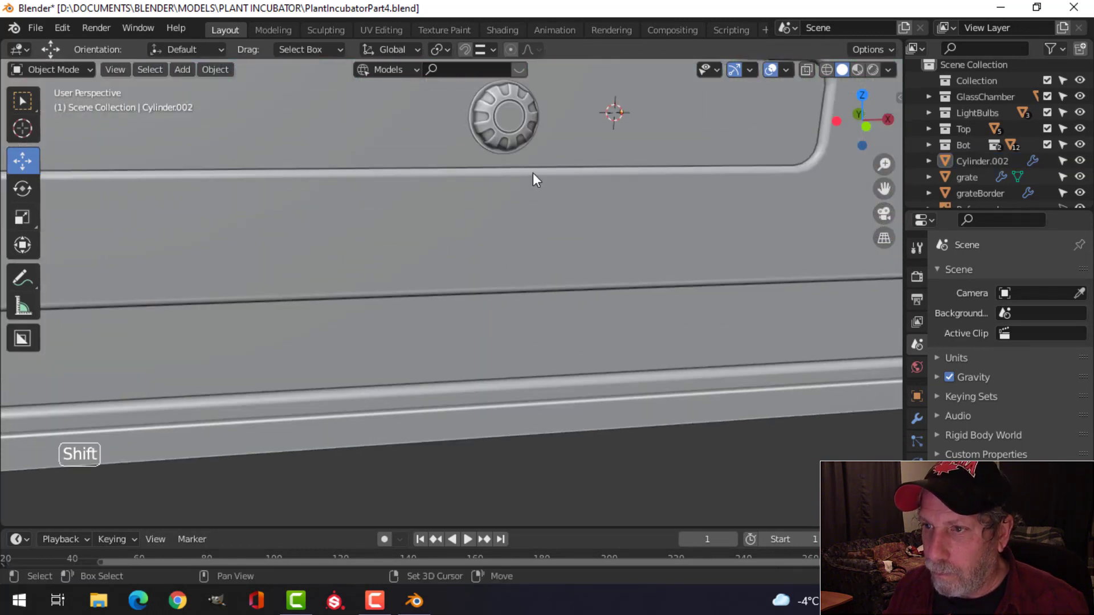
shift+middle_drag(534, 174, 525, 267)
key(ctrl+s)
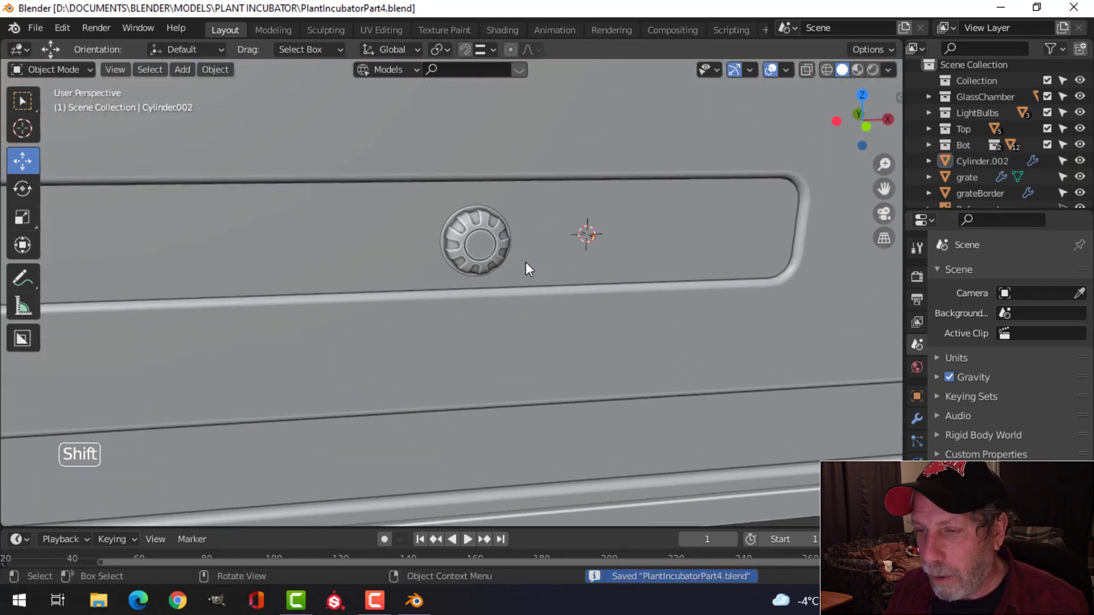
Step: Show the model in front wireframe over the reference image and focus on dials 1 to 3
middle_drag(559, 269, 515, 265)
key(z)
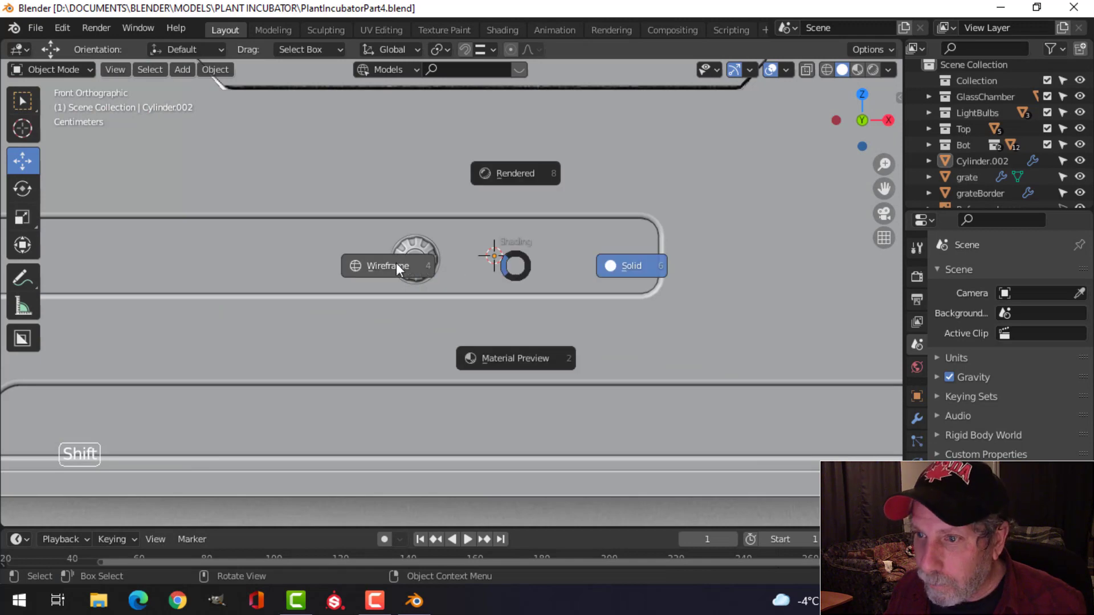
click(474, 270)
scroll(474, 270, up, 5)
click(402, 214)
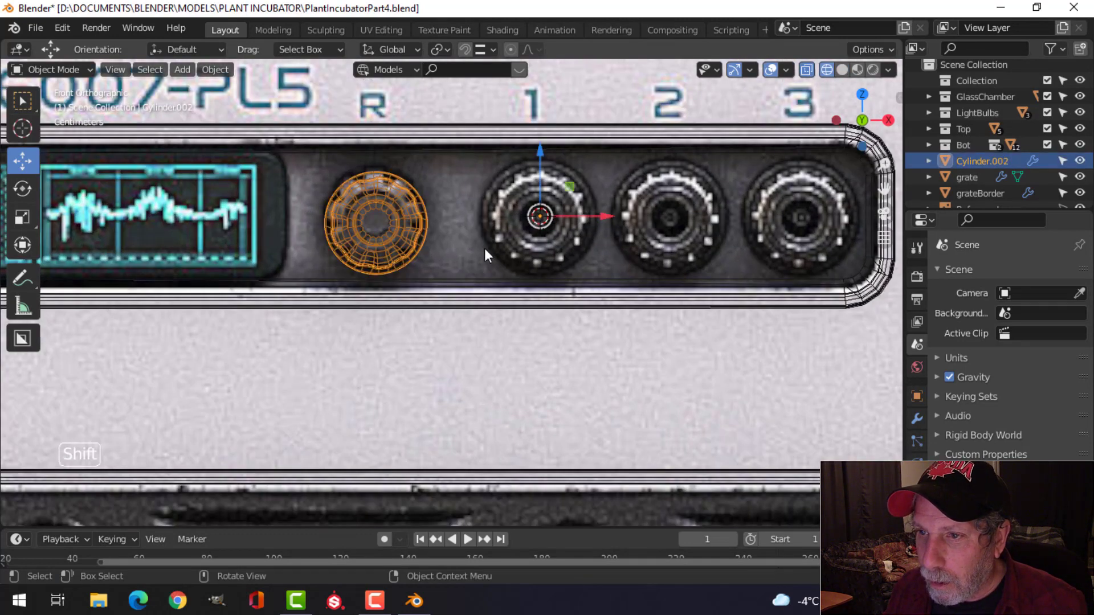
scroll(507, 245, down, 1)
scroll(558, 237, up, 3)
shift+middle_drag(588, 233, 496, 231)
scroll(529, 241, down, 1)
scroll(511, 235, up, 1)
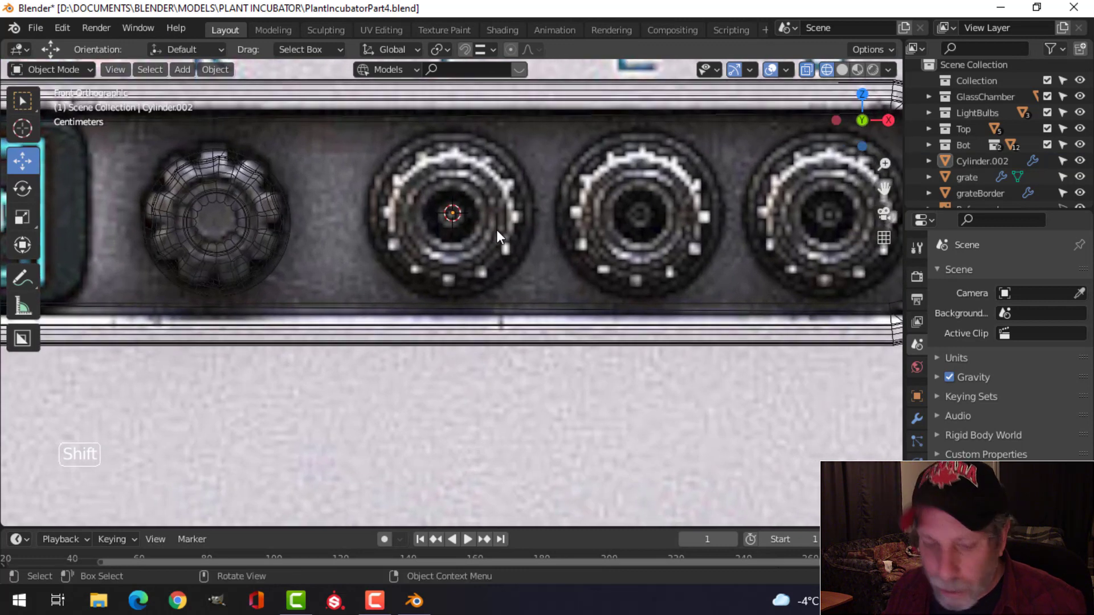
Step: Add a circle mesh with 18 vertices at the centre of the reference's dial 1
key(shift+a)
mouse_move(462, 227)
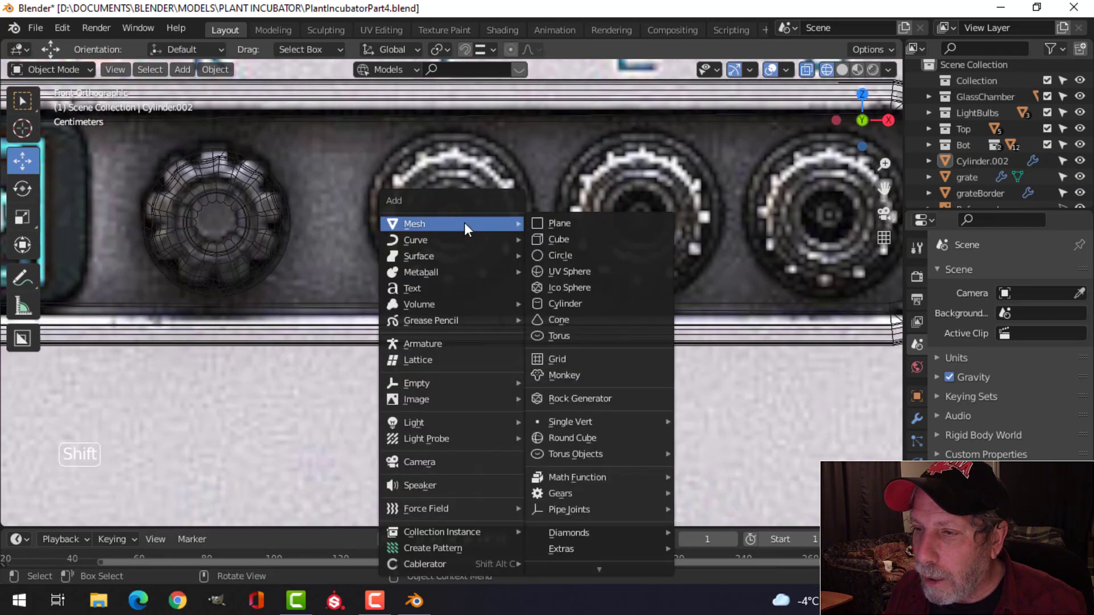
click(572, 254)
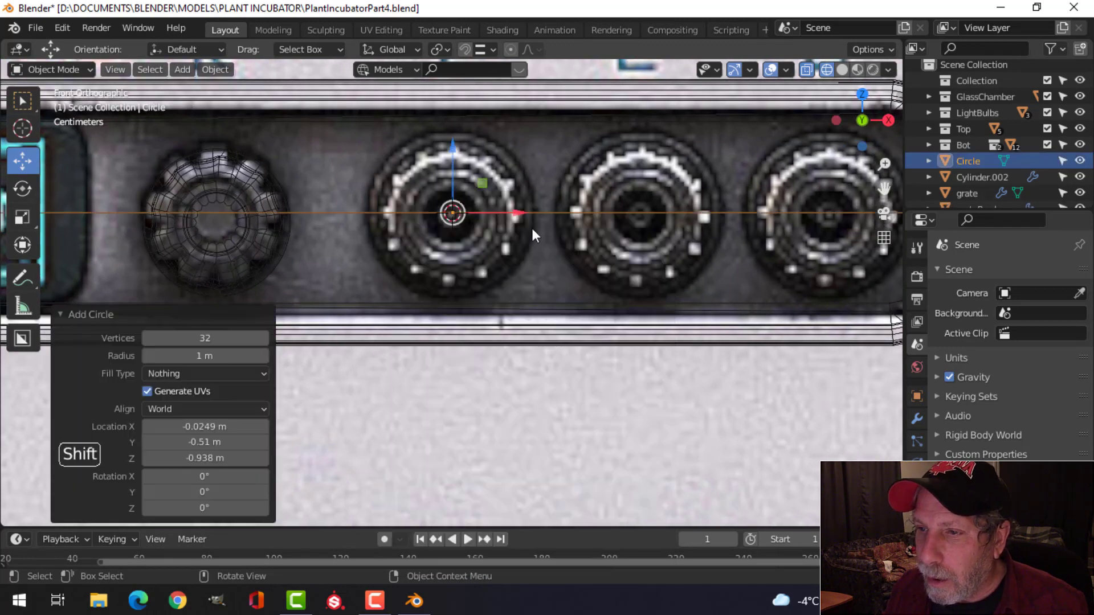
click(231, 339)
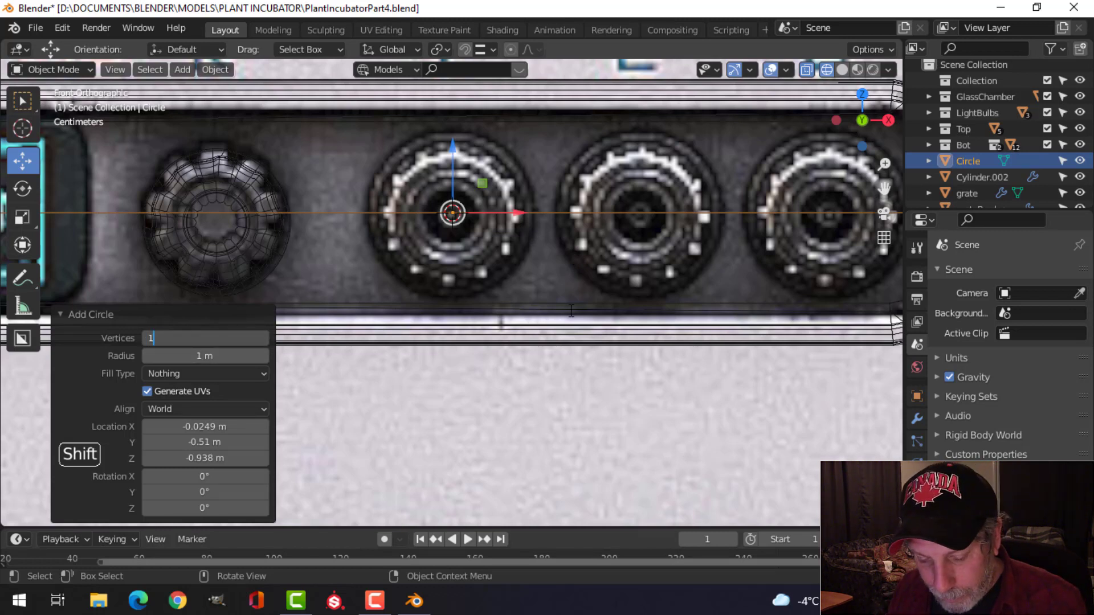
scroll(575, 312, down, 3)
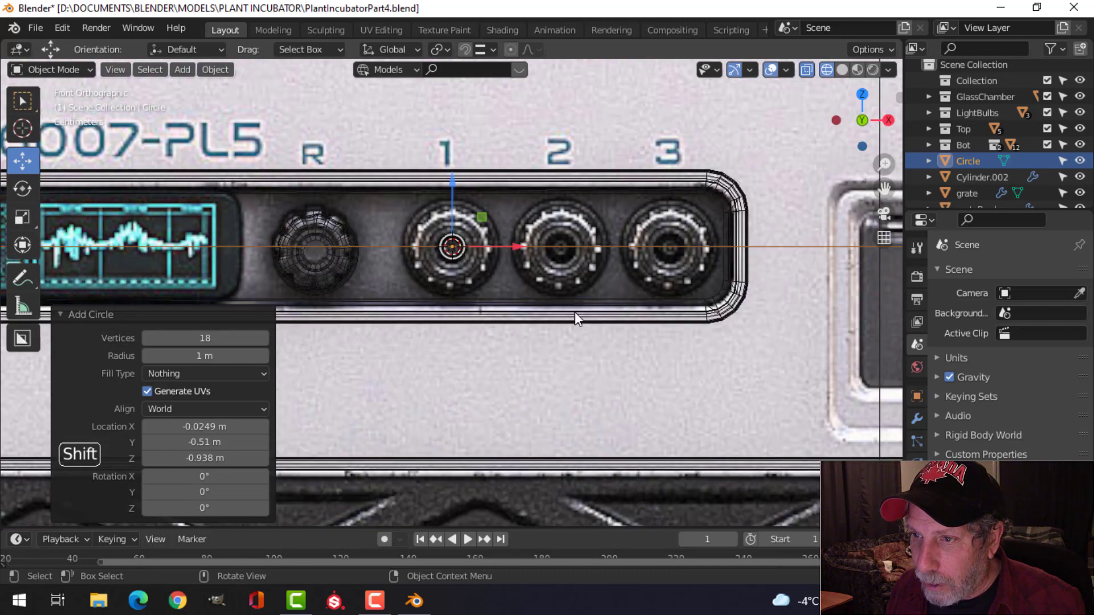
Step: Scale the circle's mesh down by 0.047 and again by 0.533 to approximate the width of dial 1
key(Tab)
key(s)
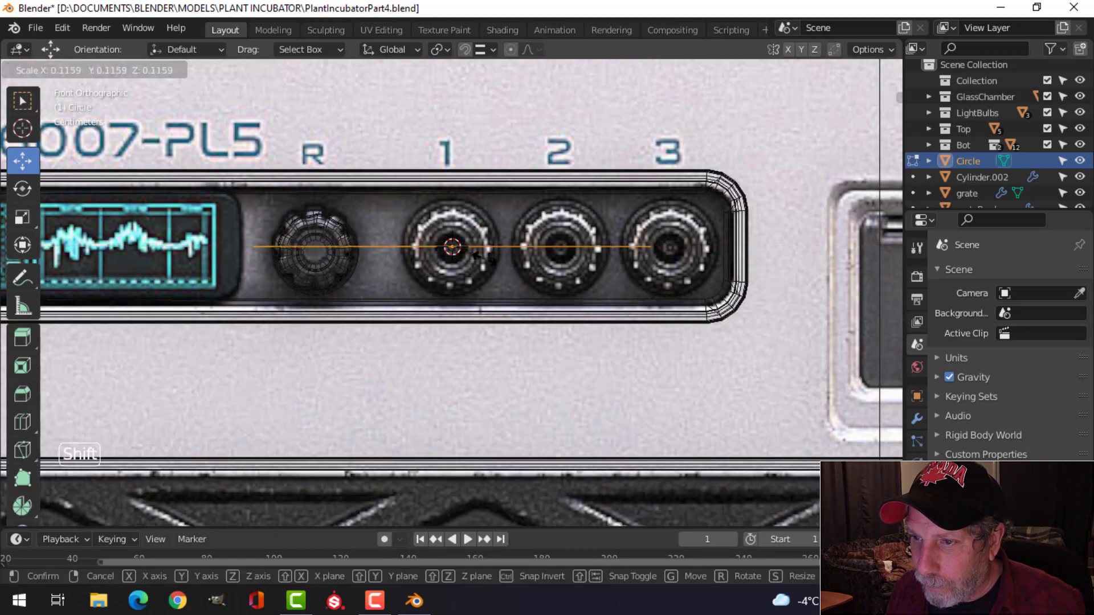
click(471, 263)
key(s)
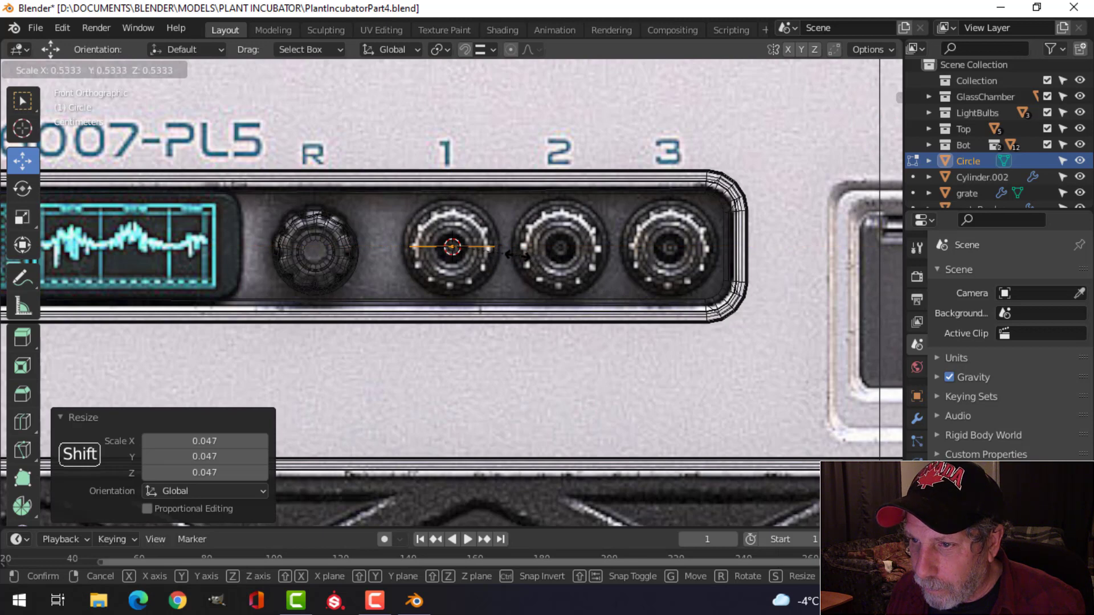
click(517, 256)
Step: Rotate the circle 90° about the X axis and scale it down to match dial 1's ring
scroll(572, 247, up, 2)
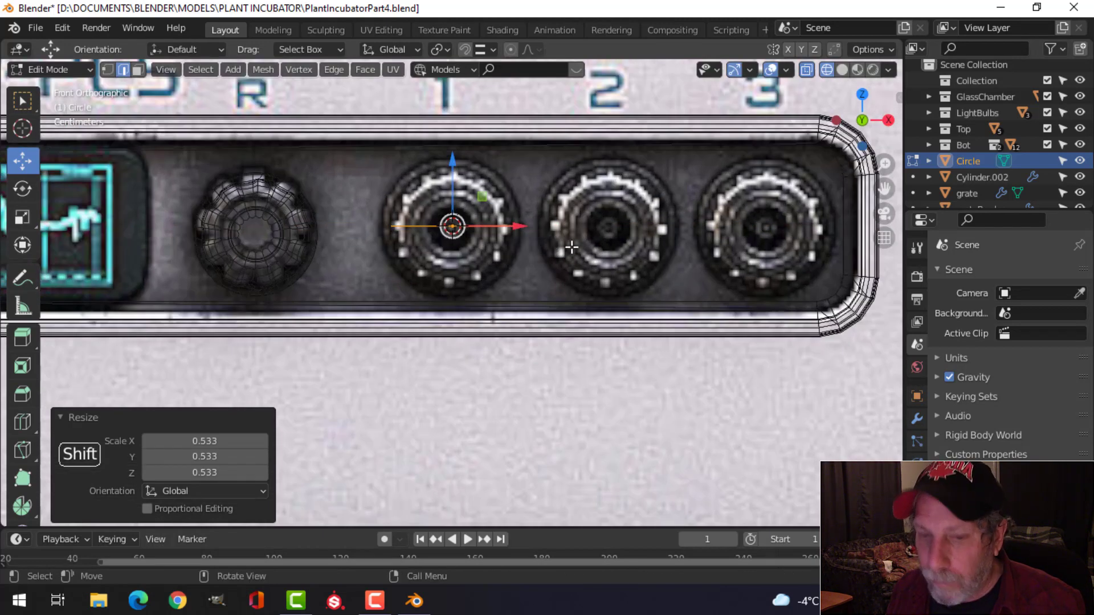
text(rx)
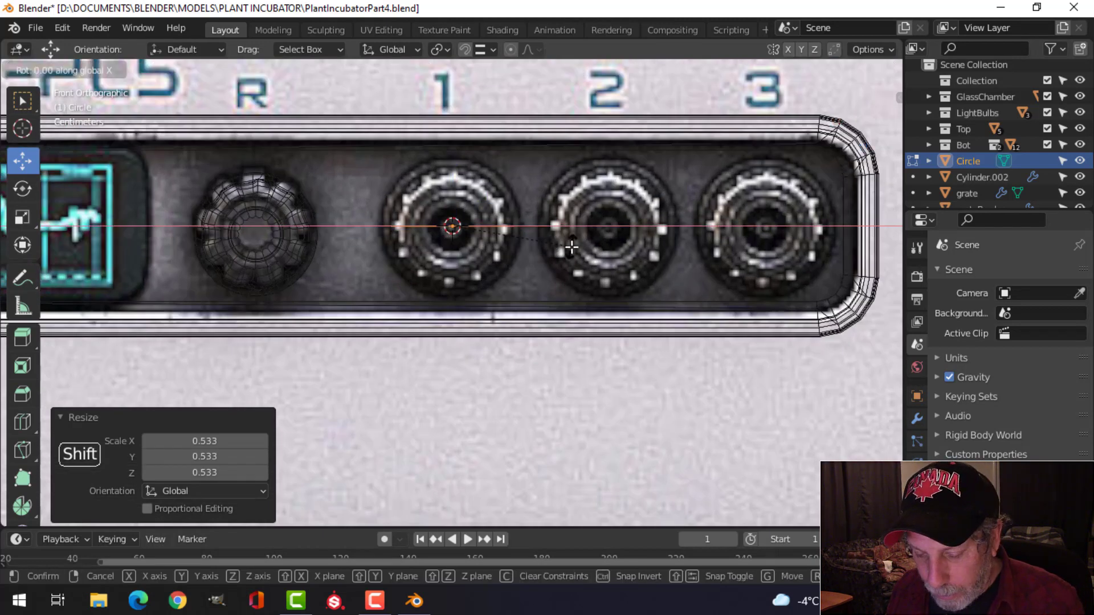
text(90)
key(Return)
key(s)
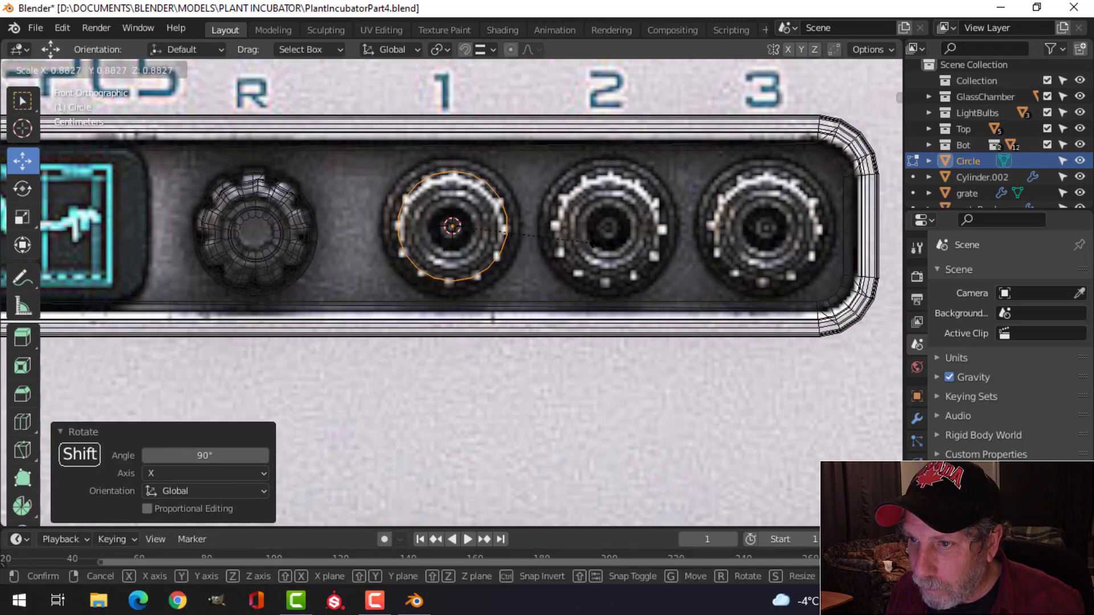
click(579, 237)
Step: Switch to solid shading and fill the circle with a face
mouse_move(579, 236)
middle_down()
mouse_move(493, 275)
mouse_move(584, 266)
mouse_move(512, 288)
mouse_move(552, 279)
mouse_move(517, 278)
middle_up()
key(z)
click(597, 267)
key(f)
scroll(551, 279, up, 4)
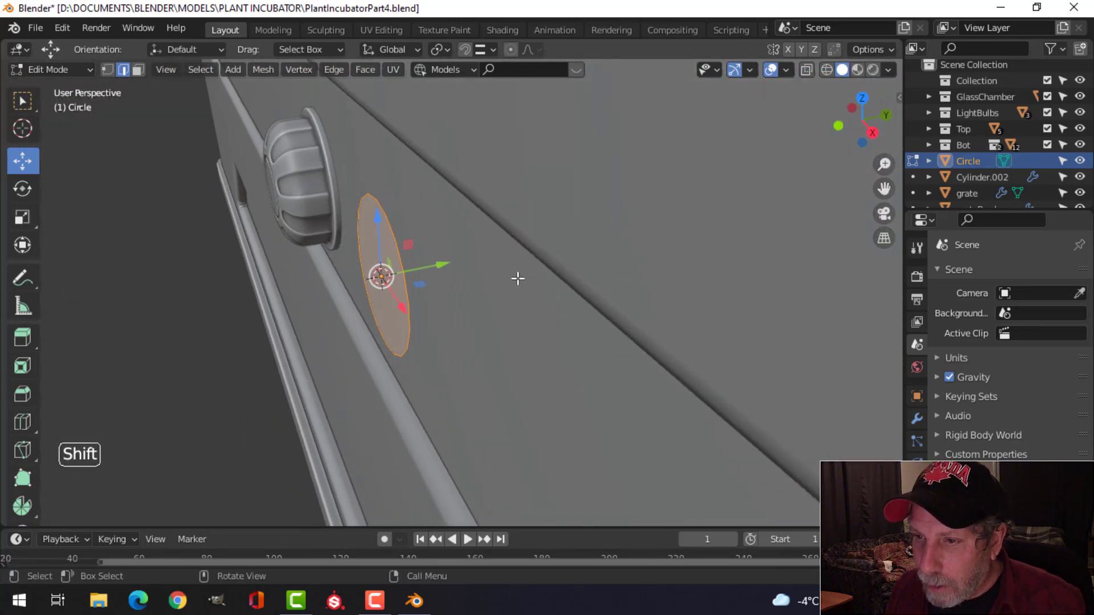
Step: Extrude the circle's face about 0.009 m along the Y axis into a disc and move the whole disc outward from the panel
key(e)
right_click(517, 278)
key(g)
key(y)
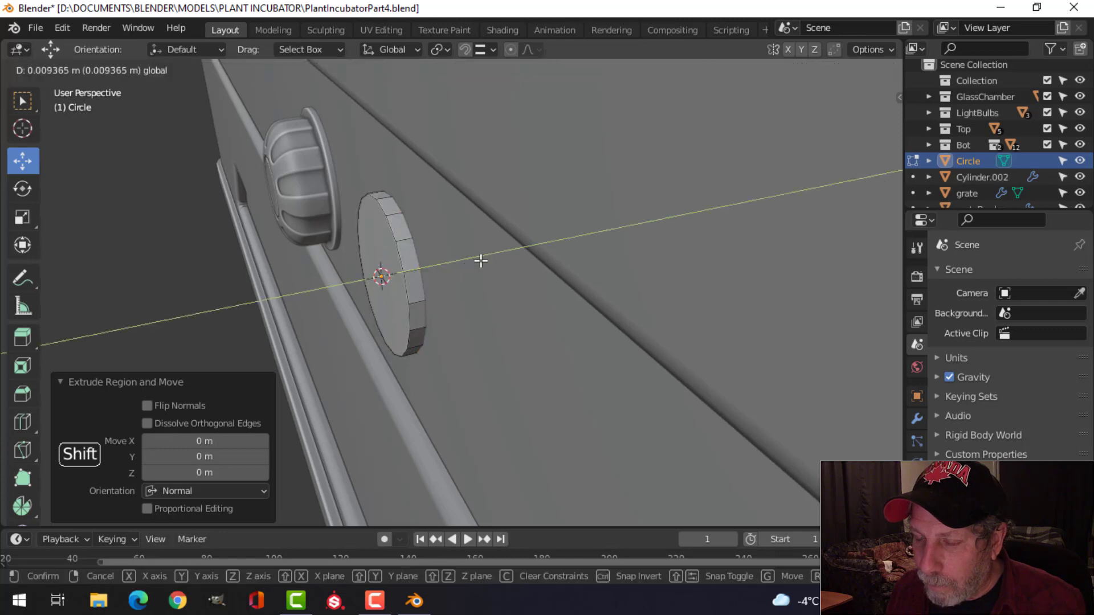
click(481, 261)
key(a)
drag(460, 260, 438, 265)
click(437, 267)
Step: Extrude the disc's front face in place and scale it inward to match an inner ring of dial 1 in the reference
middle_drag(402, 286, 436, 273)
click(449, 260)
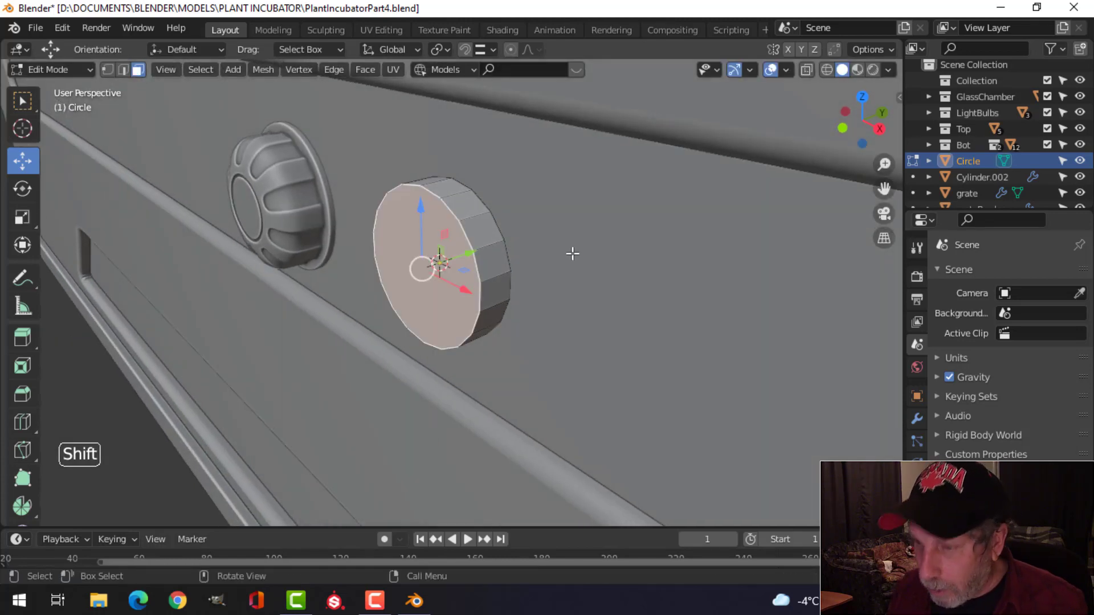
key(KP_1)
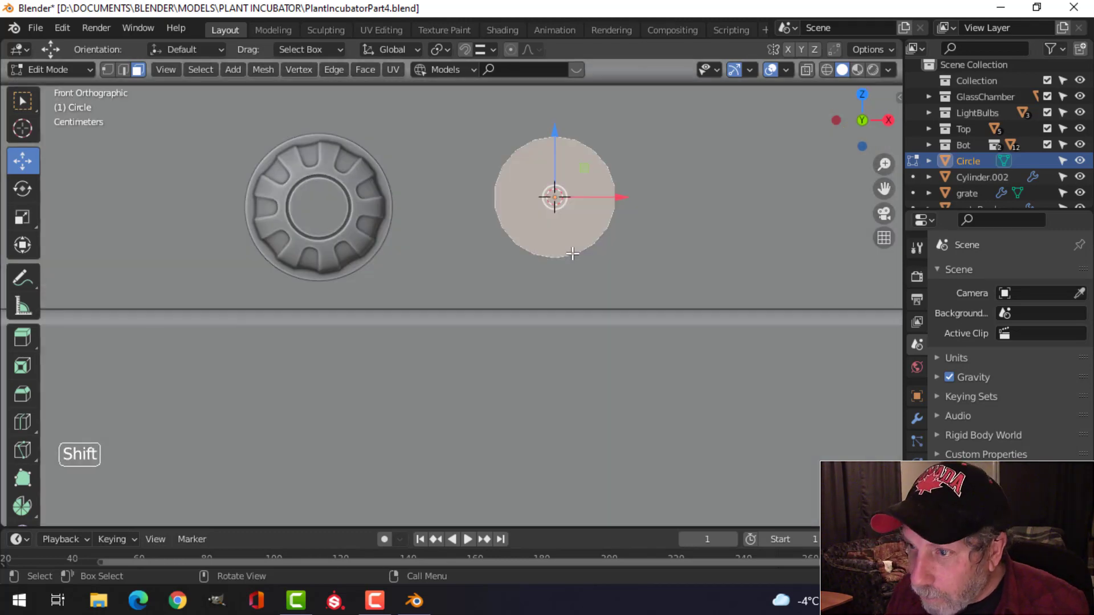
key(z)
click(481, 250)
shift+middle_drag(669, 228, 581, 302)
key(KP_5)
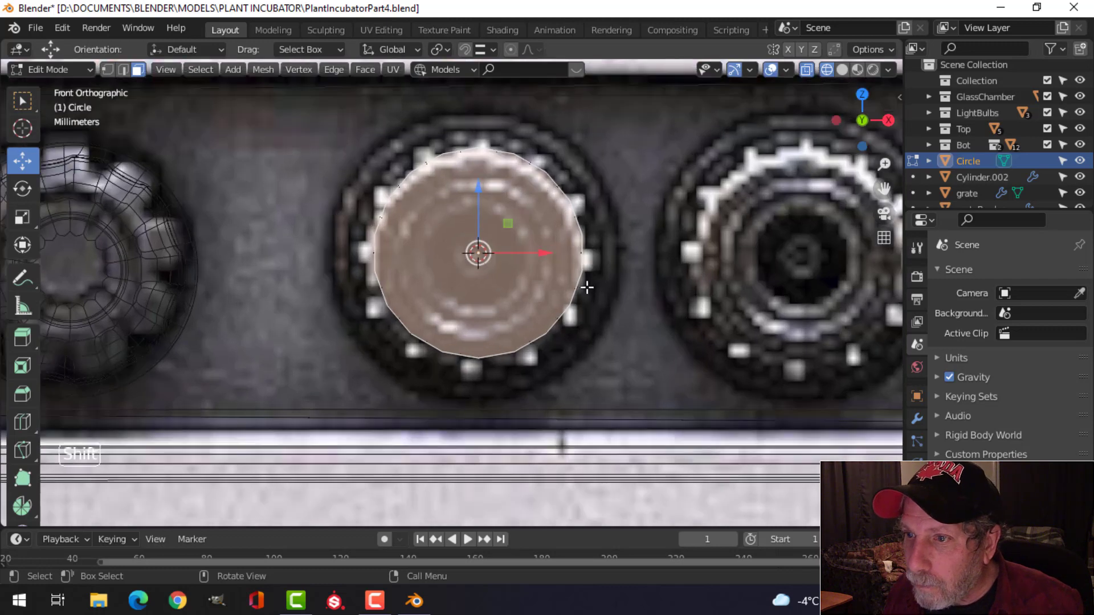
key(e)
right_click(678, 238)
key(s)
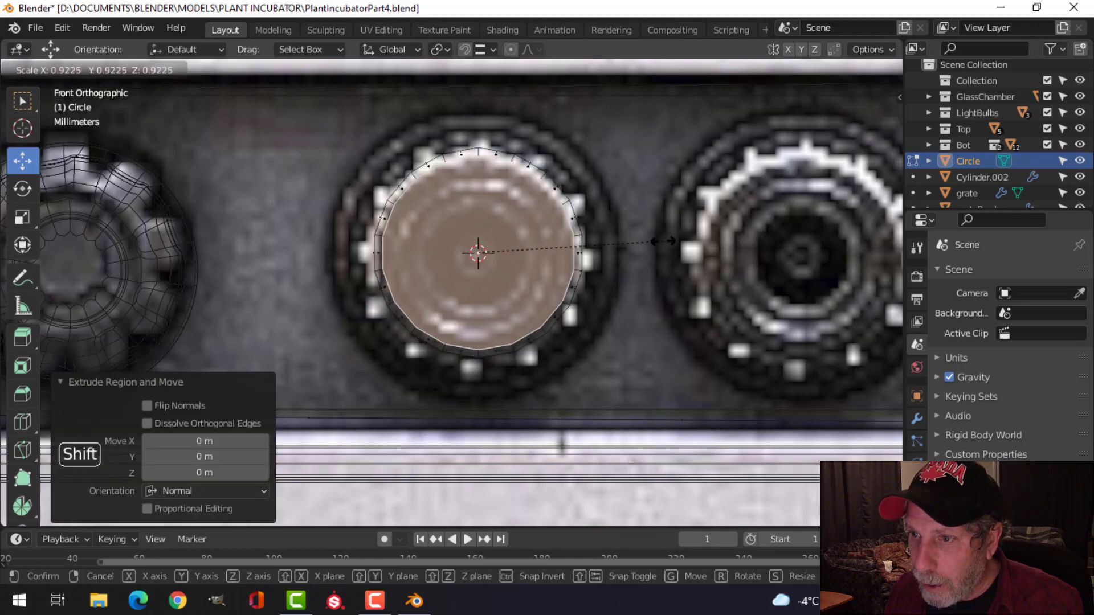
click(633, 246)
Step: Recess the inner face by about 0.0012 m, then extrude it in place and scale it to 0.798
middle_drag(632, 246, 560, 294)
key(e)
click(560, 293)
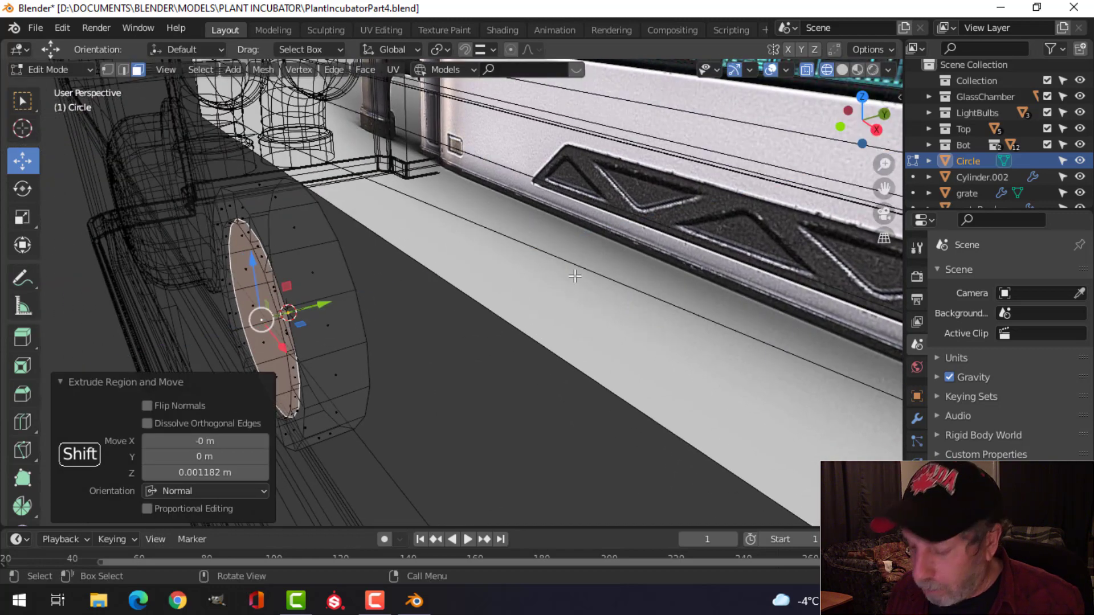
key(KP_1)
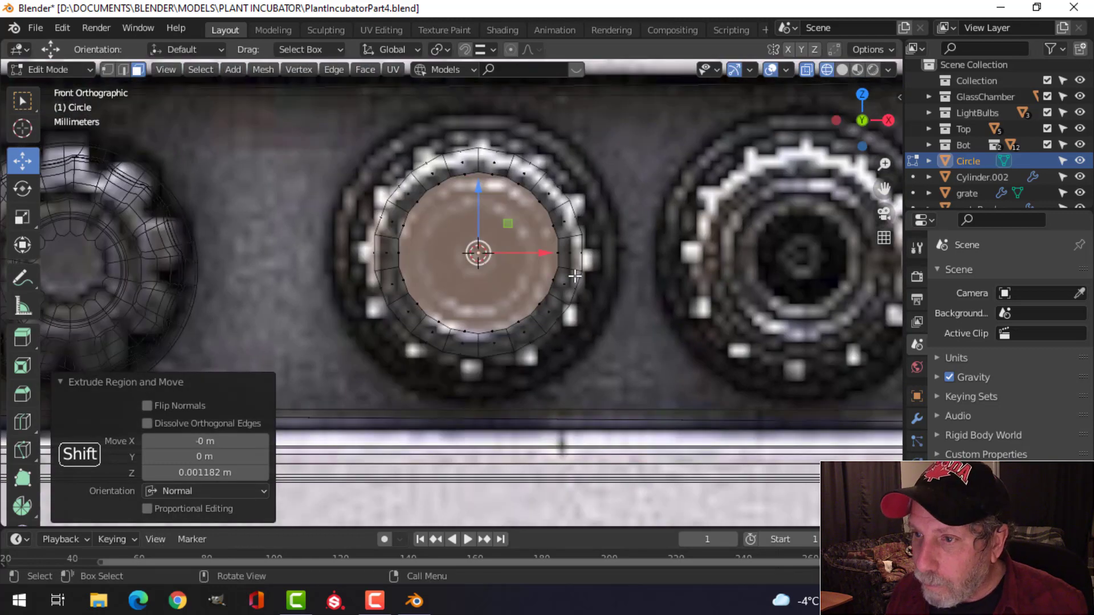
key(e)
click(707, 225)
key(s)
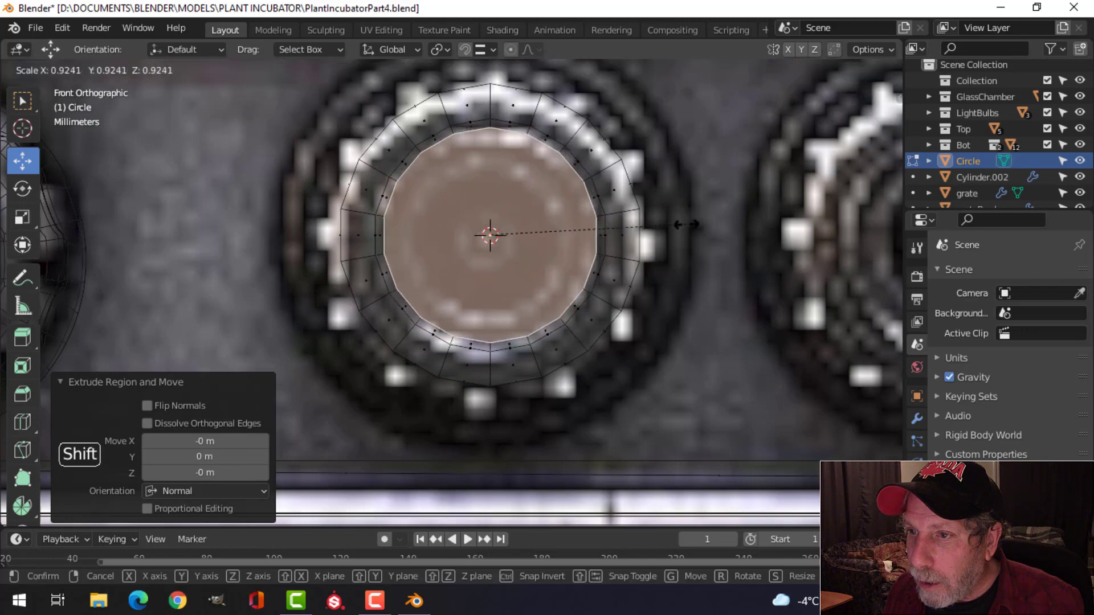
click(655, 236)
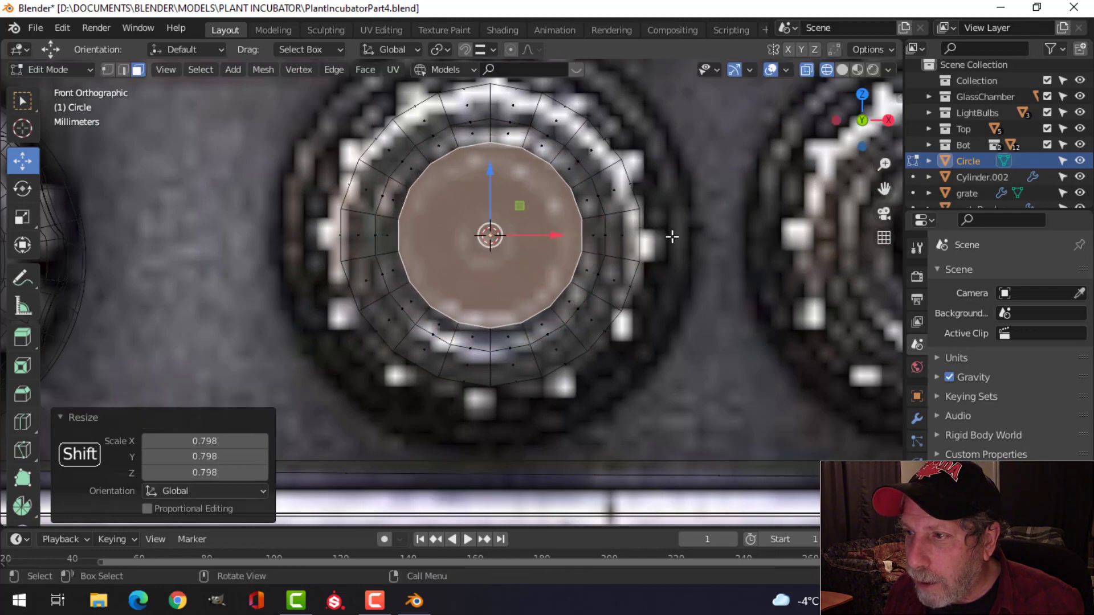
Step: Recess the smaller centre face by about 0.0018 m and scale its next inset ring to 0.733 against the reference
scroll(673, 240, down, 4)
middle_drag(673, 239, 688, 255)
key(z)
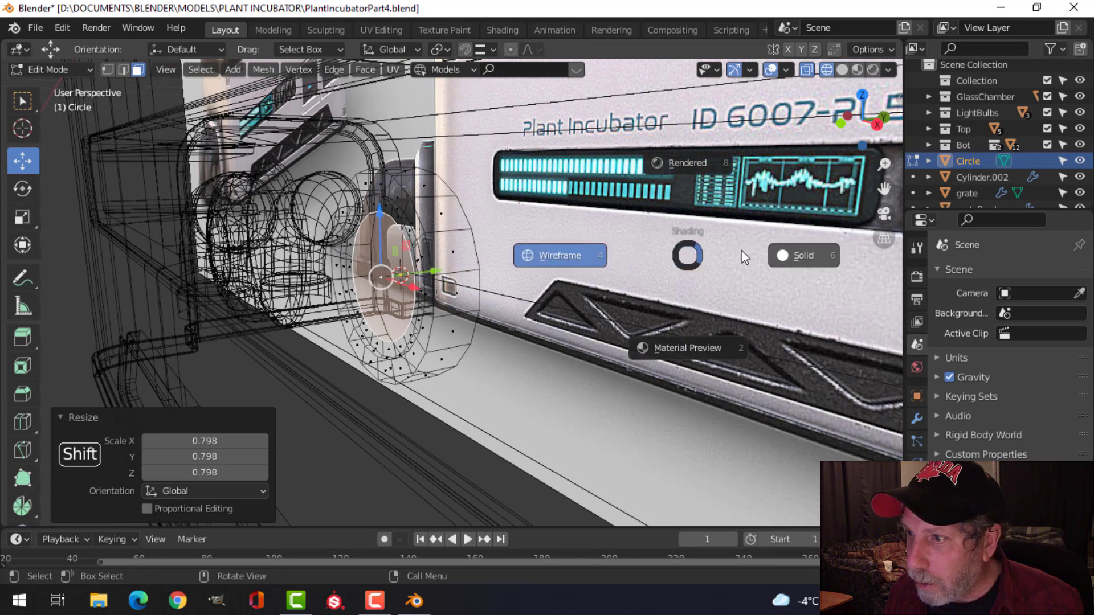
click(752, 253)
key(e)
click(623, 251)
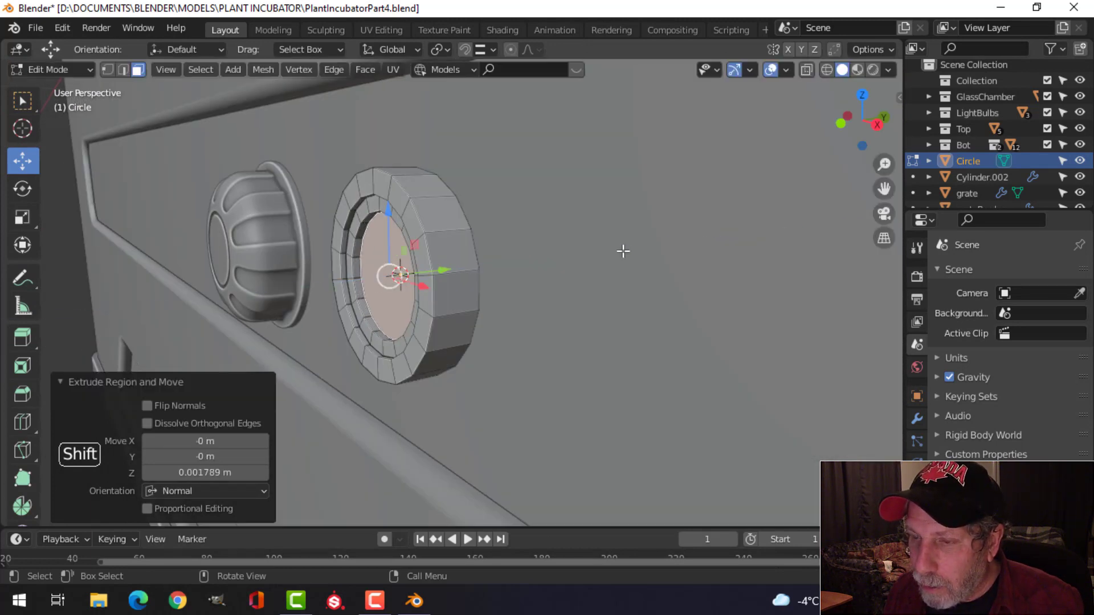
middle_drag(623, 249, 700, 244)
key(KP_1)
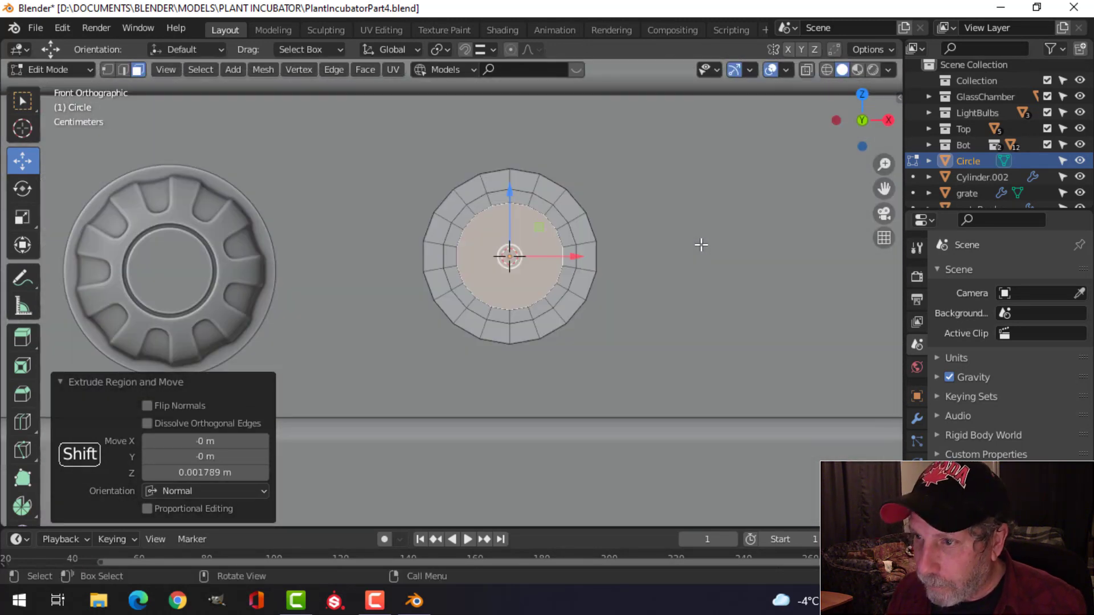
key(z)
click(633, 244)
scroll(684, 244, up, 2)
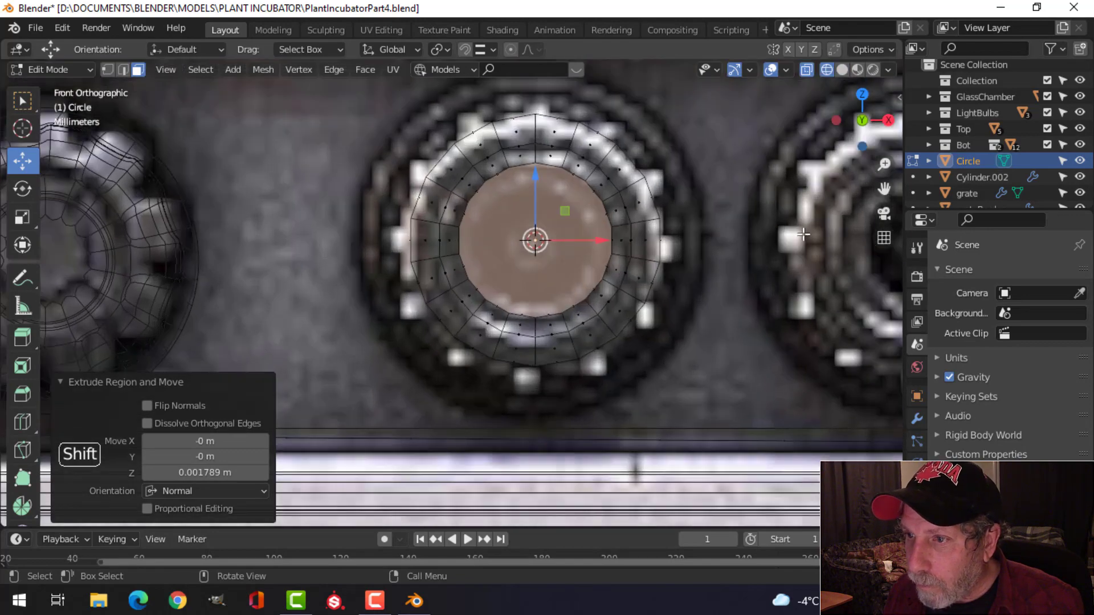
key(s)
click(718, 243)
Step: Extrude the dial's centre face outward by about 0.0014 m and inset it slightly
mouse_move(752, 237)
middle_down()
mouse_move(537, 271)
mouse_move(564, 268)
middle_up()
key(z)
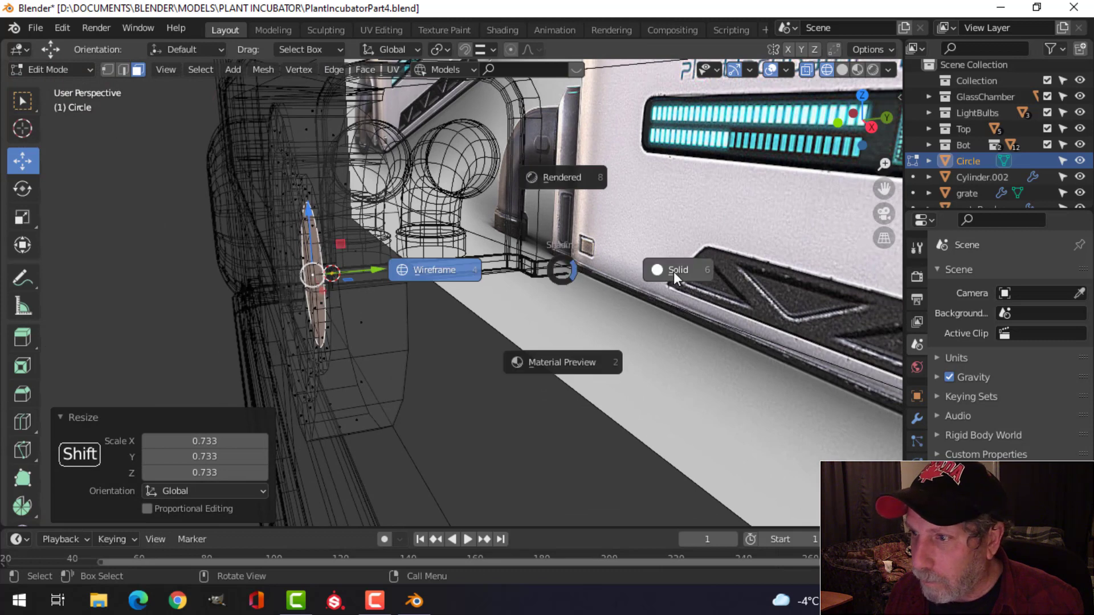
click(673, 271)
mouse_move(496, 245)
shift+middle_down()
mouse_move(622, 258)
mouse_move(610, 263)
shift+middle_up()
key(e)
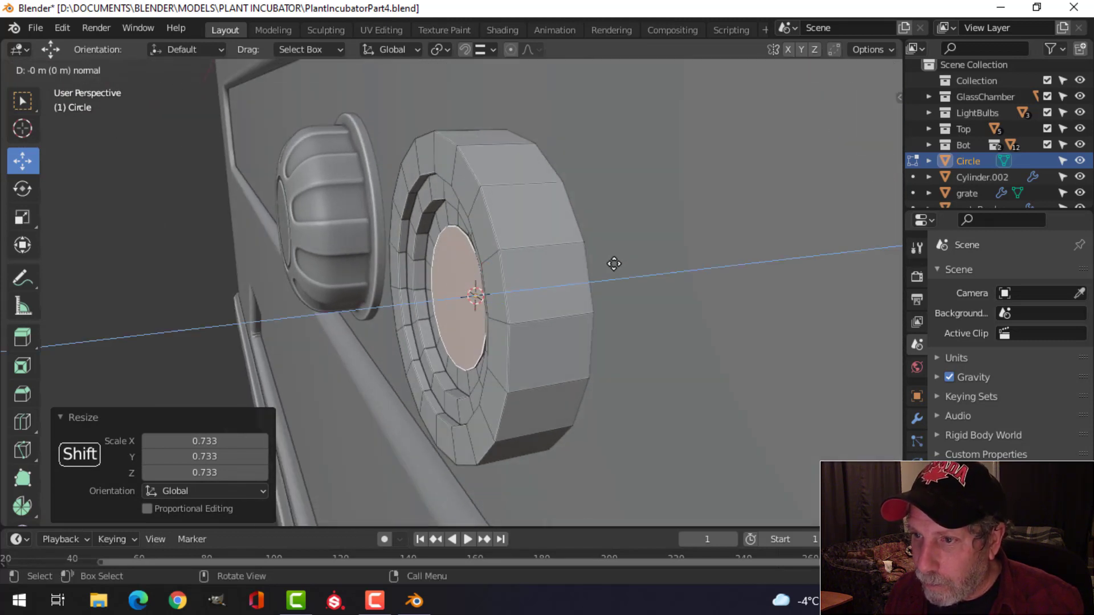
click(606, 266)
key(i)
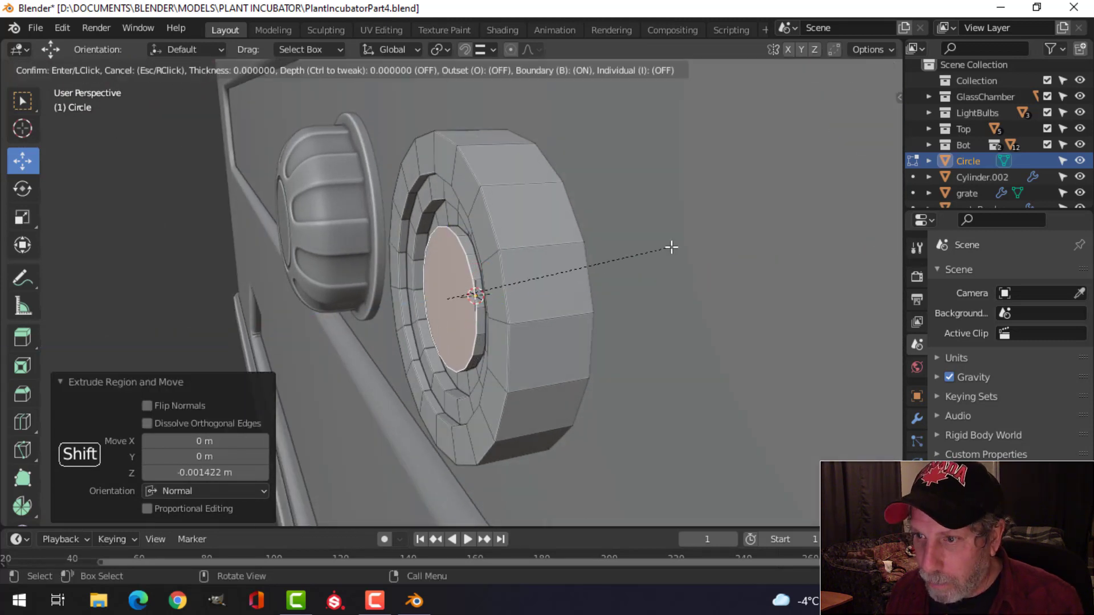
click(657, 247)
key(Tab)
mouse_move(589, 245)
middle_down()
mouse_move(647, 244)
mouse_move(691, 218)
mouse_move(736, 166)
mouse_move(699, 220)
mouse_move(652, 213)
mouse_move(754, 190)
mouse_move(664, 232)
mouse_move(586, 228)
mouse_move(593, 247)
middle_up()
scroll(586, 228, up, 2)
scroll(583, 219, down, 3)
key(Tab)
key(alt+a)
scroll(557, 258, up, 3)
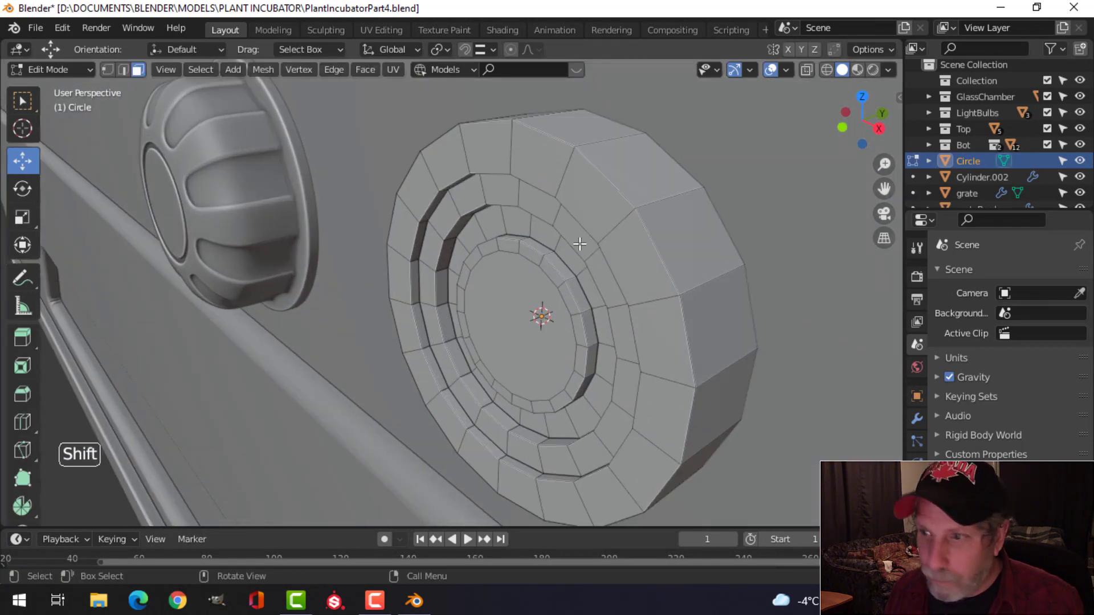
Step: Select the disc's back face, extrude it in place and scale it to 1.194 to cover the reference's notched ring
key(2)
alt+click(608, 180)
middle_drag(655, 228, 579, 227)
click(595, 234)
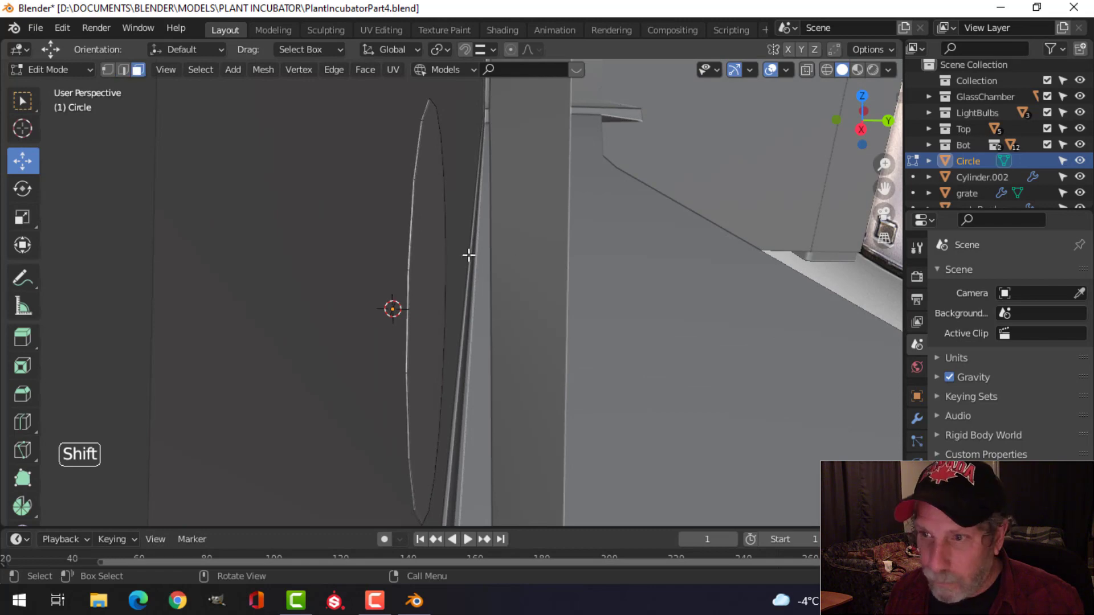
shift+click(436, 232)
key(KP_1)
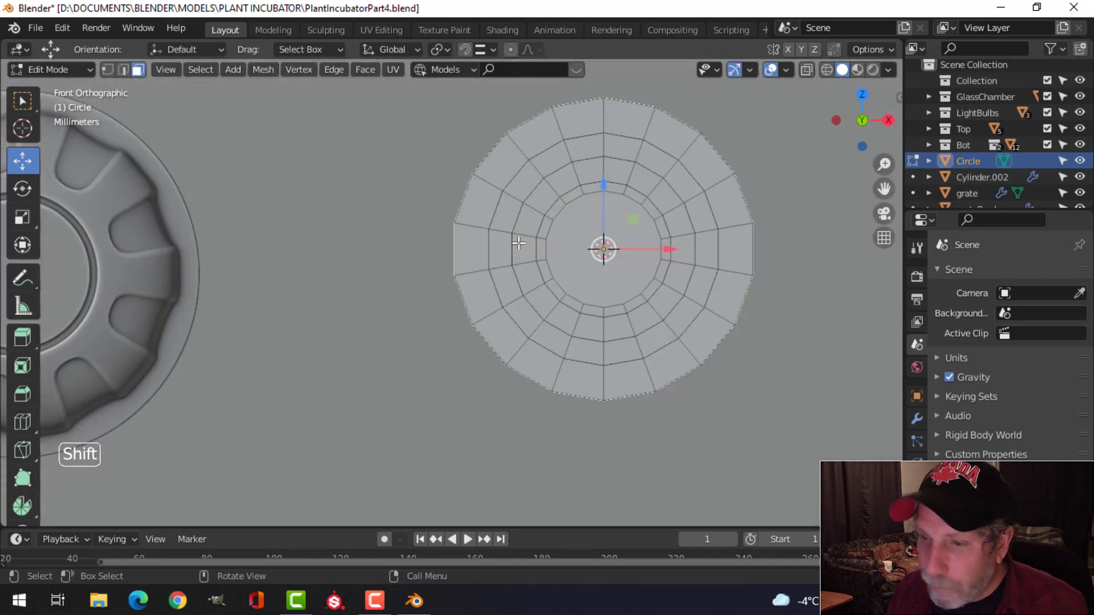
key(z)
click(390, 245)
shift+middle_drag(606, 205, 535, 259)
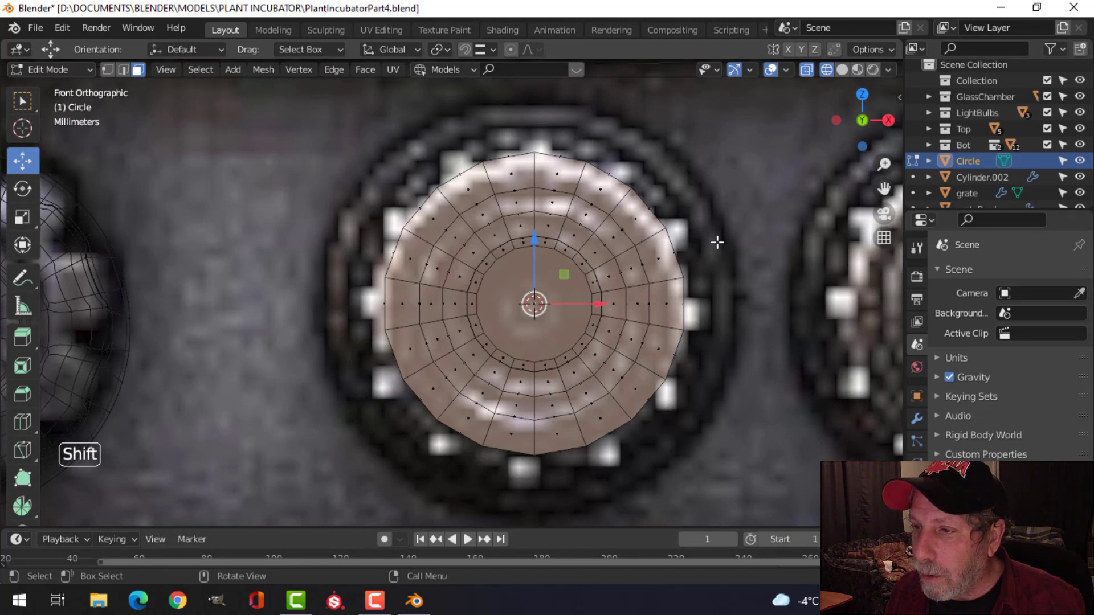
mouse_move(717, 240)
middle_down()
mouse_move(696, 240)
mouse_move(721, 238)
middle_up()
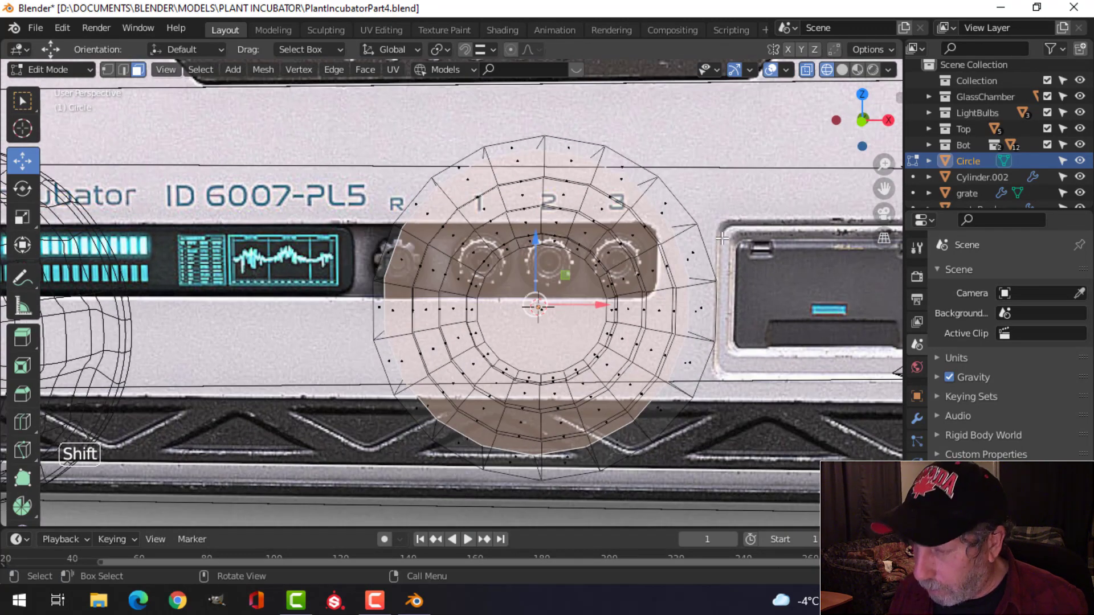
key(KP_1)
key(e)
right_click(722, 238)
key(s)
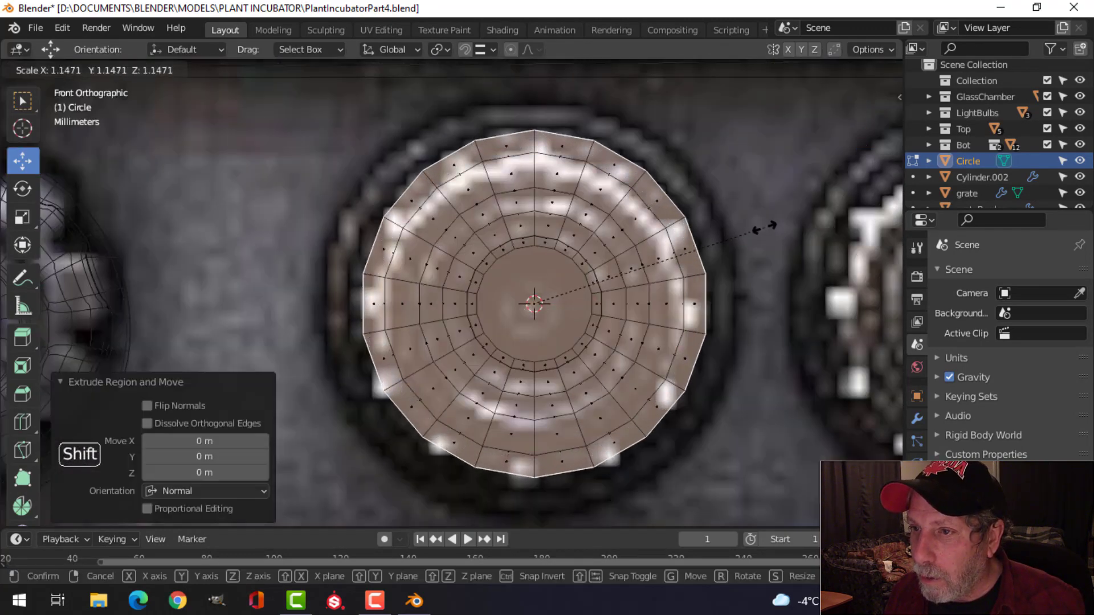
click(777, 227)
Step: Extrude the enlarged back face by about 0.0012 m and scale a further ring to 1.171 to match dial 1's outer rim
middle_drag(777, 227, 621, 297)
key(e)
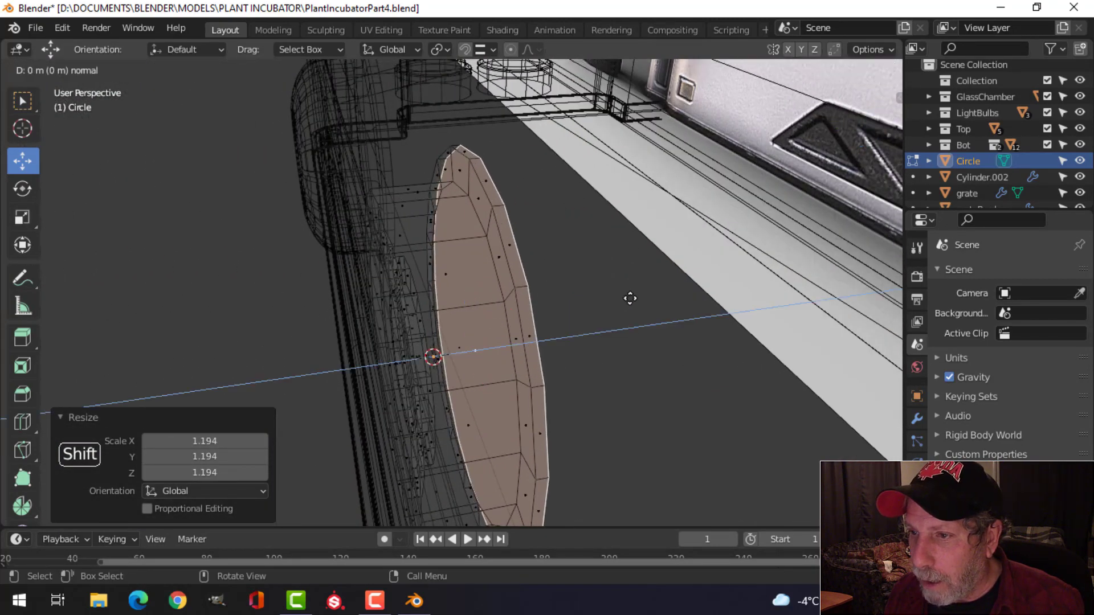
click(631, 298)
key(KP_1)
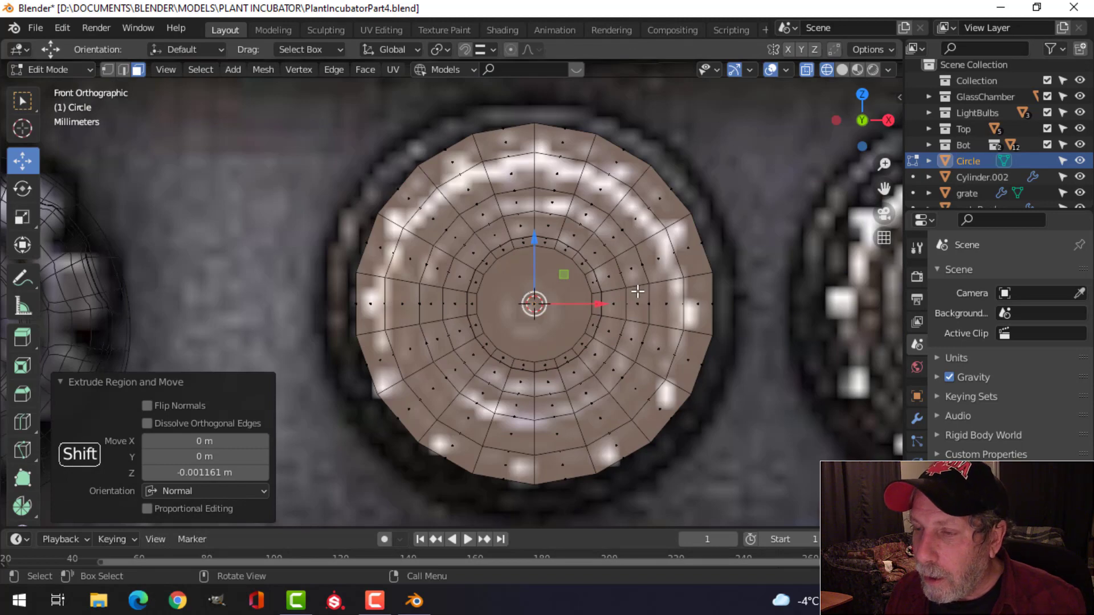
key(s)
click(663, 283)
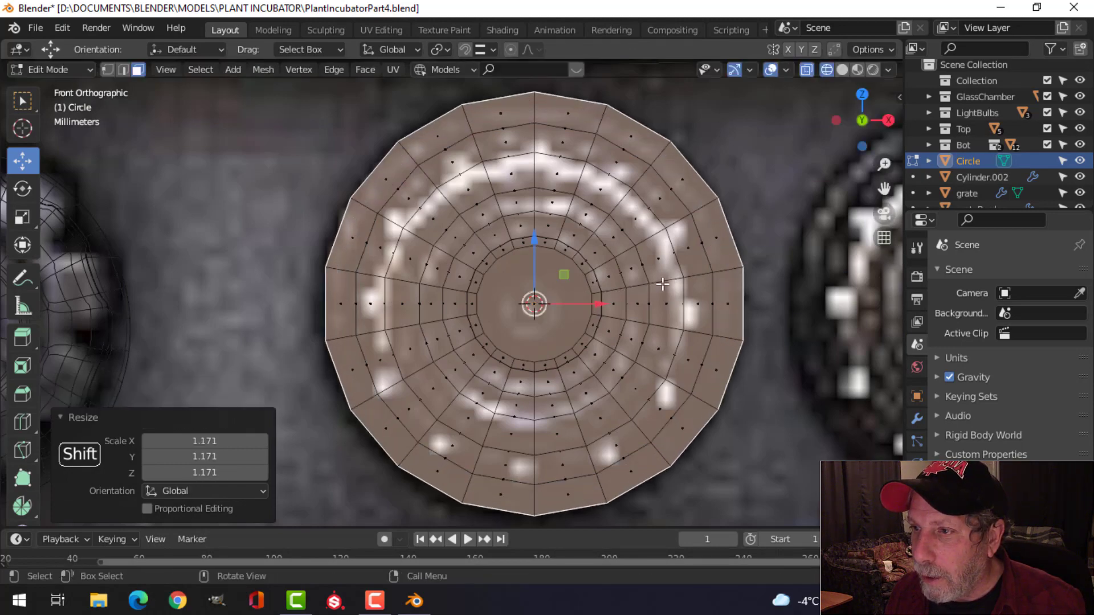
Step: Extrude the outer back face slightly to give the rim thickness and delete the rear face
mouse_move(660, 284)
middle_down()
mouse_move(525, 311)
mouse_move(576, 278)
mouse_move(637, 271)
mouse_move(497, 312)
middle_up()
key(e)
right_click(535, 313)
key(x)
click(542, 313)
Step: Switch to solid shading, shift the whole dial slightly outward from the panel and clear the selection
key(z)
click(704, 275)
scroll(628, 275, down, 2)
key(a)
shift+drag(500, 321, 486, 319)
middle_drag(486, 319, 501, 292)
key(alt+a)
scroll(569, 266, down, 2)
key(Tab)
scroll(501, 291, up, 3)
key(Tab)
scroll(544, 258, up, 2)
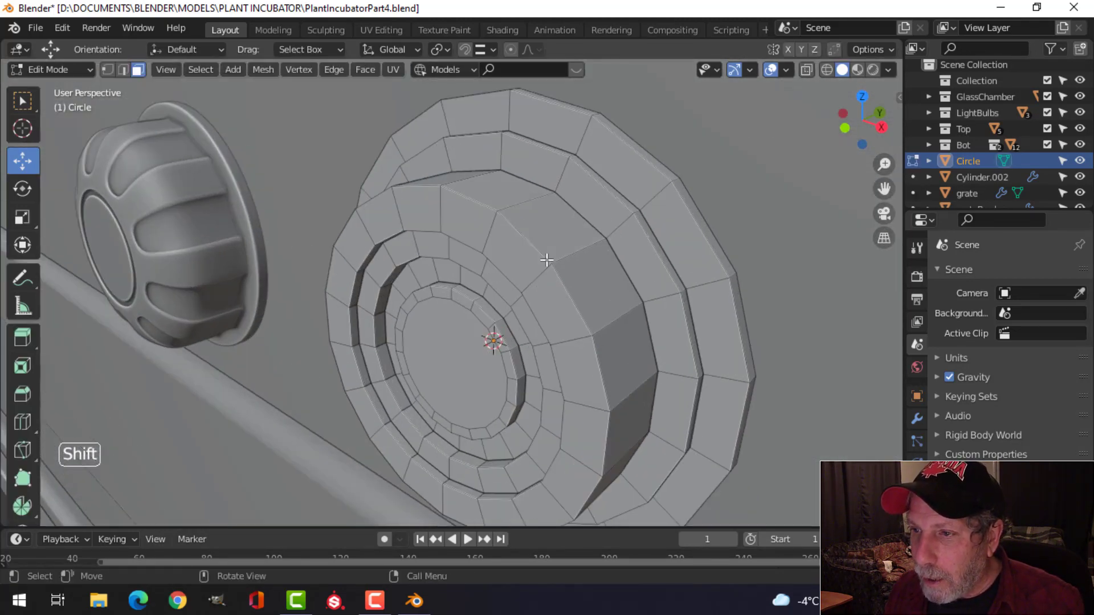
Step: Select the edge loops of the rim, the front edge and the inner rings and bevel them about 0.0003 m with 4 segments
shift+middle_drag(587, 249, 552, 283)
alt+click(554, 212)
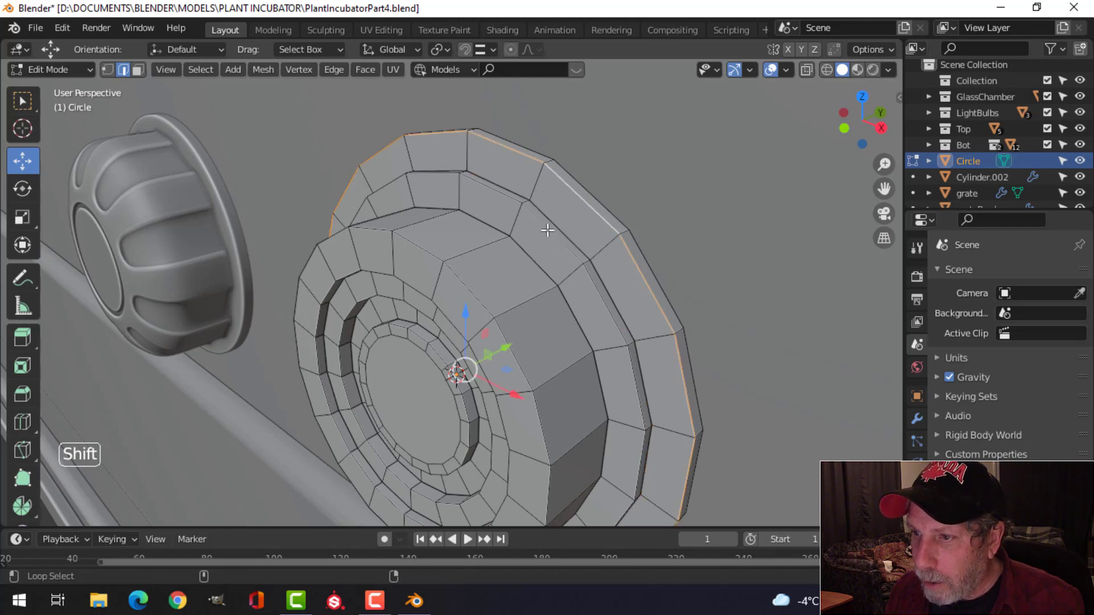
alt+shift+click(542, 227)
alt+shift+click(471, 288)
middle_drag(472, 288, 444, 242)
alt+shift+click(468, 195)
alt+shift+click(470, 223)
alt+shift+click(423, 214)
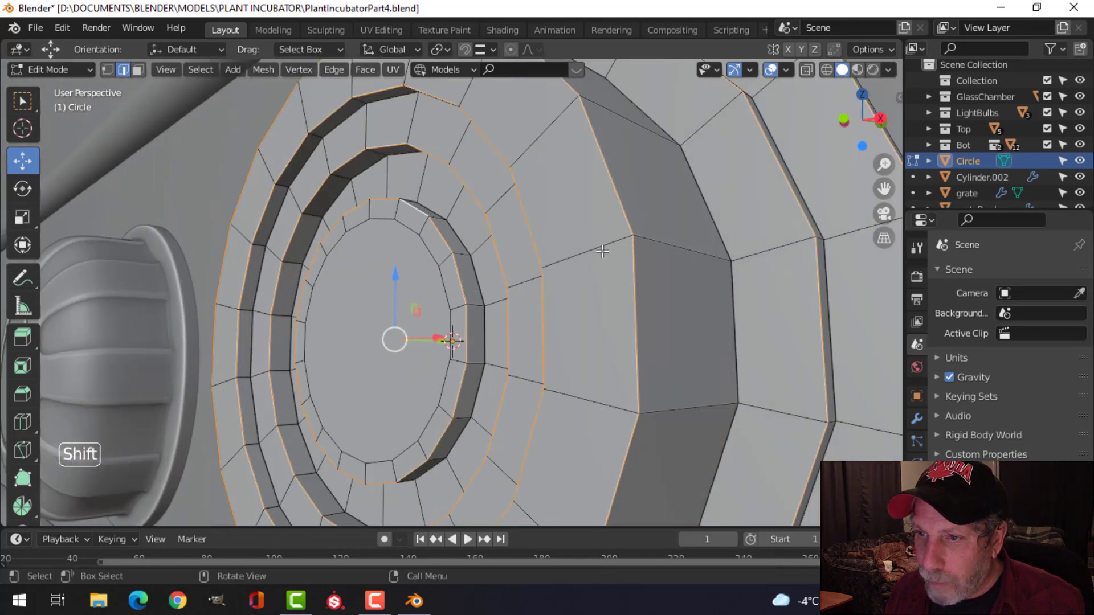
key(ctrl+b)
scroll(670, 257, down, 2)
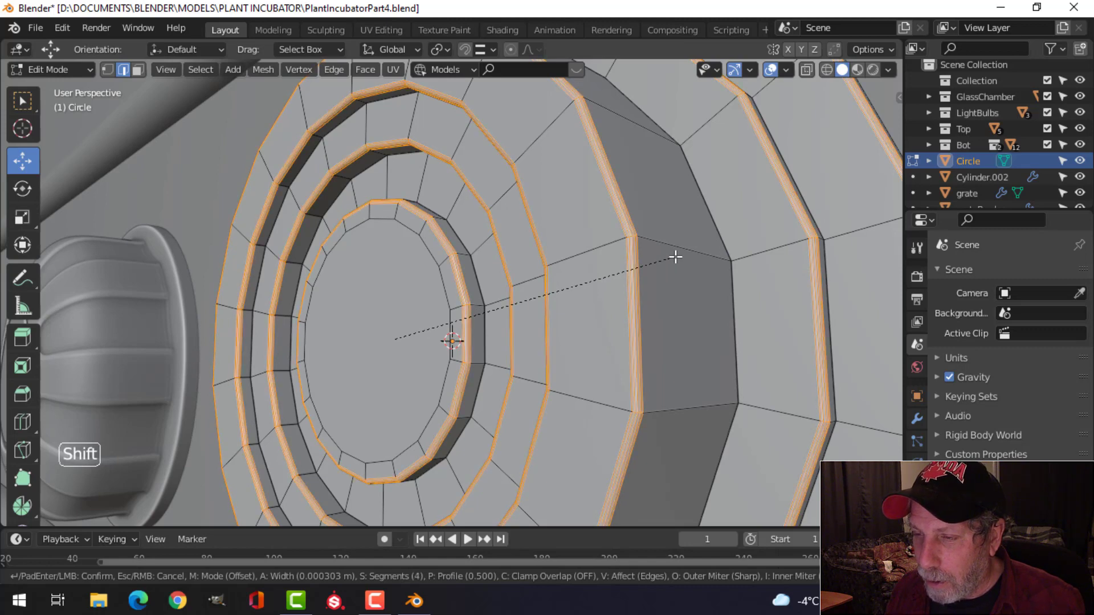
click(675, 257)
Step: Shade the dial smooth and give it a Catmull-Clark subdivision modifier with 2 viewport levels
key(Tab)
right_click(555, 202)
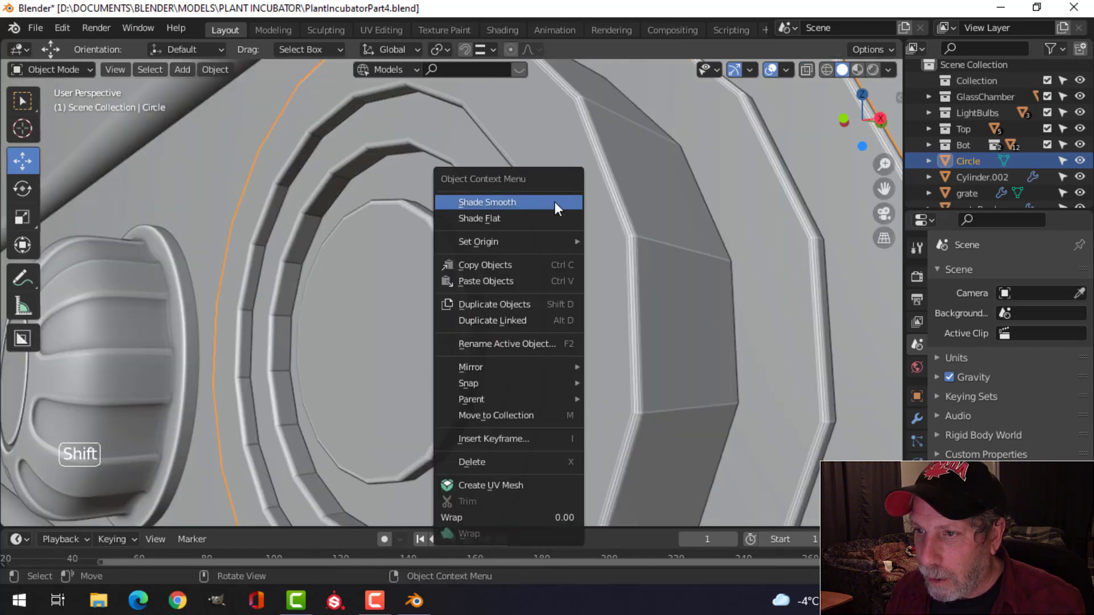
click(555, 202)
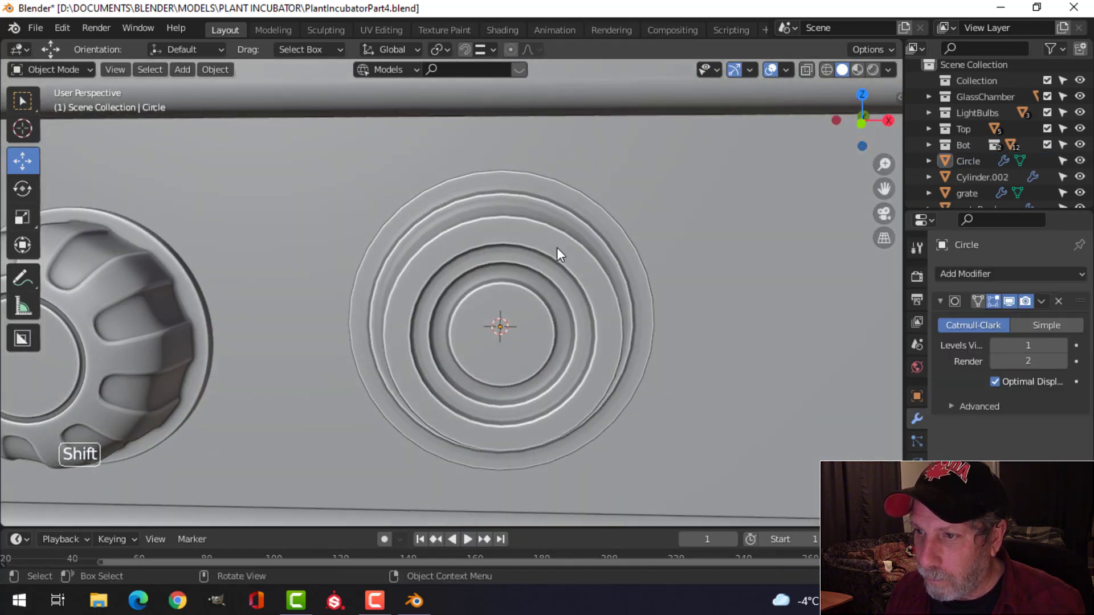
click(555, 247)
middle_drag(556, 247, 513, 296)
scroll(620, 292, up, 2)
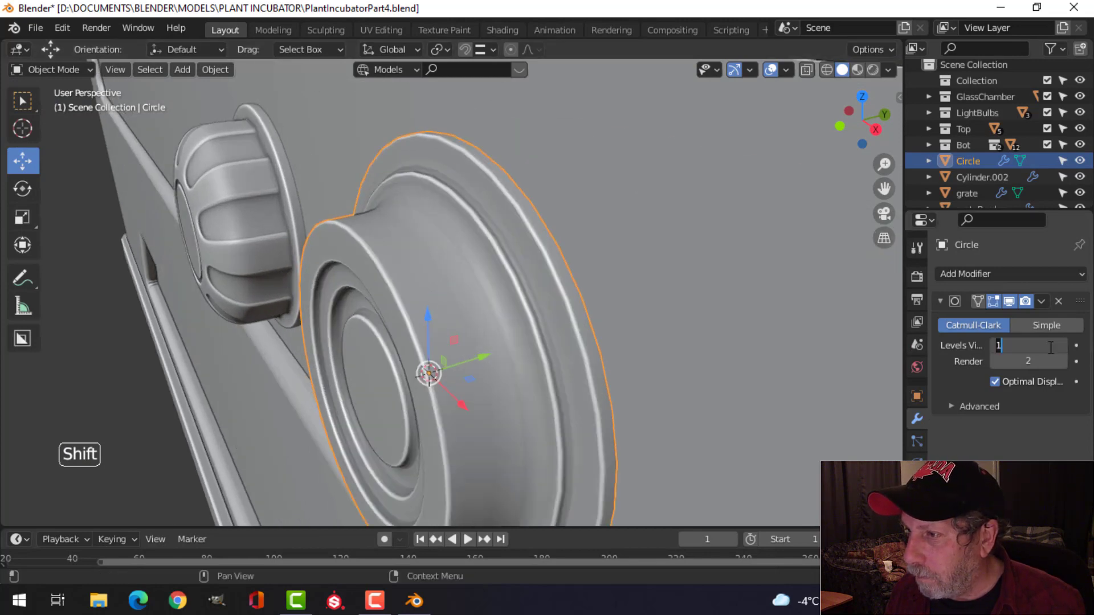
text(2)
key(Return)
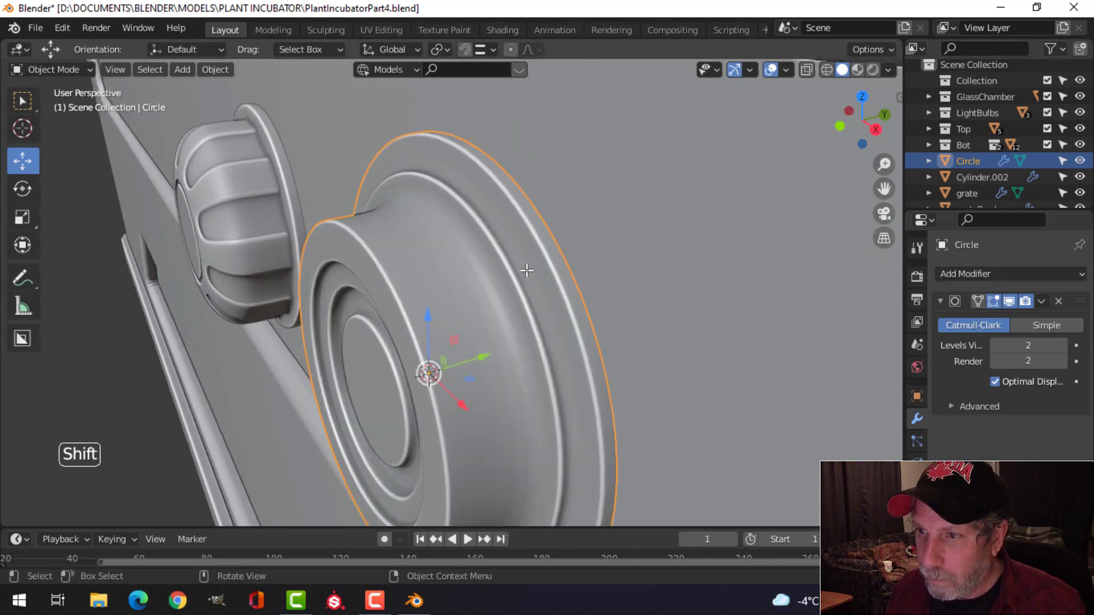
Step: Add two supporting edge loops around the dial, sliding the side wall's loop toward the base flange
key(Tab)
key(alt+a)
key(ctrl+r)
click(465, 319)
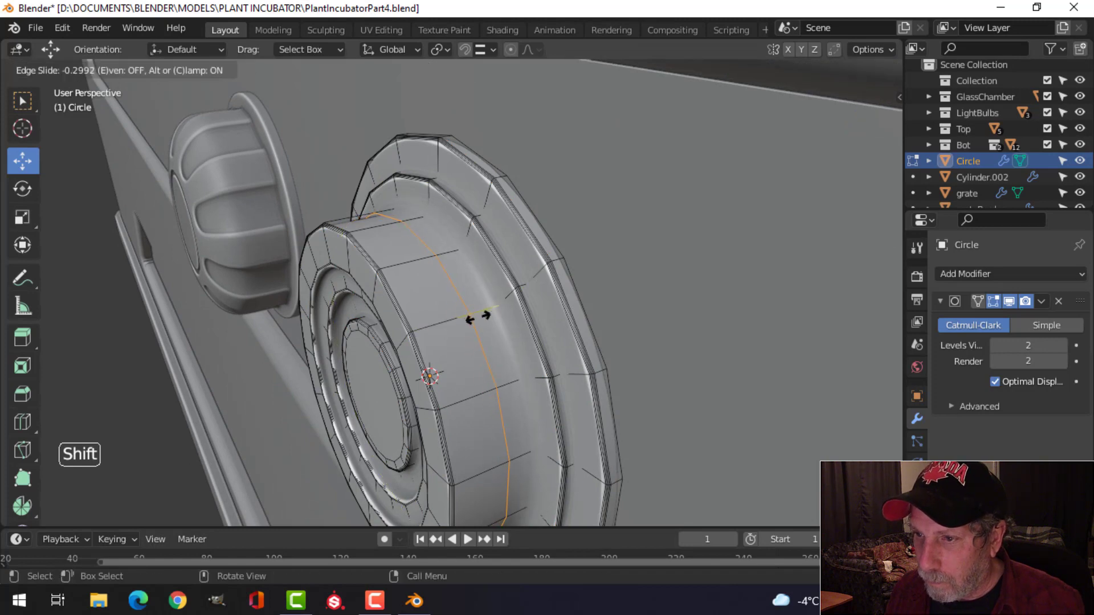
click(497, 311)
middle_drag(537, 291, 474, 266)
key(ctrl+r)
click(560, 270)
click(548, 276)
key(Tab)
scroll(522, 284, down, 4)
key(alt+a)
scroll(541, 287, up, 2)
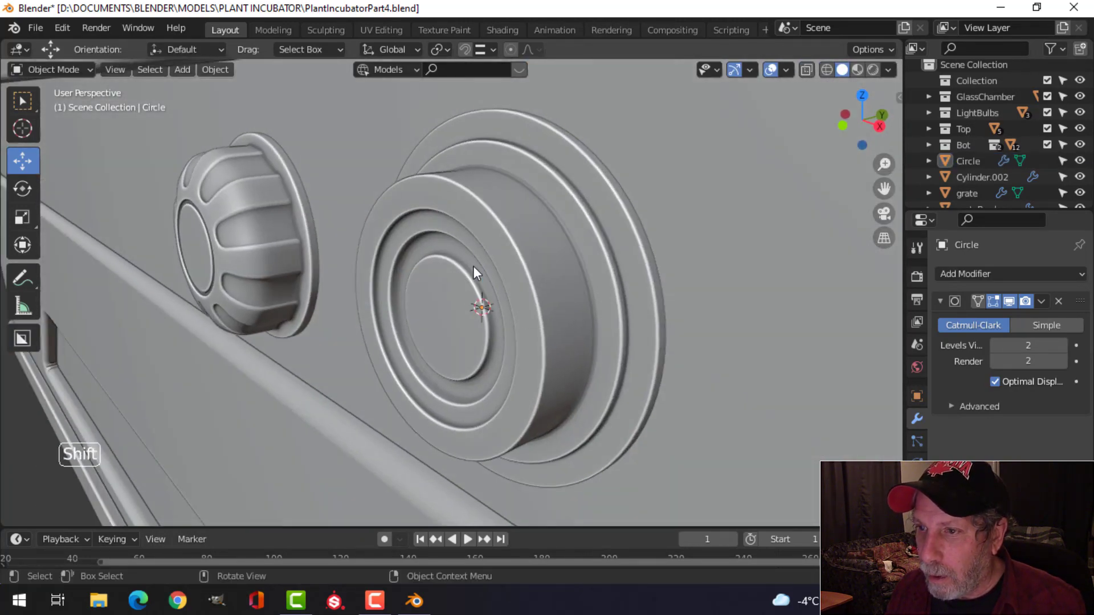
Step: Select the ring of side-wall faces on dial 1 and snap the 3D cursor to its centre
click(473, 265)
key(Tab)
scroll(524, 290, up, 3)
key(3)
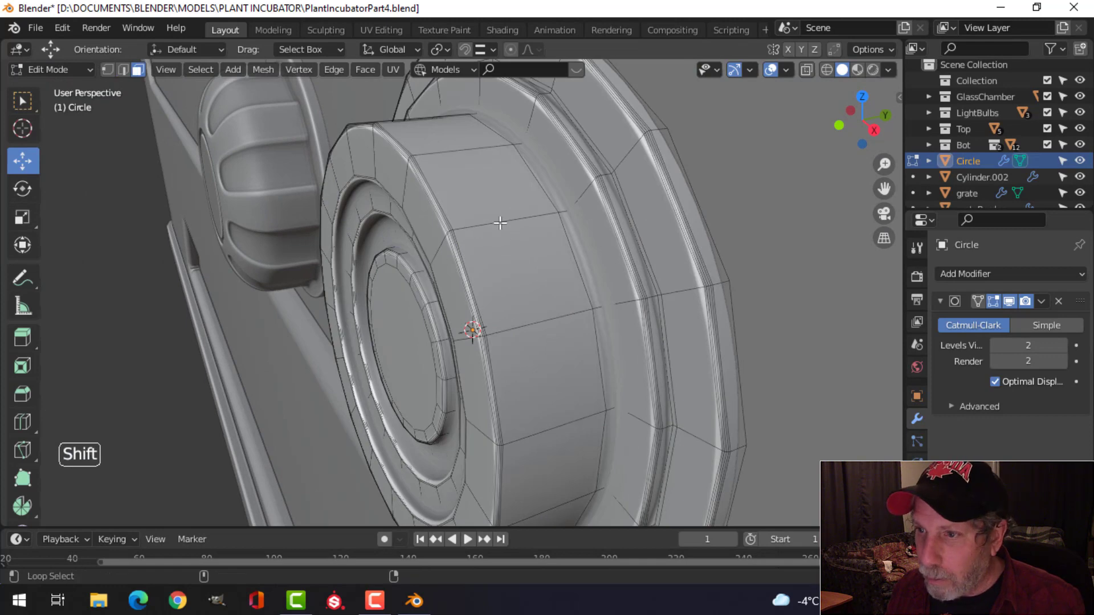
alt+click(503, 223)
scroll(507, 239, down, 4)
middle_drag(518, 275, 597, 289)
key(shift+s)
click(614, 367)
Step: Add an 18-vertex circle mesh at the dial's centre
key(Tab)
key(shift+a)
mouse_move(562, 223)
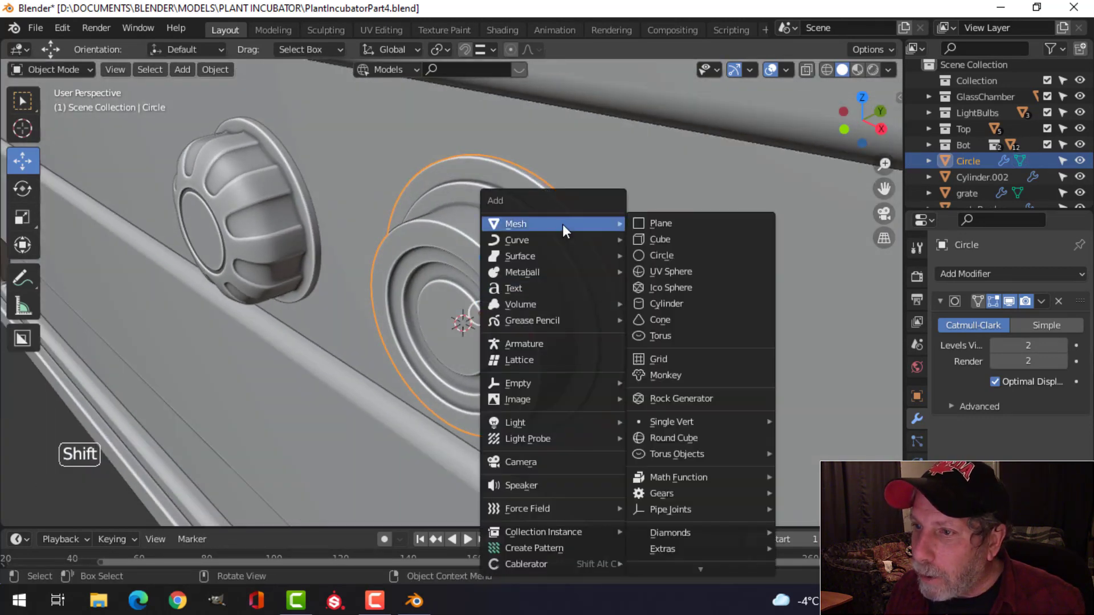
click(670, 255)
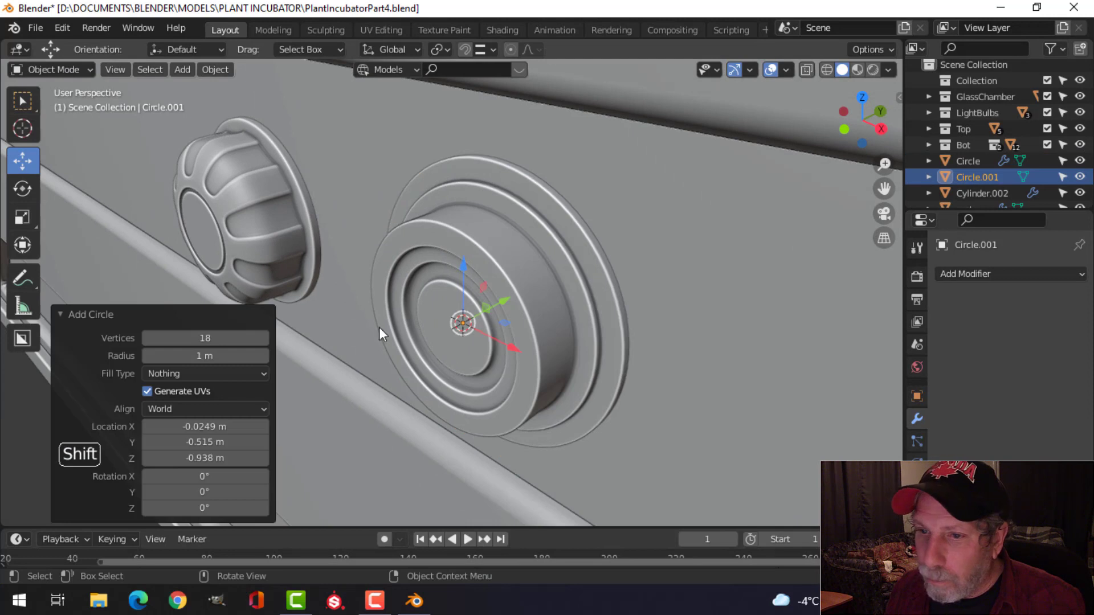
click(213, 343)
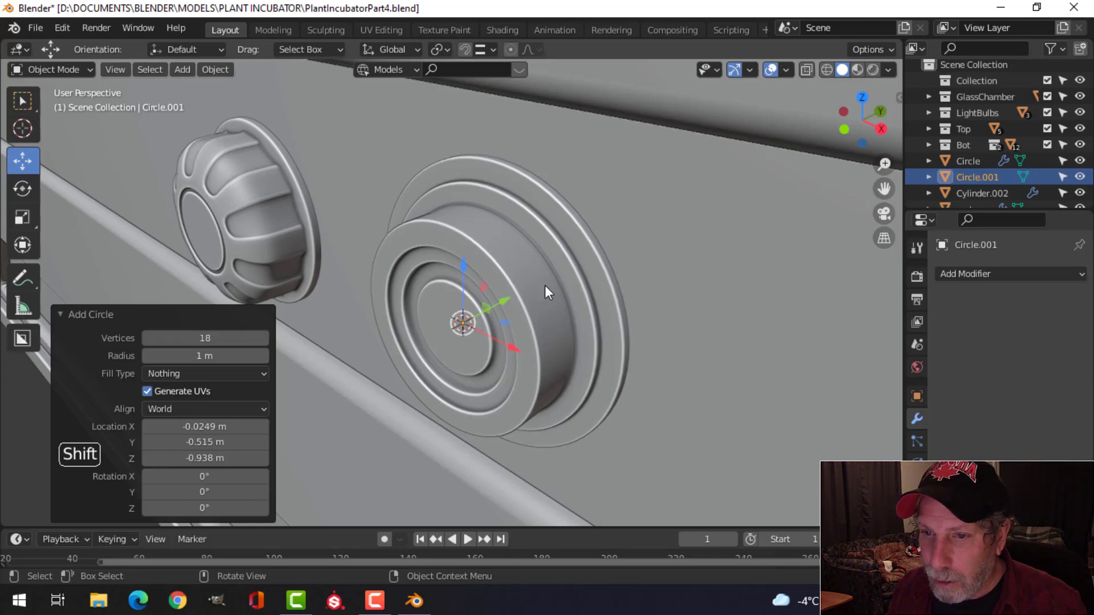
Step: Try moving the new circle outward from the panel along Y, and delete the circle object
key(Tab)
middle_drag(566, 284, 501, 289)
key(g)
key(y)
click(542, 300)
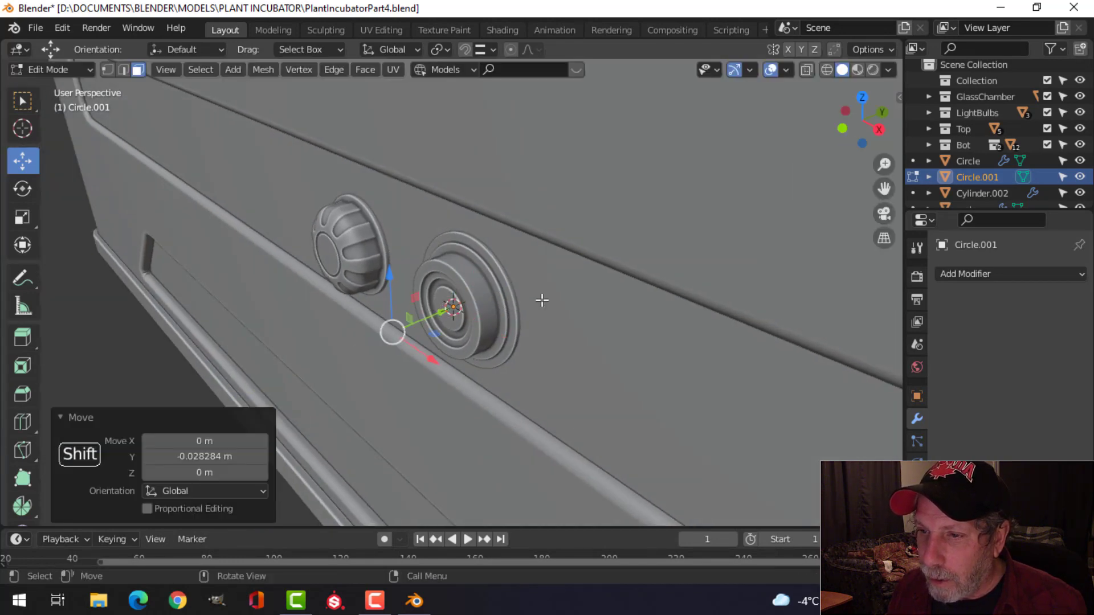
key(Tab)
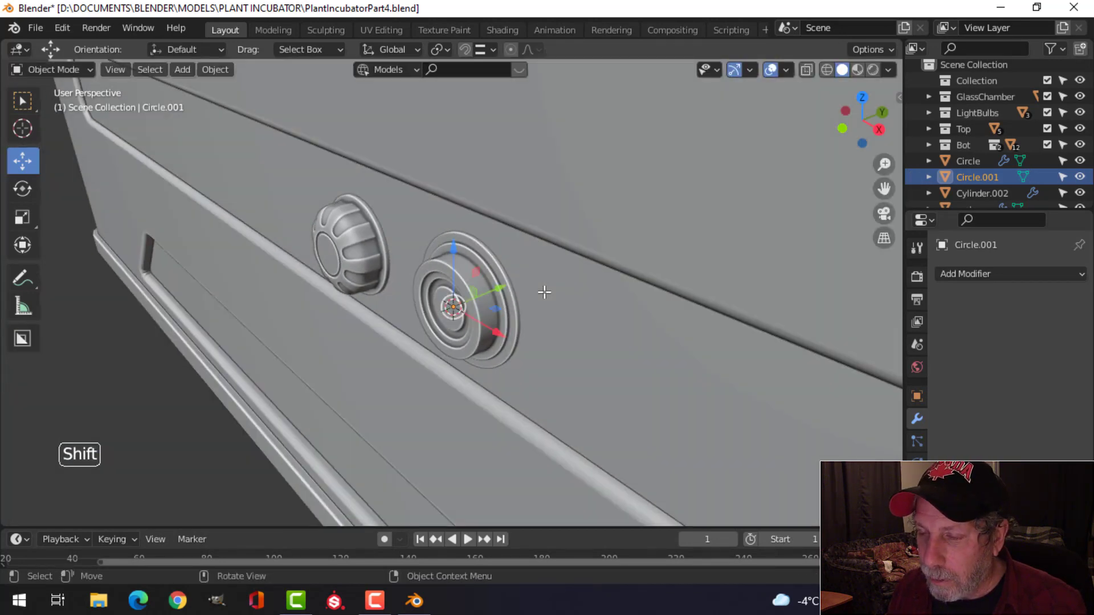
drag(509, 300, 537, 298)
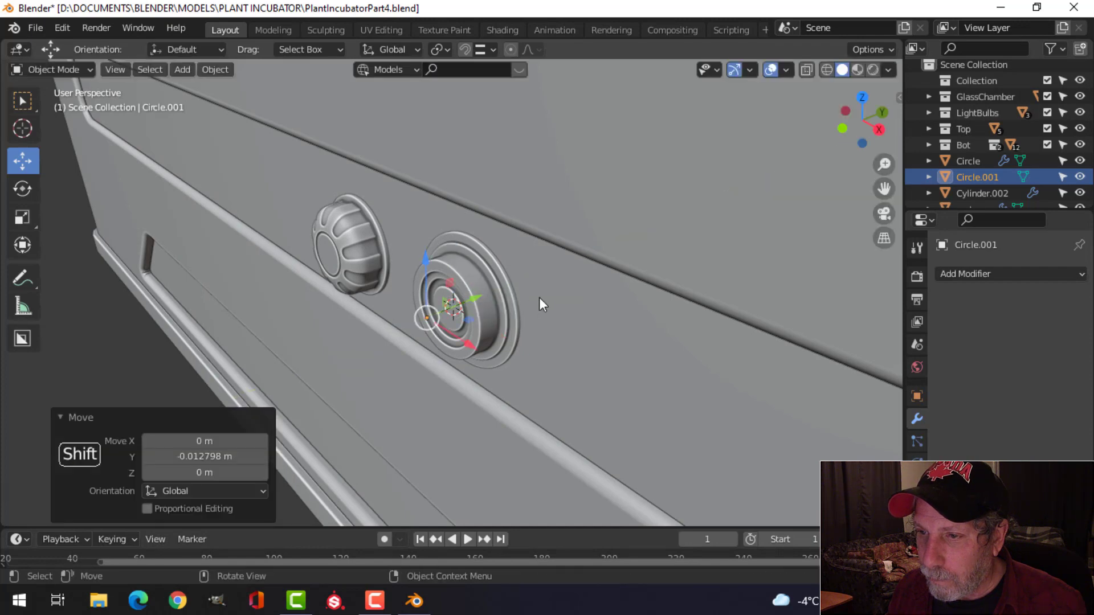
key(x)
click(541, 296)
Step: Examine the raised teeth around dial 1 in the reference image from the front in wireframe display
middle_drag(541, 296, 582, 277)
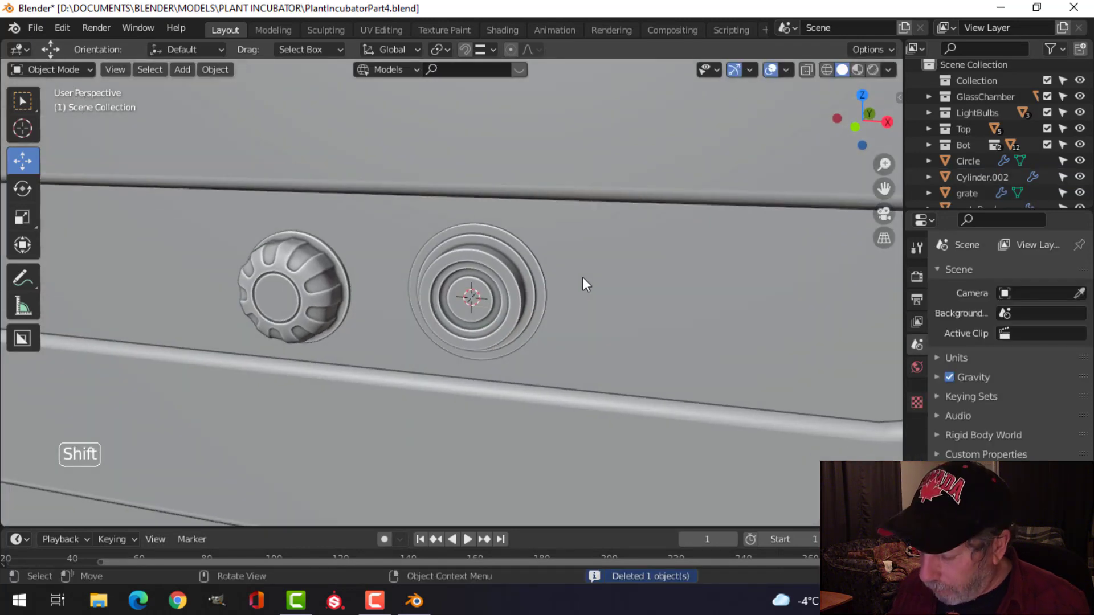
key(KP_1)
key(z)
click(496, 275)
scroll(569, 276, up, 4)
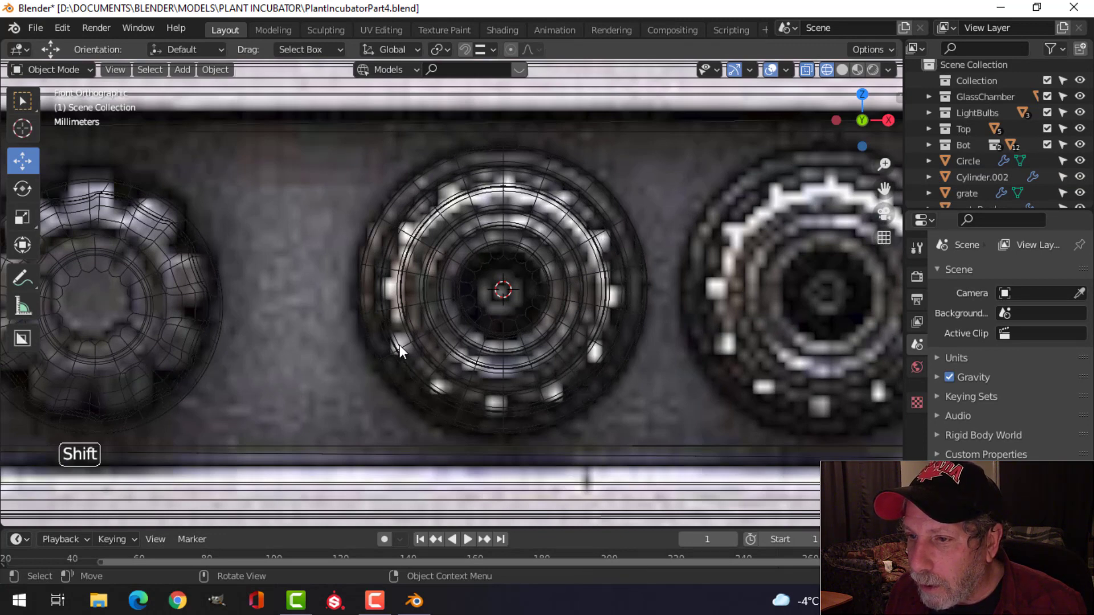
scroll(541, 295, down, 4)
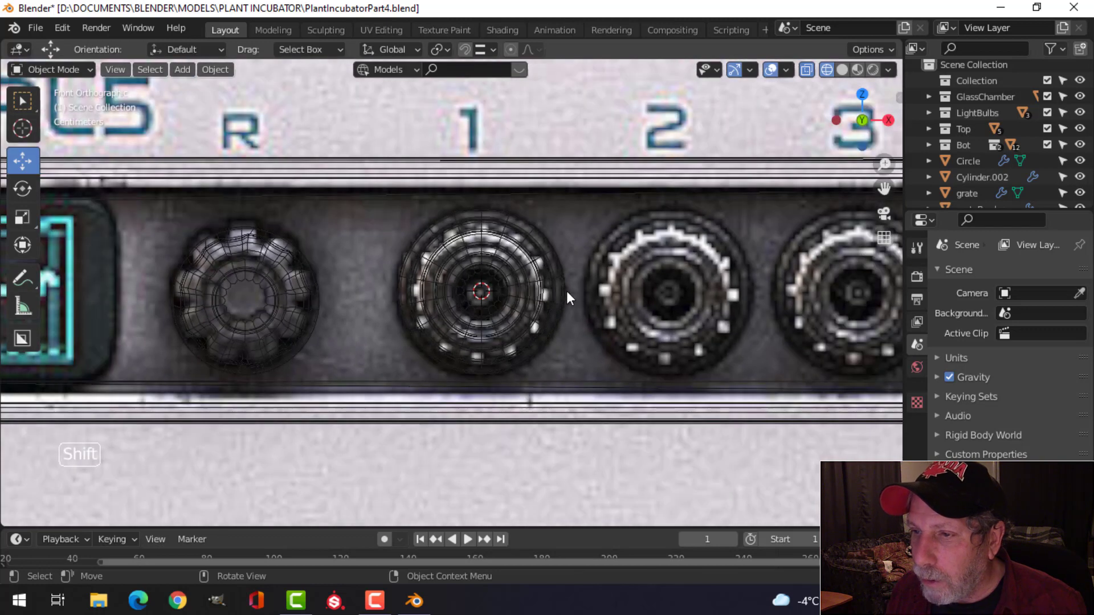
key(z)
click(657, 275)
middle_drag(661, 271, 528, 327)
Step: Add a circle mesh at the dial's centre and set it to 24 vertices
click(494, 288)
key(Tab)
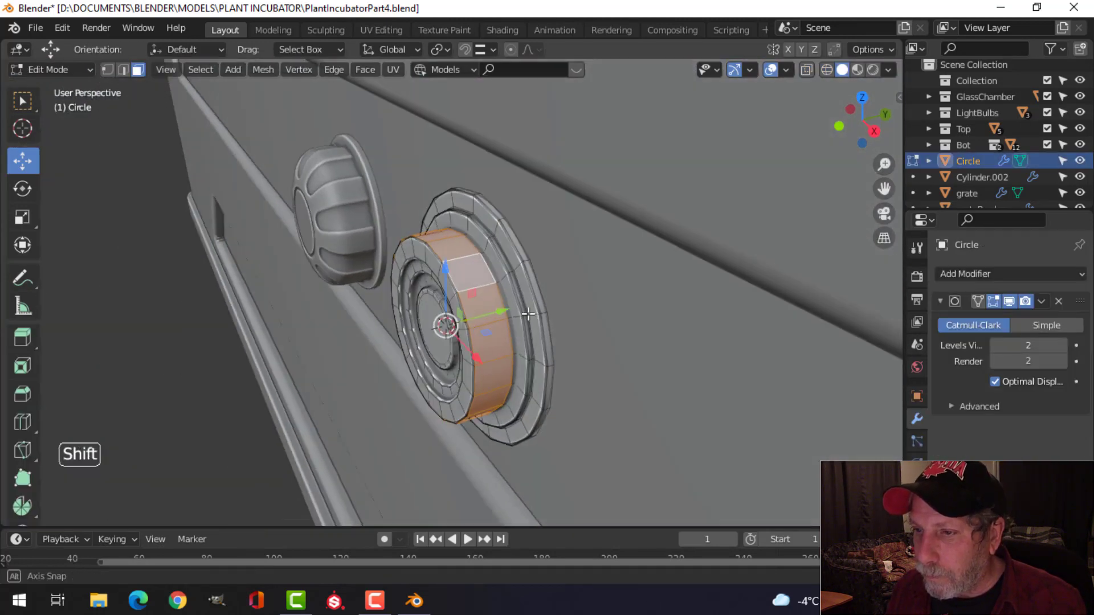
middle_drag(494, 288, 617, 285)
key(Tab)
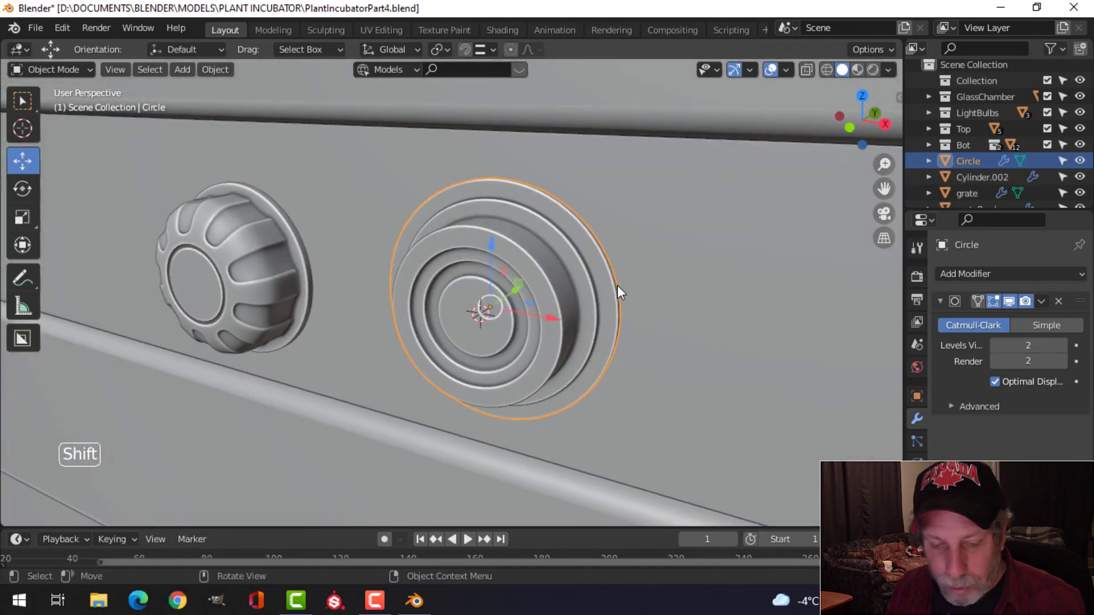
key(shift+a)
mouse_move(605, 222)
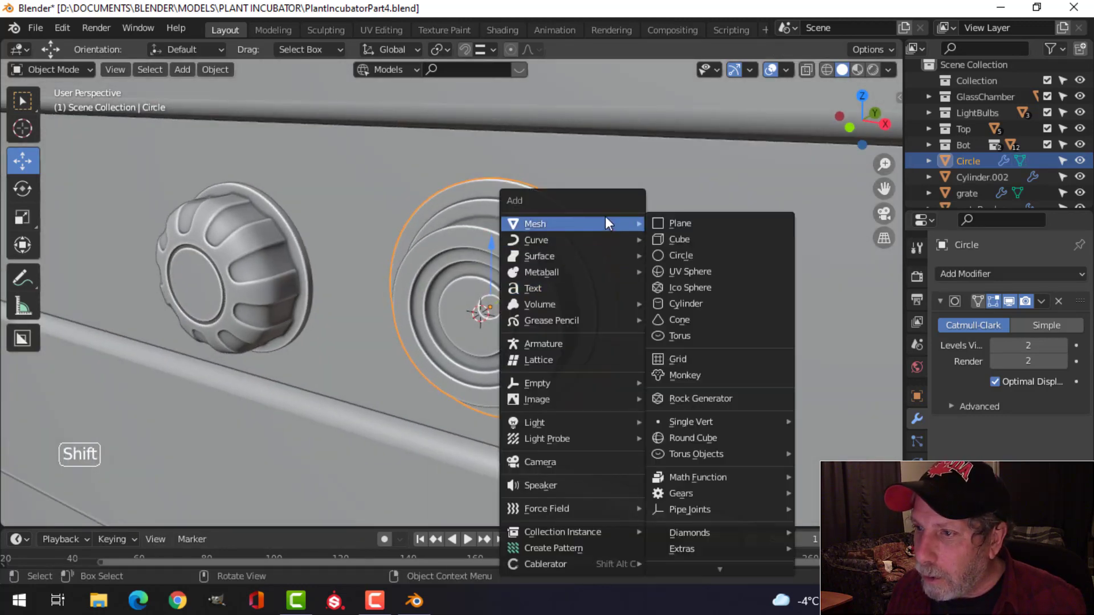
click(689, 256)
click(225, 337)
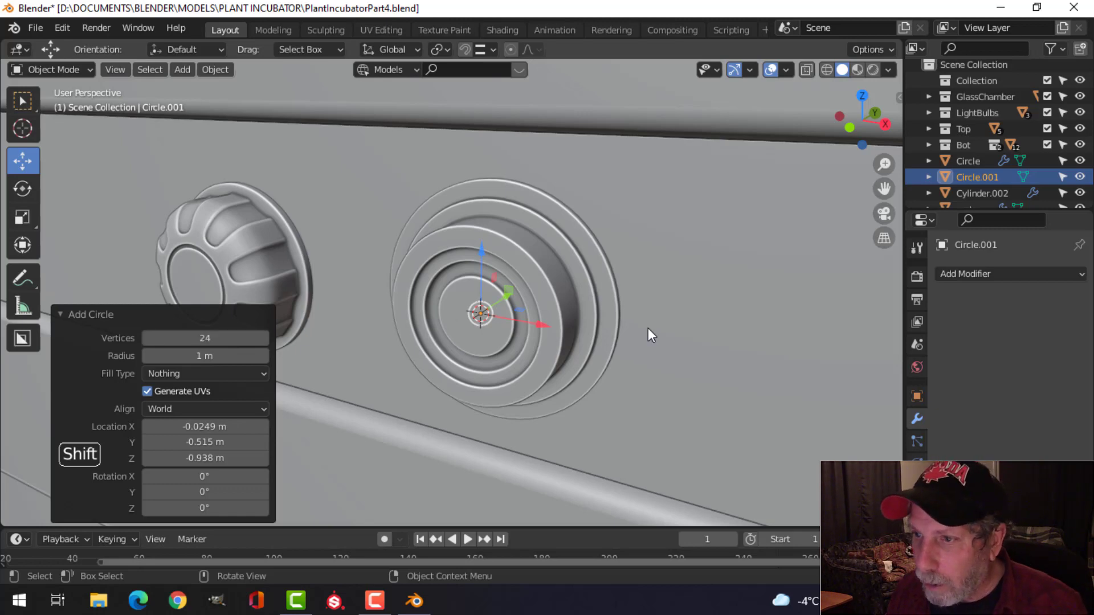
Step: Scale the circle's geometry down in Edit Mode to roughly the dial's size, by factors of about 0.08, 0.429 and 0.904
key(Tab)
scroll(648, 327, down, 4)
key(s)
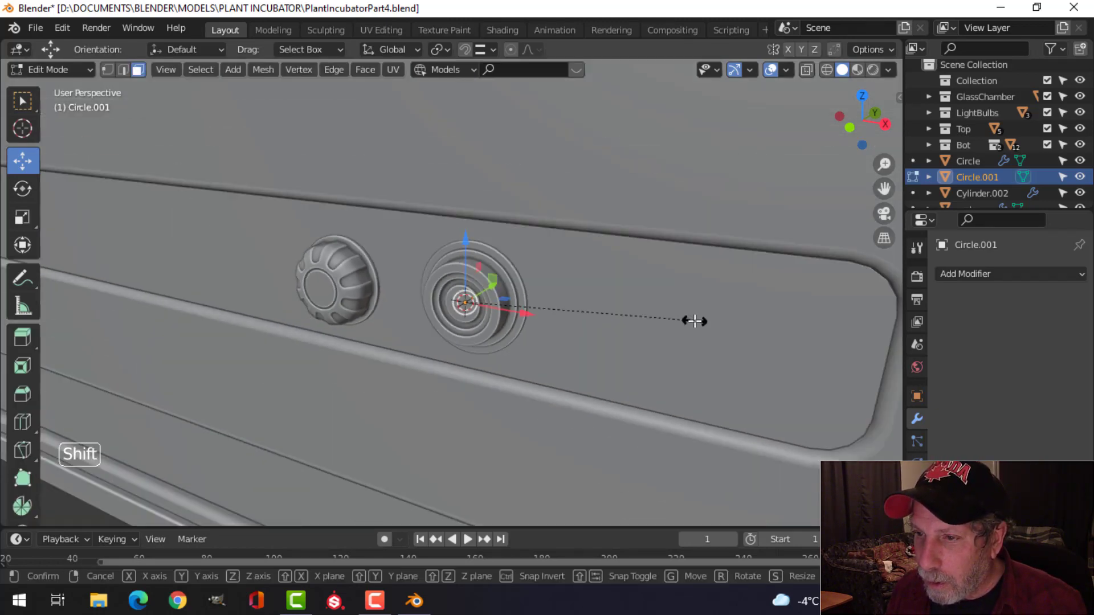
click(483, 305)
scroll(524, 302, down, 4)
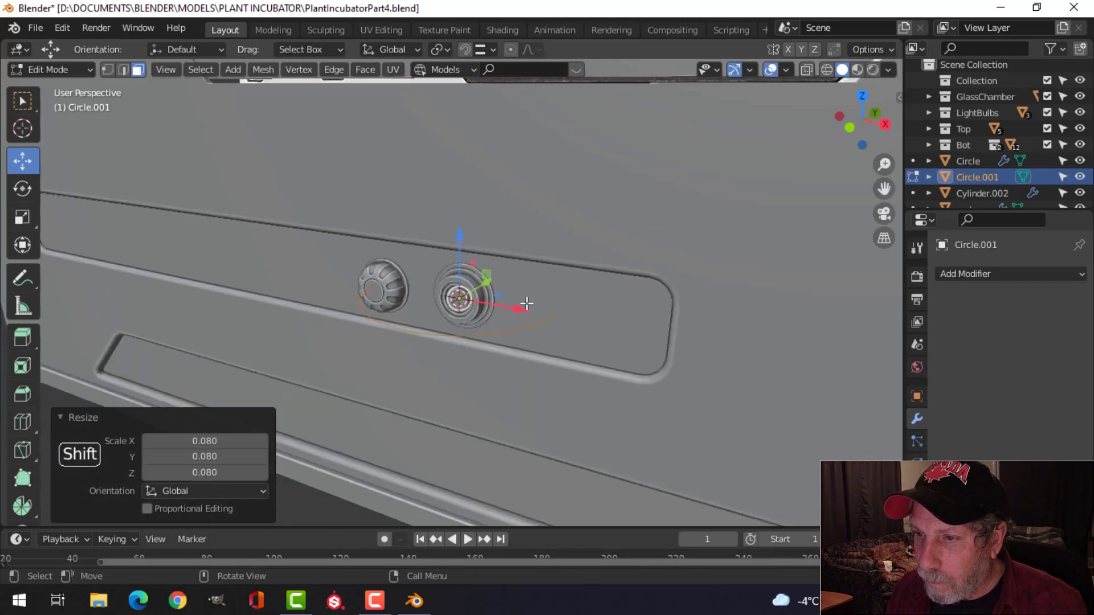
key(s)
click(544, 305)
scroll(586, 298, up, 2)
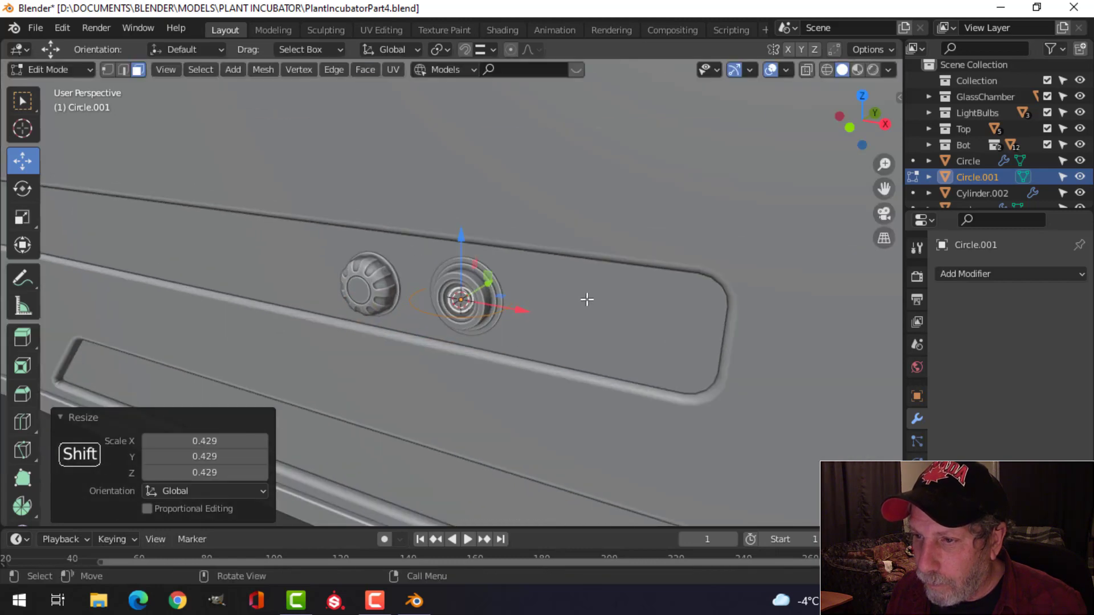
key(s)
click(573, 297)
Step: Rotate the circle about the X axis so it stands parallel to the panel, and scale it to fit around the dial's side wall
middle_drag(574, 298, 554, 315)
key(r)
key(x)
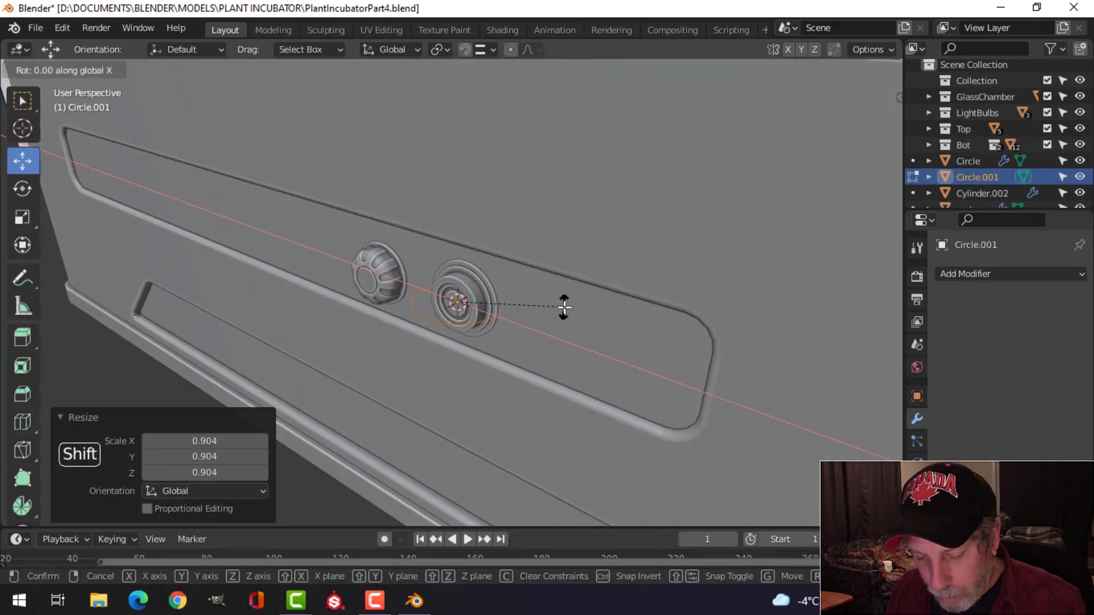
key(Return)
middle_drag(635, 288, 527, 308)
key(s)
click(579, 300)
key(s)
click(563, 295)
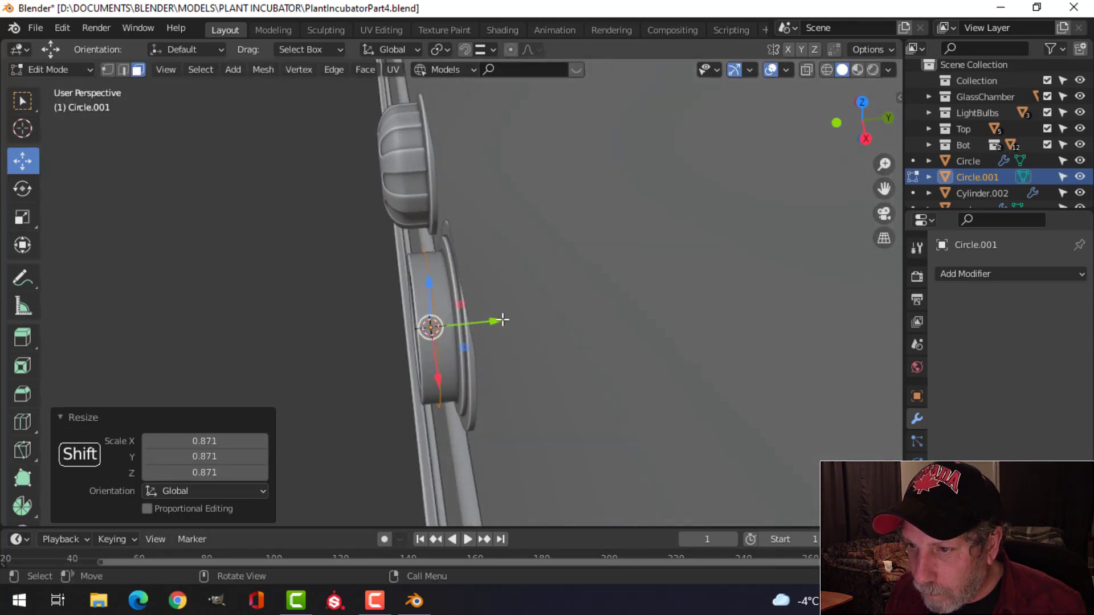
Step: Move the circle about 0.0028 m toward the dial's front edge and extrude it back along Y over the side wall
drag(496, 320, 488, 321)
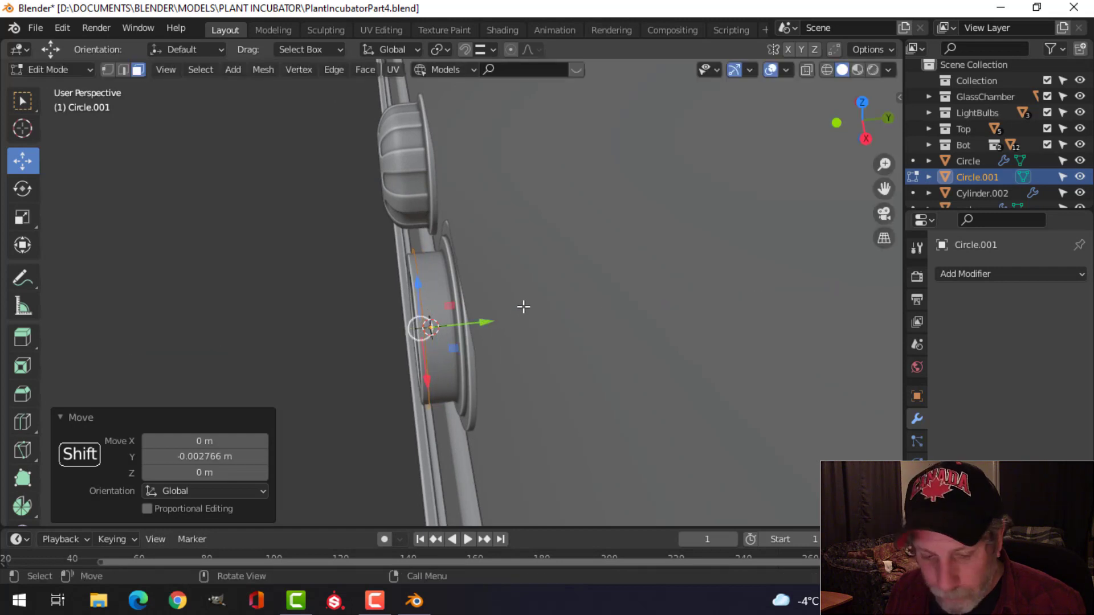
scroll(524, 306, up, 3)
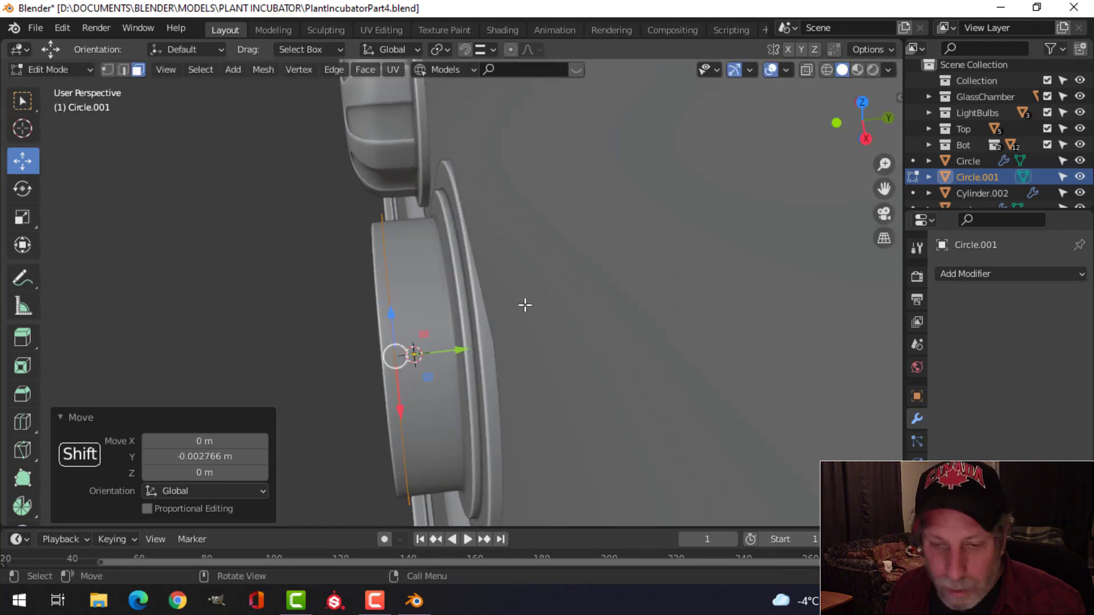
key(1)
key(e)
drag(462, 352, 492, 357)
Step: Adjust the scale of the extruded edge loop to fit the dial and clear the selection
middle_drag(492, 357, 548, 314)
key(s)
click(743, 267)
key(s)
click(574, 301)
key(alt+a)
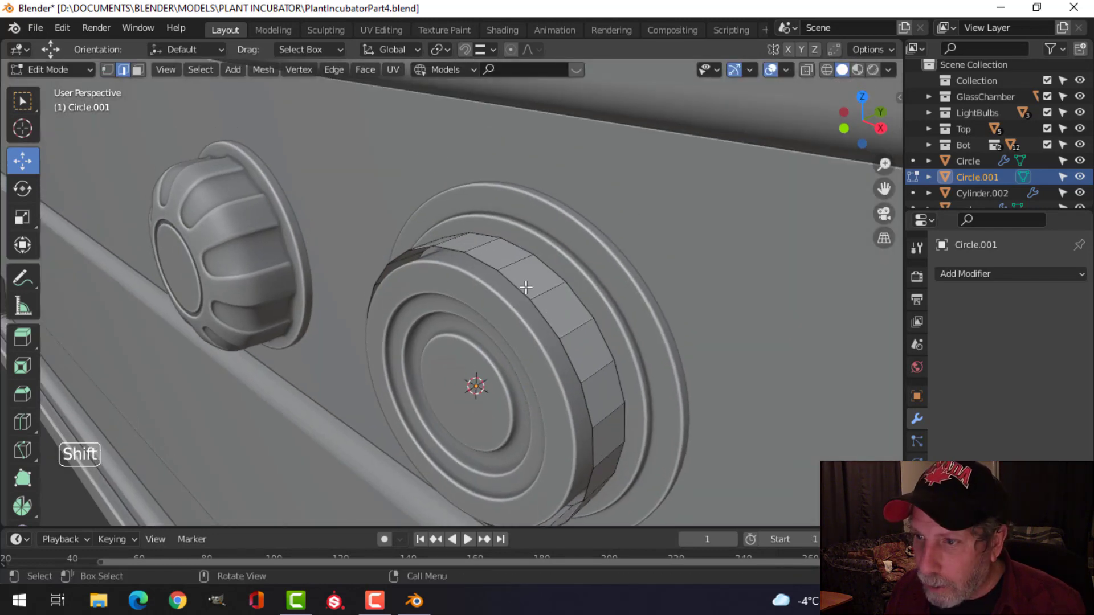
Step: Extrude the new ring's front edge loop in place and scale it inward toward the dial
alt+click(526, 287)
key(e)
right_click(681, 296)
key(s)
click(651, 299)
middle_drag(651, 299, 496, 320)
click(497, 320)
Step: Extrude the ring's rear edge loop in place and scale it inward toward the dial
alt+shift+click(426, 318)
middle_drag(427, 318, 844, 305)
key(e)
right_click(844, 306)
key(s)
click(796, 305)
click(797, 305)
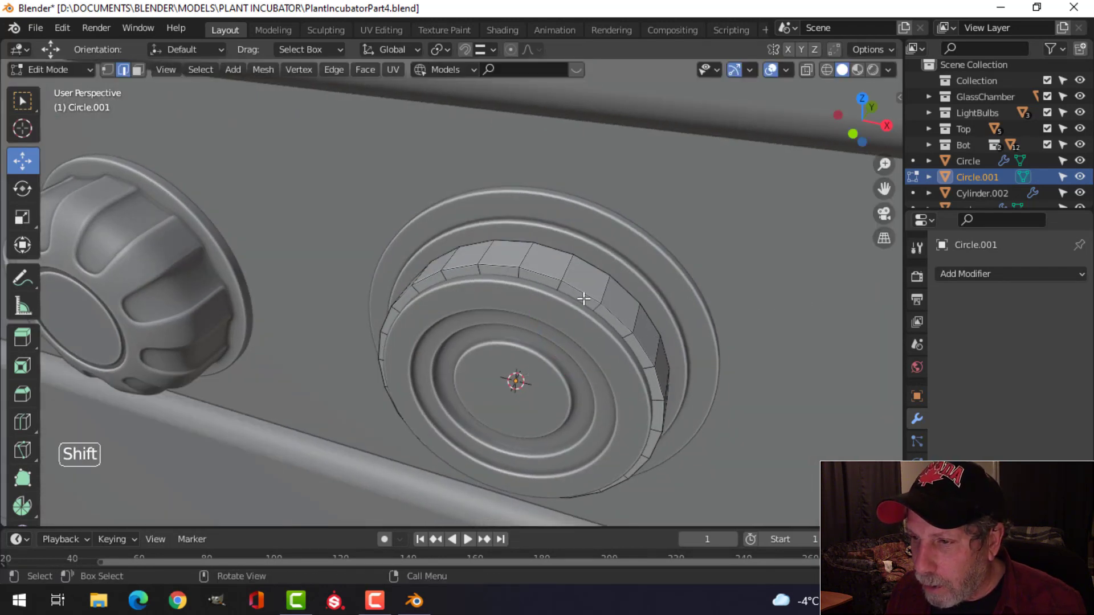
Step: Select all faces of the ring, fine-tune its overall scale around the dial and clear the selection
alt+shift+click(579, 289)
key(alt+a)
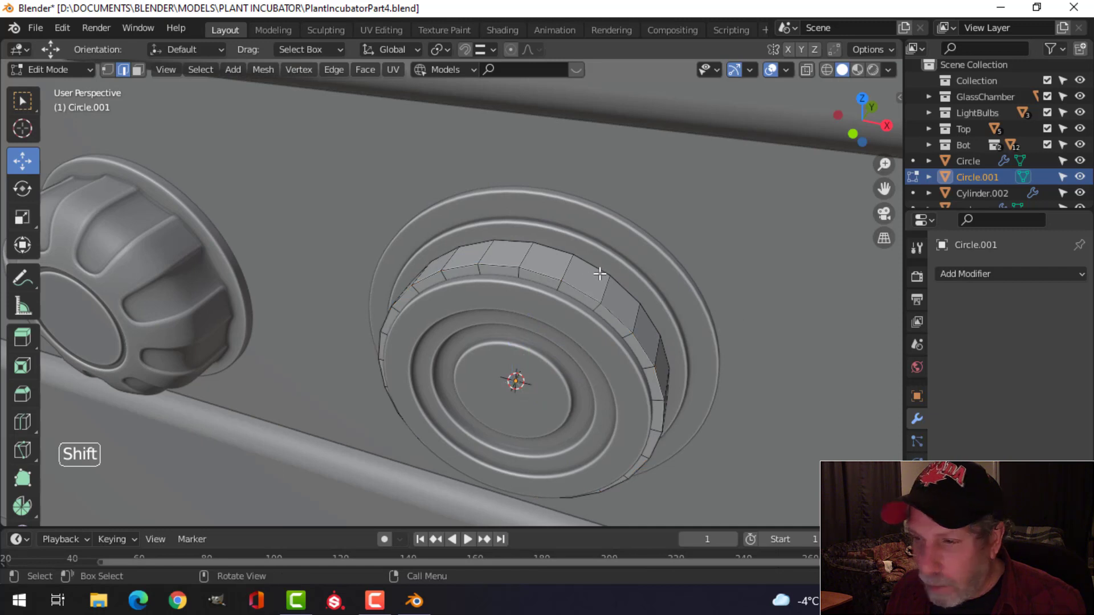
key(3)
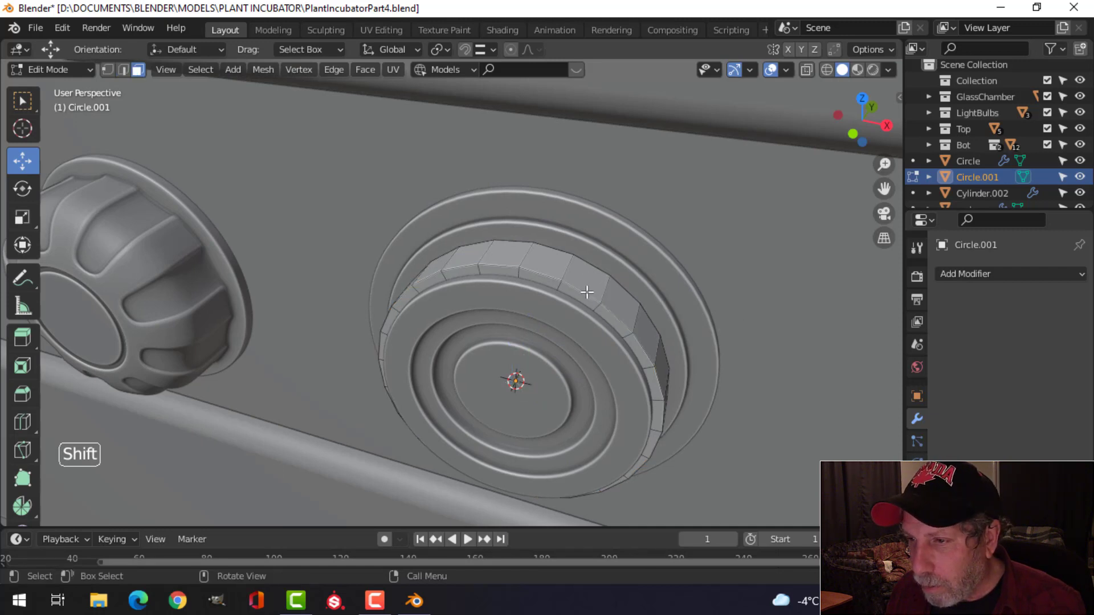
alt+click(616, 295)
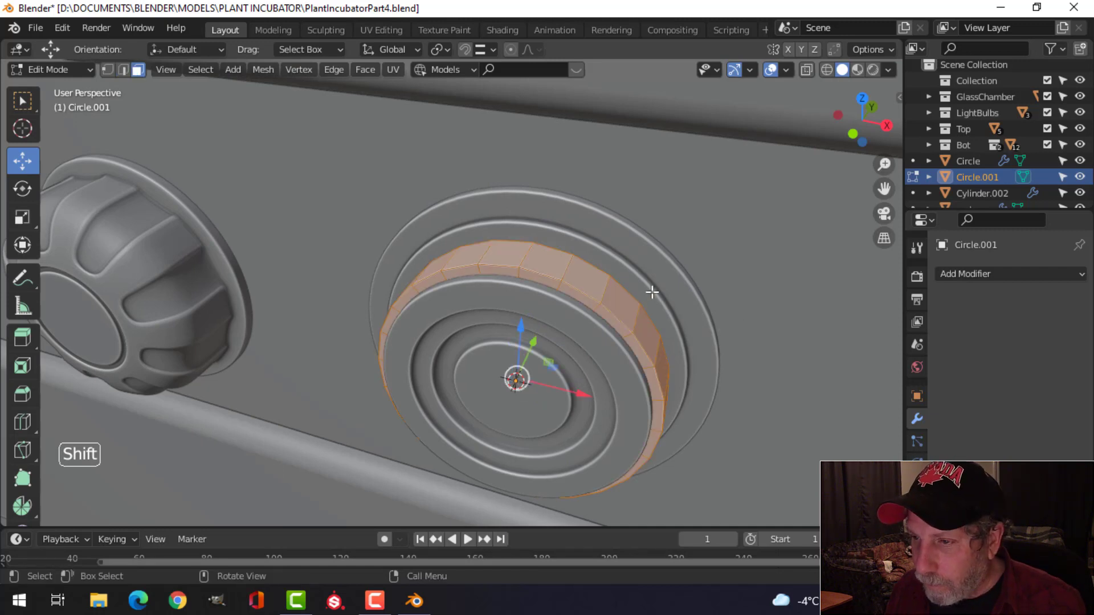
middle_drag(651, 288, 577, 320)
key(s)
click(683, 275)
key(alt+a)
Step: Select the ring's wide outer band of faces and inset them individually by about 0.00075 m
alt+click(548, 326)
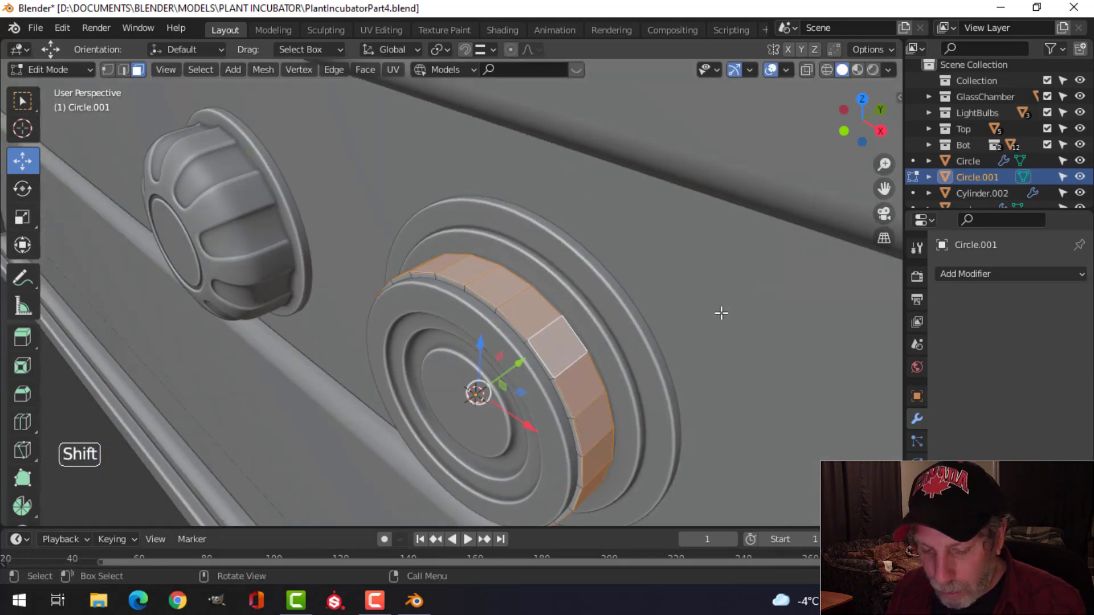
key(i)
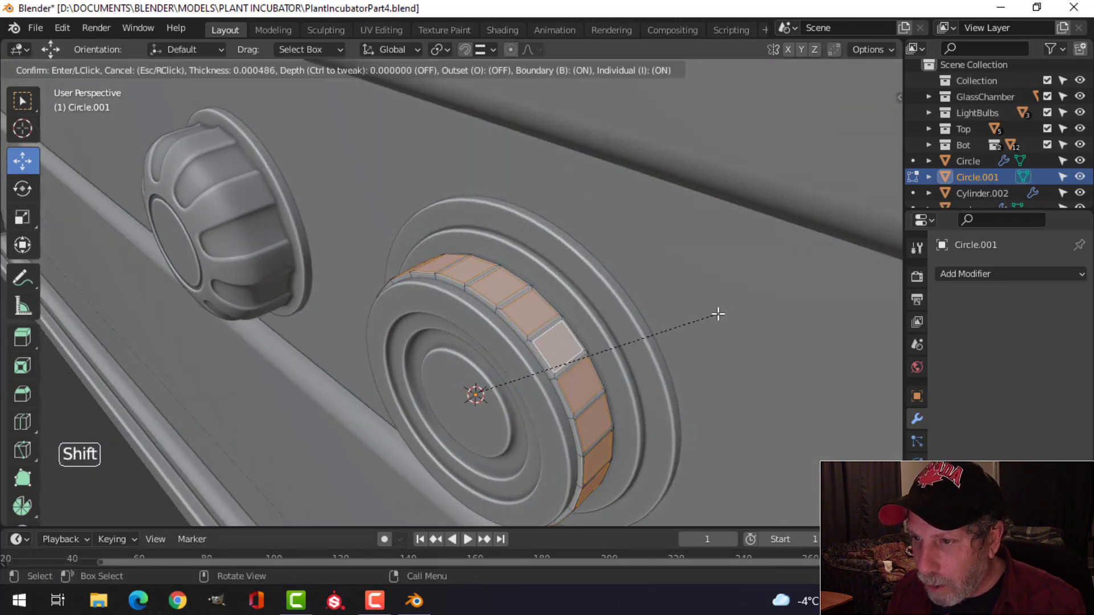
click(717, 313)
middle_drag(716, 315, 744, 295)
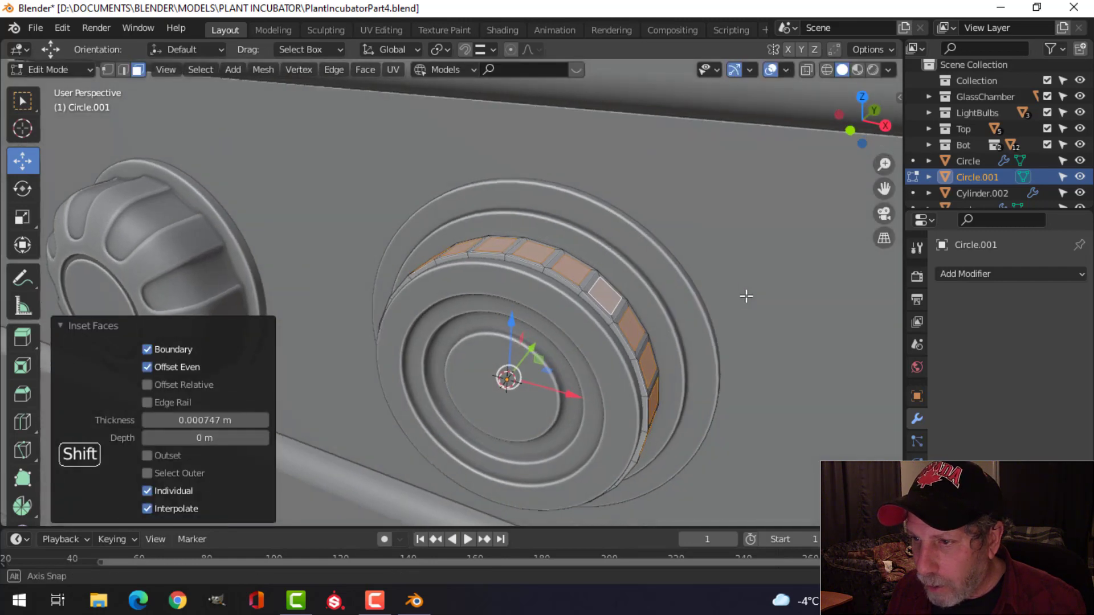
Step: Extrude the inset faces and fatten them outward about 0.0019 m along their normals to form teeth
key(e)
click(755, 296)
key(alt+s)
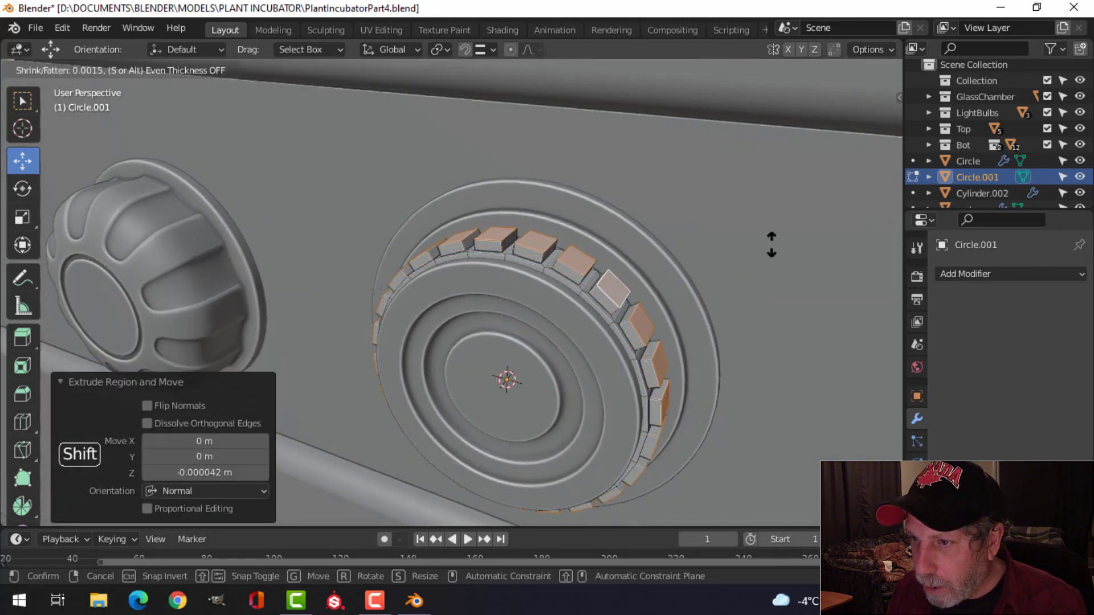
click(780, 232)
Step: Compare the teeth with dial 1 in the reference image from the front in wireframe display
key(KP_1)
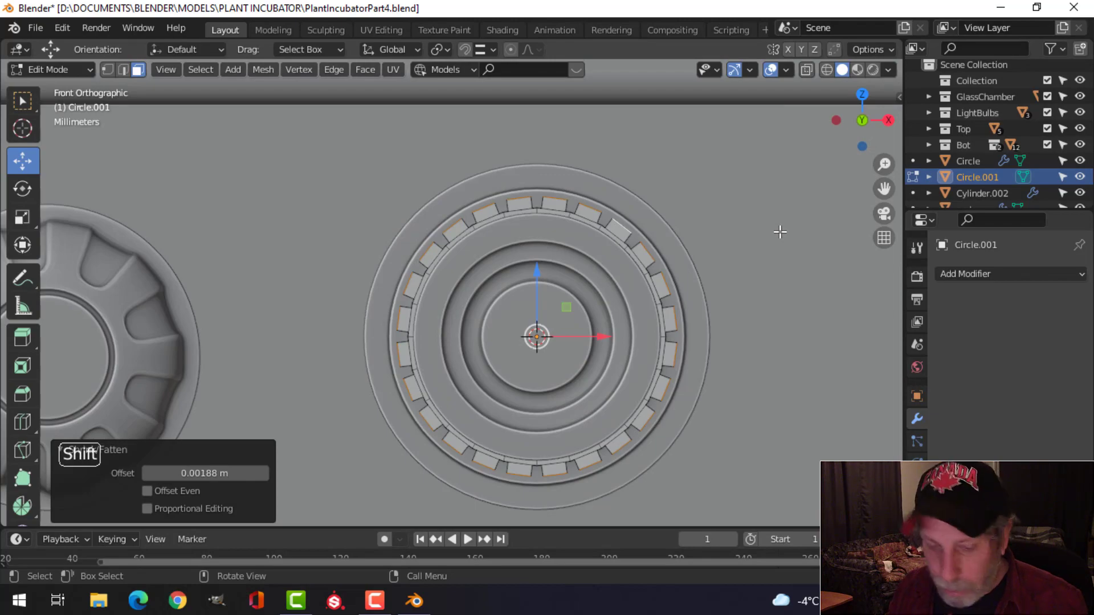
key(z)
click(691, 236)
scroll(689, 225, up, 2)
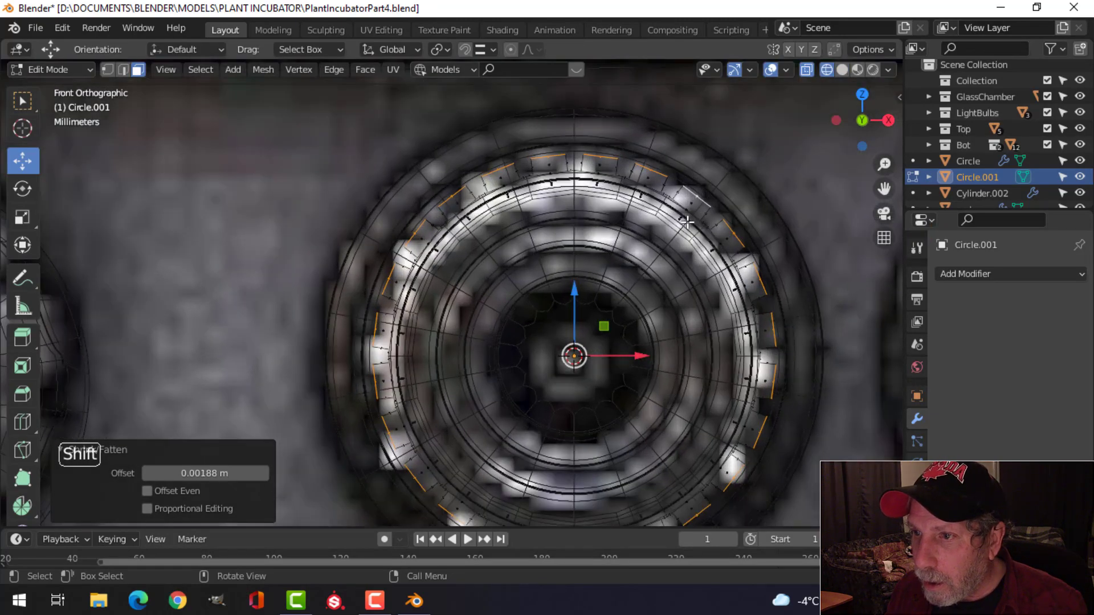
scroll(688, 214, down, 1)
middle_drag(689, 203, 670, 250)
key(z)
click(774, 249)
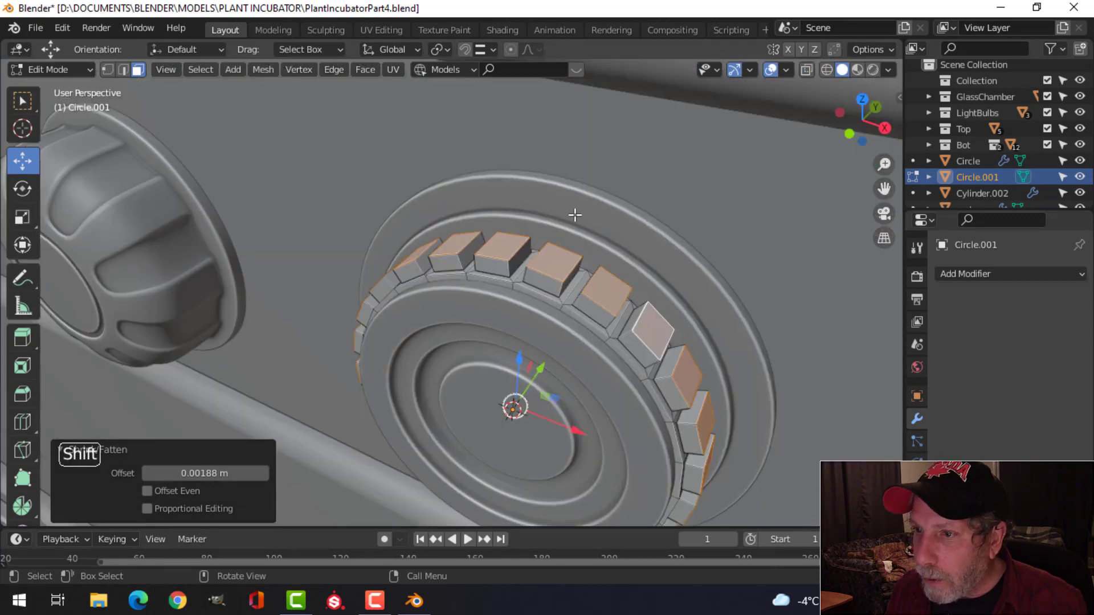
Step: Set the pivot point to Individual Origins, scale down the outer faces of the teeth to taper them and clear the selection
click(438, 50)
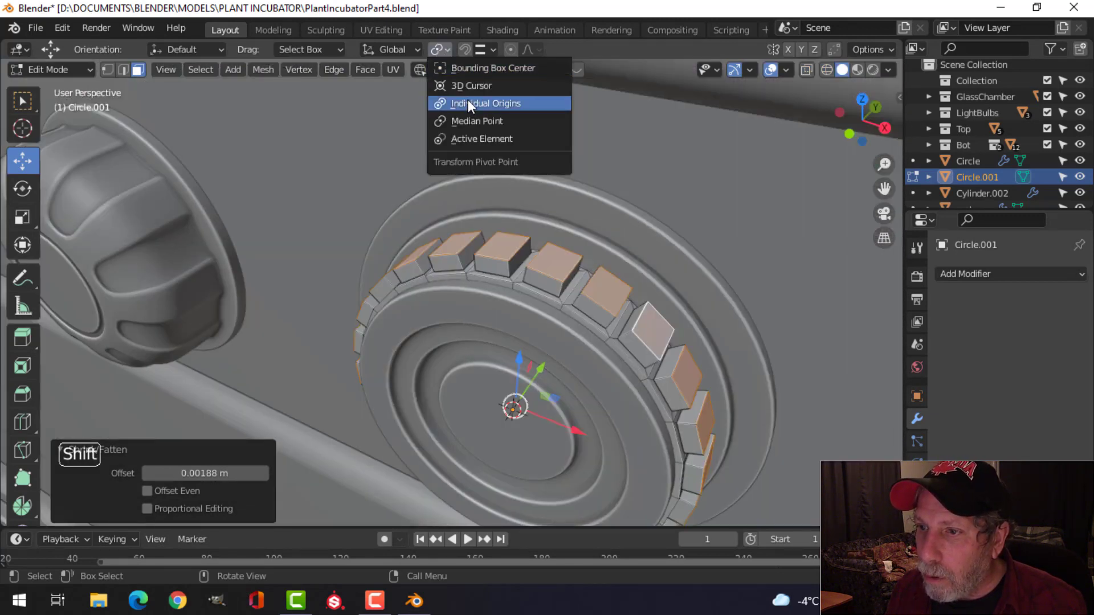
click(467, 101)
key(s)
click(628, 213)
key(alt+a)
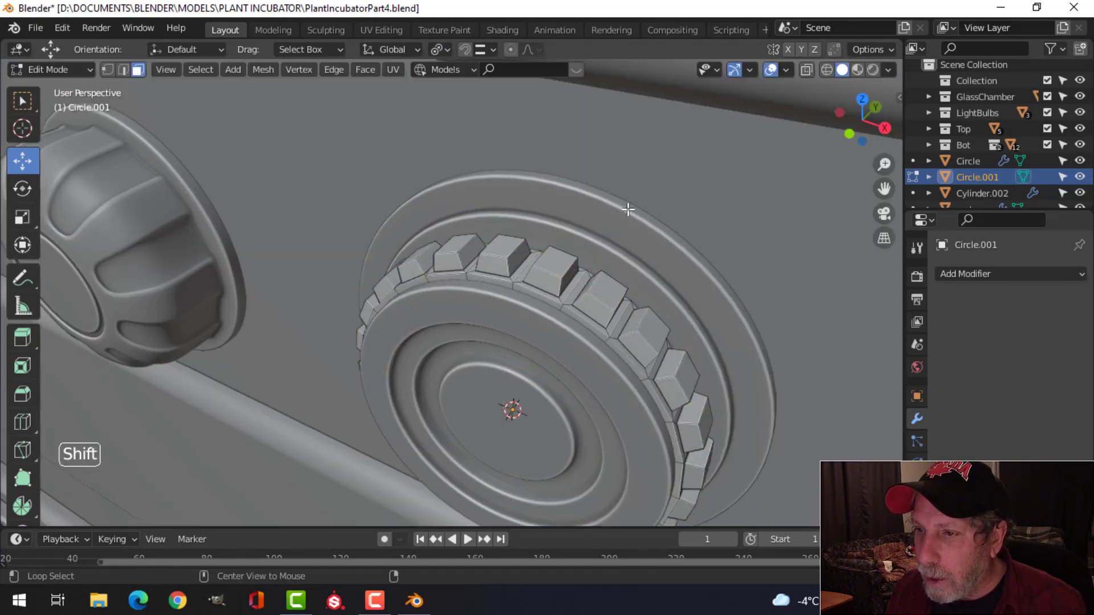
Step: Add a Bevel modifier with 2 segments to the toothed ring and shade it smooth
key(Tab)
click(972, 274)
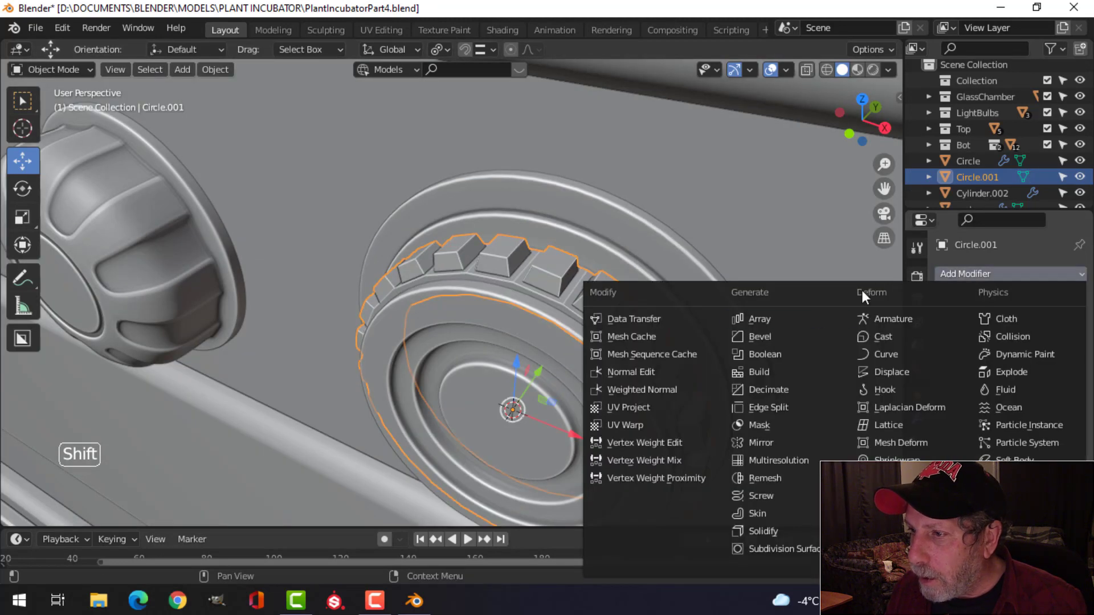
click(795, 334)
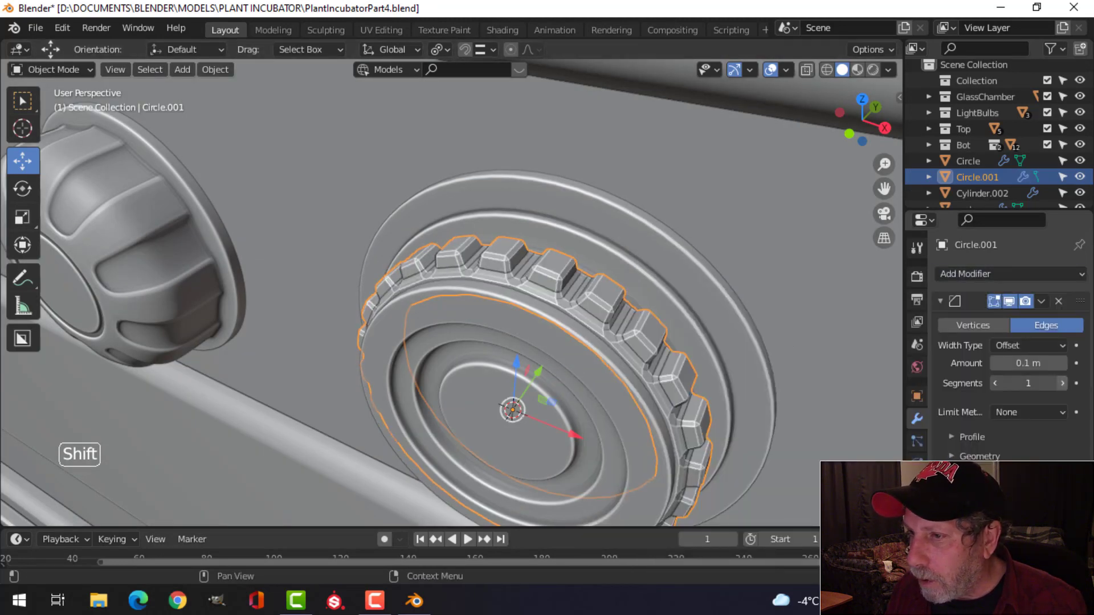
click(1061, 383)
right_click(597, 295)
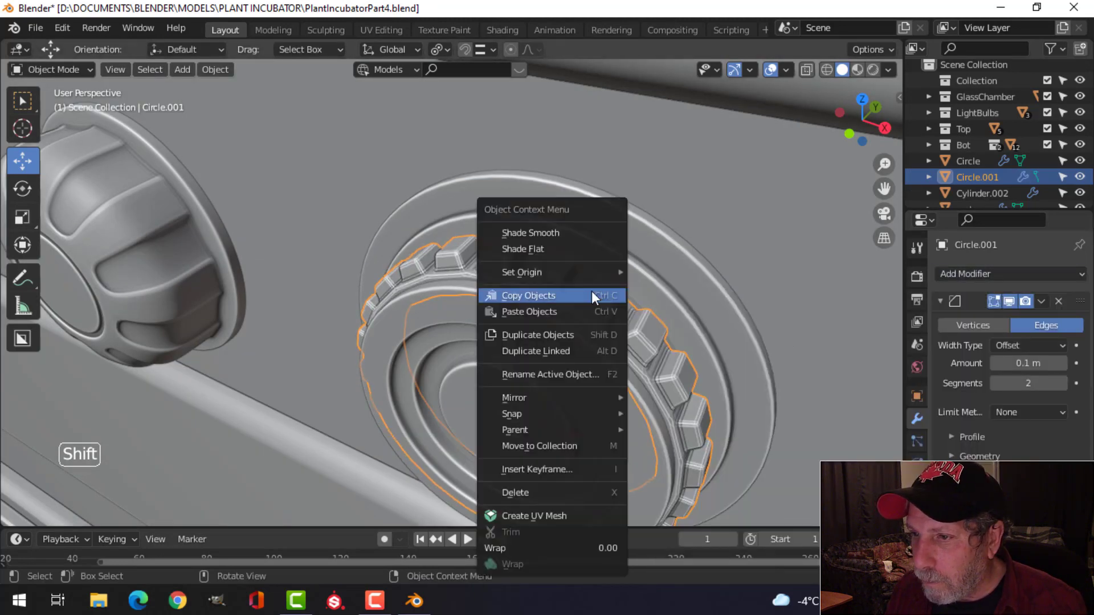
click(545, 237)
key(alt+a)
Step: Scale the toothed ring's whole mesh to 0.990, leave mesh editing and clear the selection
middle_drag(647, 282, 613, 220)
click(614, 219)
key(Tab)
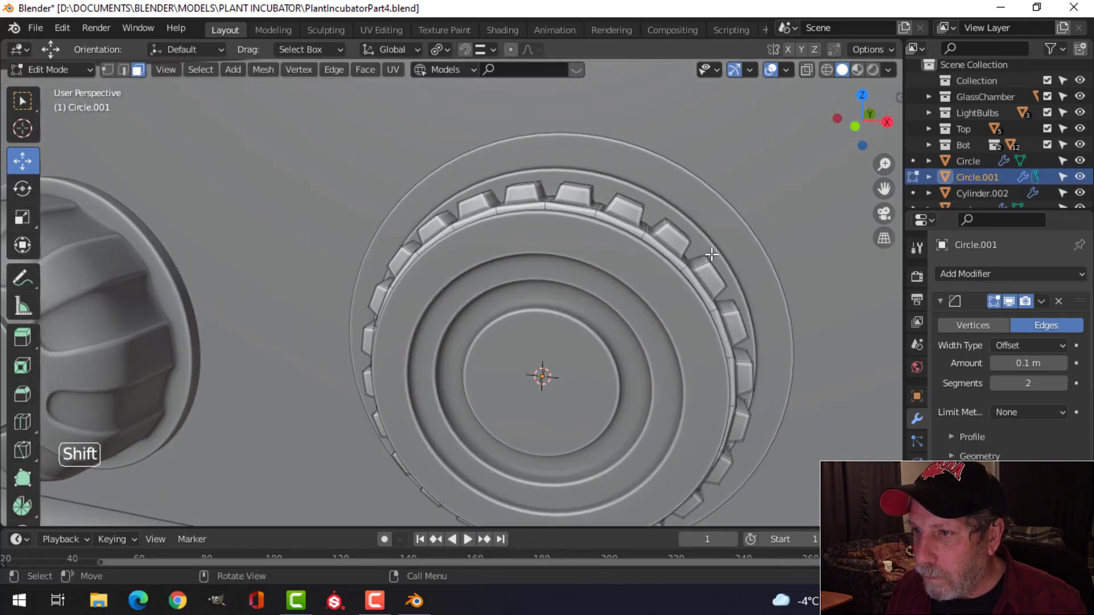
middle_drag(711, 254, 742, 232)
key(a)
key(s)
click(737, 235)
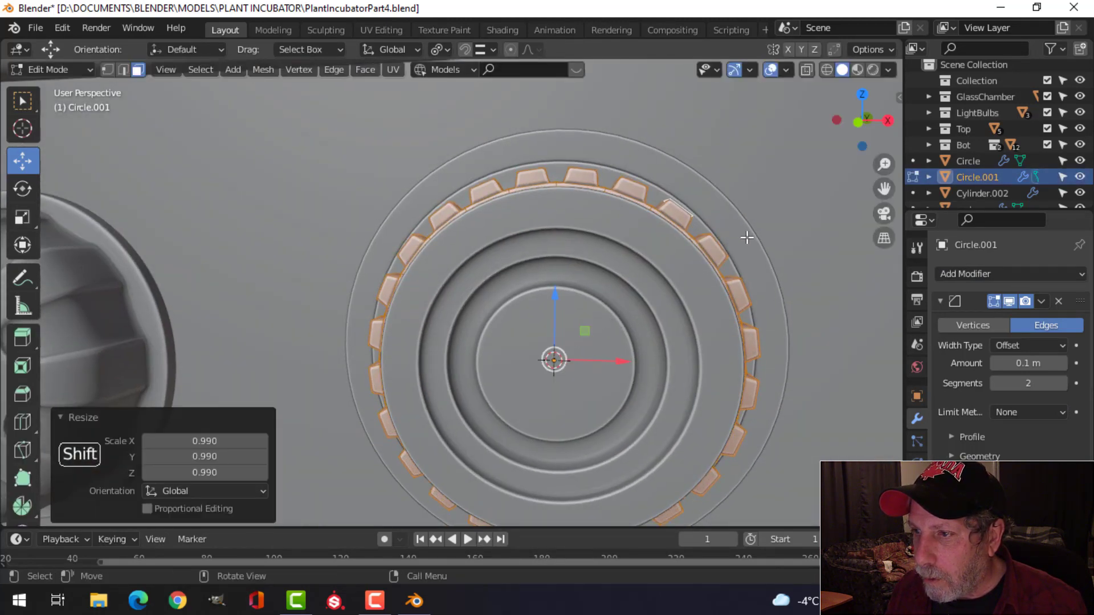
key(alt+a)
key(Tab)
key(alt+a)
Step: Examine the toothed dial beside the ribbed knob from several angles
scroll(734, 247, down, 4)
mouse_move(734, 247)
middle_down()
mouse_move(633, 308)
mouse_move(737, 255)
middle_up()
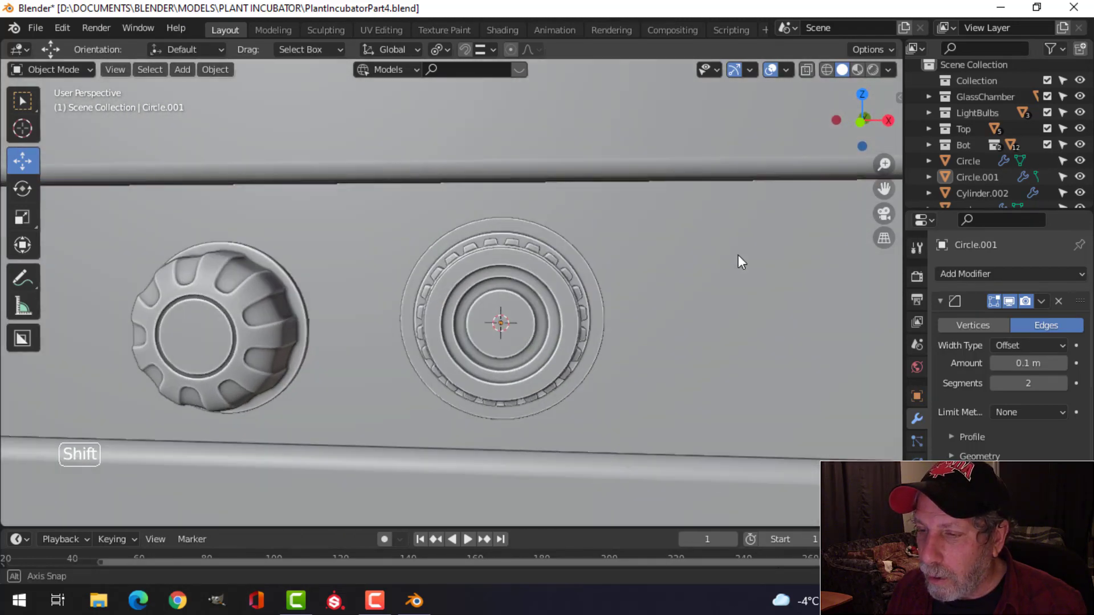
scroll(654, 276, down, 4)
middle_drag(654, 275, 677, 258)
scroll(582, 284, up, 4)
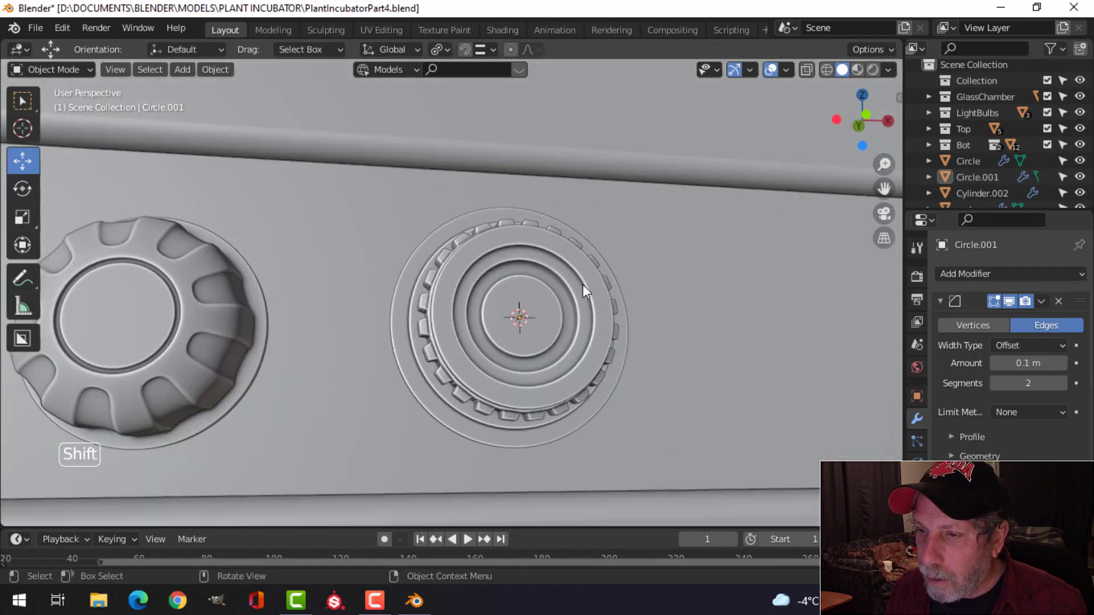
middle_drag(583, 285, 538, 308)
scroll(623, 280, up, 3)
middle_drag(623, 280, 591, 295)
Step: Duplicate the toothed ring and dial body together along X onto dial 2 in the front reference image
click(609, 271)
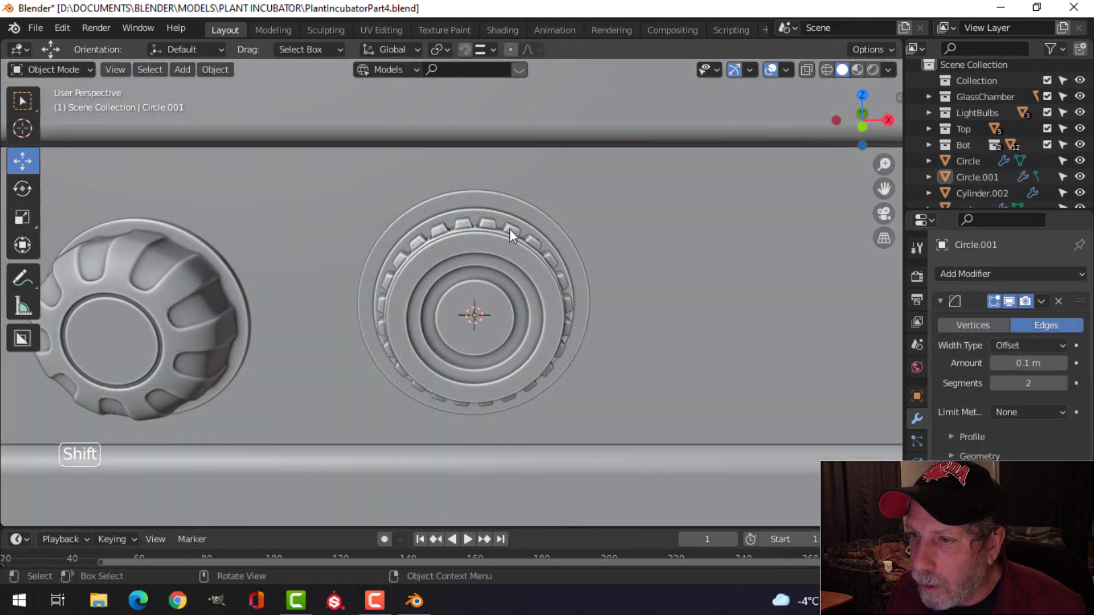
click(545, 259)
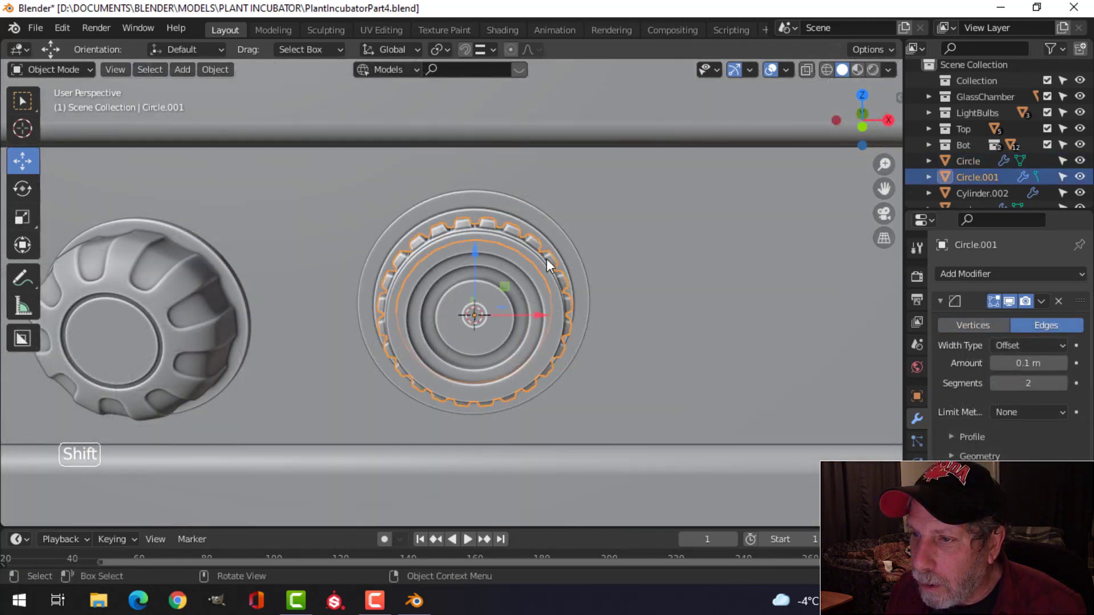
shift+click(515, 274)
mouse_move(515, 275)
middle_down()
mouse_move(562, 329)
mouse_move(497, 330)
mouse_move(540, 326)
mouse_move(559, 309)
mouse_move(520, 323)
middle_up()
key(KP_1)
key(z)
click(439, 304)
scroll(543, 303, down, 5)
scroll(525, 317, up, 2)
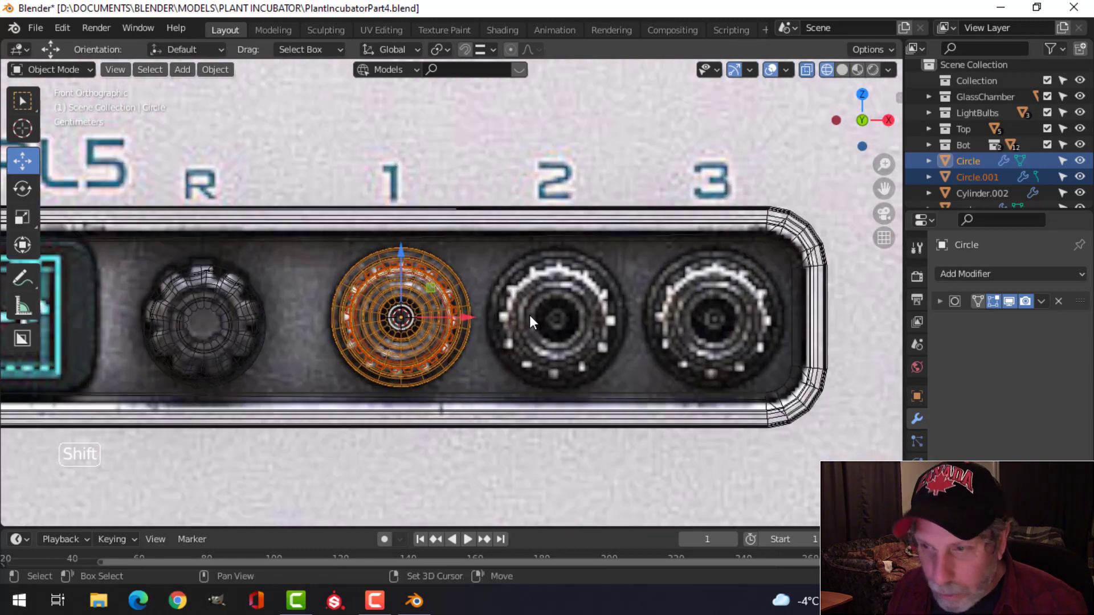
key(shift+d)
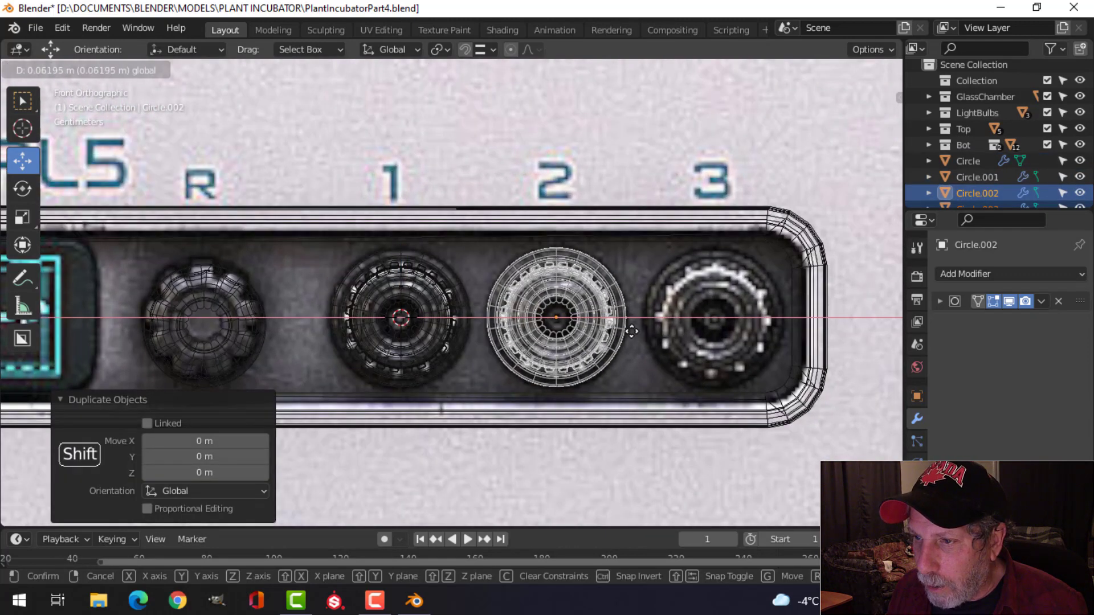
click(631, 330)
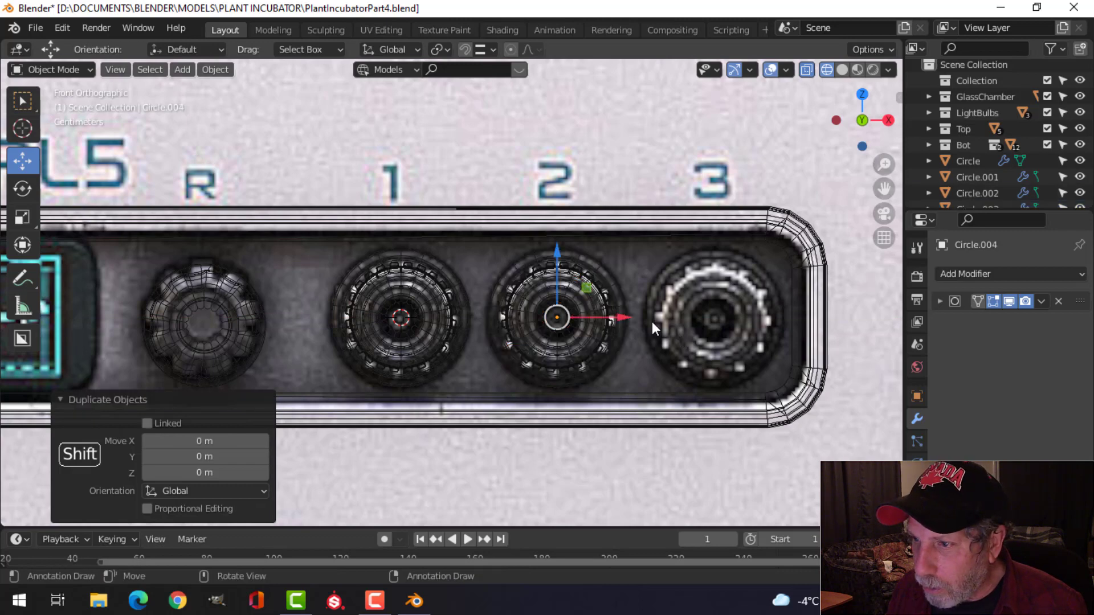
Step: Duplicate the dial 2 parts, move the copy 0.062915 m along X onto dial 3 and return to solid shading
drag(624, 319, 785, 328)
key(z)
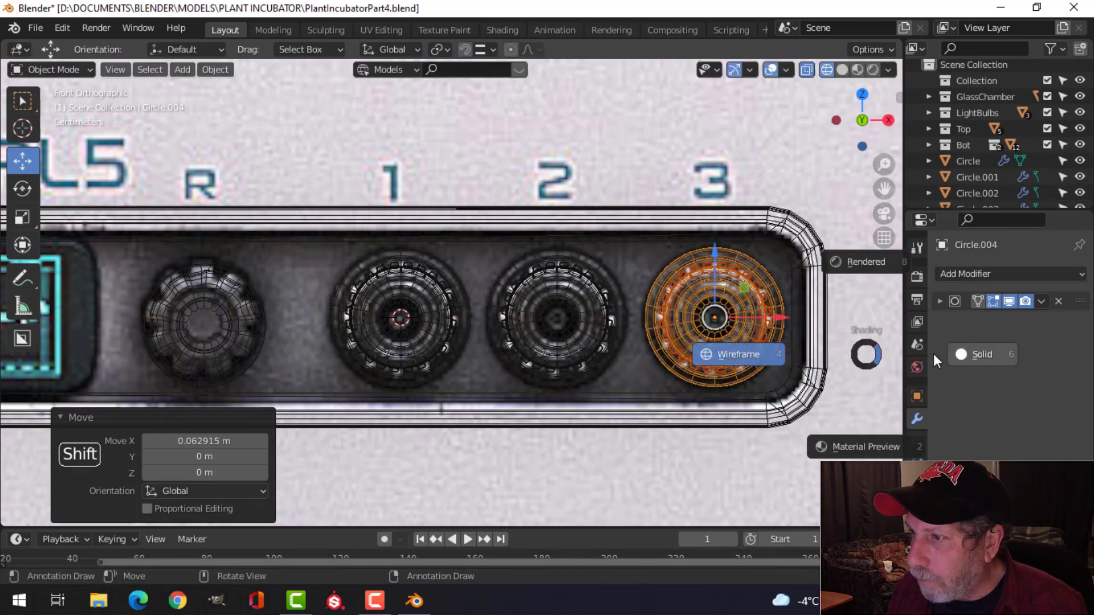
click(934, 355)
Step: Examine the row of three dials and the ribbed knob on the incubator's control panel
scroll(604, 302, down, 3)
mouse_move(604, 302)
middle_down()
mouse_move(587, 347)
mouse_move(570, 344)
mouse_move(566, 328)
mouse_move(590, 307)
middle_up()
scroll(590, 307, down, 4)
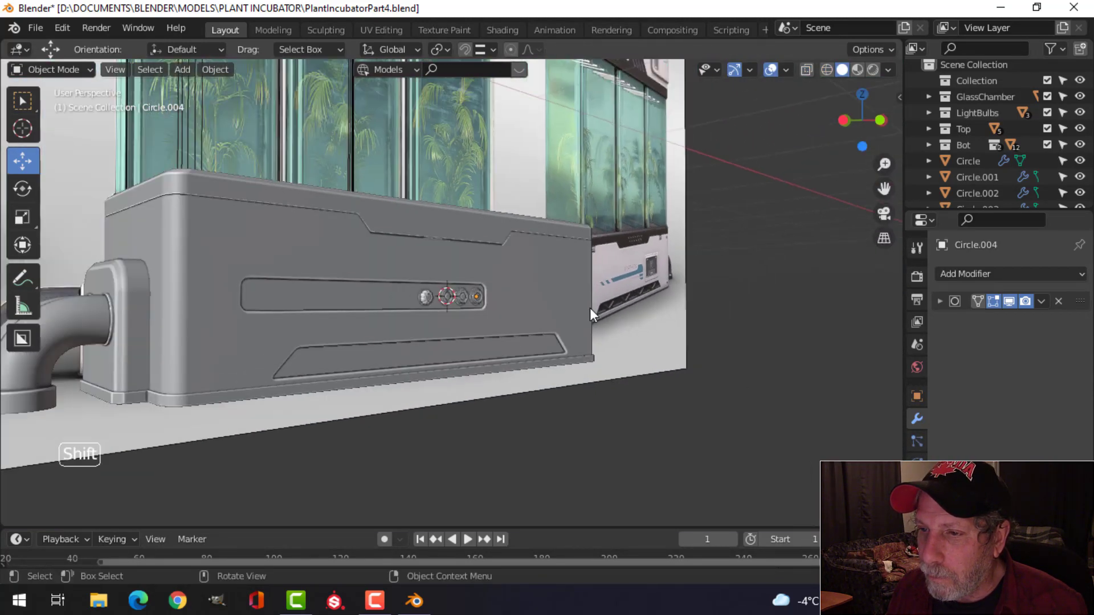
scroll(590, 307, up, 4)
scroll(586, 309, up, 5)
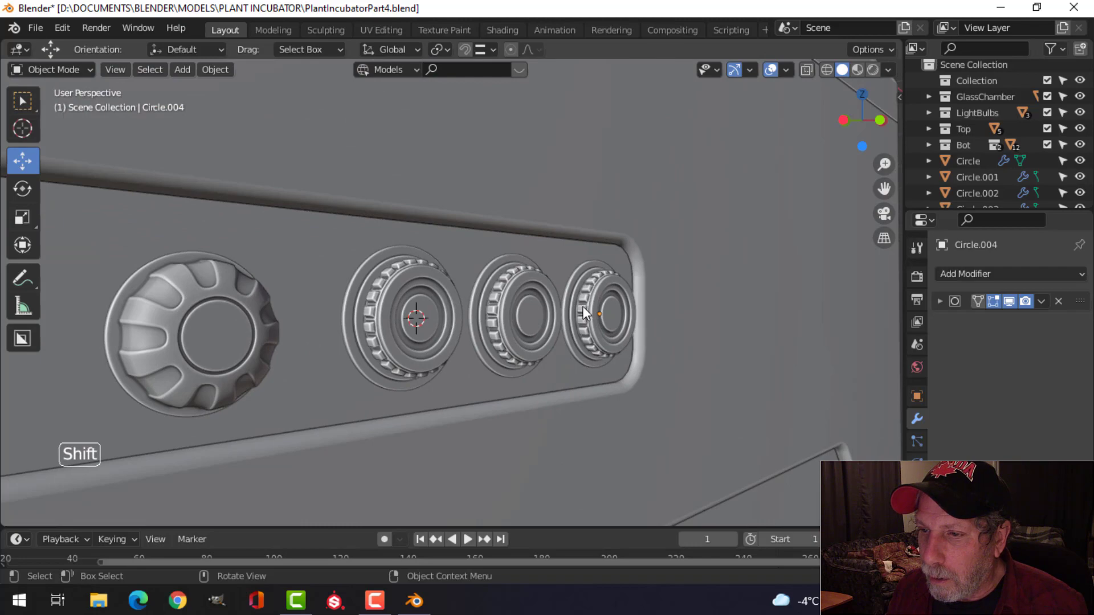
scroll(582, 306, down, 4)
middle_drag(582, 306, 561, 340)
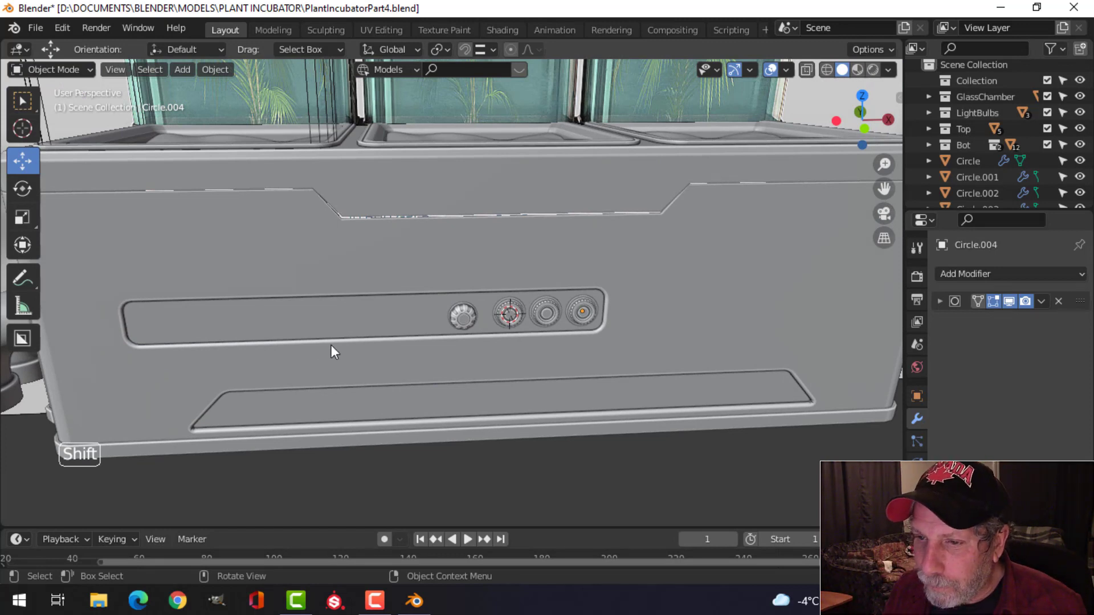
Step: Duplicate the back faces of the control panel's recess on the bottom housing and move the copy forward along Y
shift+middle_drag(293, 328, 350, 322)
click(349, 323)
key(Tab)
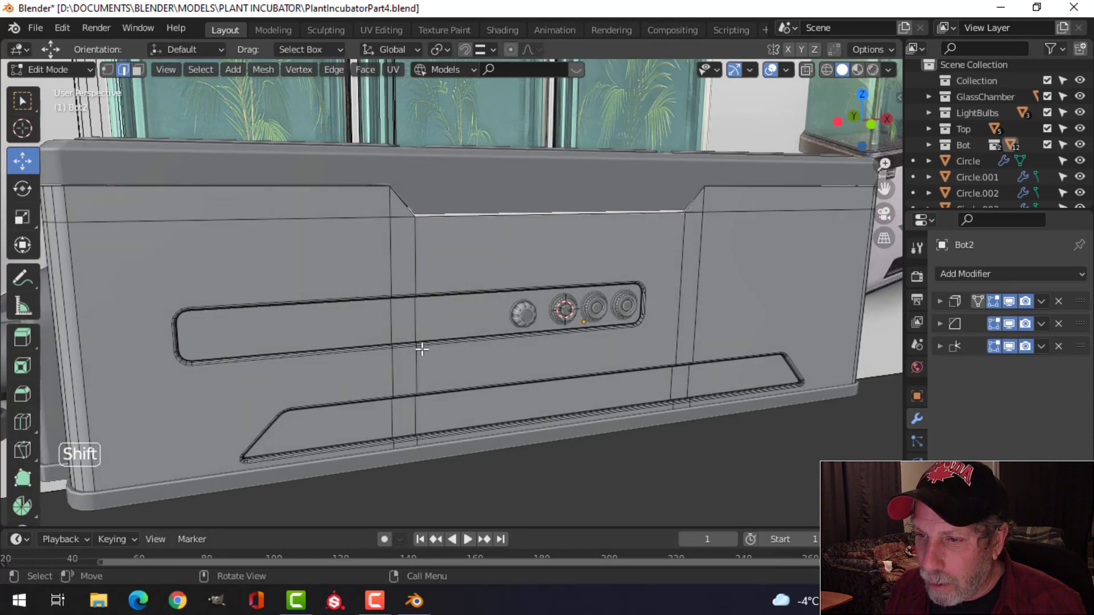
key(3)
click(312, 325)
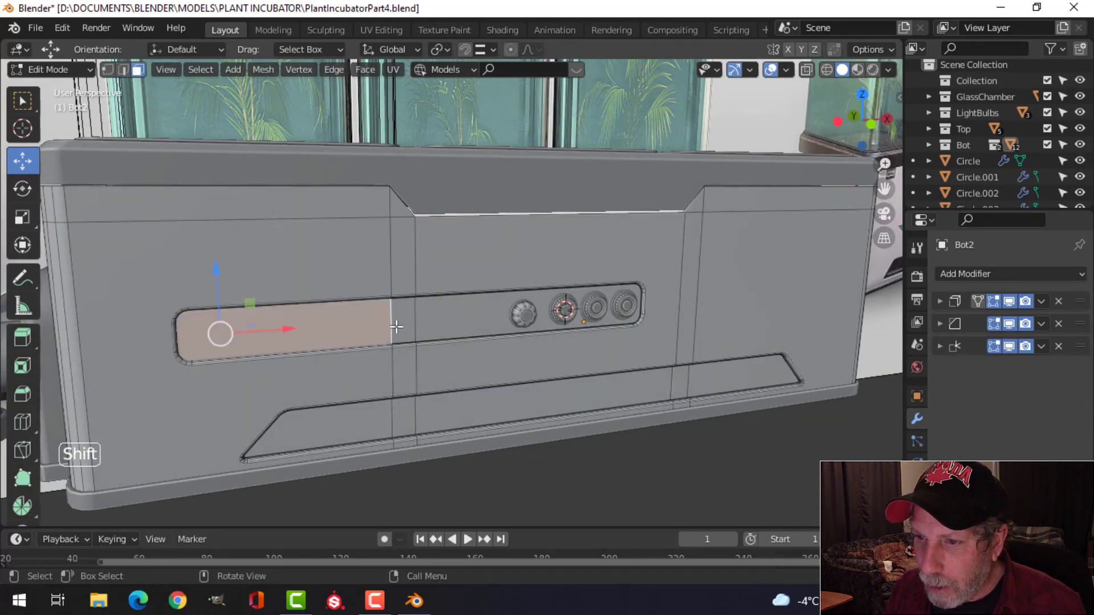
shift+click(456, 317)
middle_drag(456, 317, 613, 312)
key(shift+d)
right_click(587, 310)
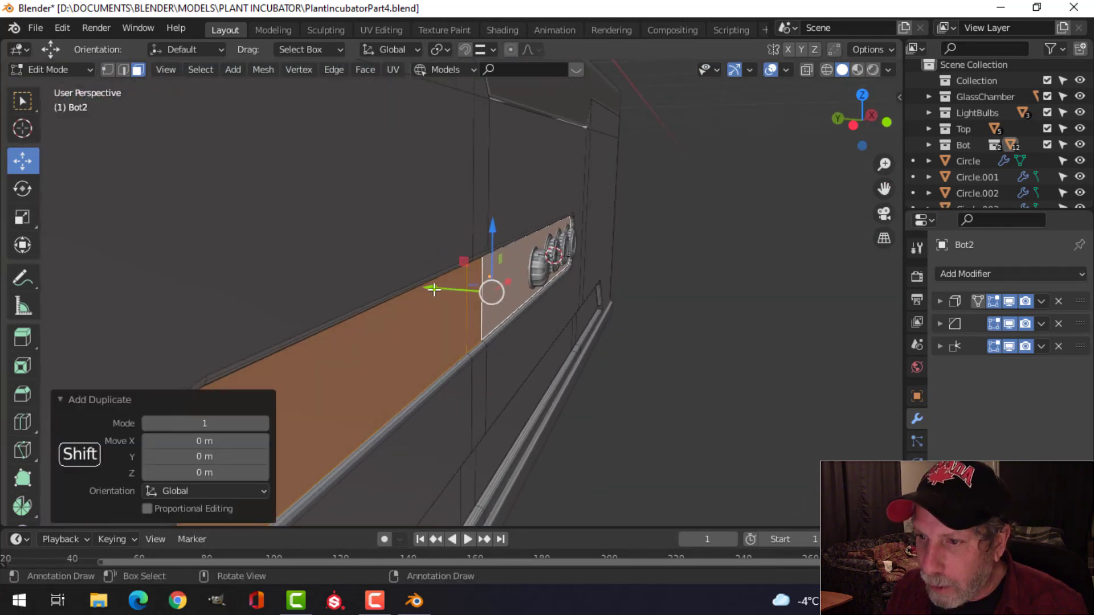
drag(434, 290, 473, 303)
Step: Separate the duplicated recess faces into their own object and select that object
key(p)
click(738, 307)
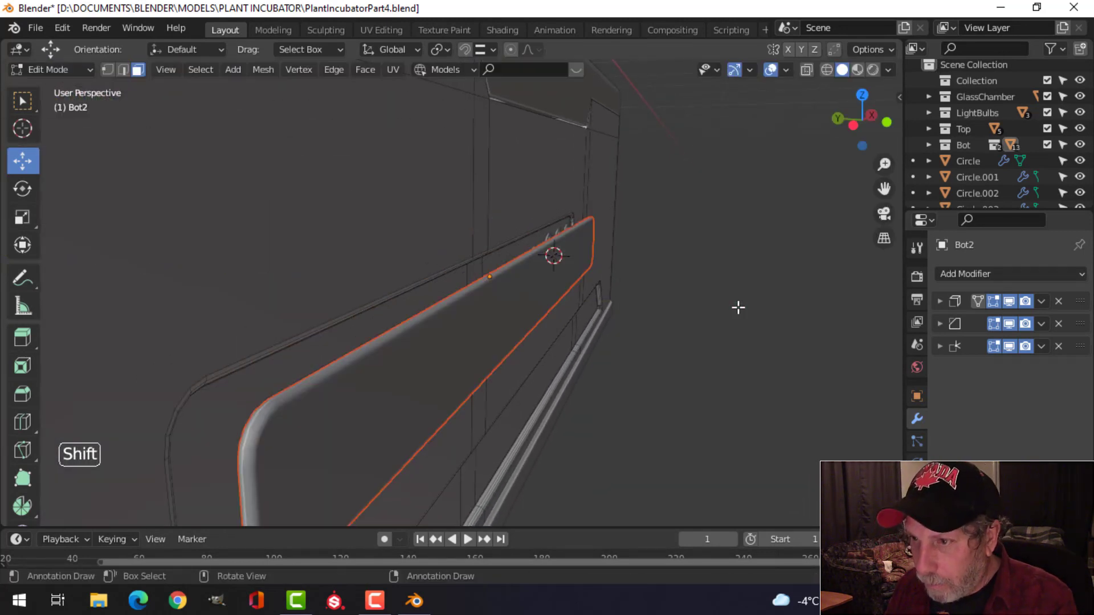
key(Tab)
click(558, 289)
Step: Dissolve the two vertical edges crossing the separated panel
key(Tab)
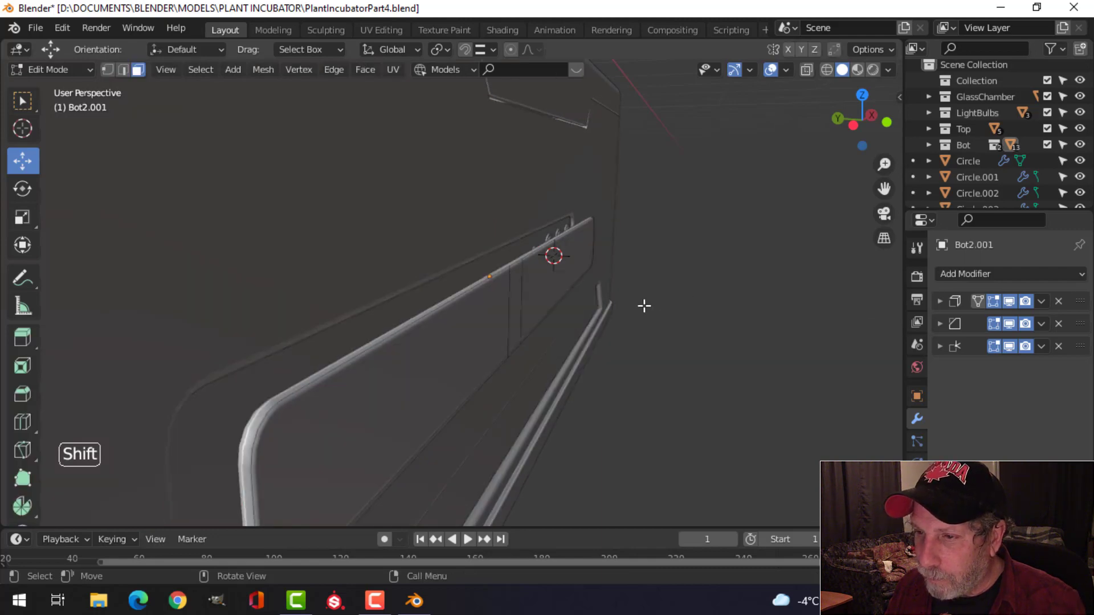
middle_drag(644, 305, 528, 314)
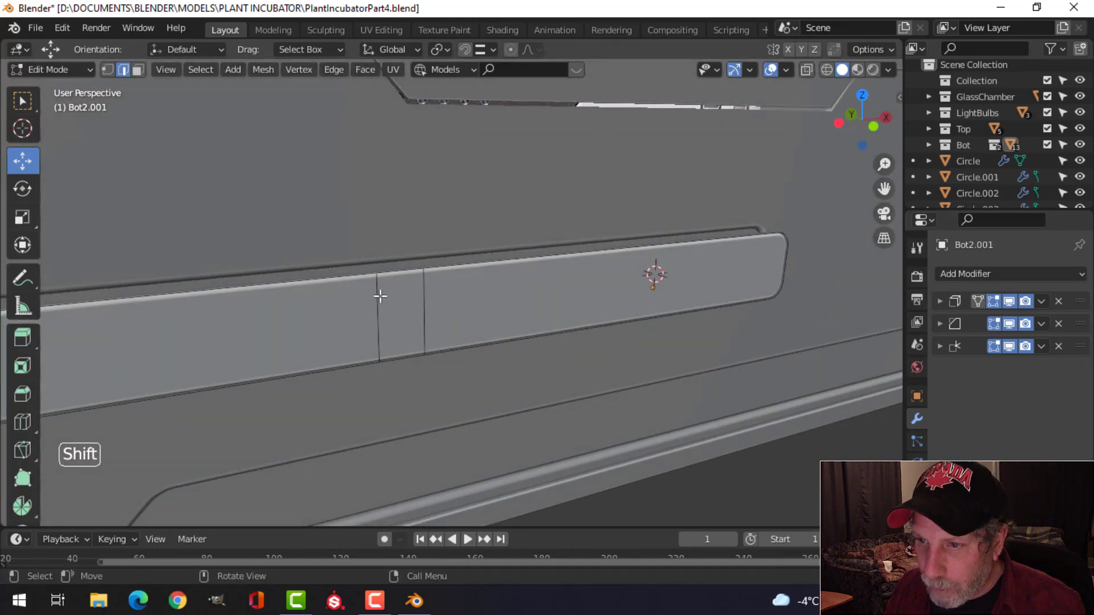
alt+shift+click(431, 291)
key(x)
click(433, 293)
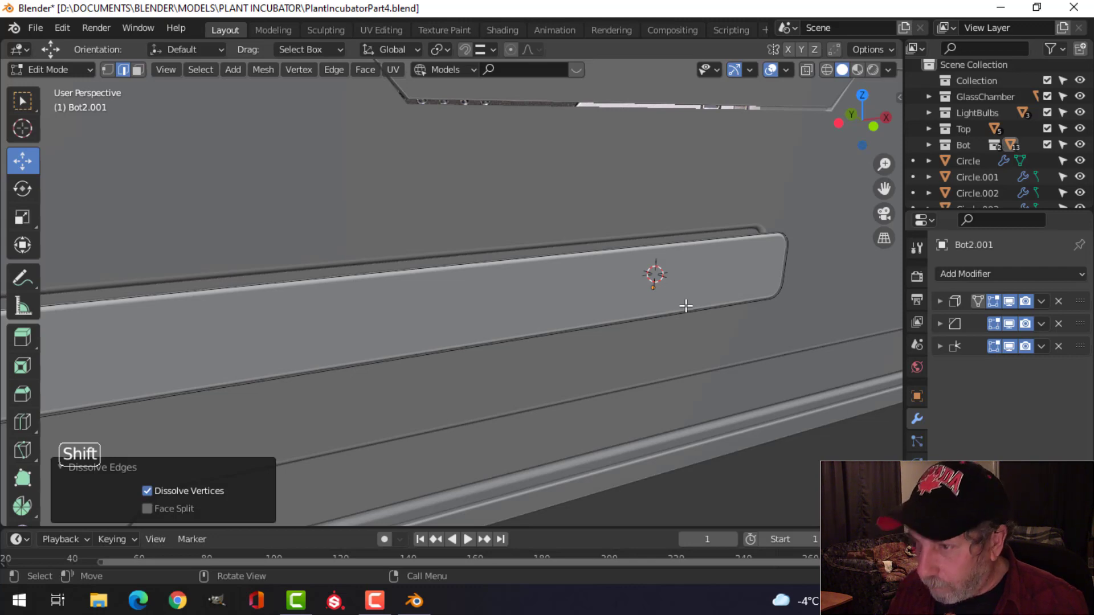
Step: Move the vertices of the panel's dial-side end -0.28294 m along X to the display's end in the reference image
key(KP_1)
key(z)
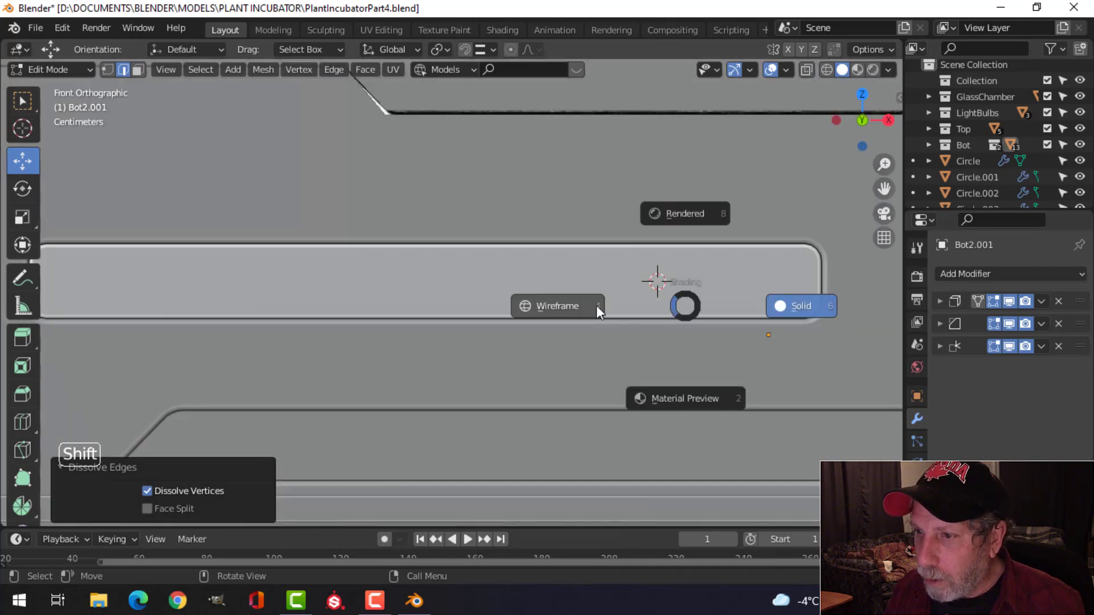
click(596, 306)
scroll(659, 314, down, 2)
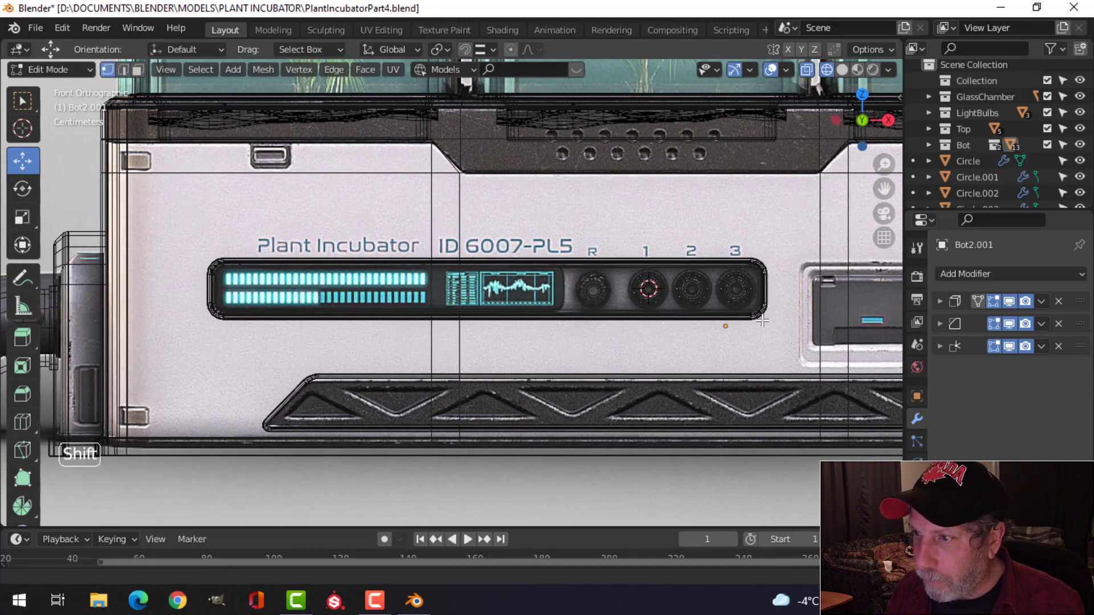
shift+middle_drag(660, 314, 617, 307)
shift+drag(638, 213, 781, 379)
key(g)
key(x)
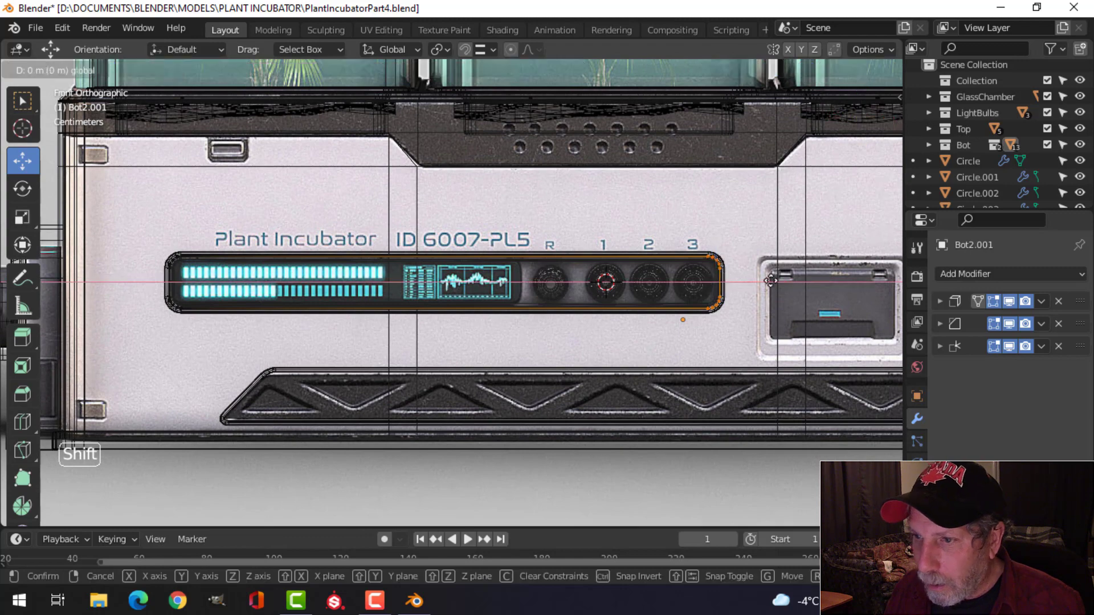
click(577, 288)
Step: Scale the whole display panel to 0.970 and reduce its height further along Z to fit inside the recess
scroll(581, 293, up, 2)
shift+middle_drag(584, 328, 603, 329)
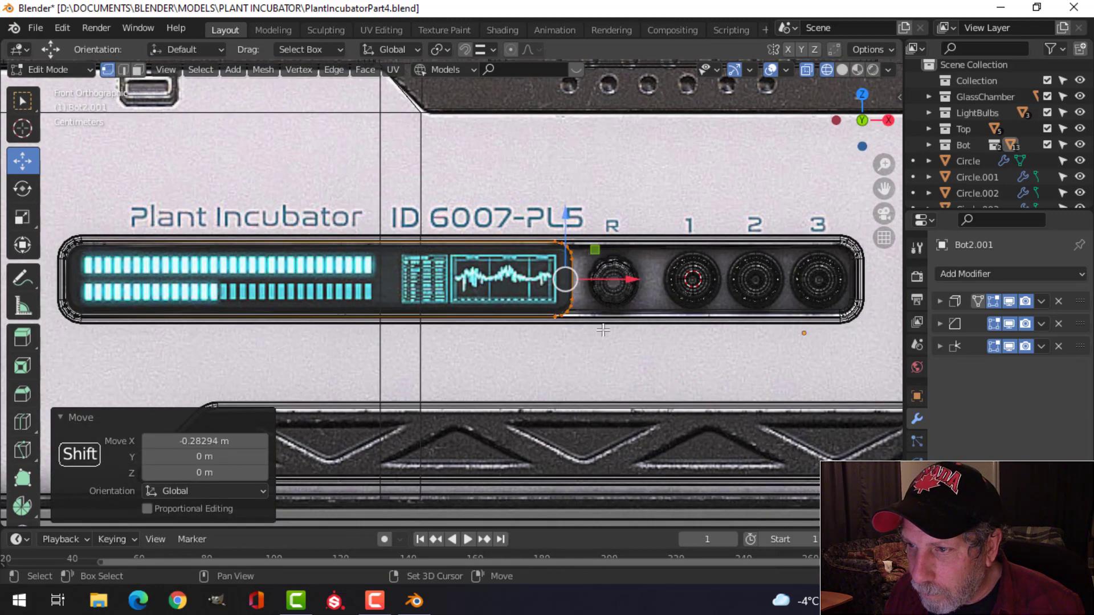
key(a)
key(s)
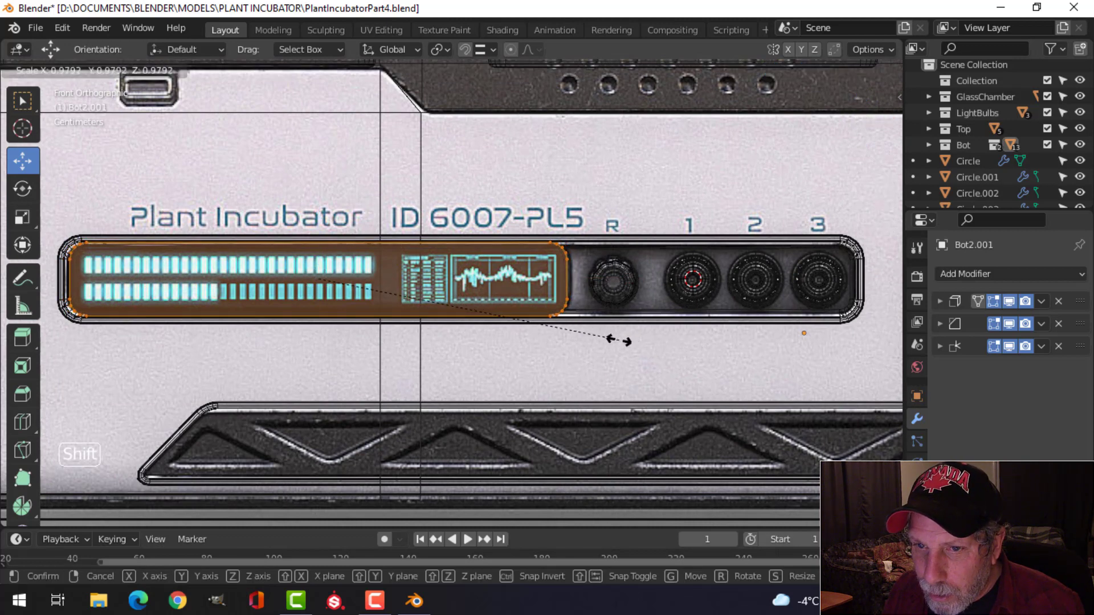
click(585, 338)
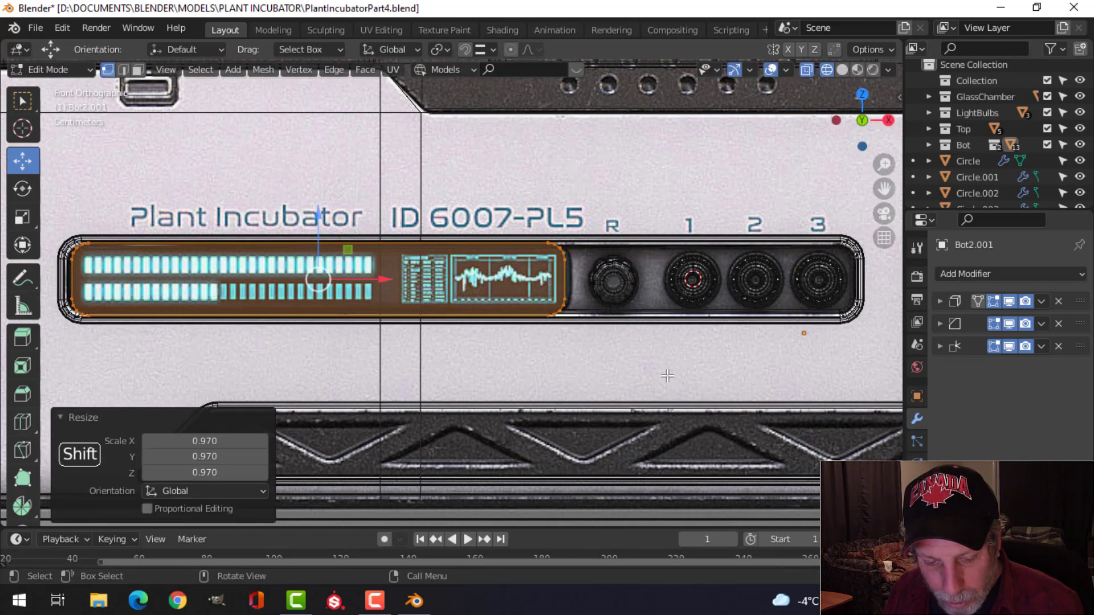
key(s)
key(z)
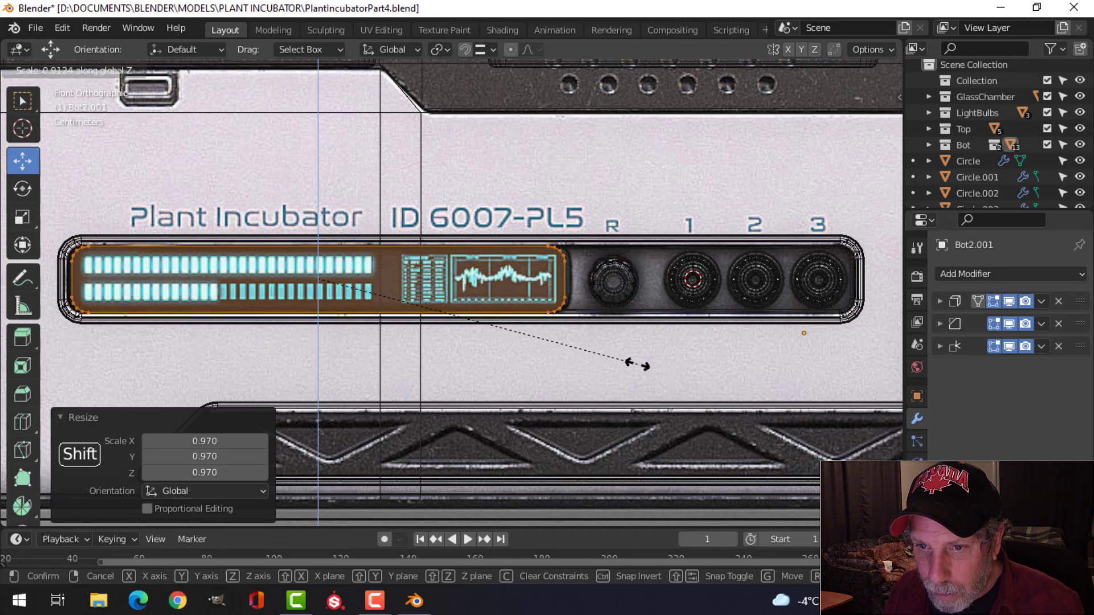
click(637, 364)
Step: Widen the display panel along X, moving its outer end about 0.0024 m outward and its knob-side end 0.007189 m toward the knob
click(226, 299)
drag(35, 192, 126, 342)
key(g)
key(x)
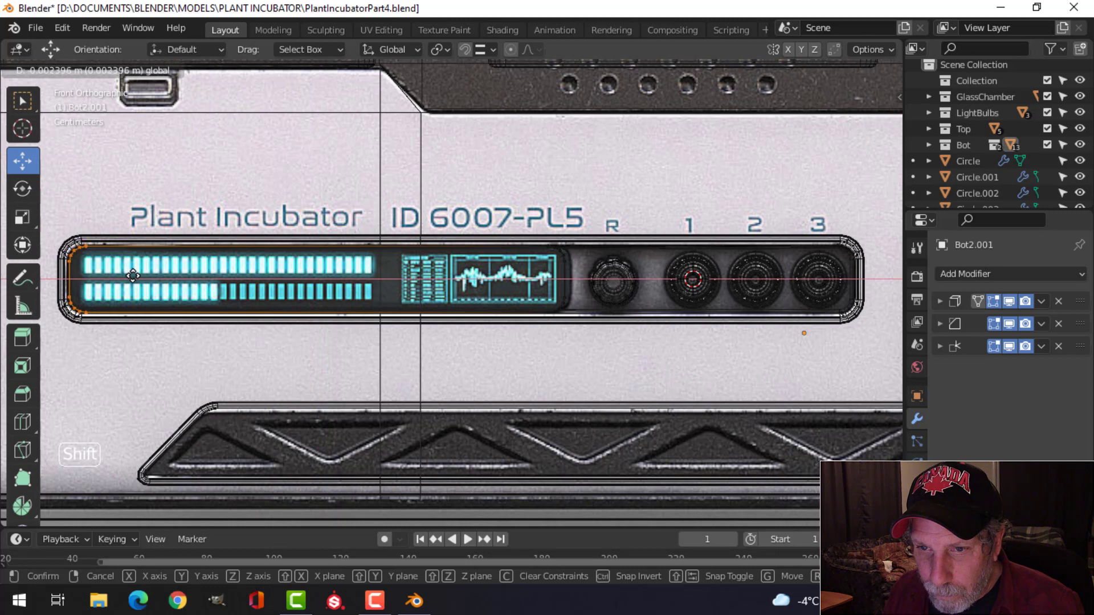
click(134, 277)
drag(521, 234, 596, 324)
key(g)
key(x)
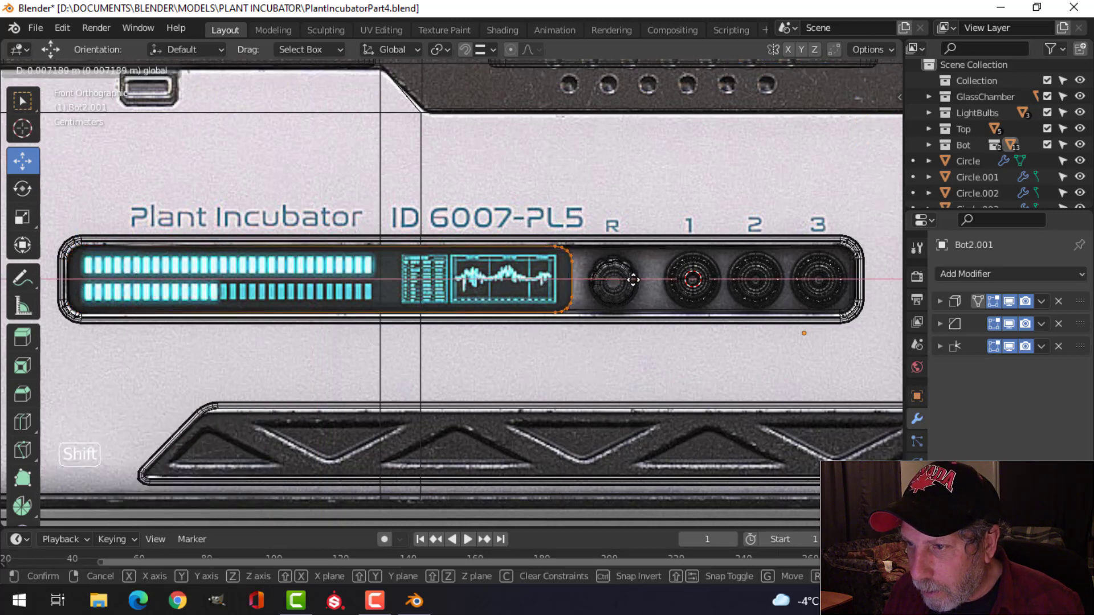
click(632, 280)
Step: Move the entire display panel 0.029875 m along Y back into the housing's recess, using solid shading
key(z)
click(720, 341)
middle_drag(575, 339, 723, 371)
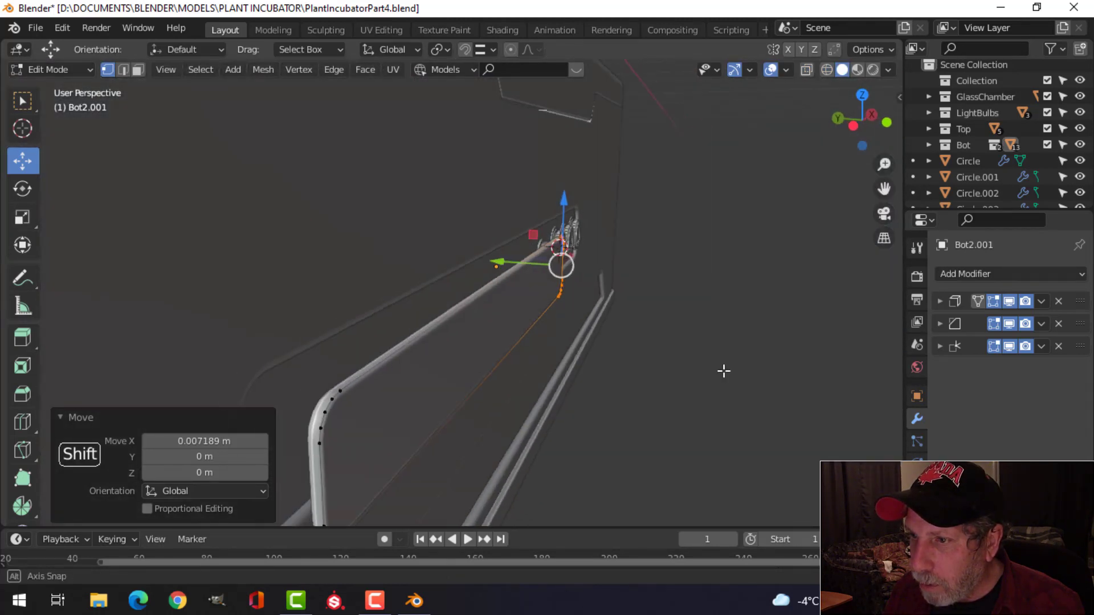
key(a)
middle_drag(551, 388, 581, 390)
middle_drag(534, 354, 488, 332)
drag(483, 329, 440, 328)
Step: Leave mesh editing with nothing selected and examine how the display panel sits in the recess beside the knobs
middle_drag(615, 340, 489, 306)
scroll(327, 347, up, 2)
scroll(476, 328, down, 3)
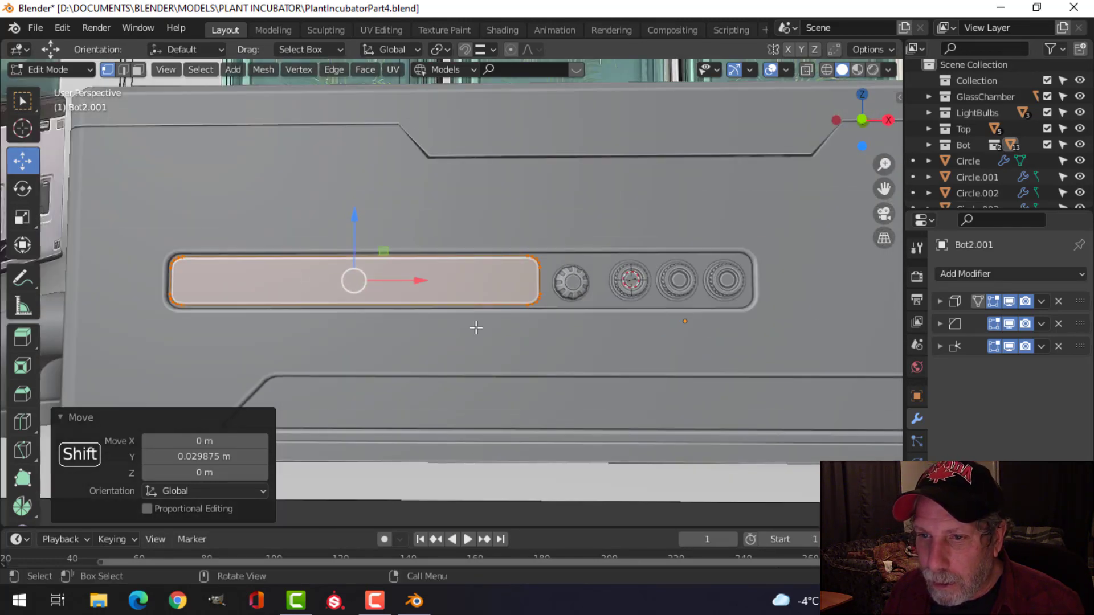
key(alt+a)
key(Tab)
key(alt+a)
scroll(478, 326, down, 3)
middle_drag(478, 326, 554, 375)
scroll(555, 375, up, 2)
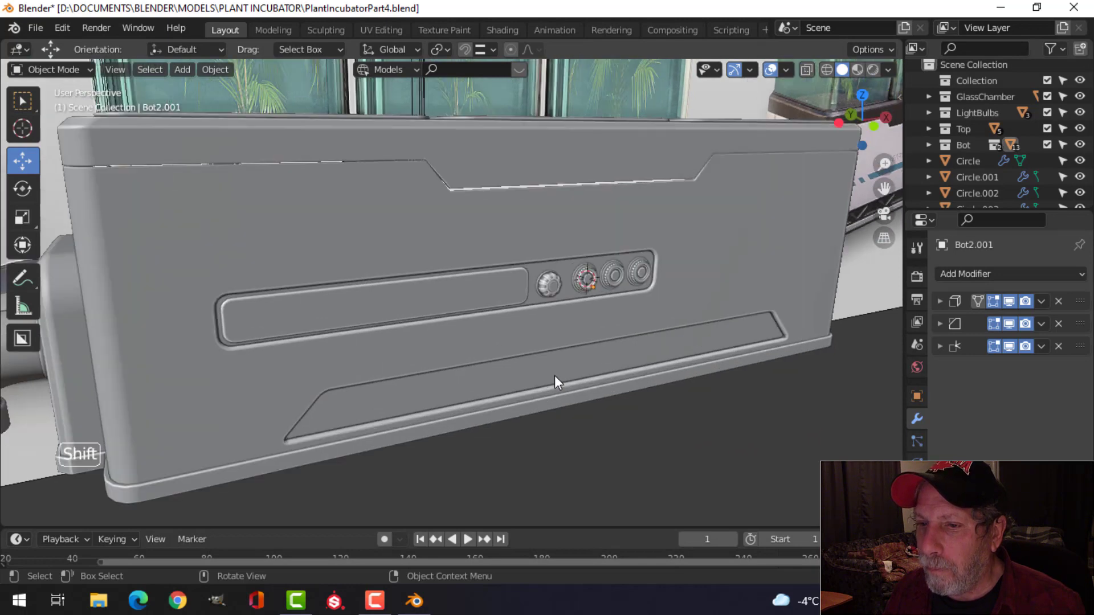
Step: Apply the Solidify modifier on the raised display panel beside the knobs
scroll(555, 375, up, 2)
shift+click(456, 312)
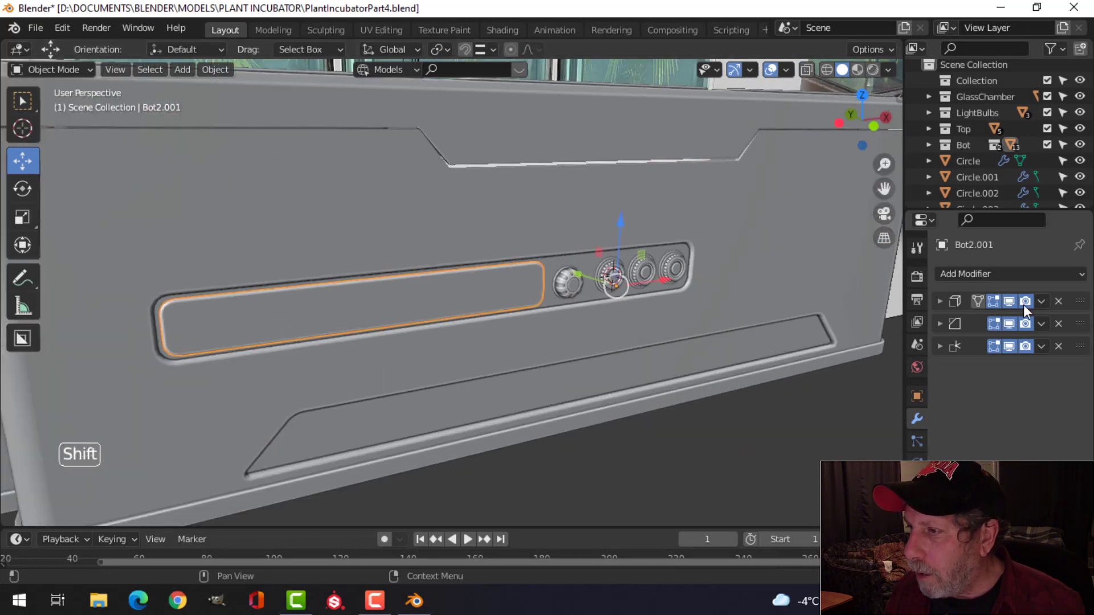
click(1040, 301)
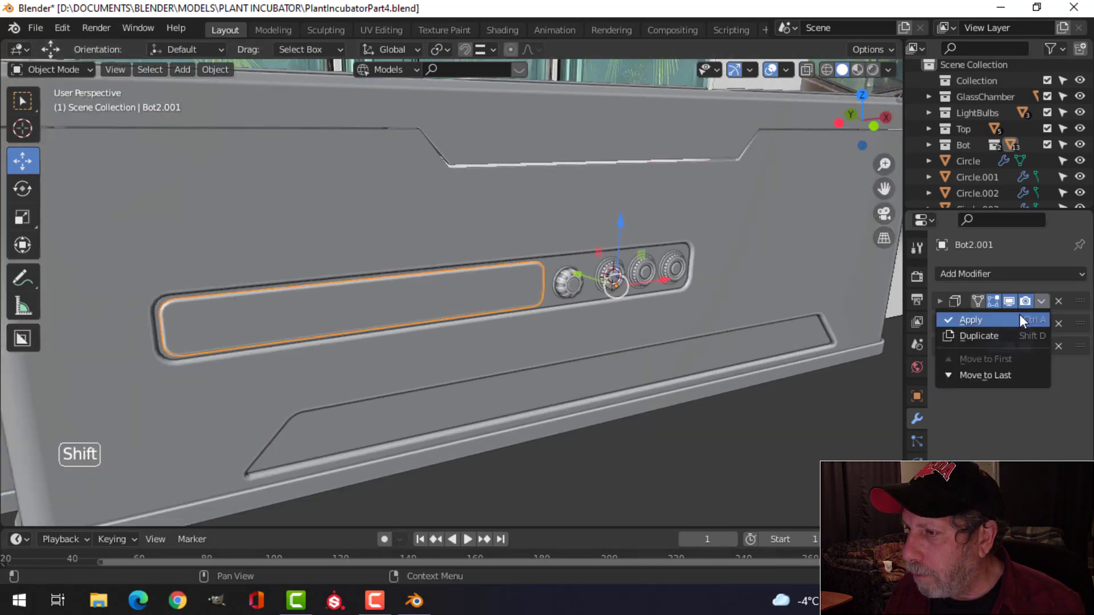
click(1020, 315)
Step: Move the display panel's whole mesh out in front of the housing and delete its hidden back face
key(Tab)
key(a)
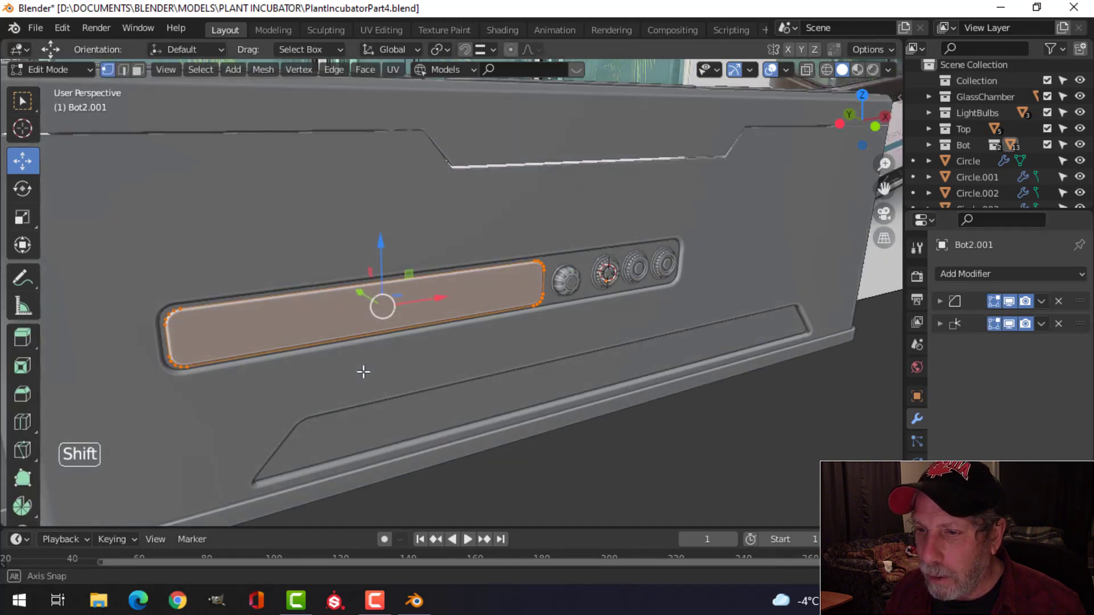
middle_drag(362, 371, 442, 346)
key(g)
click(557, 364)
scroll(570, 366, up, 2)
click(587, 370)
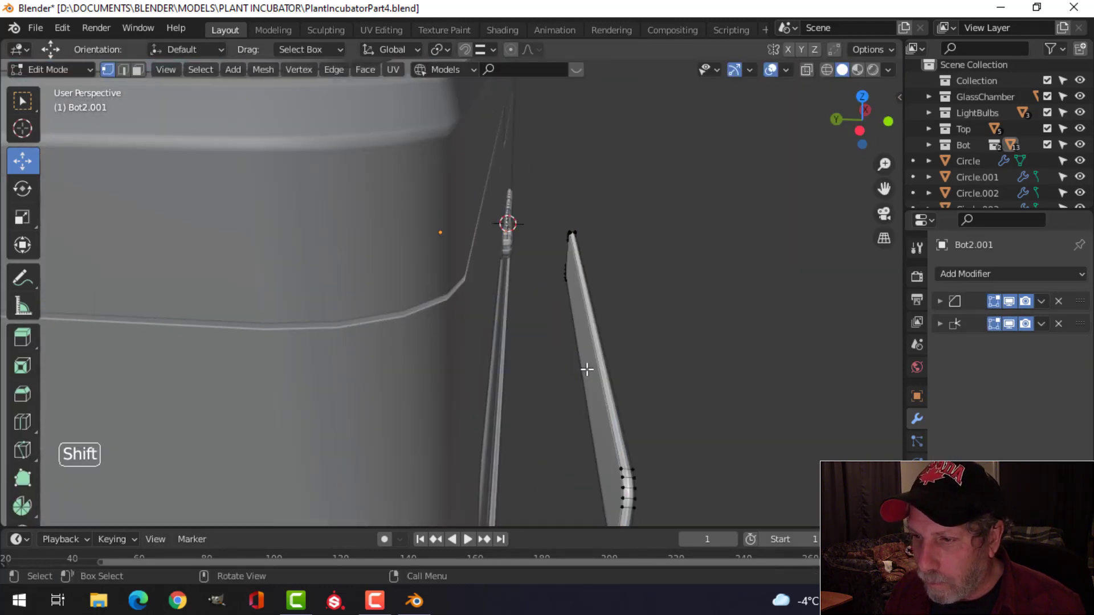
key(3)
click(590, 369)
key(x)
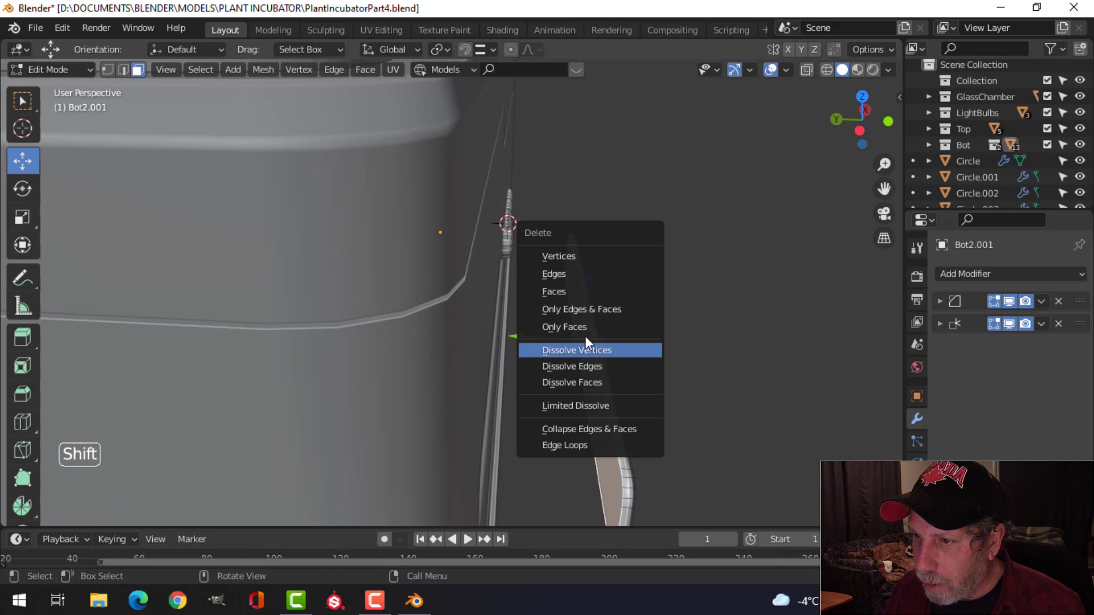
click(569, 292)
Step: Move the entire display panel along Y back into the housing's recess and leave mesh editing
middle_drag(569, 292, 626, 374)
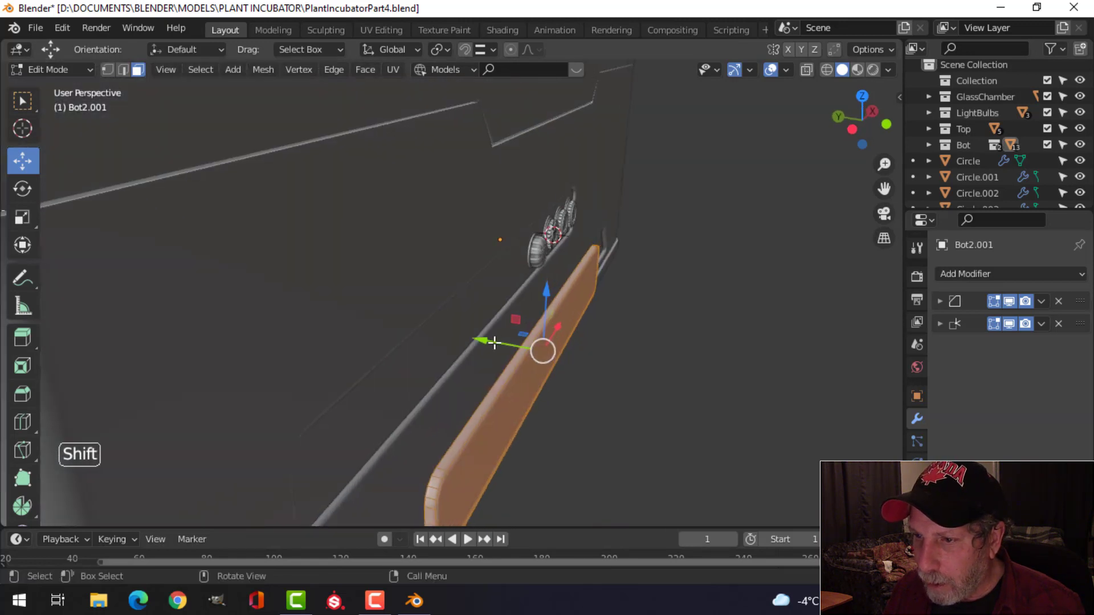
drag(493, 341, 397, 327)
key(ctrl+z)
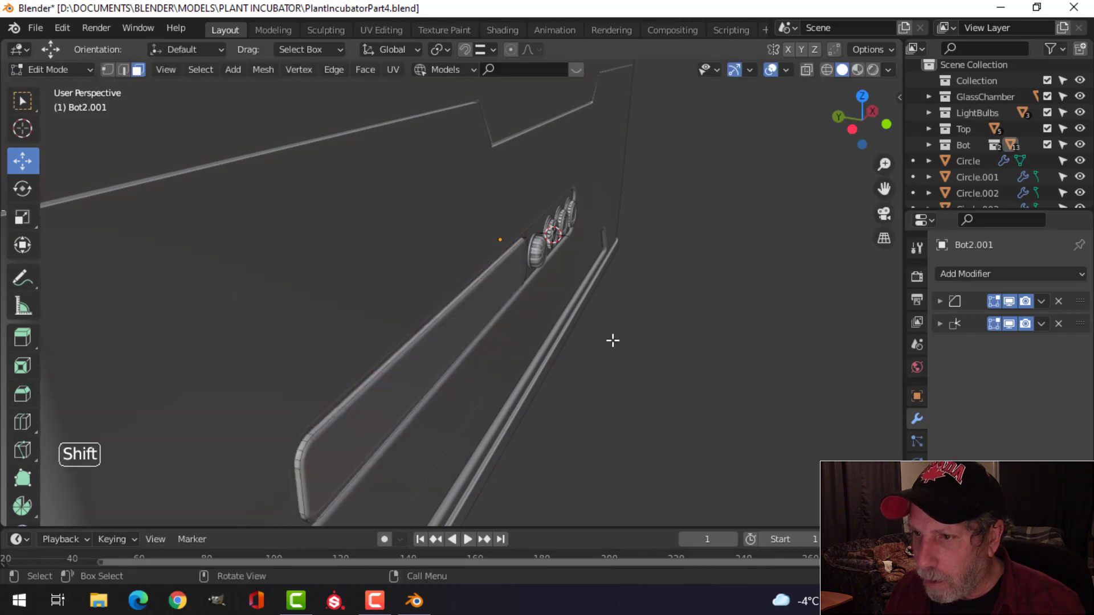
key(Tab)
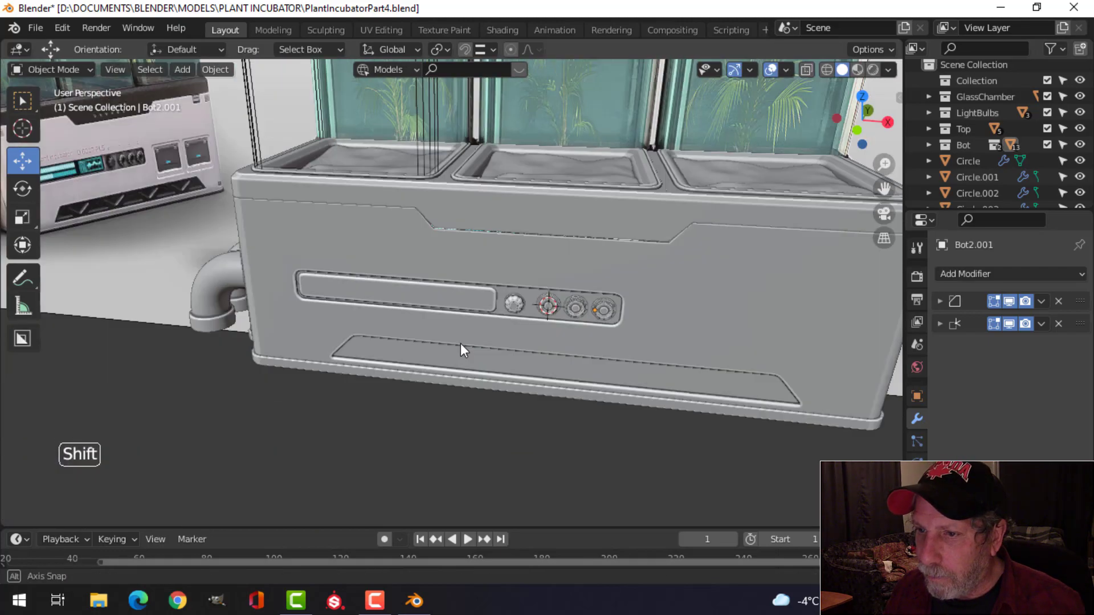
Step: Compare the display panel's knob-side end with the reference image from the front, in both wireframe and solid shading
middle_drag(461, 348, 513, 289)
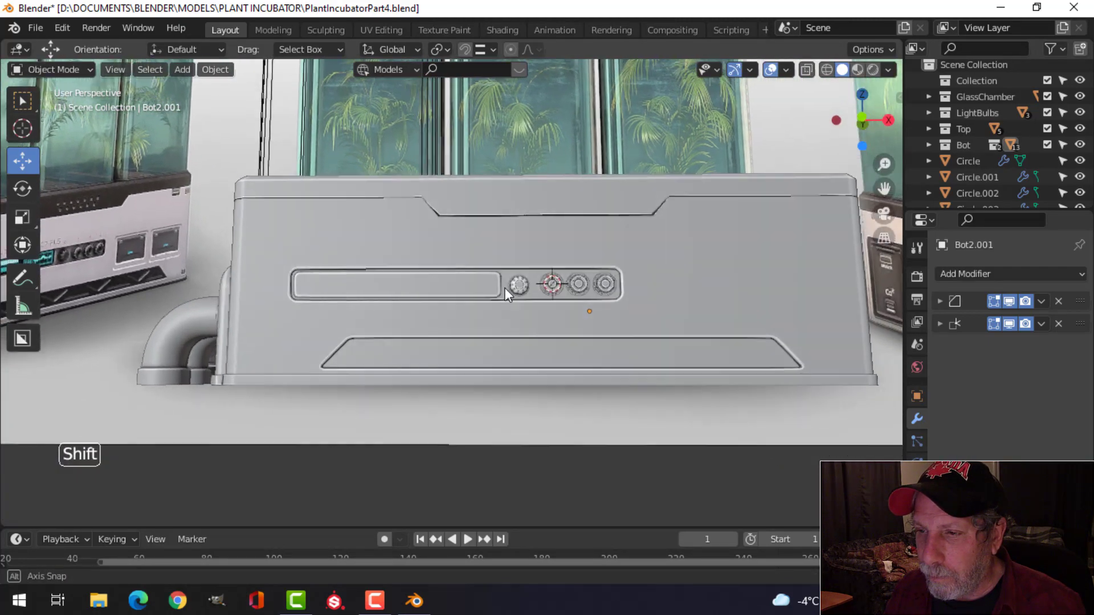
scroll(518, 315, up, 4)
click(515, 293)
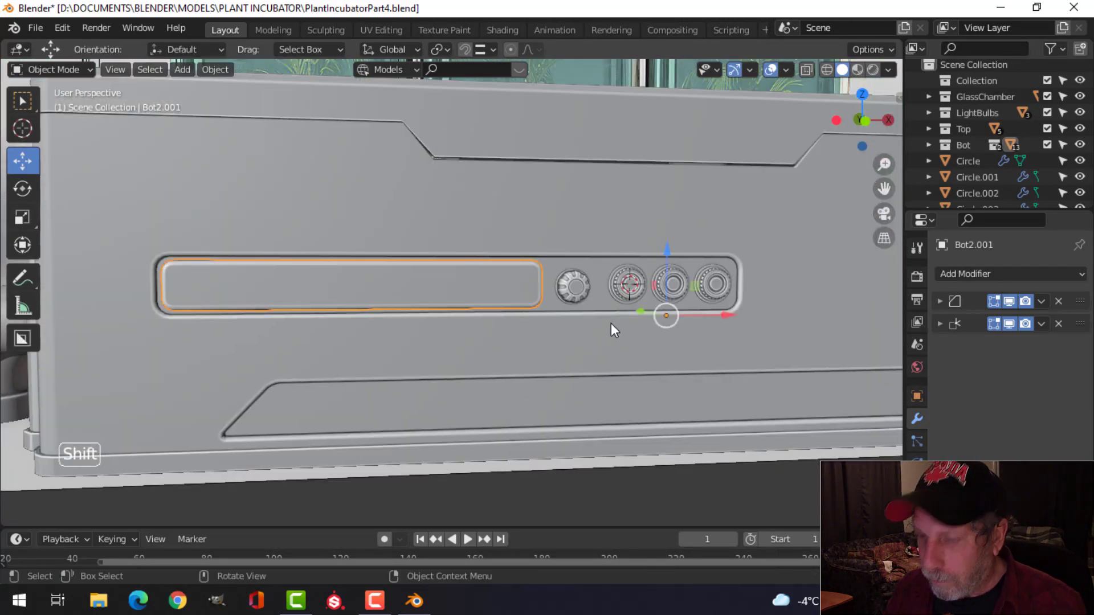
key(KP_1)
key(Tab)
scroll(575, 318, up, 3)
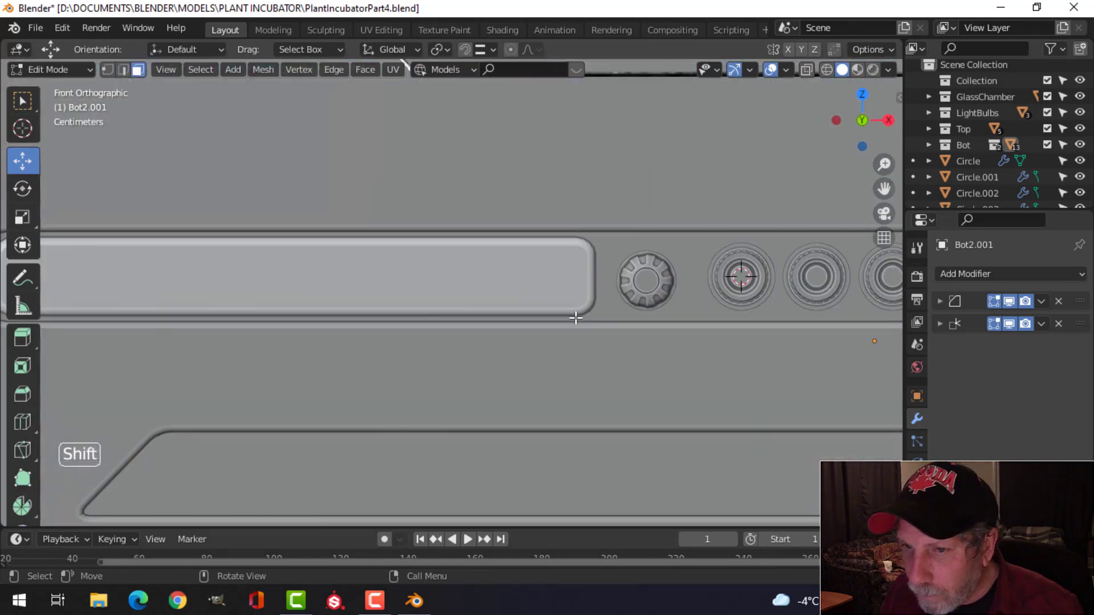
key(z)
click(477, 316)
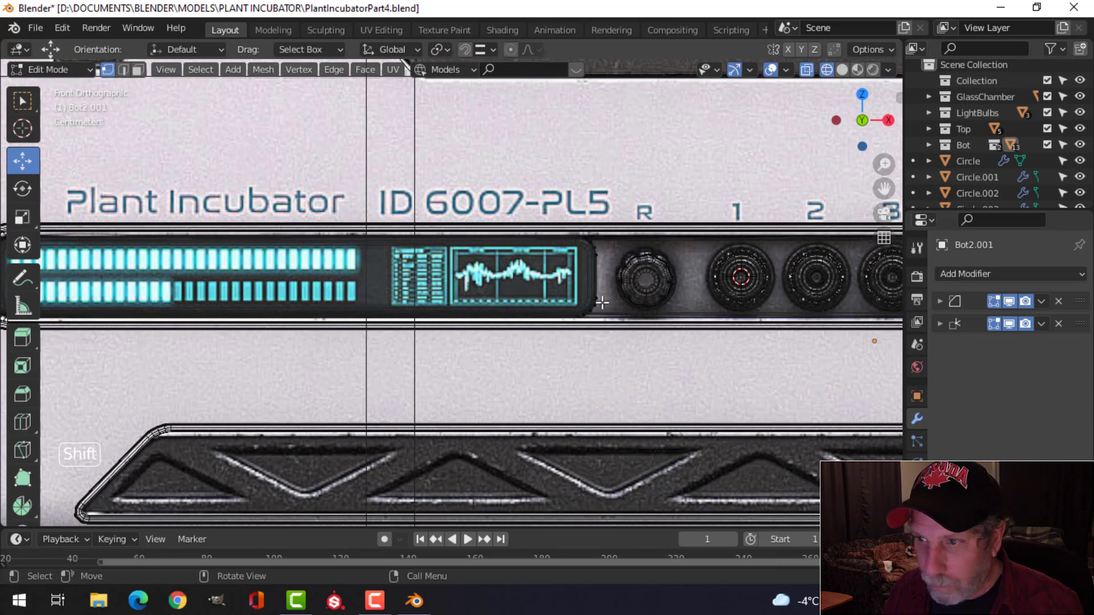
key(z)
click(678, 298)
scroll(610, 275, down, 3)
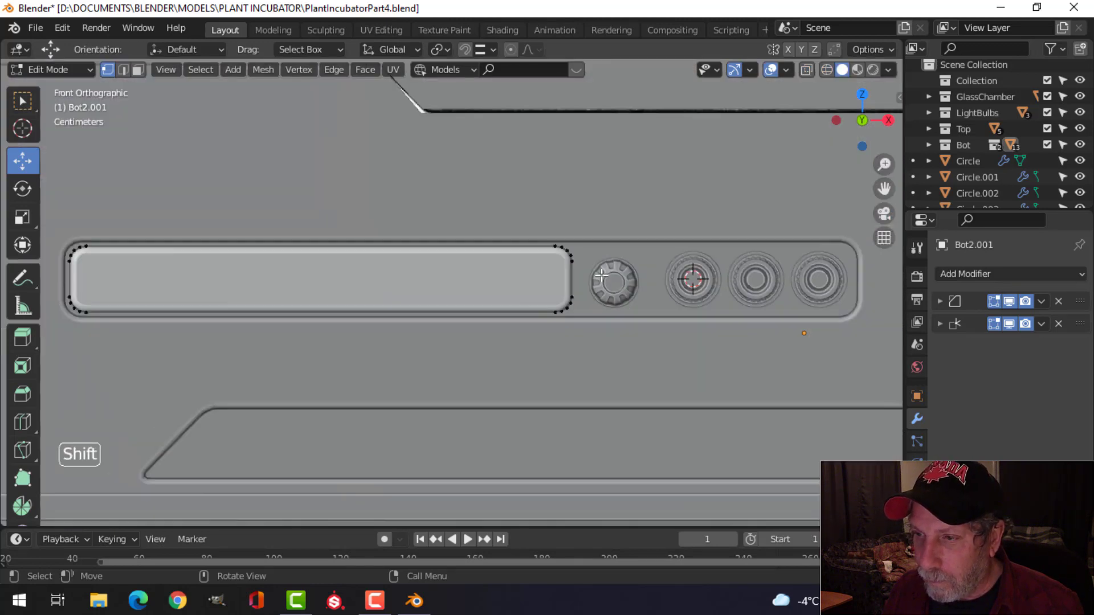
Step: Select the display panel's linked mesh to check its outline against the wireframe reference, and clear the selection in solid shading
key(z)
click(446, 287)
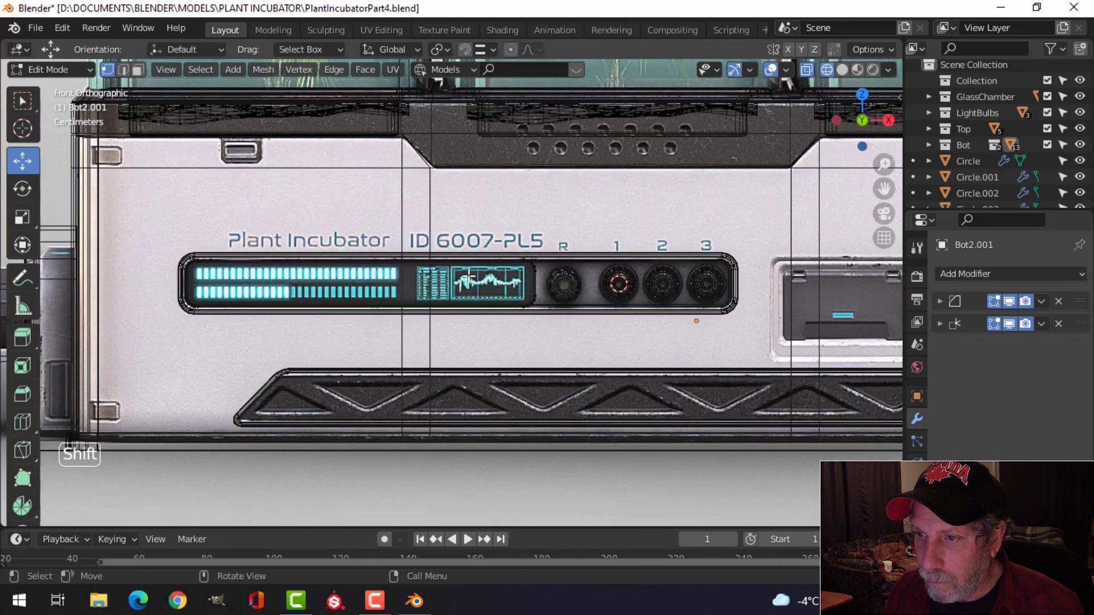
key(b)
drag(479, 219, 560, 344)
scroll(581, 322, up, 2)
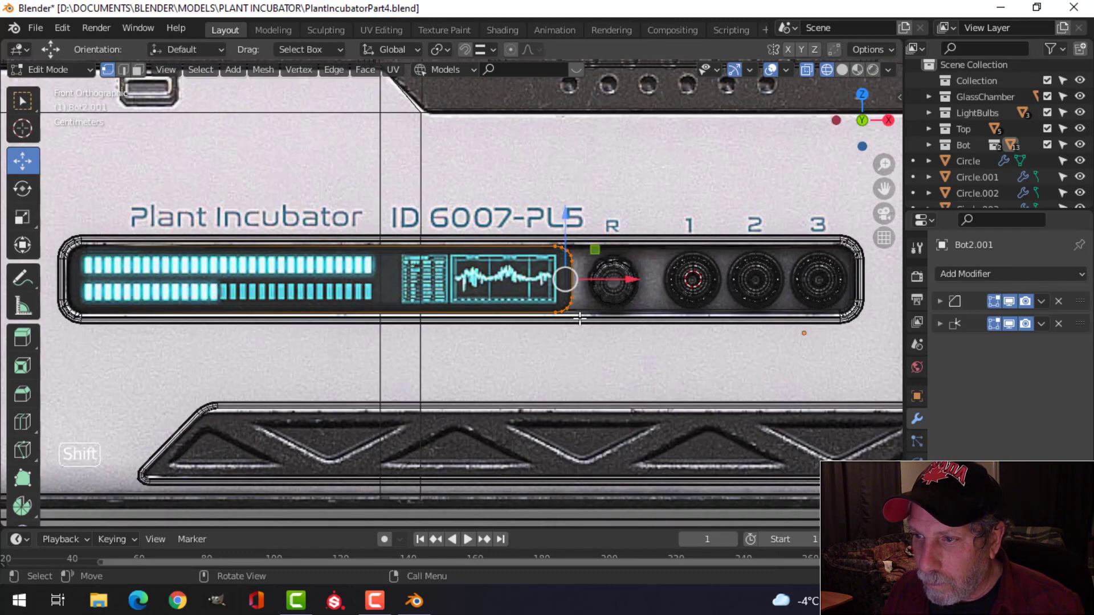
key(ctrl+l)
scroll(581, 321, up, 3)
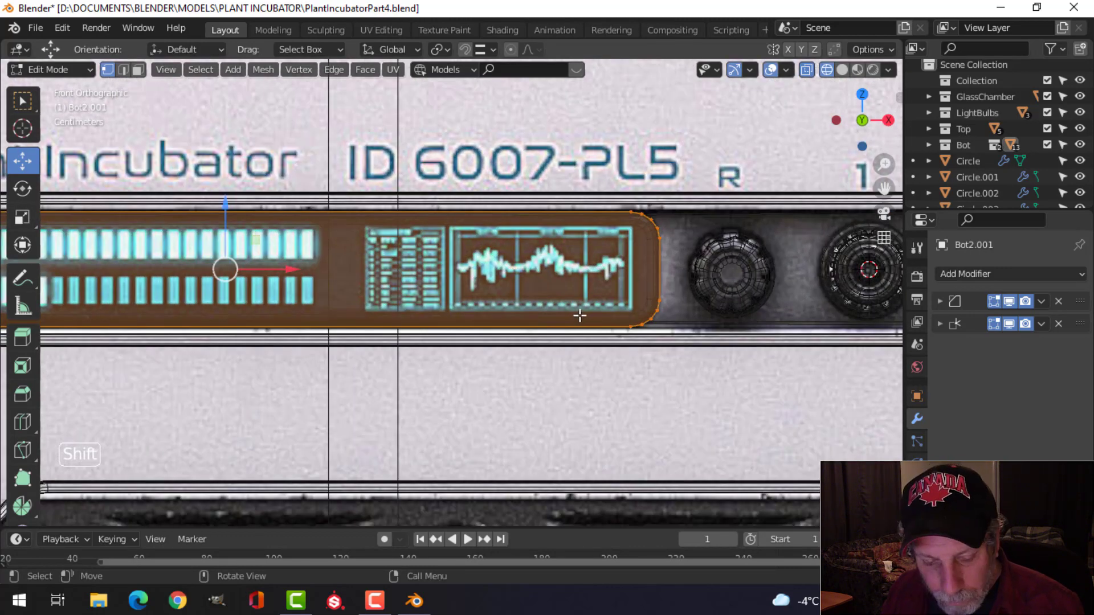
key(z)
click(709, 324)
key(alt+a)
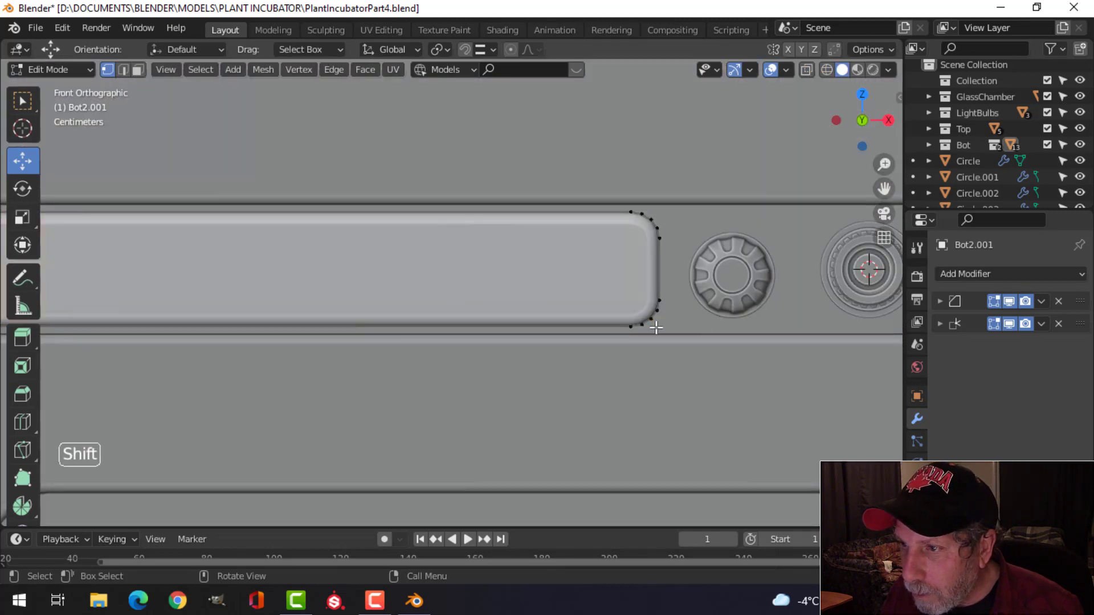
Step: Leave mesh editing of the display panel and save the file PlantIncubatorPart4.blend
scroll(656, 327, down, 4)
key(Tab)
middle_drag(634, 335, 581, 357)
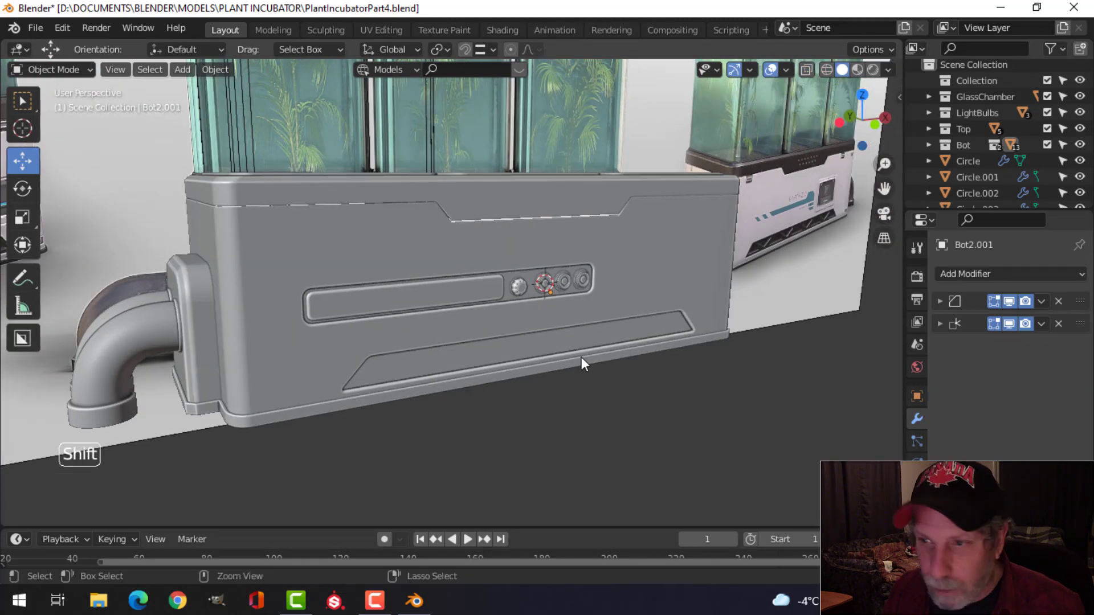
key(ctrl+s)
scroll(581, 357, down, 3)
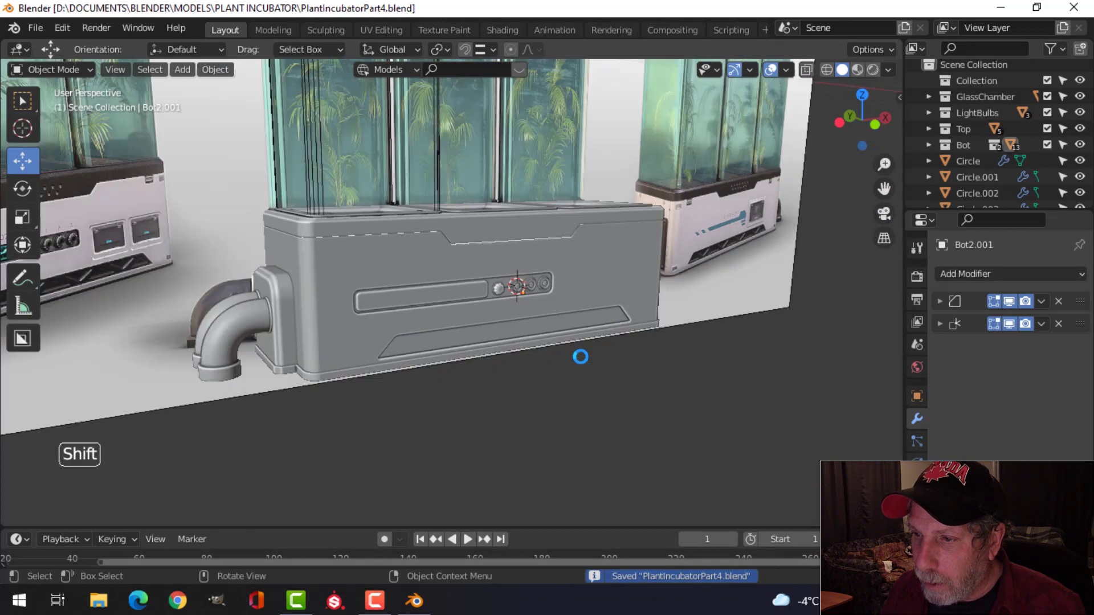
Step: Duplicate all front faces of the housing's lower trapezoidal recess and move the copy -0.063218 m along Y
scroll(566, 302, up, 3)
click(553, 319)
key(Tab)
scroll(427, 317, up, 3)
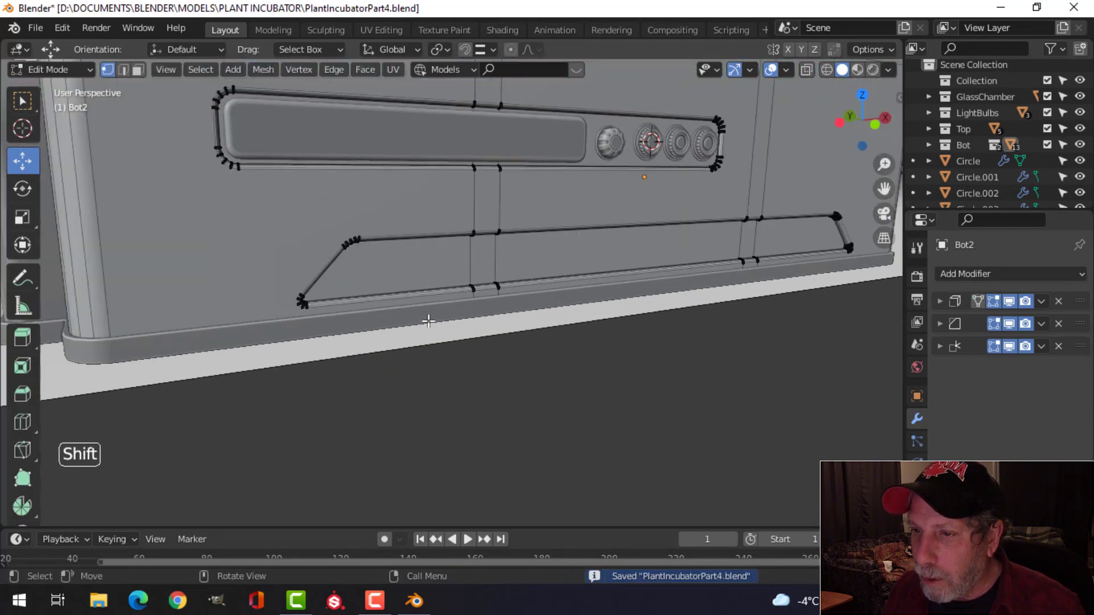
key(3)
click(439, 261)
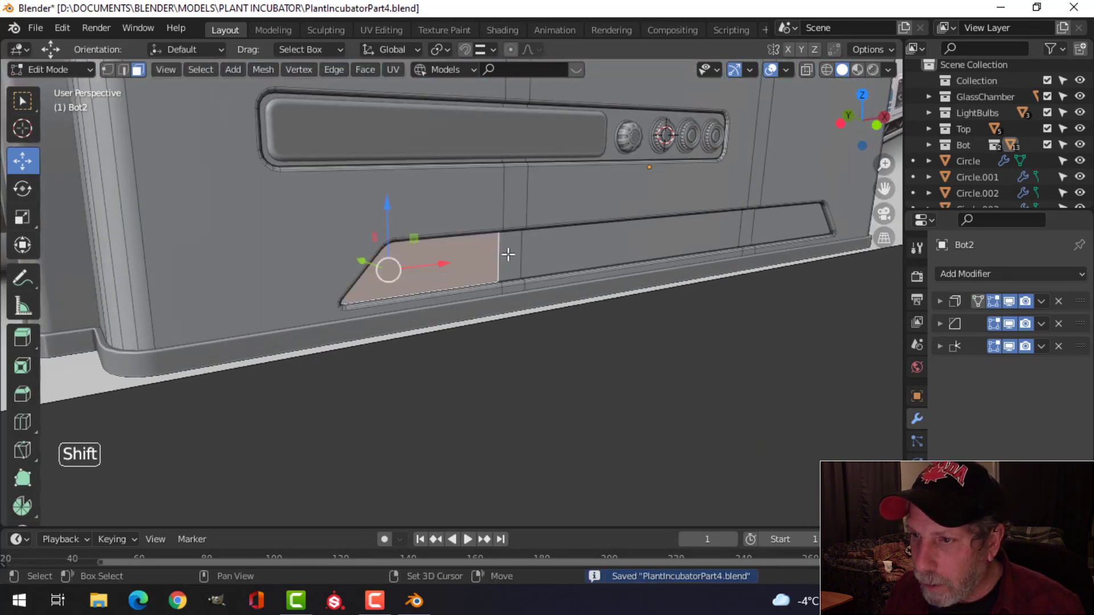
shift+click(567, 250)
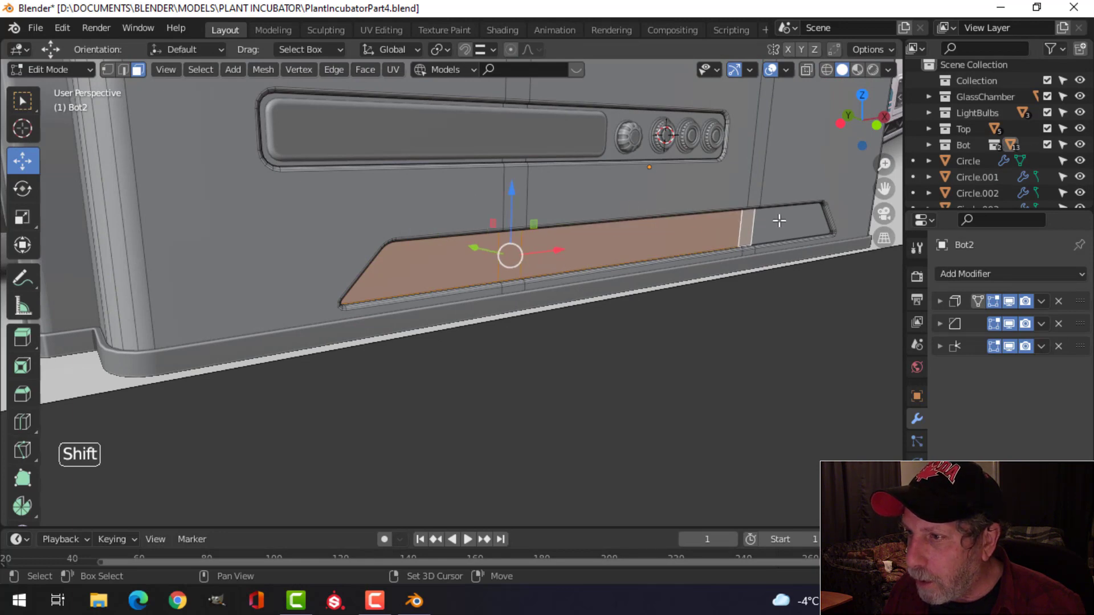
shift+click(778, 221)
middle_drag(778, 221, 619, 311)
key(shift+d)
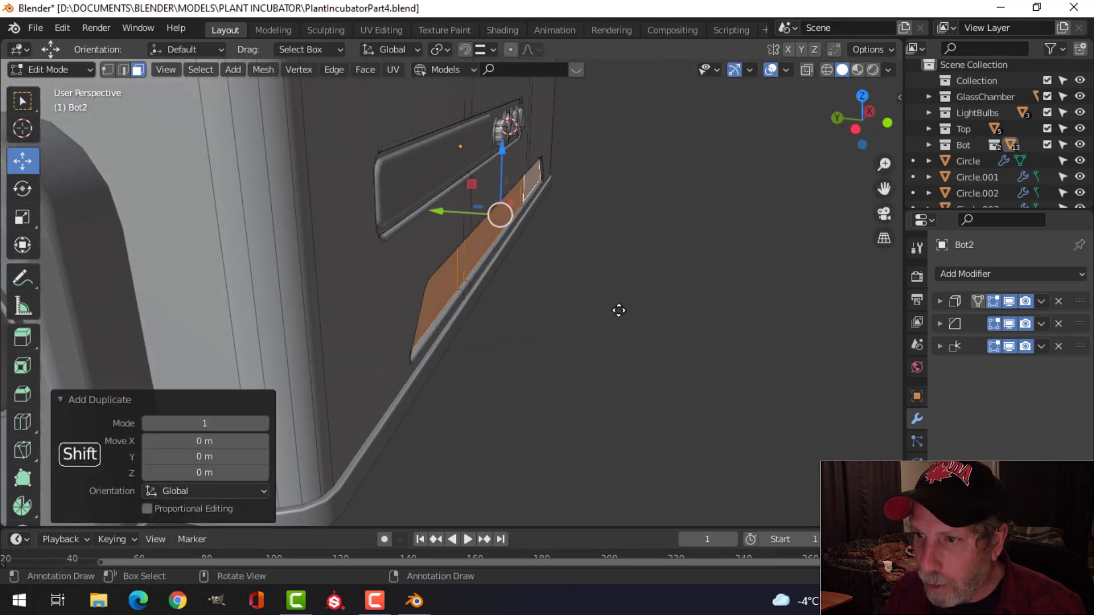
drag(431, 211, 470, 221)
Step: Separate the duplicated trapezoidal faces into their own object and open that object for mesh editing
key(p)
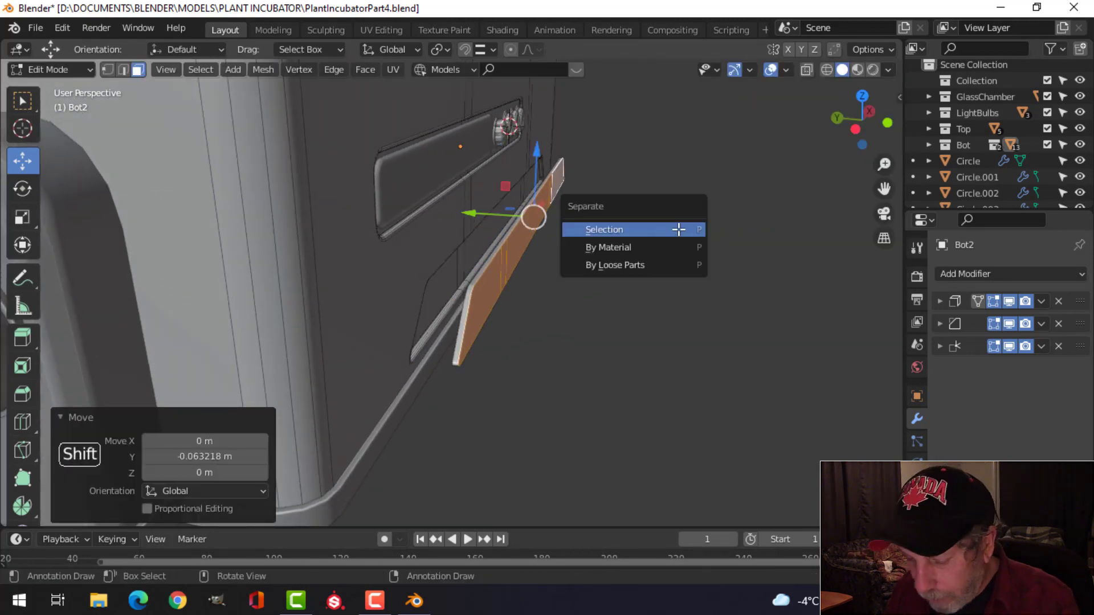
click(678, 229)
key(Tab)
middle_drag(609, 252, 519, 270)
click(519, 270)
key(Tab)
Step: Dissolve the vertical edges crossing the separated trapezoidal panel to make it one face, and leave mesh editing
middle_drag(592, 279, 527, 286)
key(2)
click(463, 284)
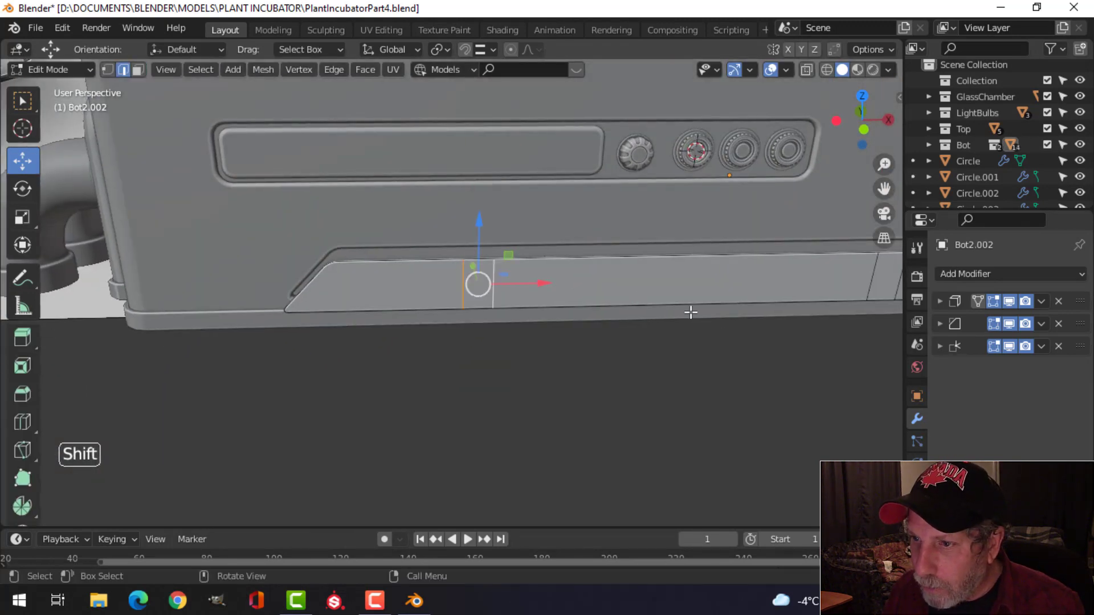
shift+middle_drag(797, 312, 600, 317)
alt+shift+click(655, 284)
key(x)
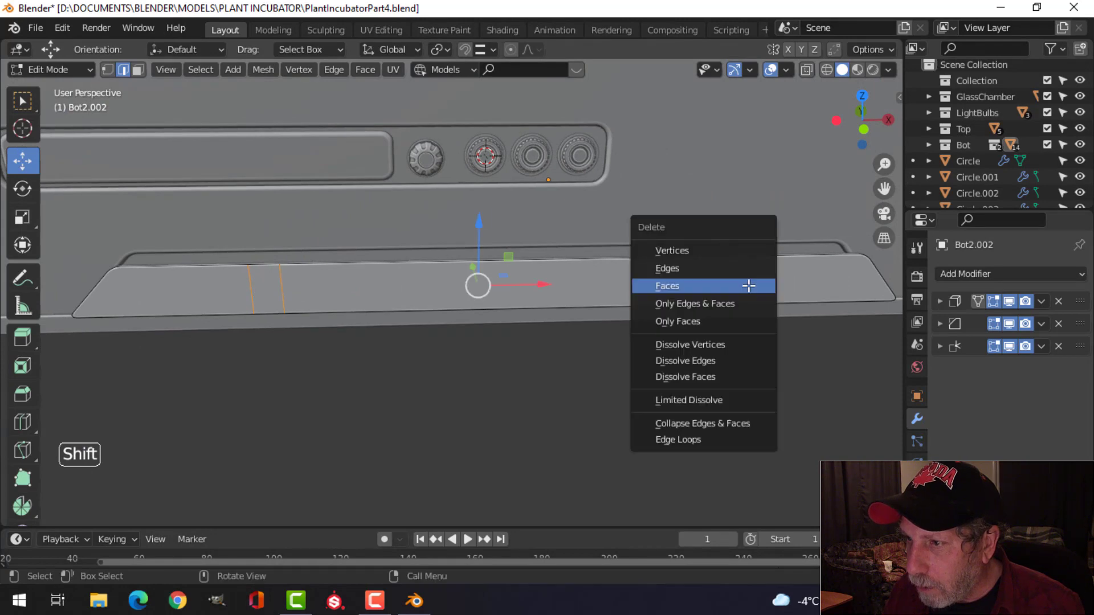
click(712, 361)
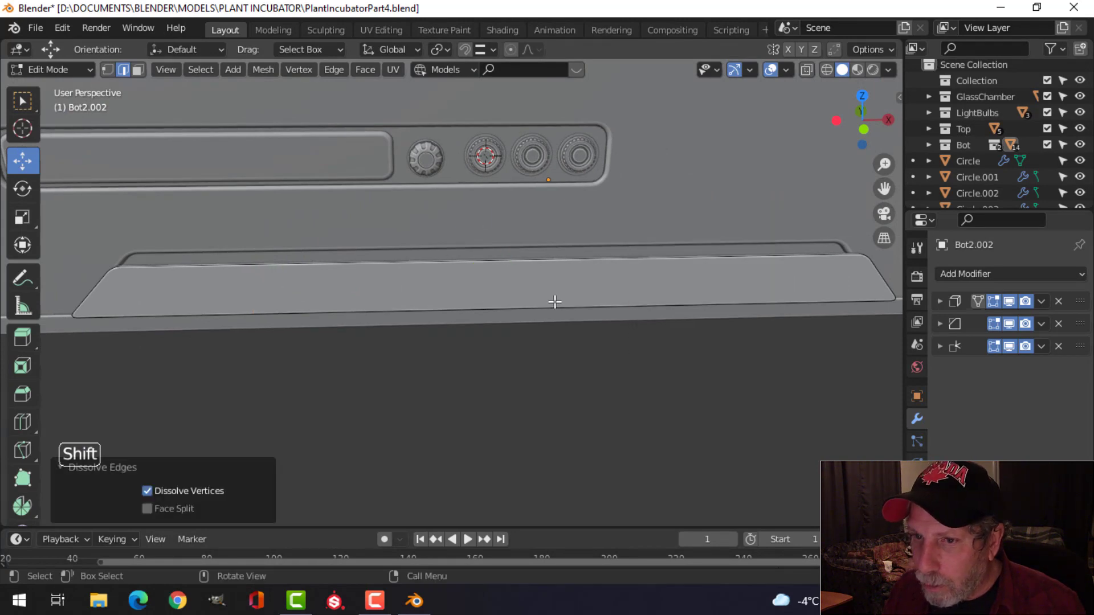
key(Tab)
Step: Apply the Solidify modifier on the separated trapezoidal panel
scroll(503, 302, down, 4)
middle_drag(501, 300, 550, 302)
scroll(608, 305, up, 4)
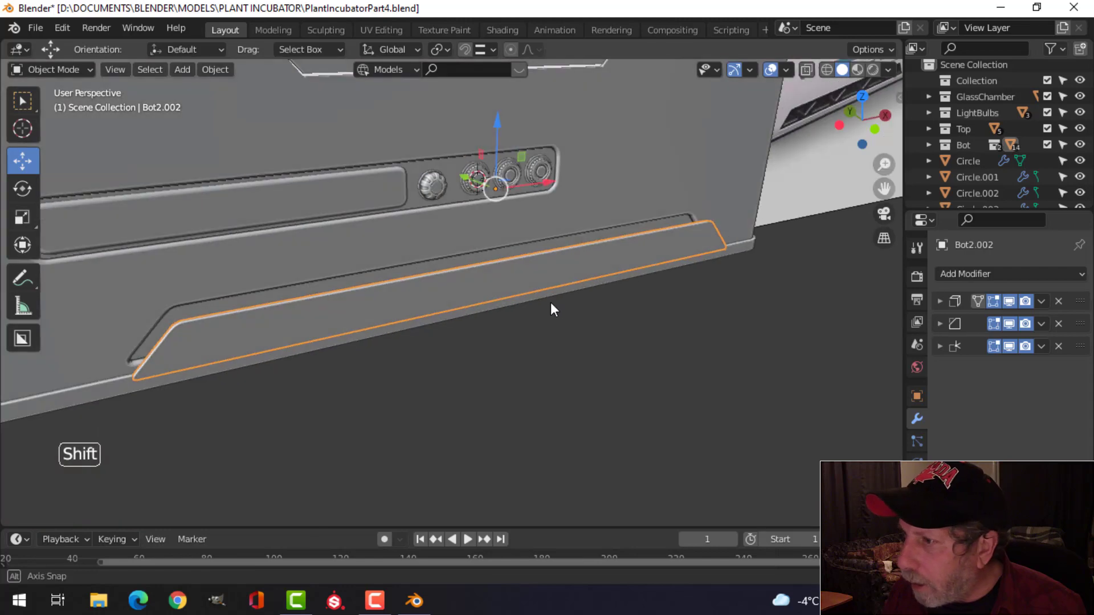
click(1040, 302)
click(1003, 317)
Step: Show the reference's triangular grille pattern in front wireframe view and add a 2 m mesh plane
middle_drag(693, 312, 501, 295)
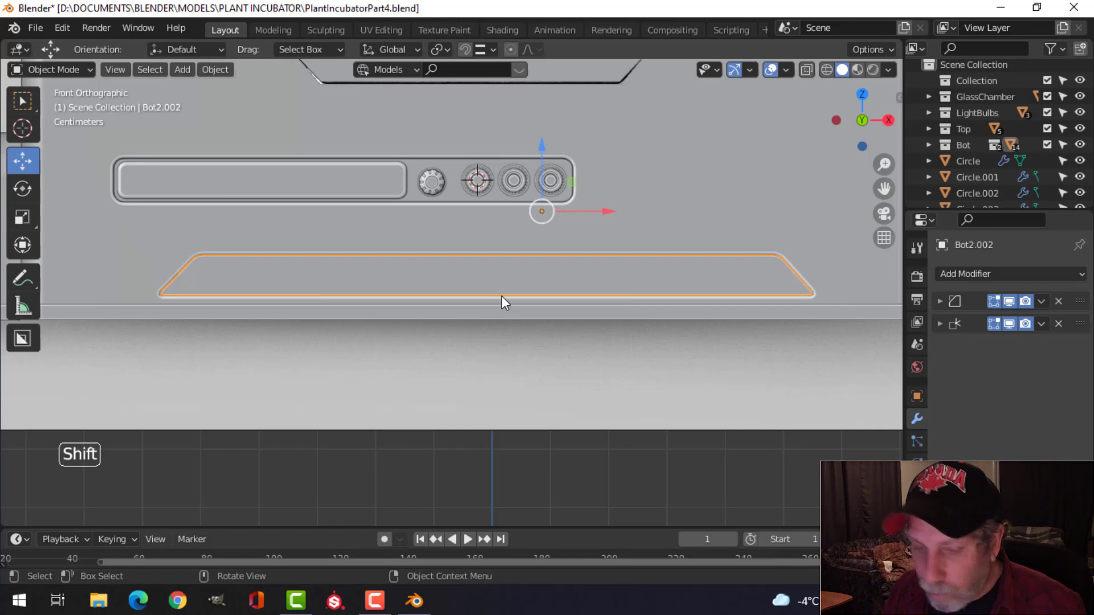
key(z)
click(369, 292)
scroll(382, 273, up, 3)
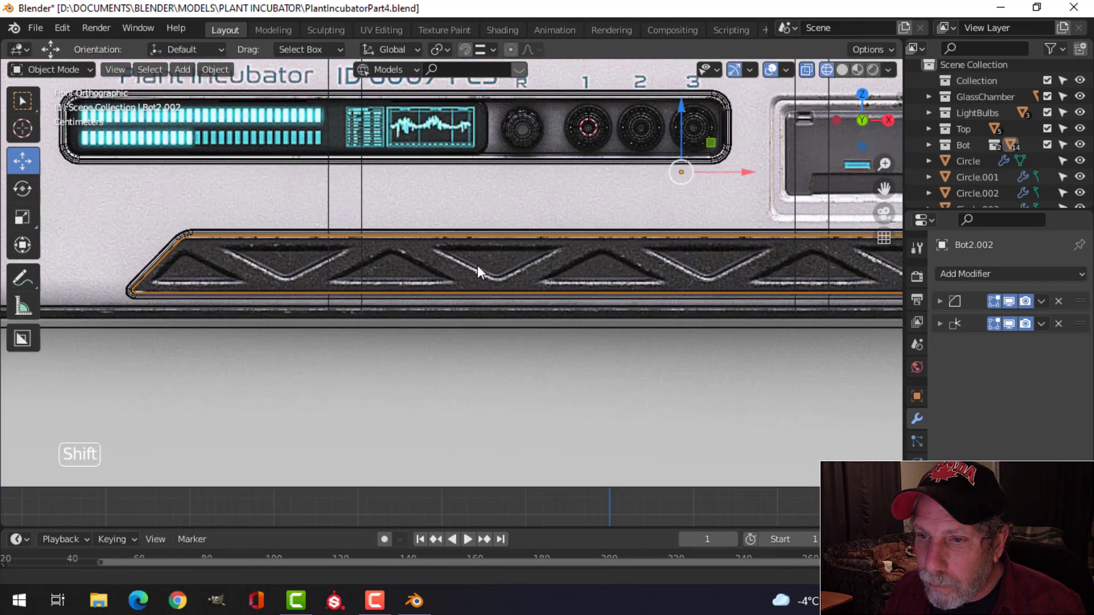
shift+middle_drag(329, 283, 389, 295)
scroll(389, 295, down, 3)
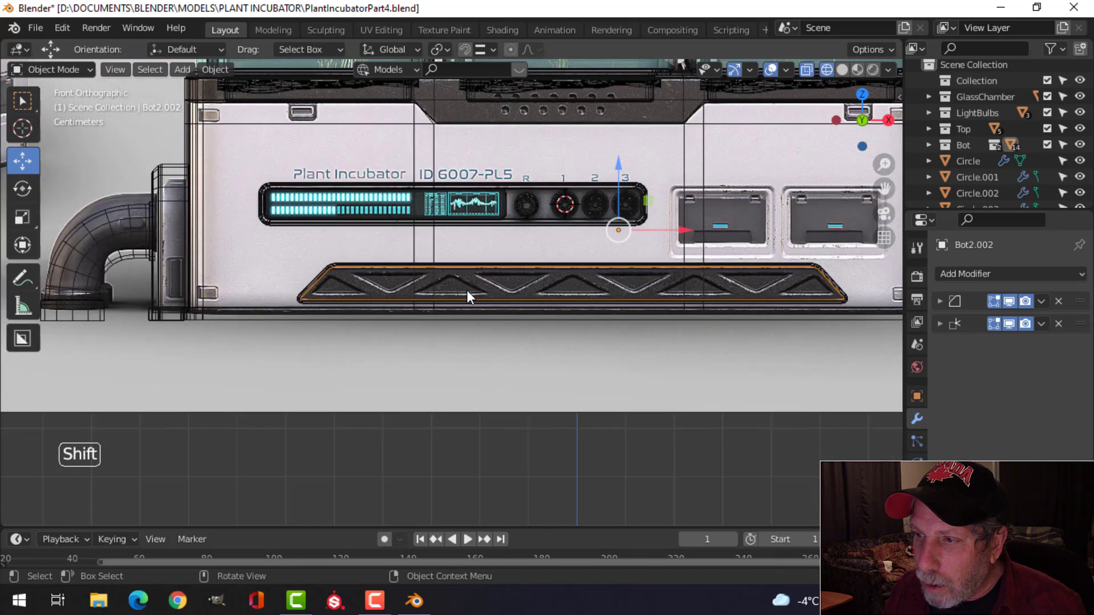
shift+middle_drag(482, 288, 402, 283)
key(shift+a)
mouse_move(376, 228)
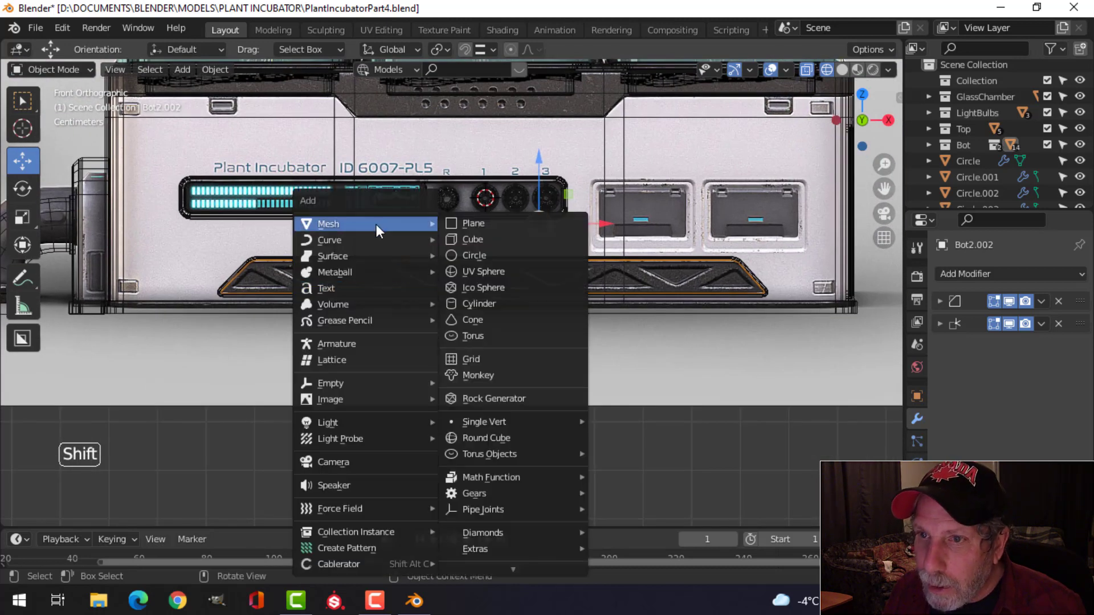
click(468, 224)
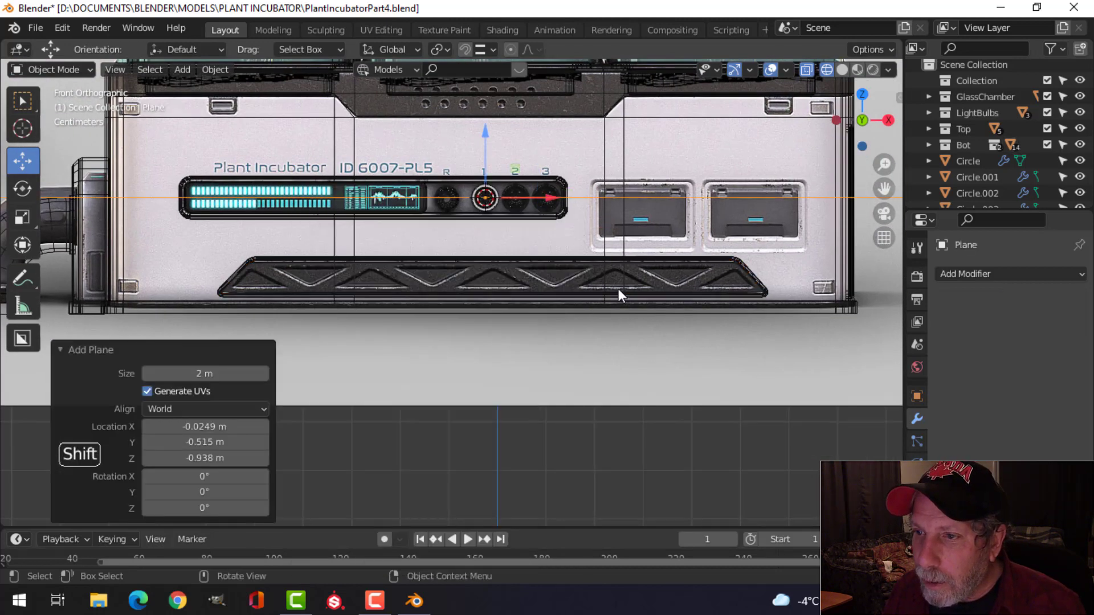
Step: Scale the new plane to 0.205 and move it -0.35941 m in X and -0.15569 m in Z onto the trapezoidal panel
key(s)
click(518, 246)
key(g)
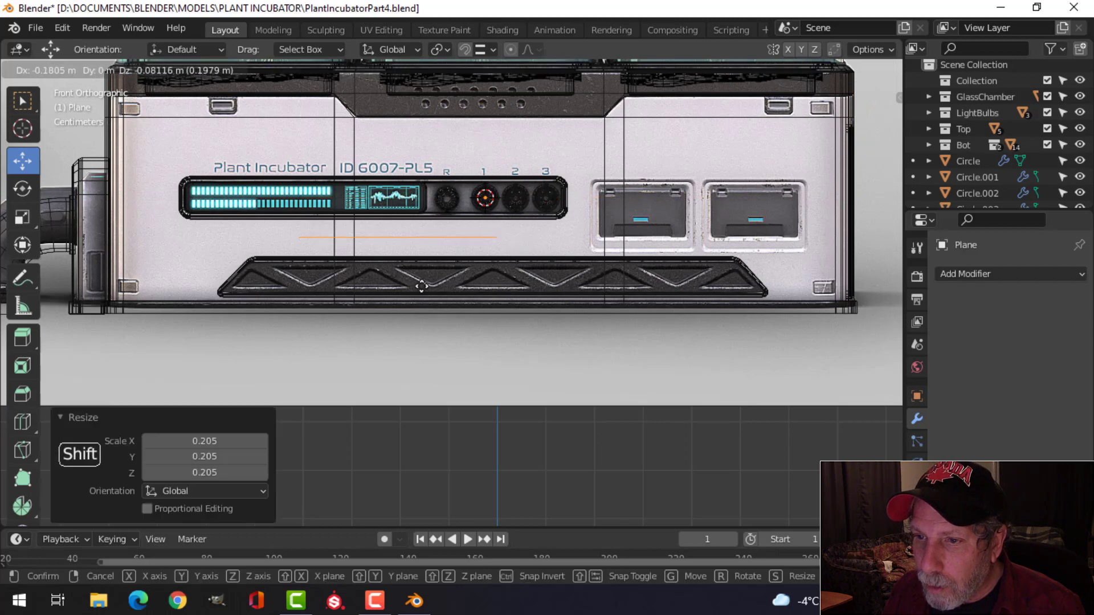
click(355, 321)
Step: Rotate the new plane 90° about the X axis so it faces the front
text(rx)
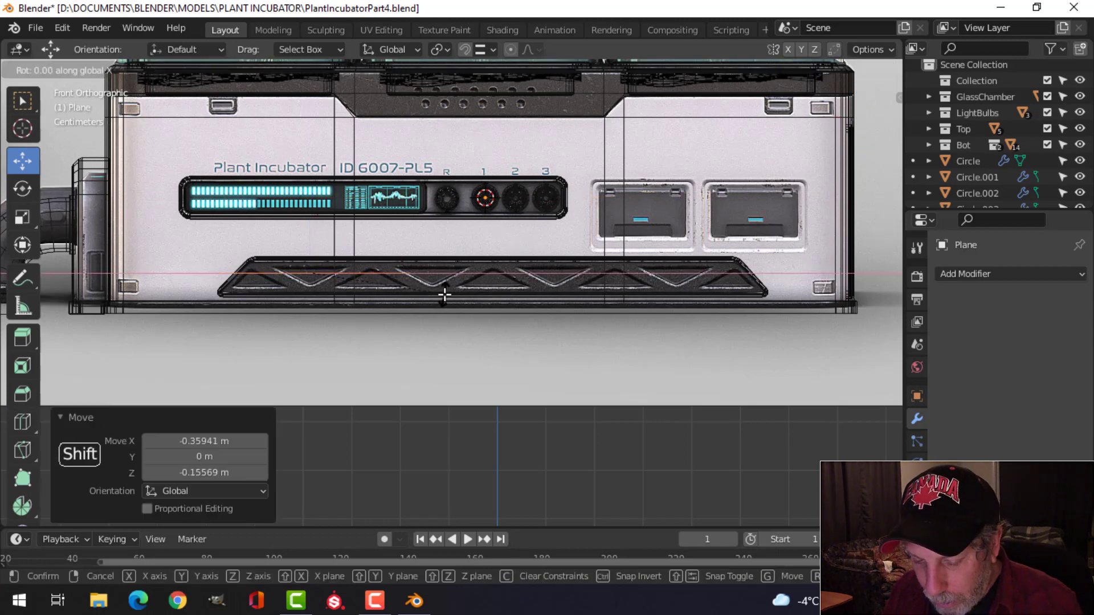
text(90)
key(Return)
Step: Scale the plane down to about 0.31 and move it -0.046927 m in Z over the first inverted triangle
scroll(406, 284, up, 1)
shift+middle_drag(405, 284, 479, 313)
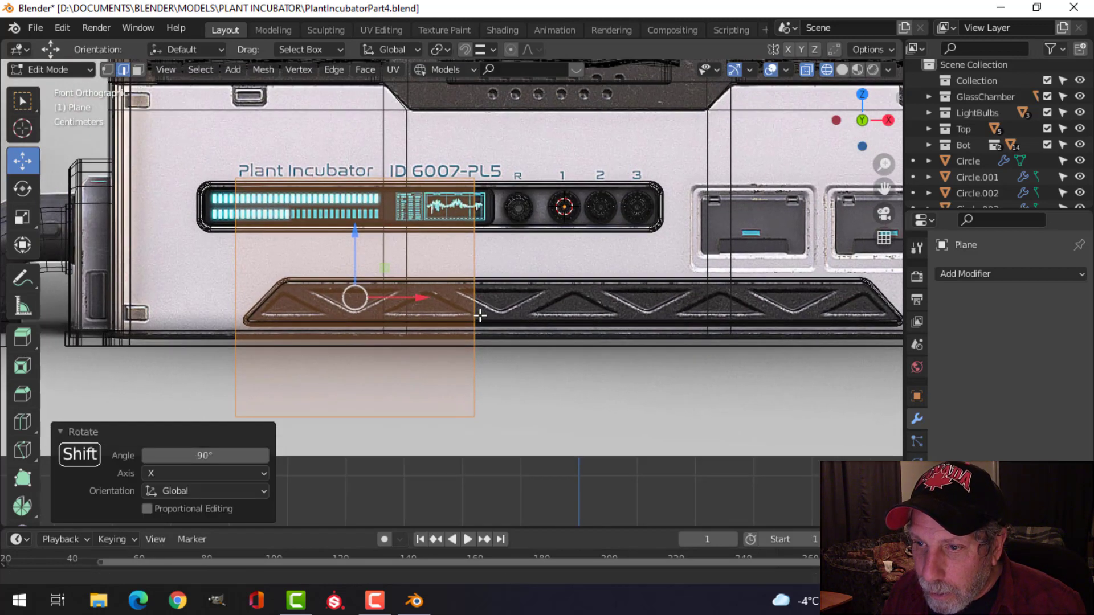
key(s)
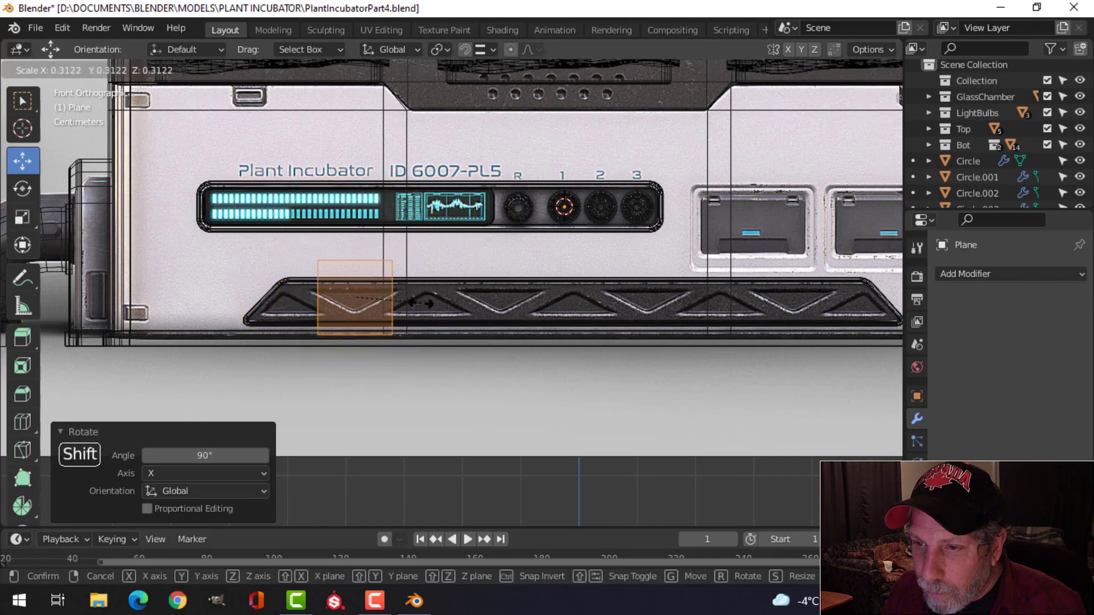
click(352, 244)
key(g)
key(z)
click(349, 268)
Step: Move the plane's upper two vertices -0.003195 m in Z onto the upper edge of the reference's first inverted triangle
scroll(365, 290, up, 3)
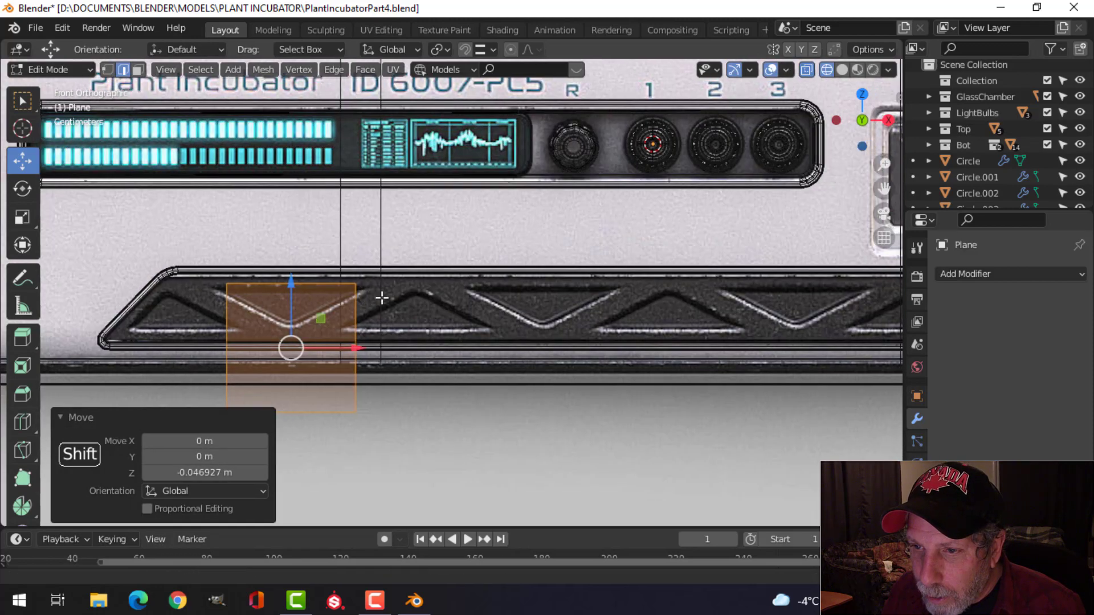
shift+middle_drag(379, 298, 447, 296)
click(315, 284)
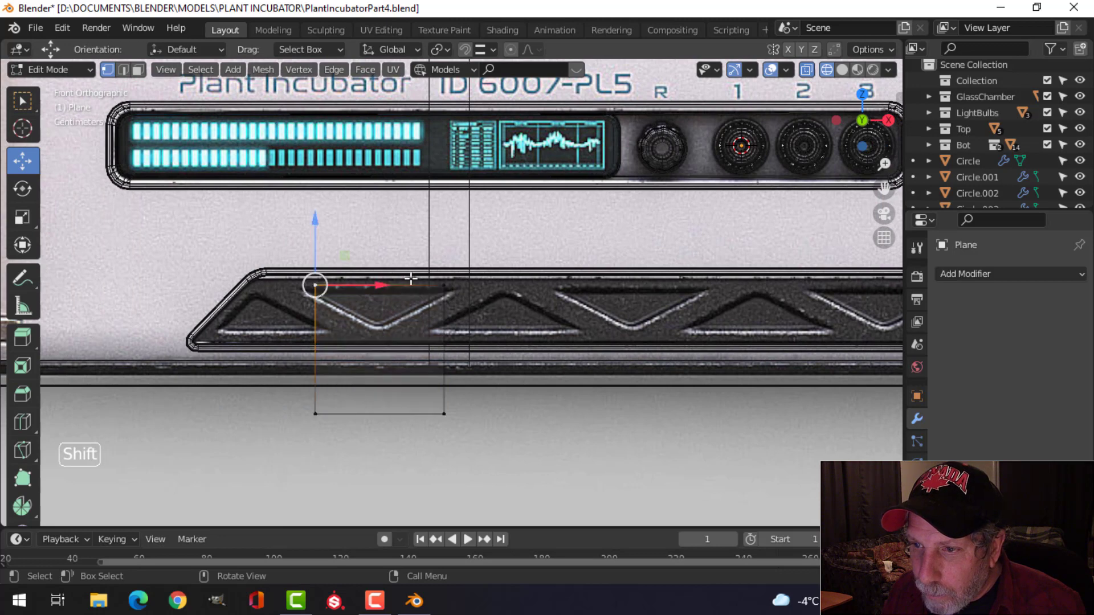
shift+click(444, 285)
key(s)
click(377, 231)
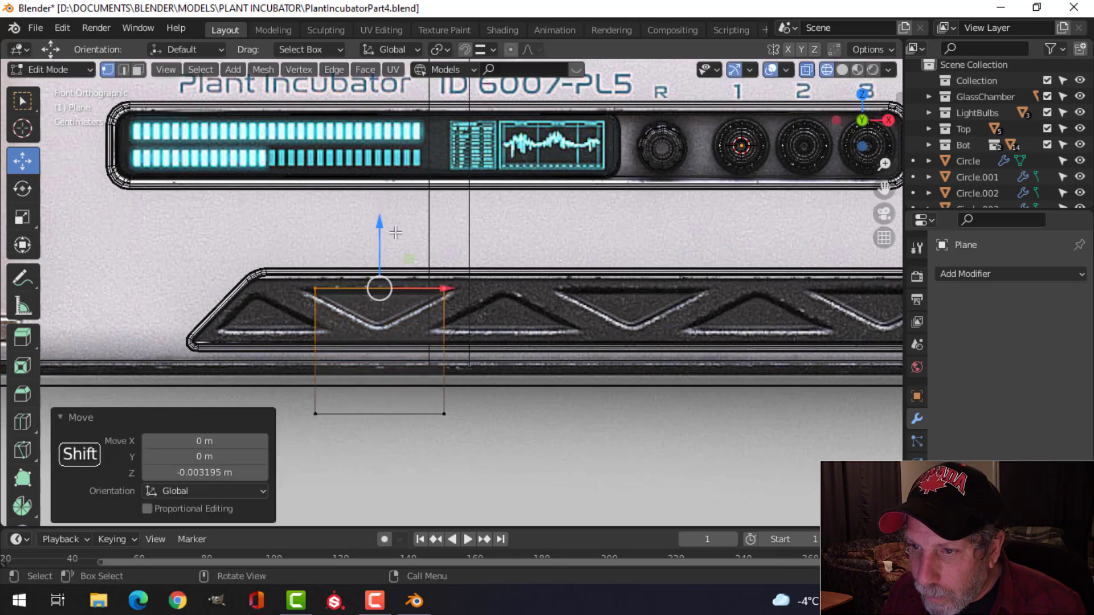
Step: Move the plane's lower two vertices 0.084666 m up in Z and scale them close together at the inverted triangle's tip
click(455, 414)
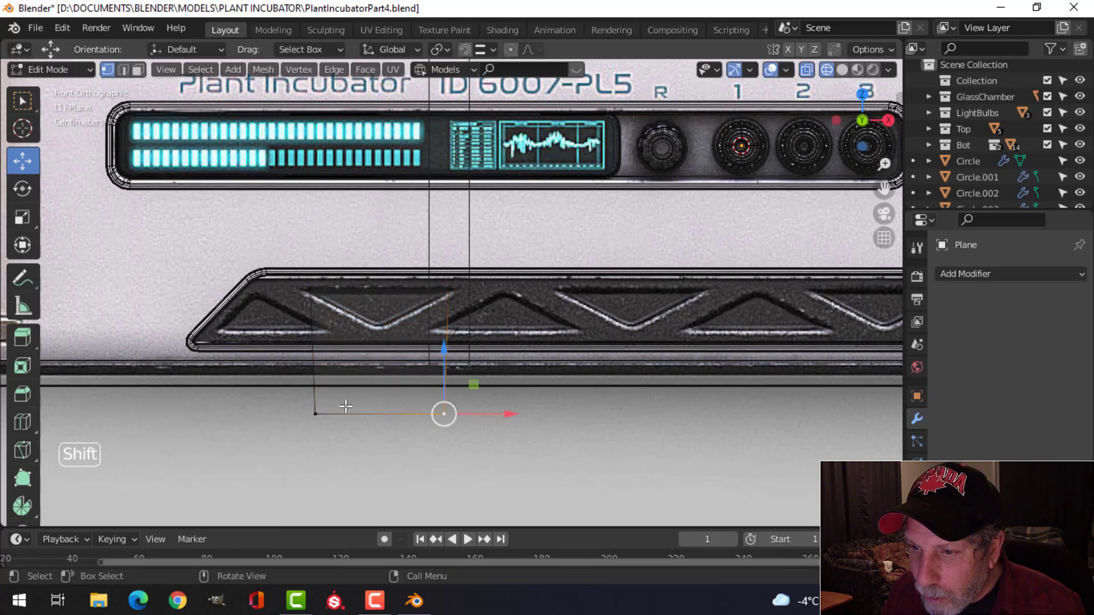
shift+click(317, 412)
drag(378, 350, 380, 259)
key(s)
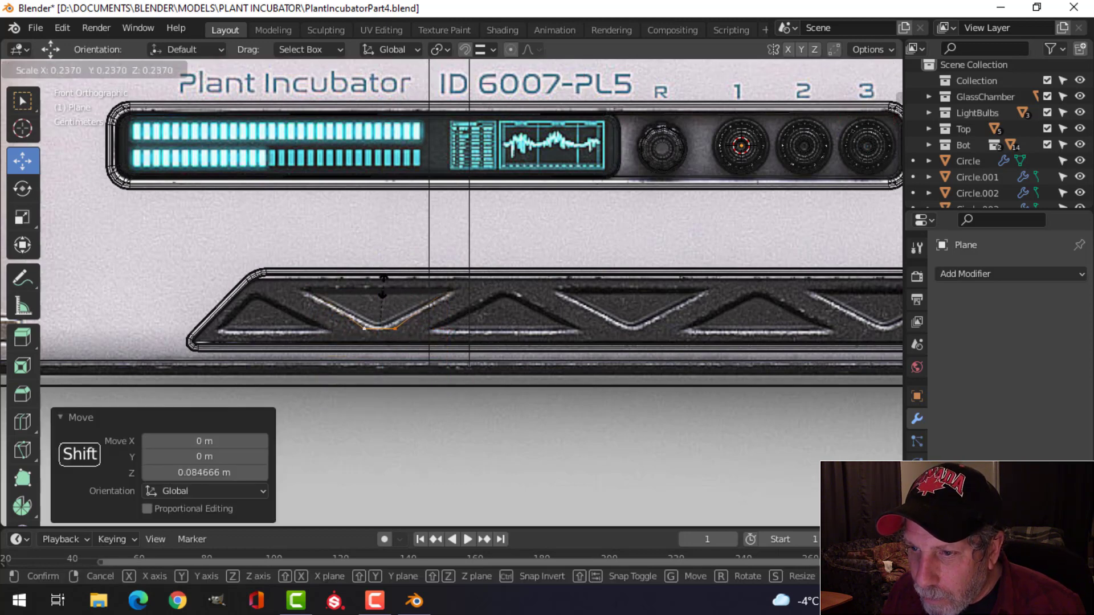
click(399, 316)
Step: Scale the inverted triangle's upper two vertices by 1.080 and move them -0.001664 m in Z to match the reference
click(468, 291)
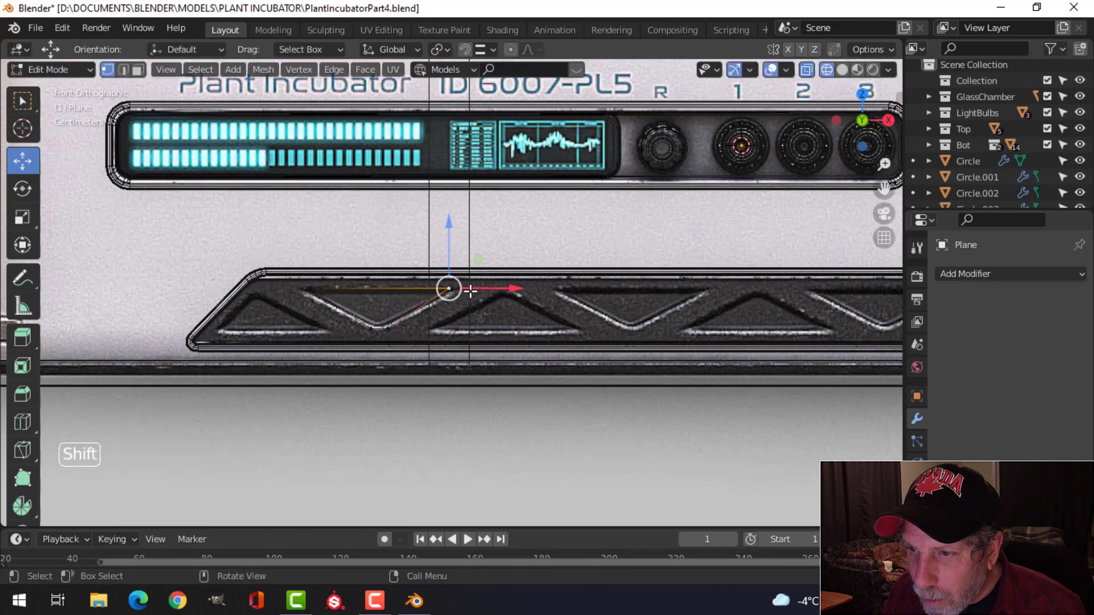
key(a)
scroll(503, 340, up, 2)
shift+middle_drag(478, 325, 505, 327)
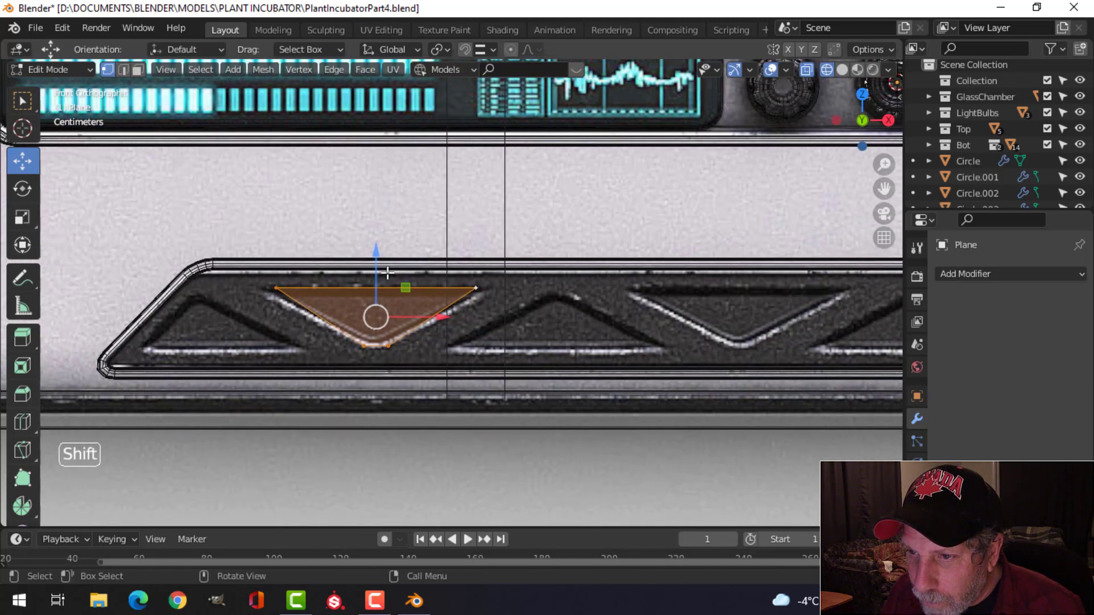
drag(385, 258, 449, 269)
click(276, 288)
shift+click(478, 288)
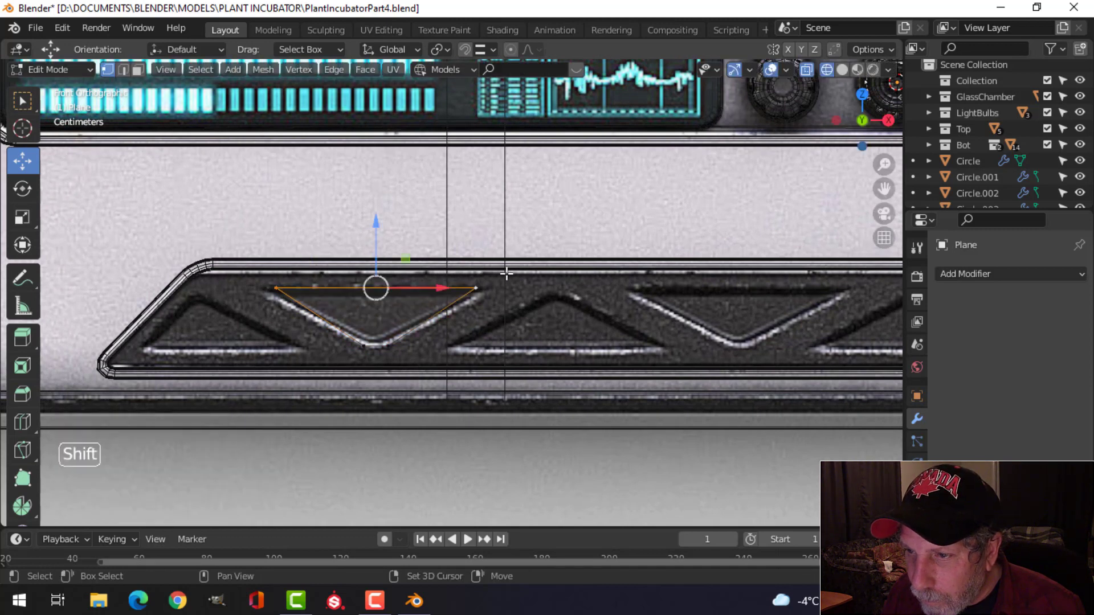
key(s)
click(560, 285)
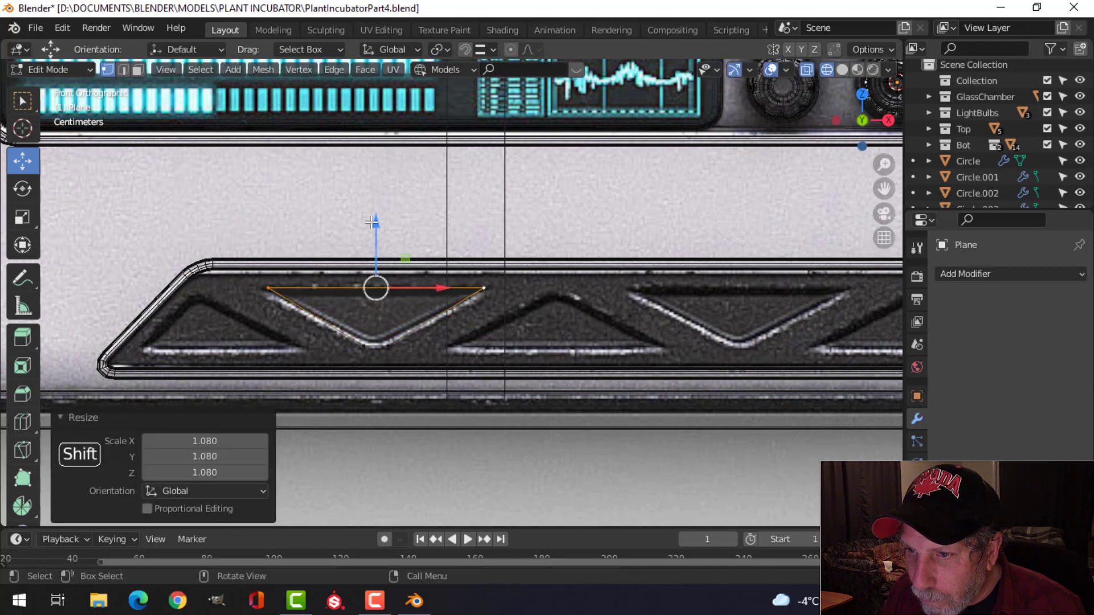
drag(372, 222, 369, 228)
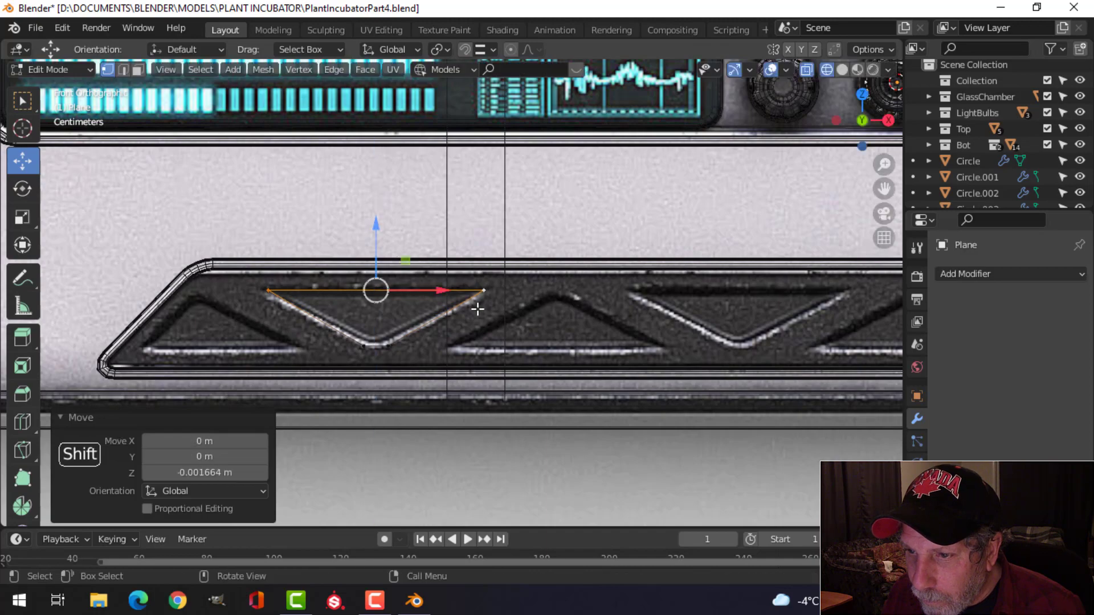
Step: Bevel all vertices of the inverted triangle with 4 segments and a width of about 0.005 m
key(alt+a)
key(a)
middle_drag(459, 331, 587, 355)
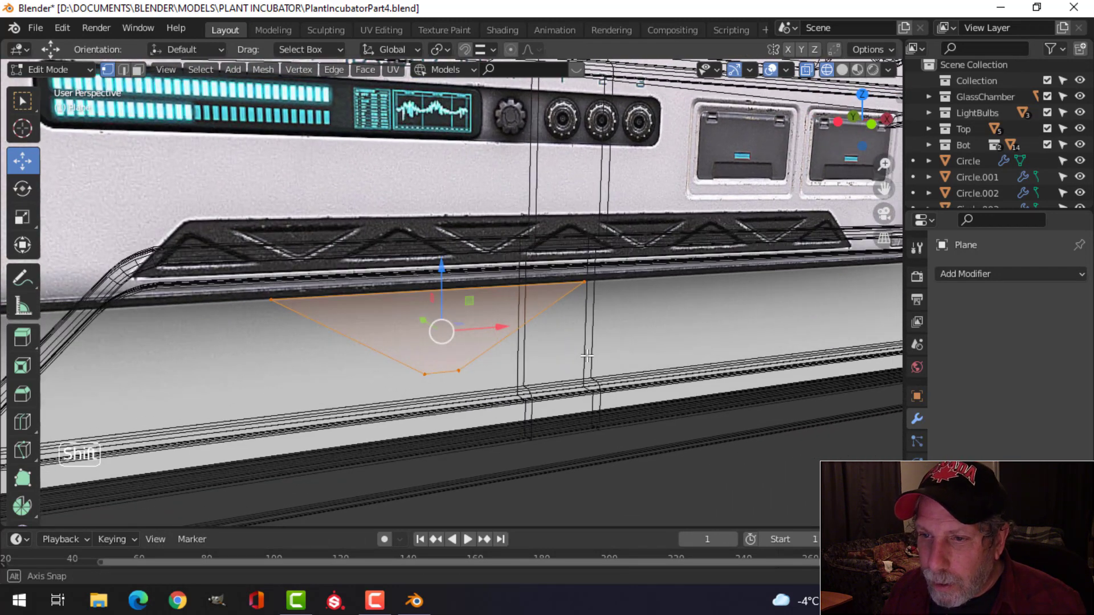
key(ctrl+shift+b)
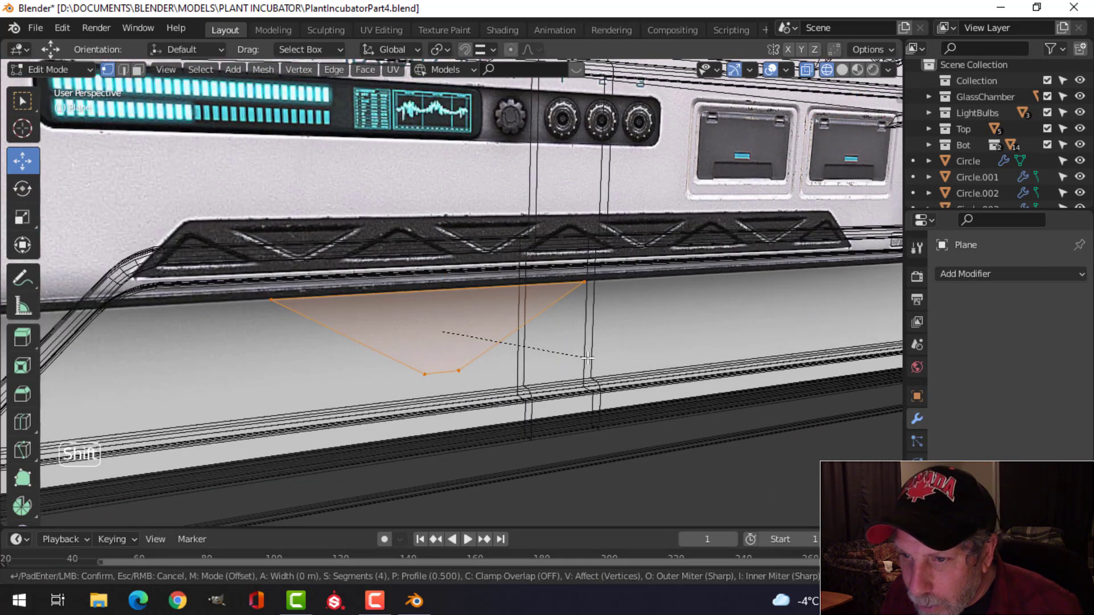
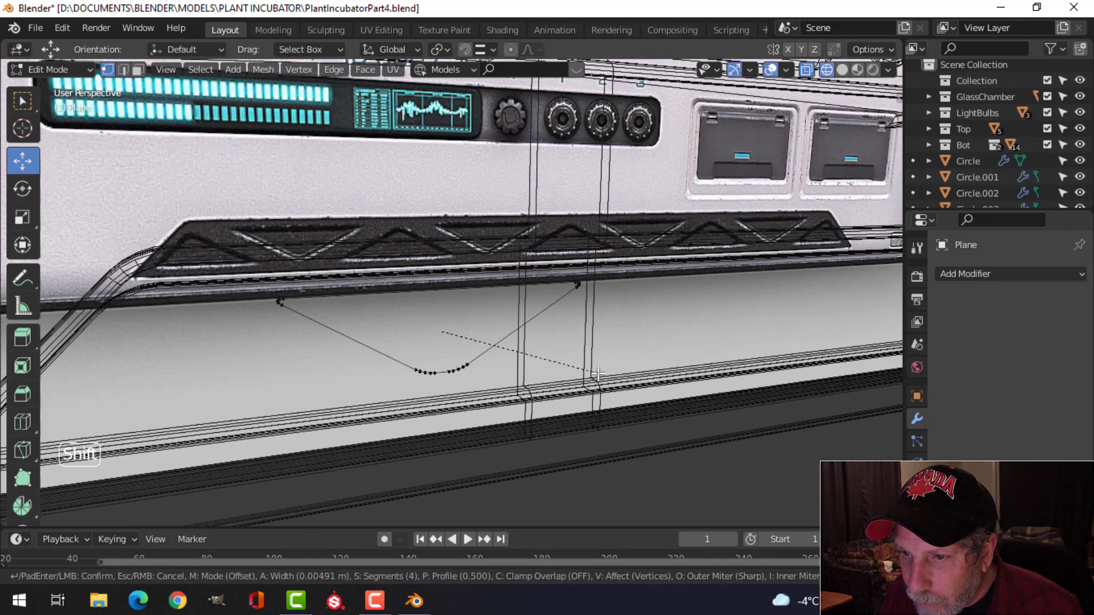
click(597, 374)
Step: Extrude the rounded triangle face 0.01292 m along its normal and switch to solid shading
key(a)
middle_drag(537, 358, 664, 383)
key(e)
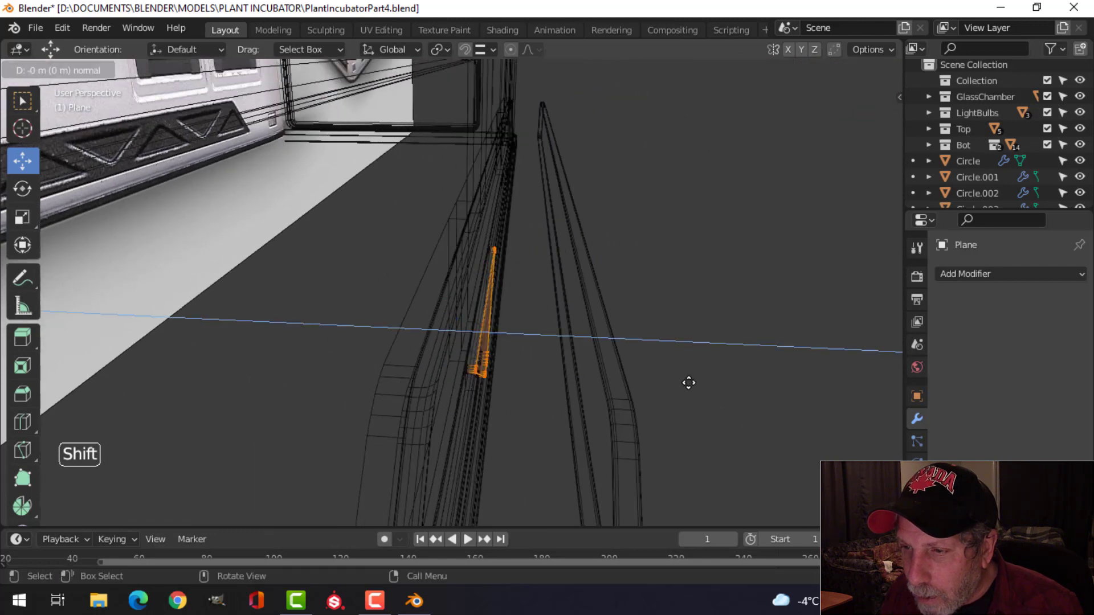
click(707, 384)
key(x)
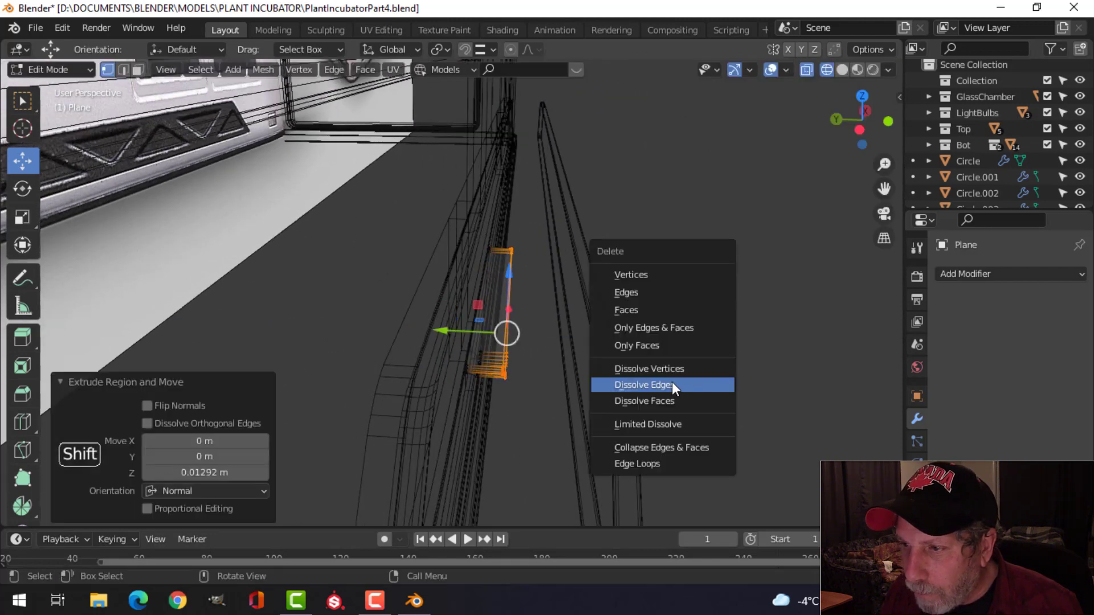
key(Escape)
key(z)
click(741, 379)
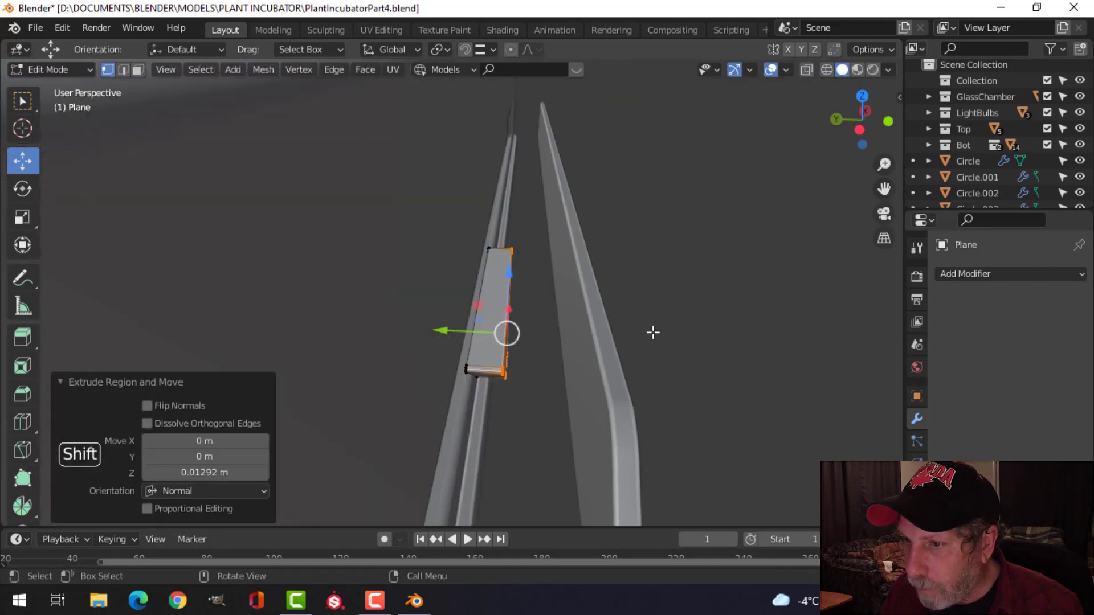
Step: Correct the face normals of the whole extruded triangle and leave mesh editing
mouse_move(652, 330)
middle_down()
mouse_move(596, 337)
mouse_move(634, 336)
mouse_move(586, 325)
mouse_move(600, 326)
middle_up()
key(a)
key(alt+n)
click(640, 336)
key(Tab)
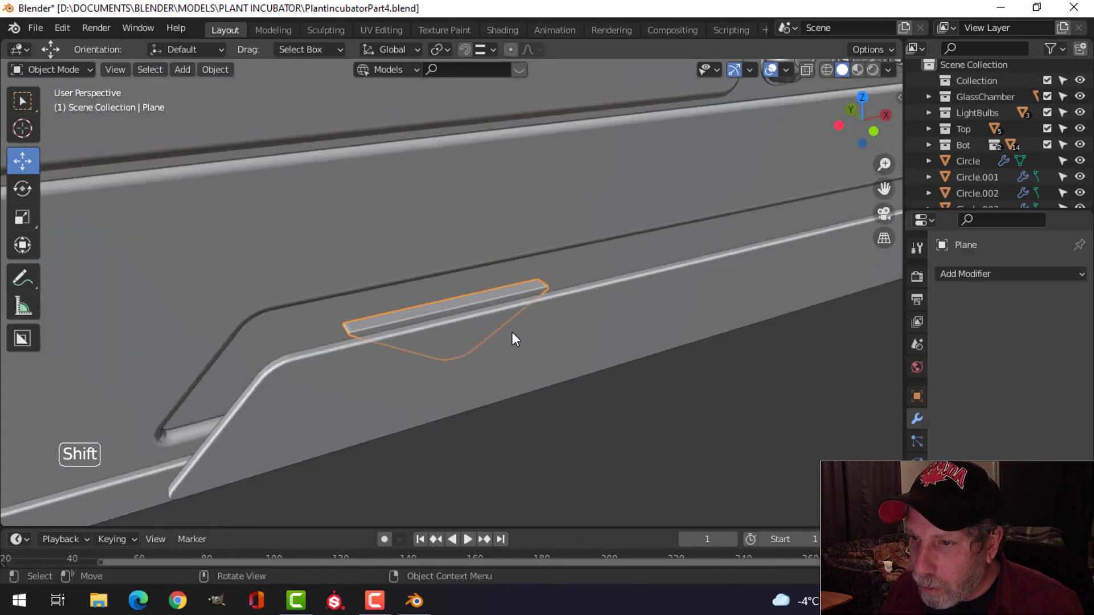
Step: Move the extruded triangle mesh along Y so it passes through the trapezoidal panel, and reselect the triangle object
key(Tab)
middle_drag(511, 332, 590, 339)
drag(428, 319, 497, 337)
middle_drag(497, 337, 491, 316)
key(Tab)
click(514, 320)
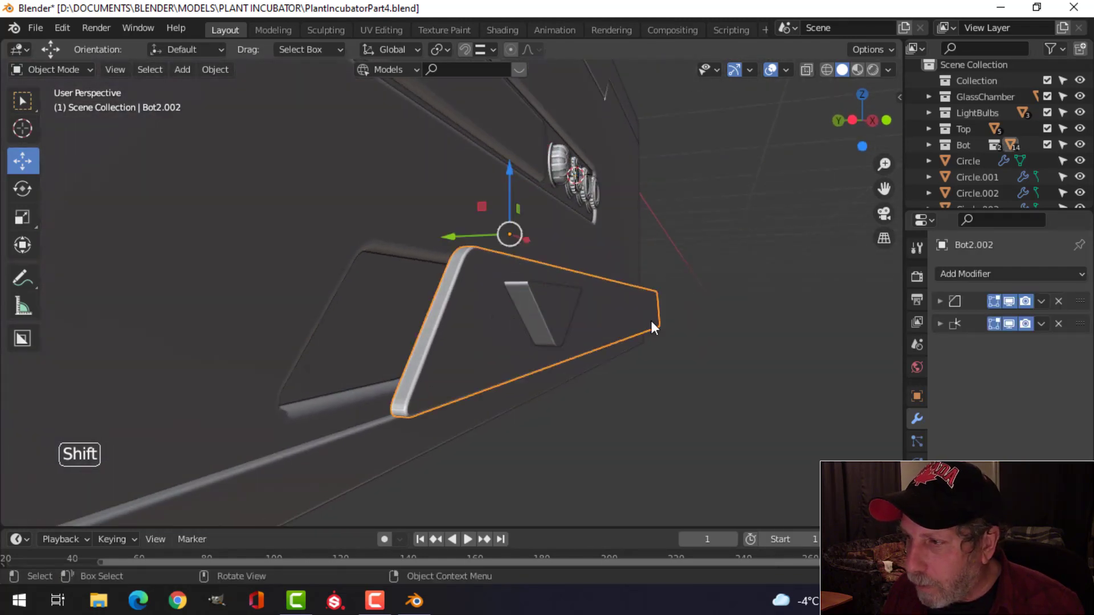
middle_drag(651, 326, 607, 360)
click(564, 319)
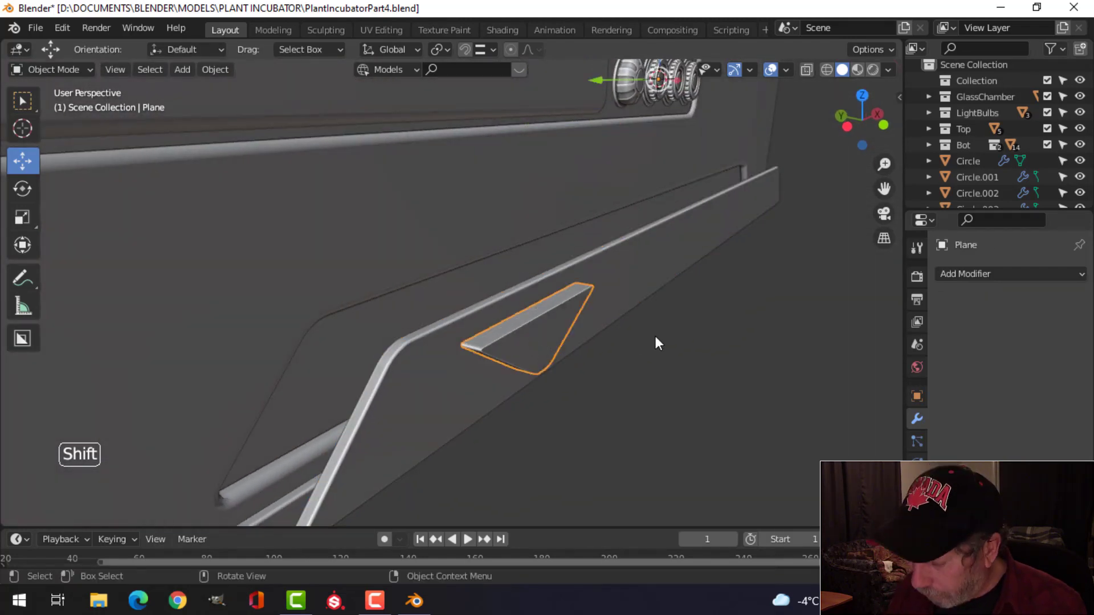
Step: Add an Array modifier to the extruded triangle in front wireframe view
key(KP_1)
key(z)
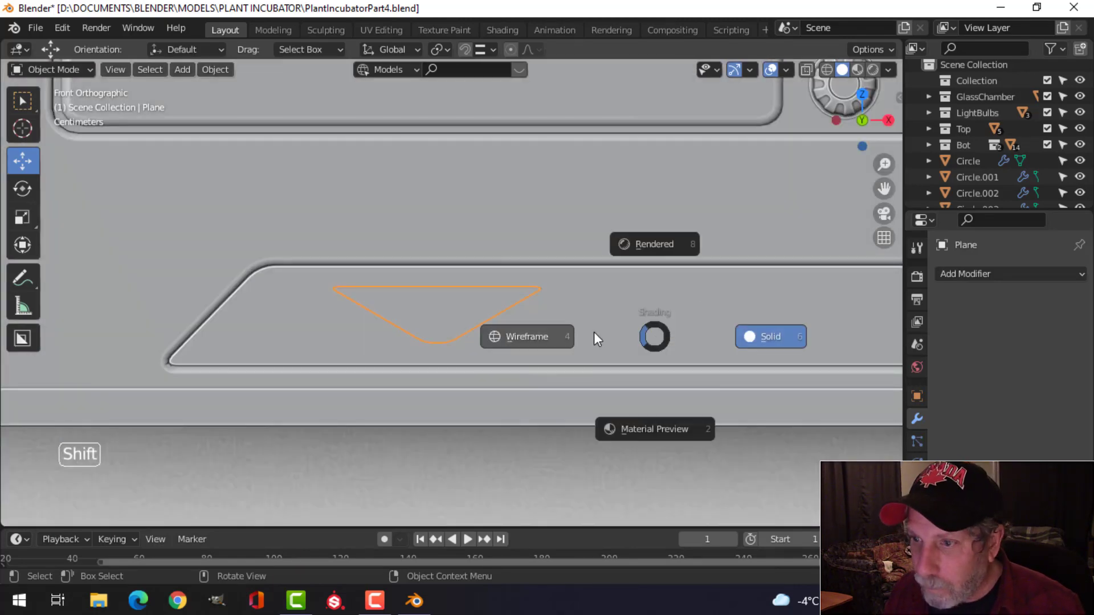
click(578, 339)
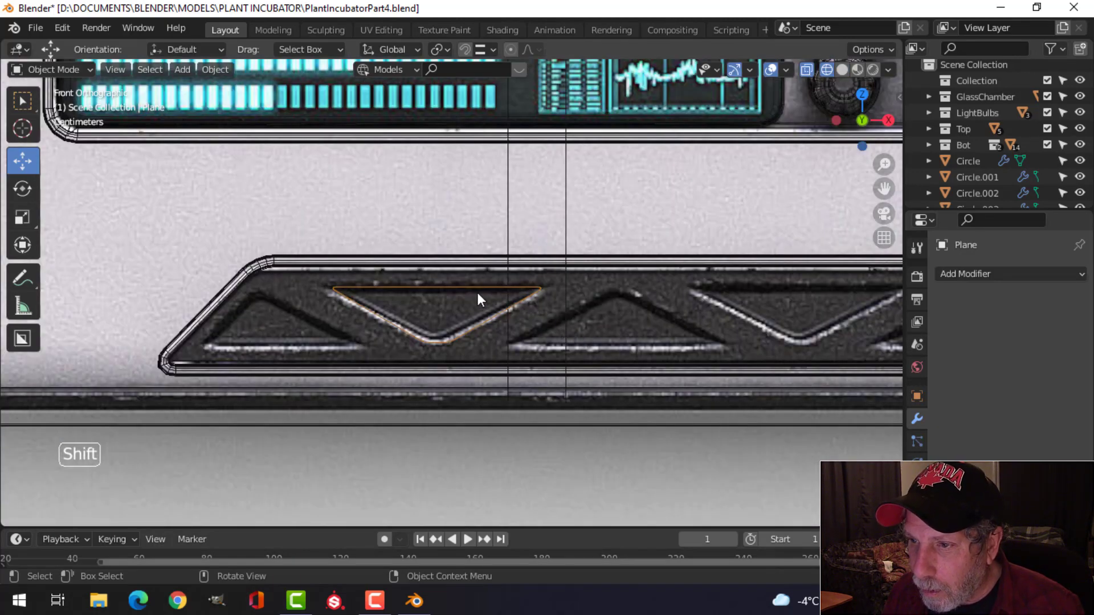
scroll(611, 337, down, 3)
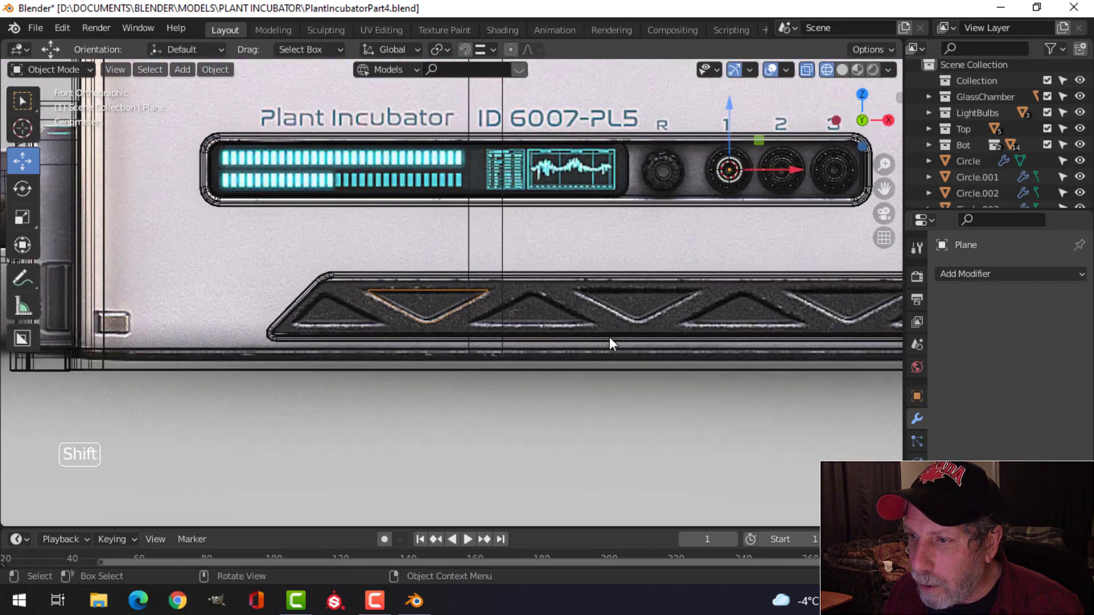
click(988, 270)
click(802, 318)
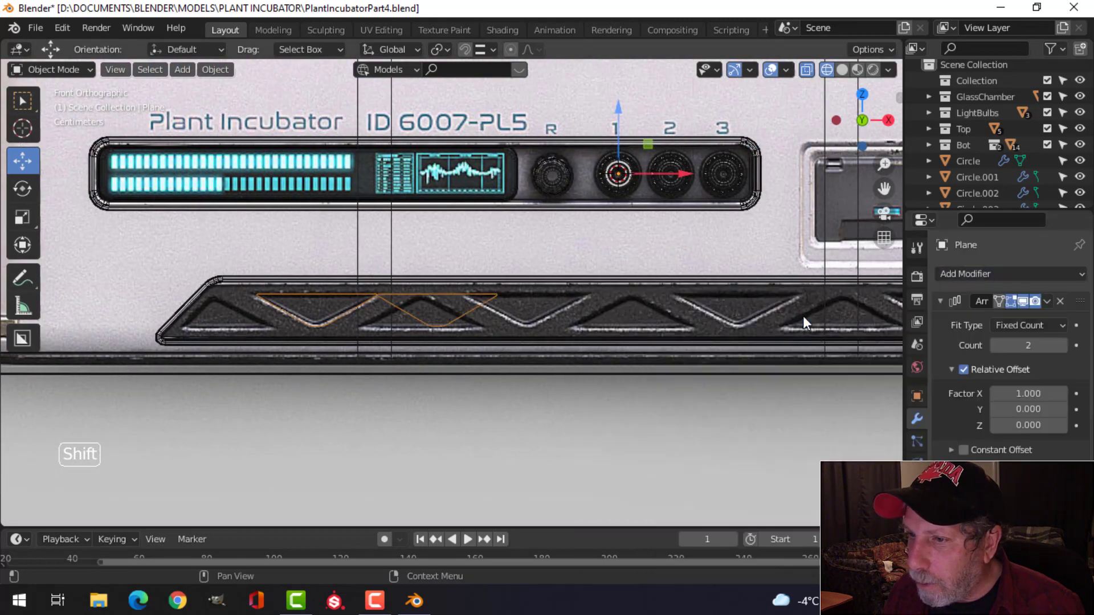
Step: Set the triangle array's relative X offset to 1.750 and its count to 4
drag(1020, 397, 1053, 397)
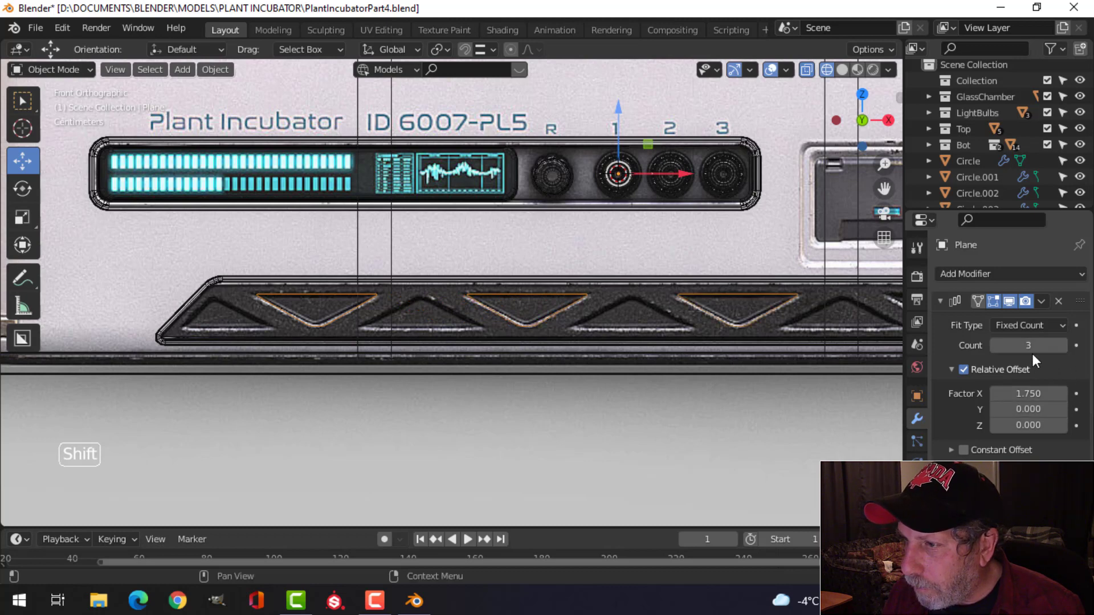
scroll(794, 364, down, 3)
shift+middle_drag(794, 364, 648, 370)
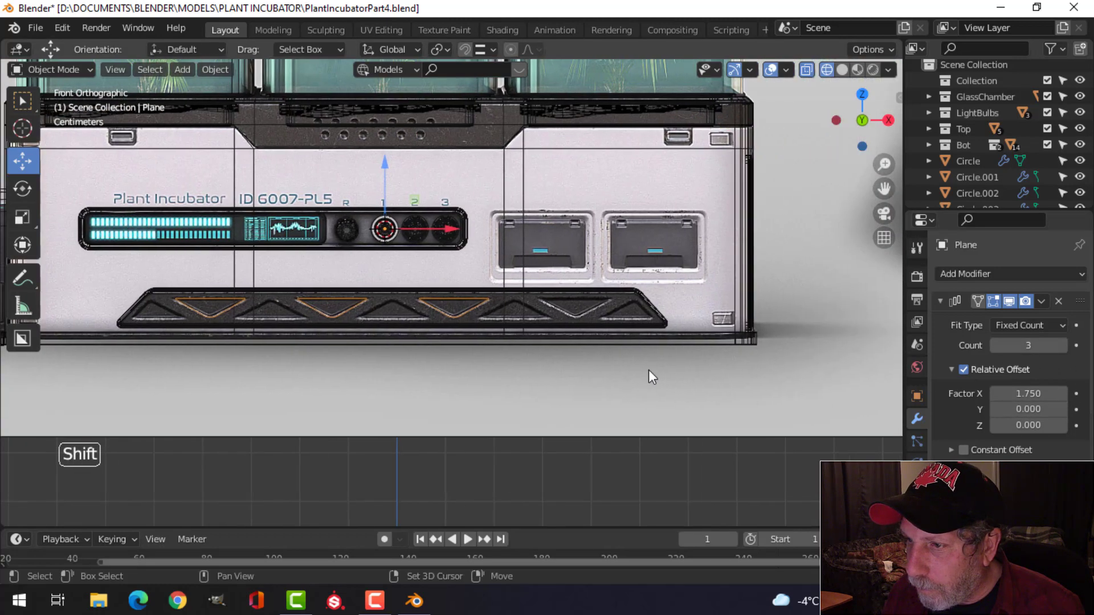
click(1062, 345)
Step: Duplicate the arrayed triangles and move the copy down in Z below the trapezoidal panel
scroll(484, 365, up, 3)
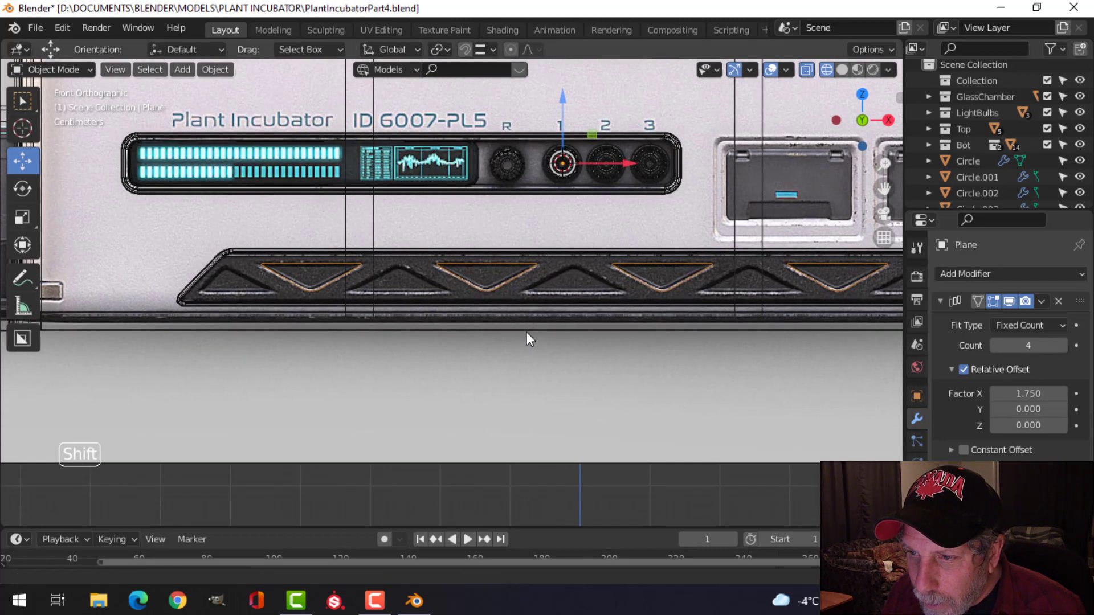
key(shift+d)
click(548, 338)
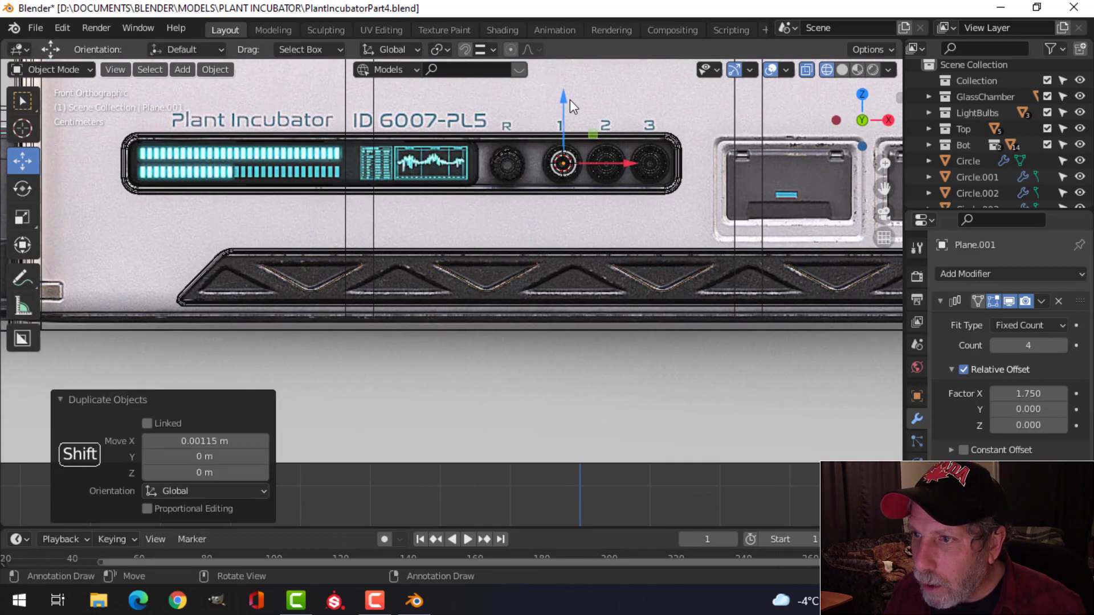
drag(569, 99, 568, 146)
click(568, 147)
Step: Rotate the copied triangle's mesh 180° about X and move it 0.12192 m in X and 0.058659 m in Z onto the first upright gap
key(Tab)
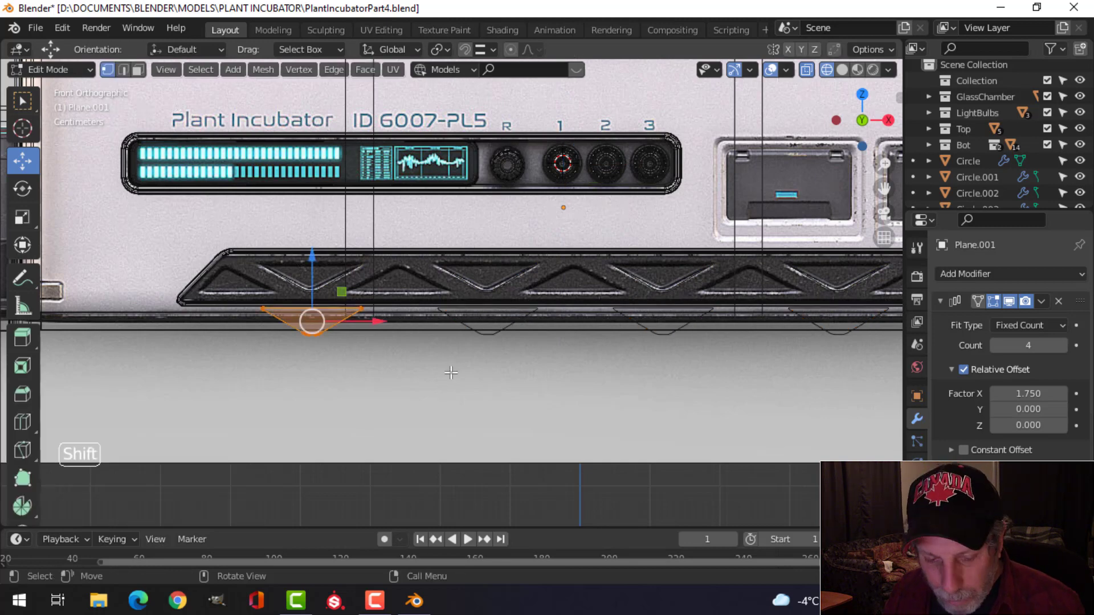
text(rx180)
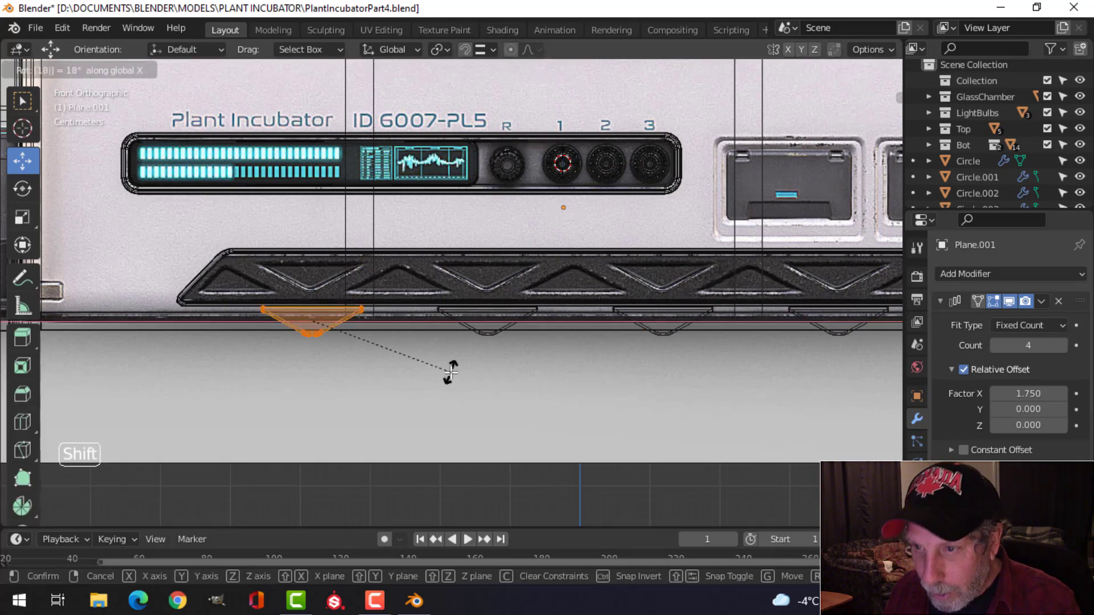
key(Return)
key(g)
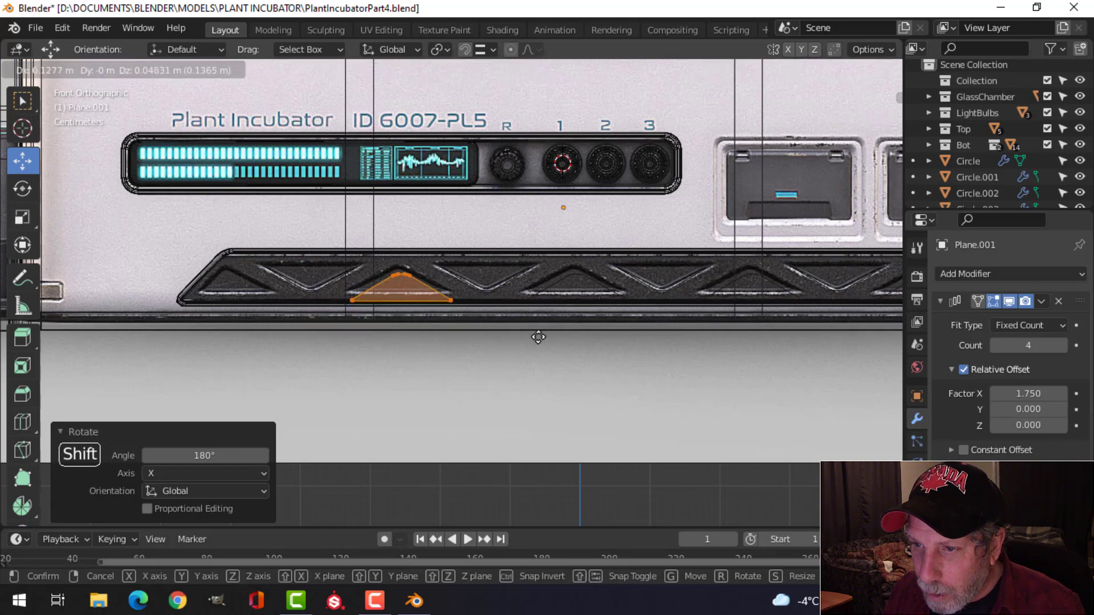
click(533, 332)
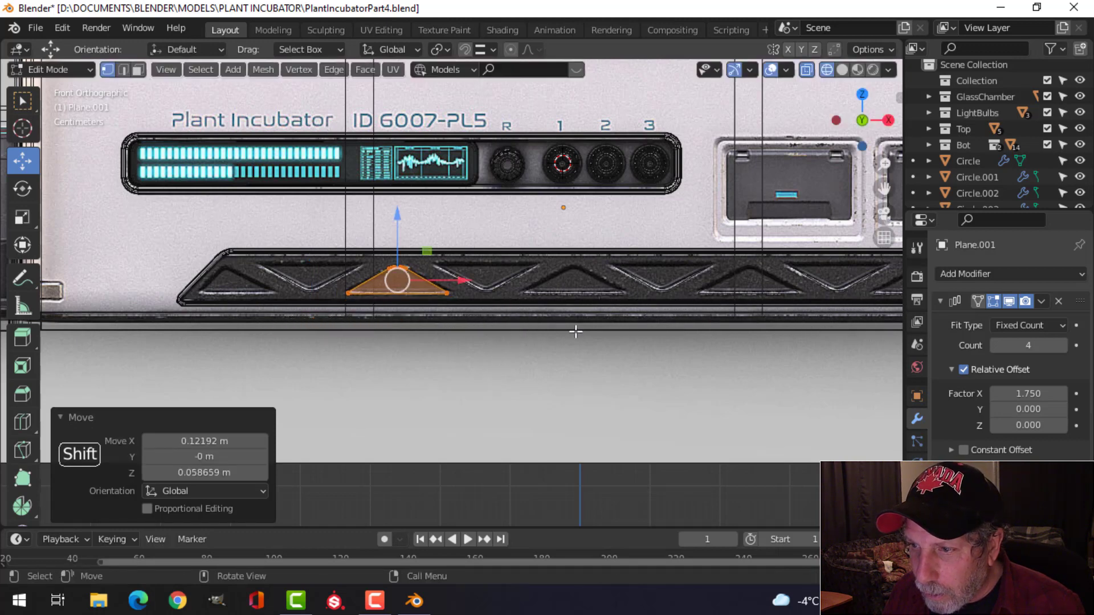
scroll(693, 335, down, 3)
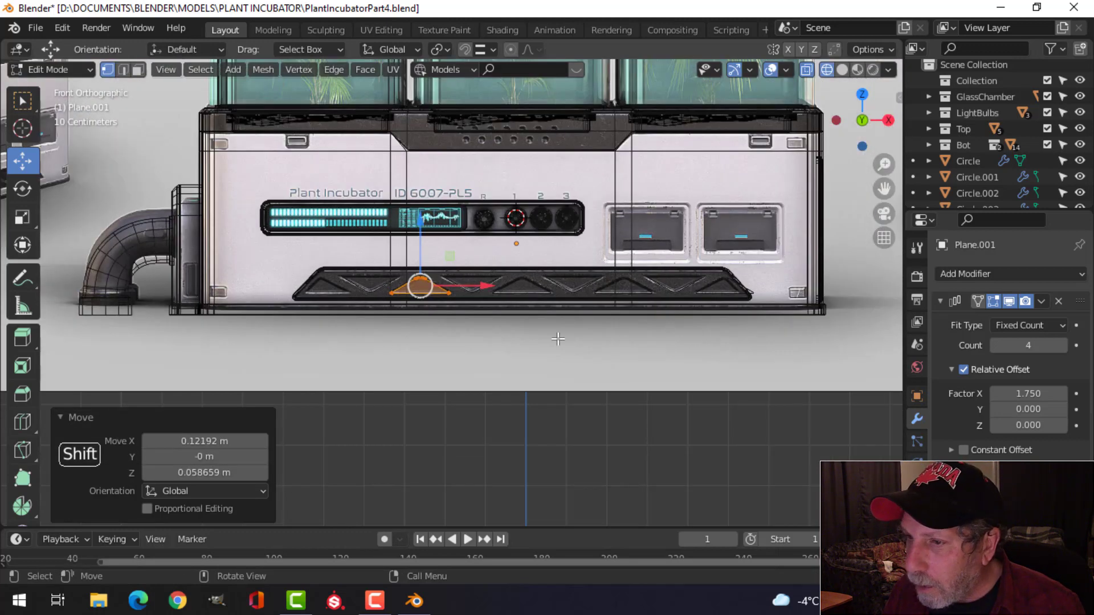
Step: Set the upright triangles' array count to 3 and apply their Array modifier
key(Tab)
scroll(631, 335, up, 4)
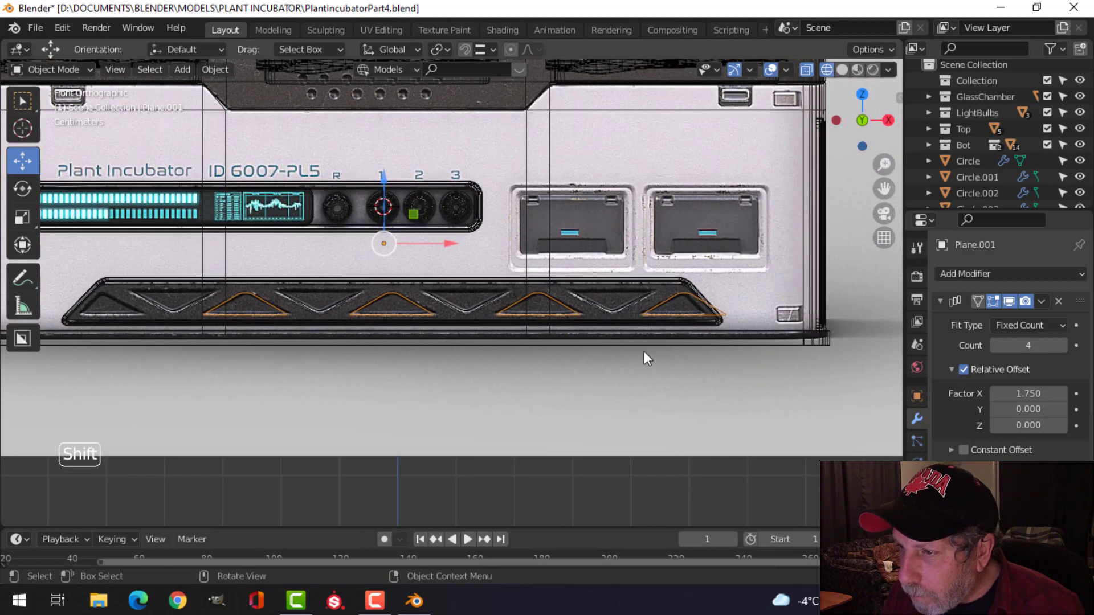
click(997, 344)
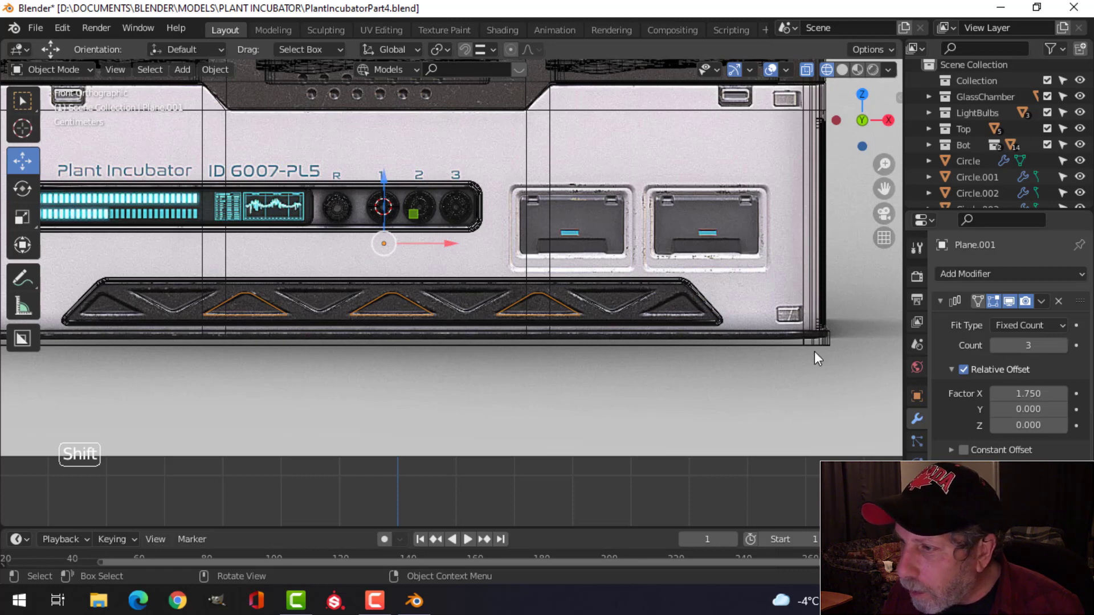
click(1041, 301)
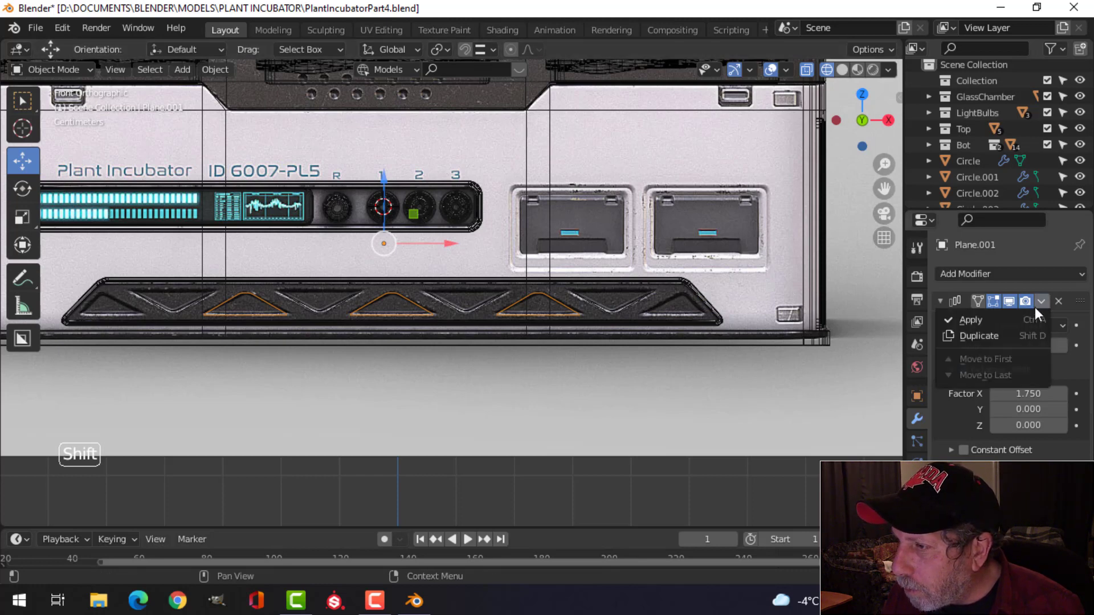
click(1003, 313)
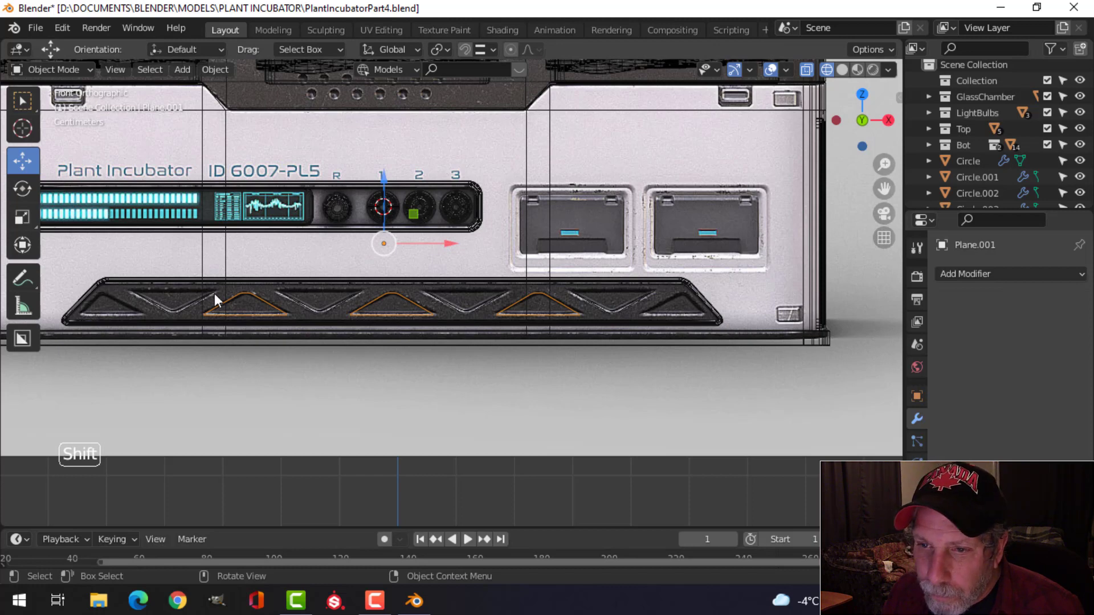
Step: Apply the Array modifier on the inverted triangles and join them with the upright triangles into one object
click(176, 291)
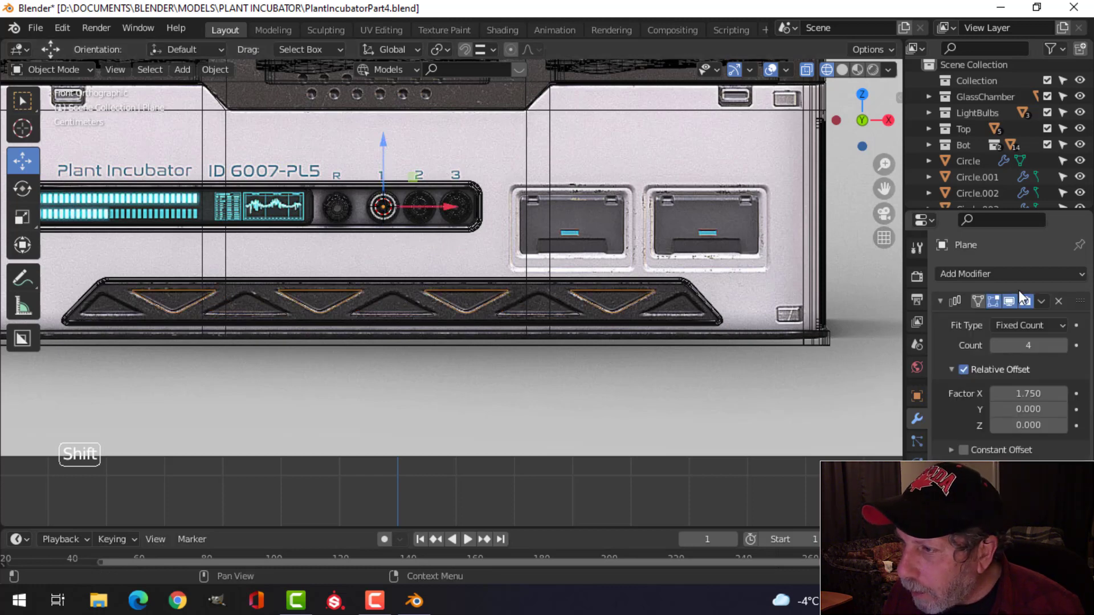
click(1043, 299)
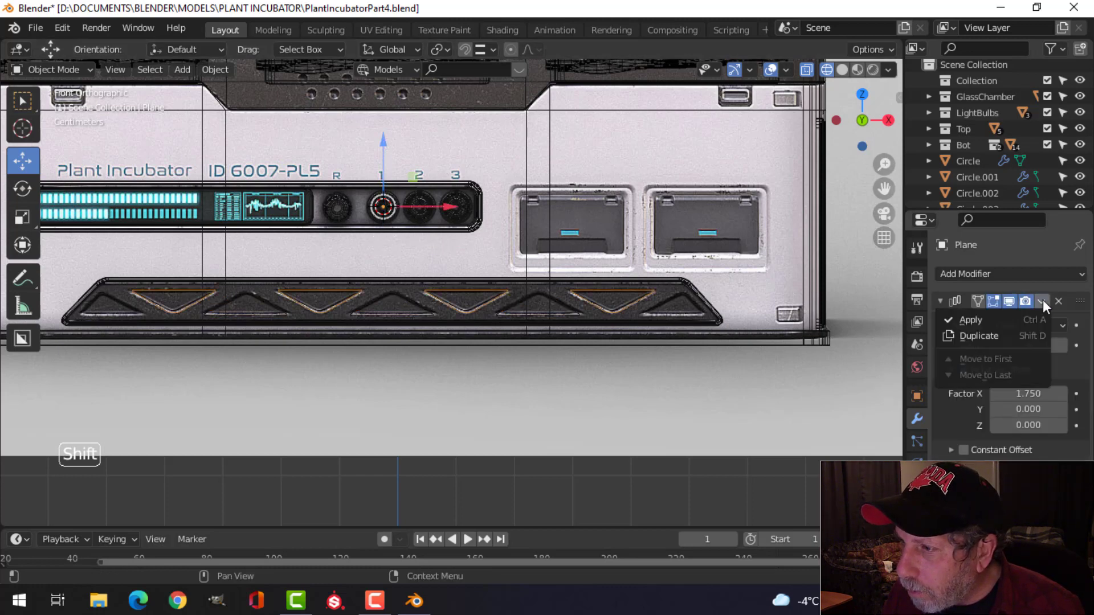
click(1004, 319)
shift+click(554, 299)
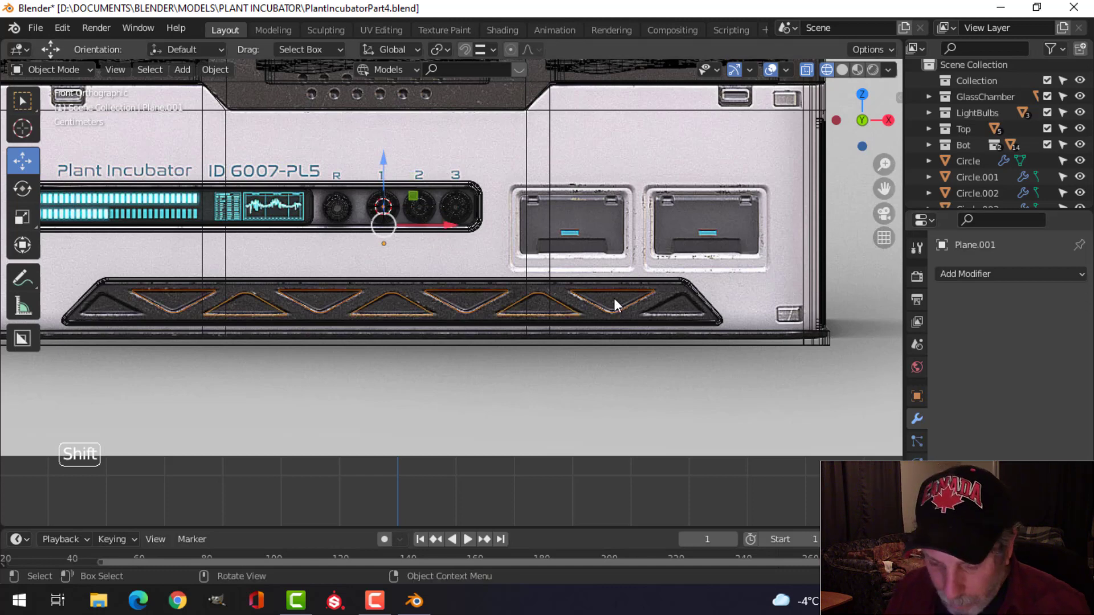
shift+click(614, 299)
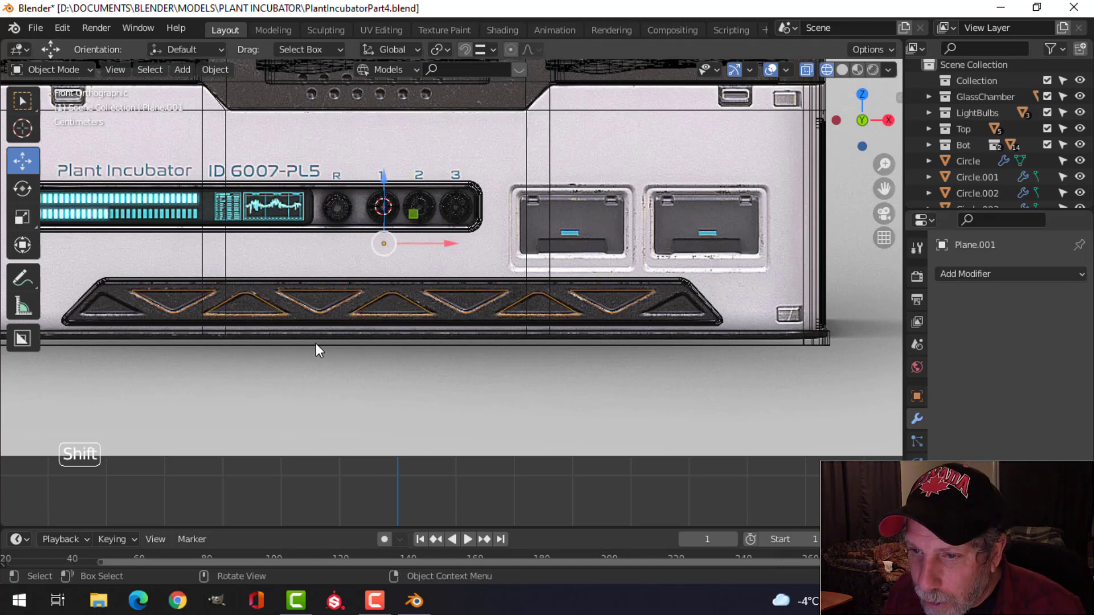
Step: Duplicate the leftmost inverted triangle, move the copy about -0.147 m in X and -0.035 m in Z, and separate it into its own object
shift+middle_drag(216, 345, 459, 338)
scroll(436, 338, up, 2)
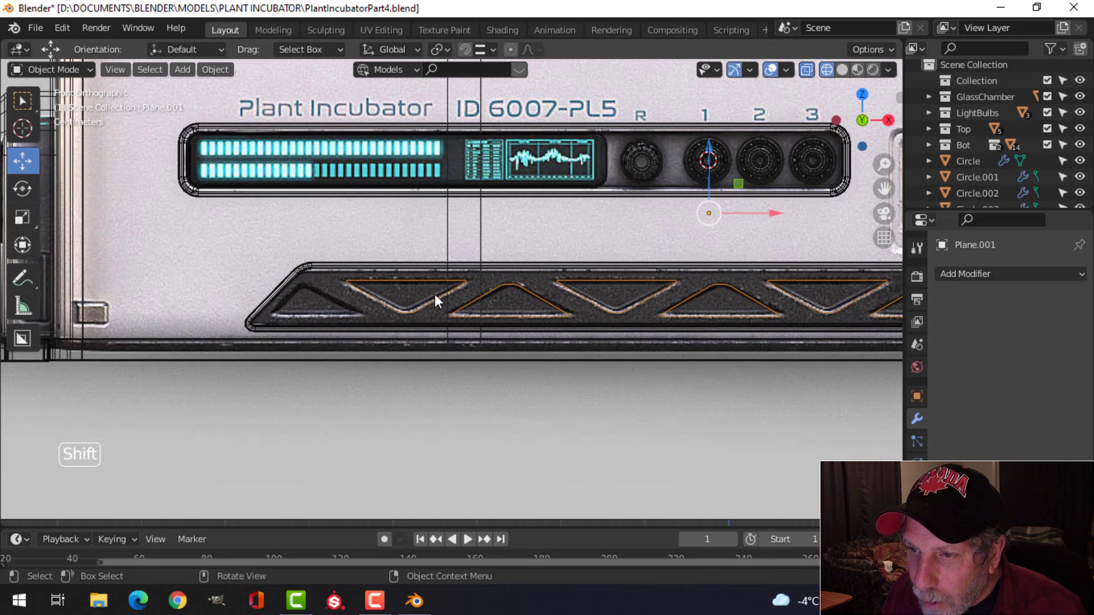
key(Tab)
click(398, 302)
key(ctrl+l)
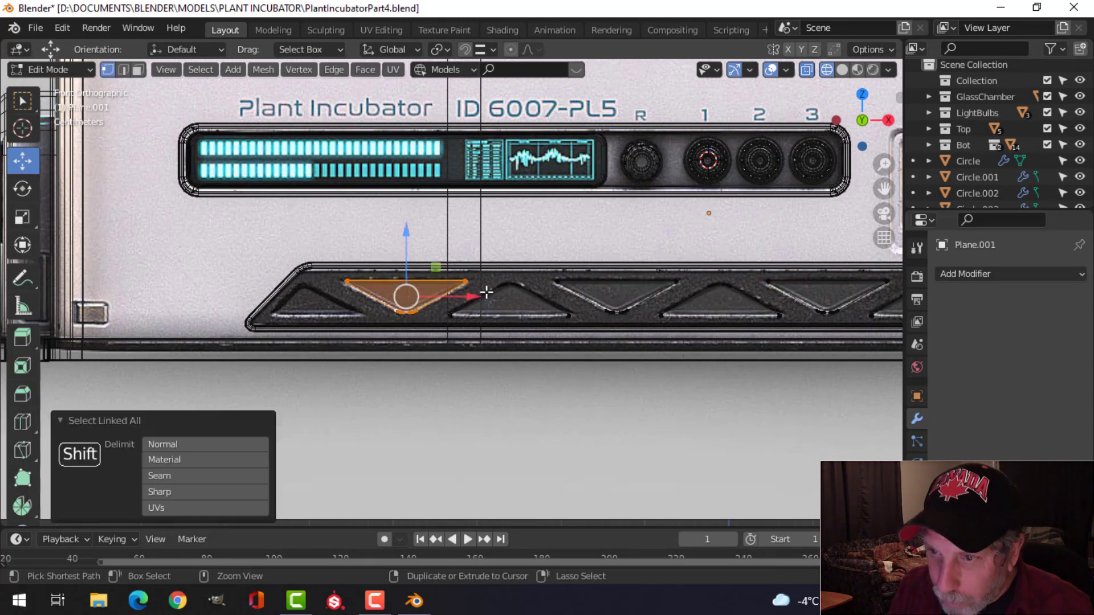
key(shift+d)
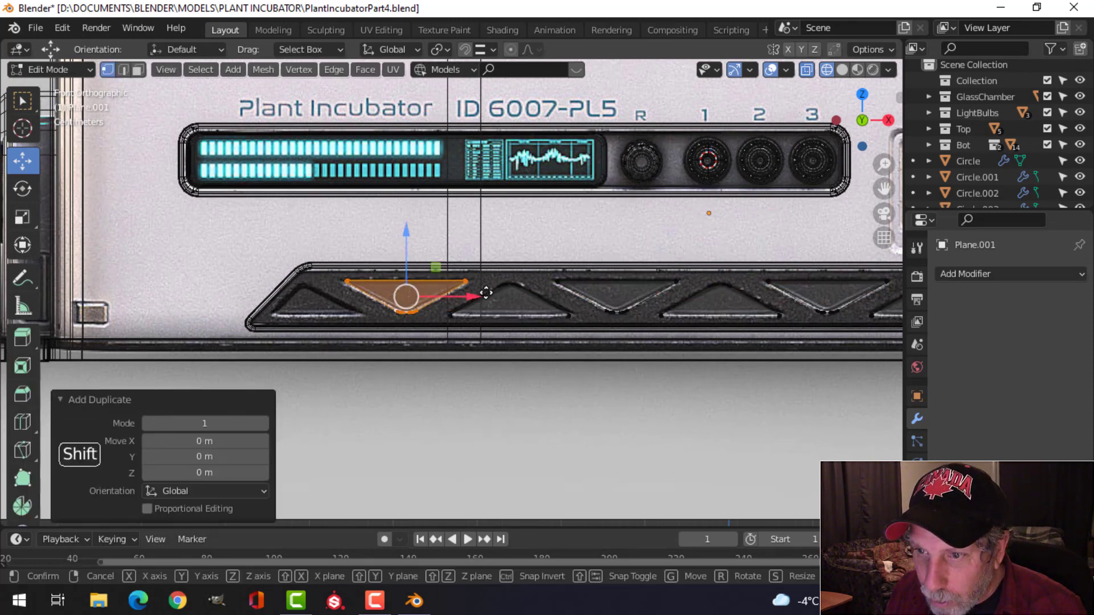
click(363, 321)
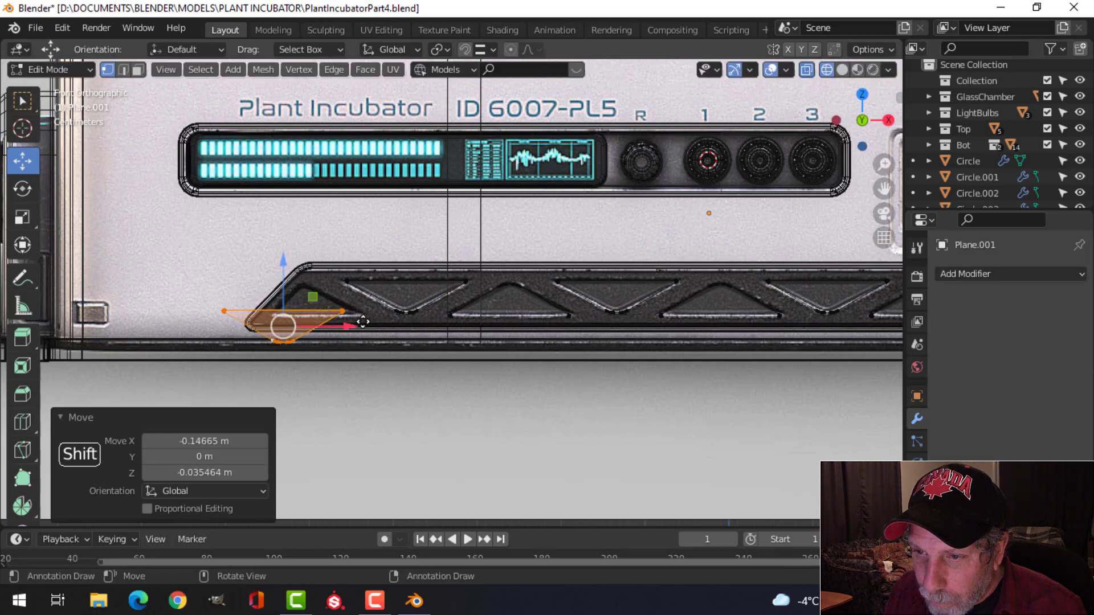
key(p)
click(398, 313)
key(Tab)
click(301, 316)
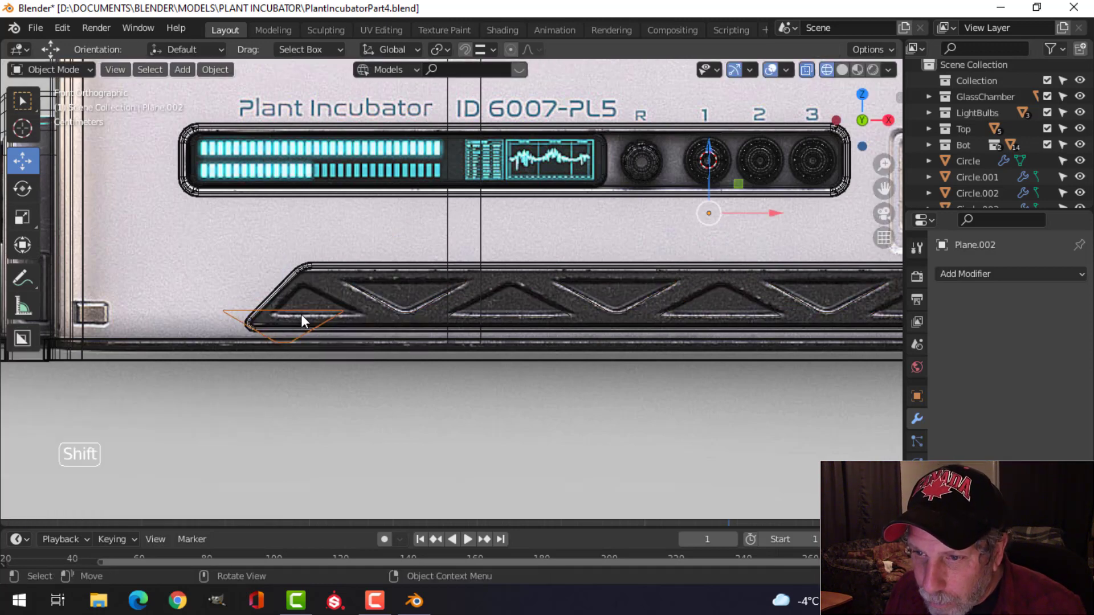
Step: Rotate the separated triangle's mesh 180° about X and align its lower-left corner with the grille's left end triangle in the reference
shift+middle_drag(301, 314, 390, 349)
scroll(410, 359, up, 2)
key(Tab)
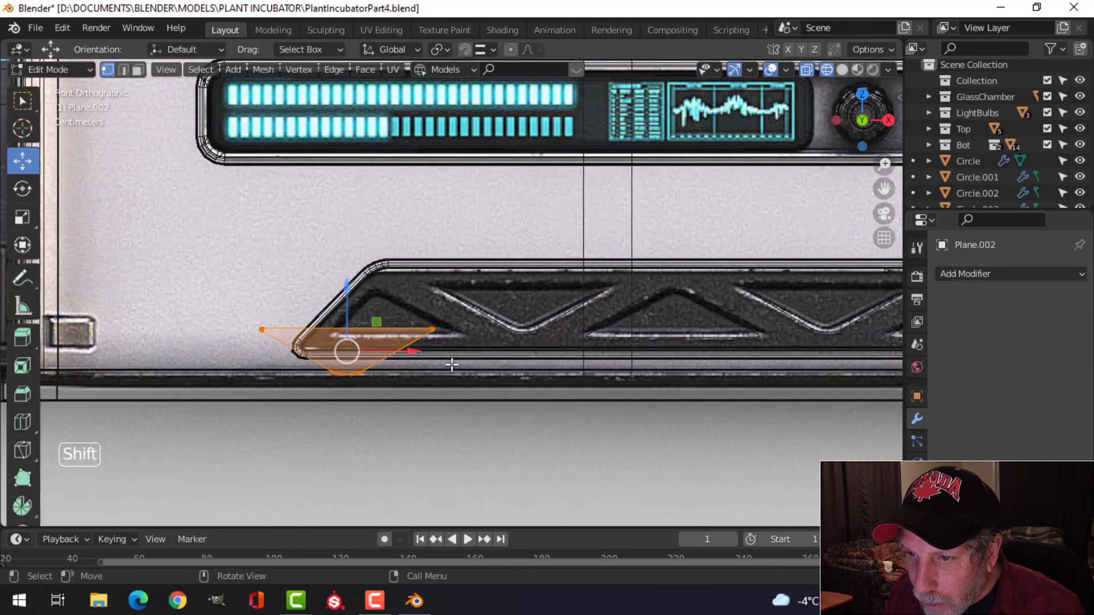
shift+middle_drag(456, 361, 455, 339)
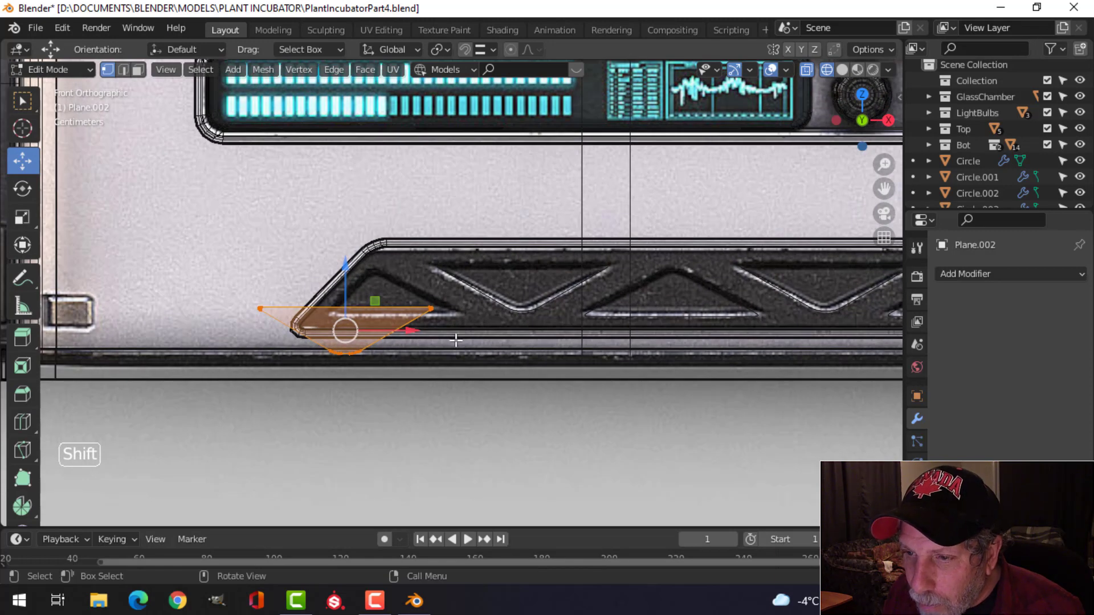
key(g)
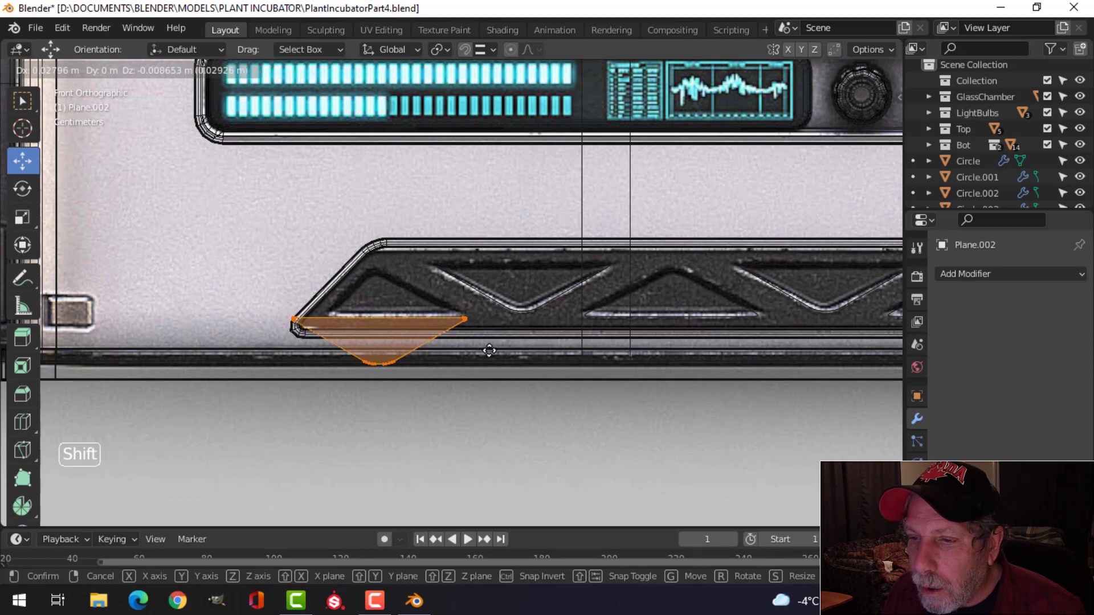
click(489, 349)
key(r)
text(x)
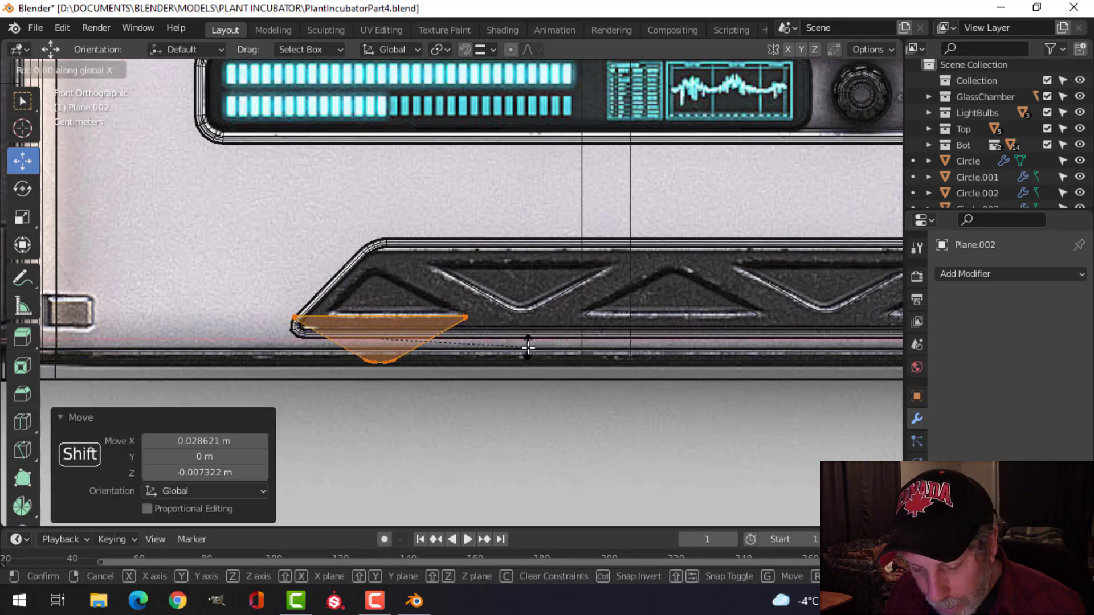
text(180)
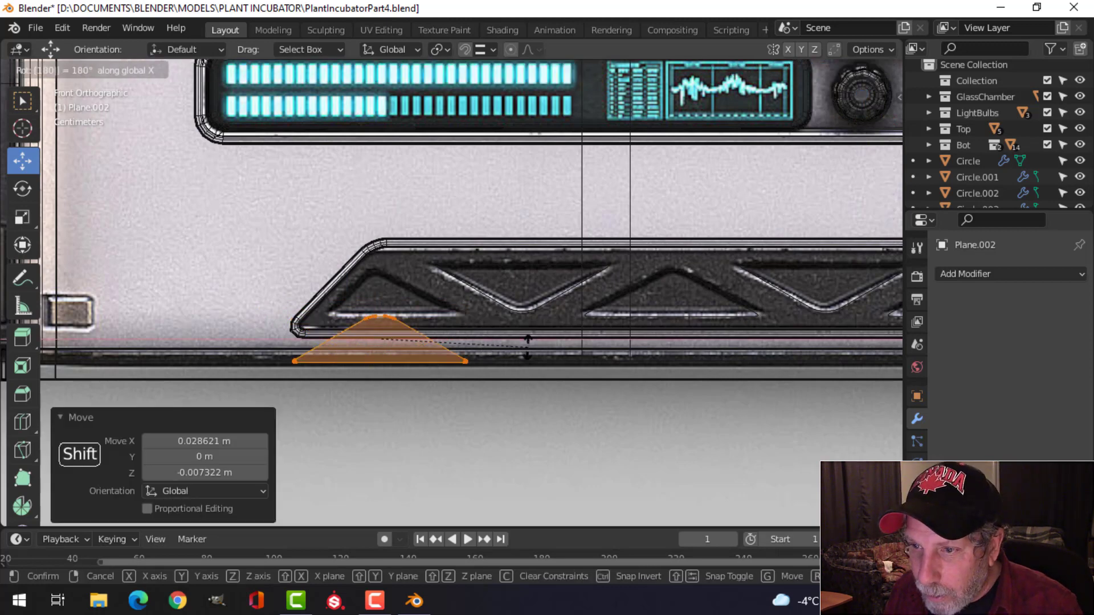
key(Return)
key(g)
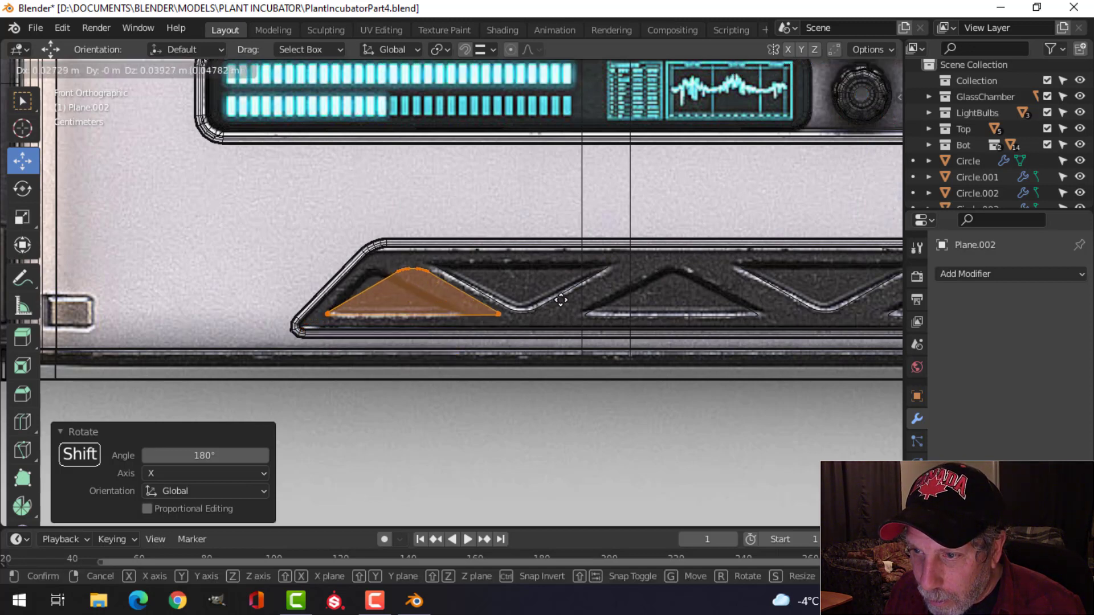
click(560, 300)
Step: Reshape the left end triangle by moving its apex vertices -0.026625 m in X and its right corner inward to match the reference
click(426, 292)
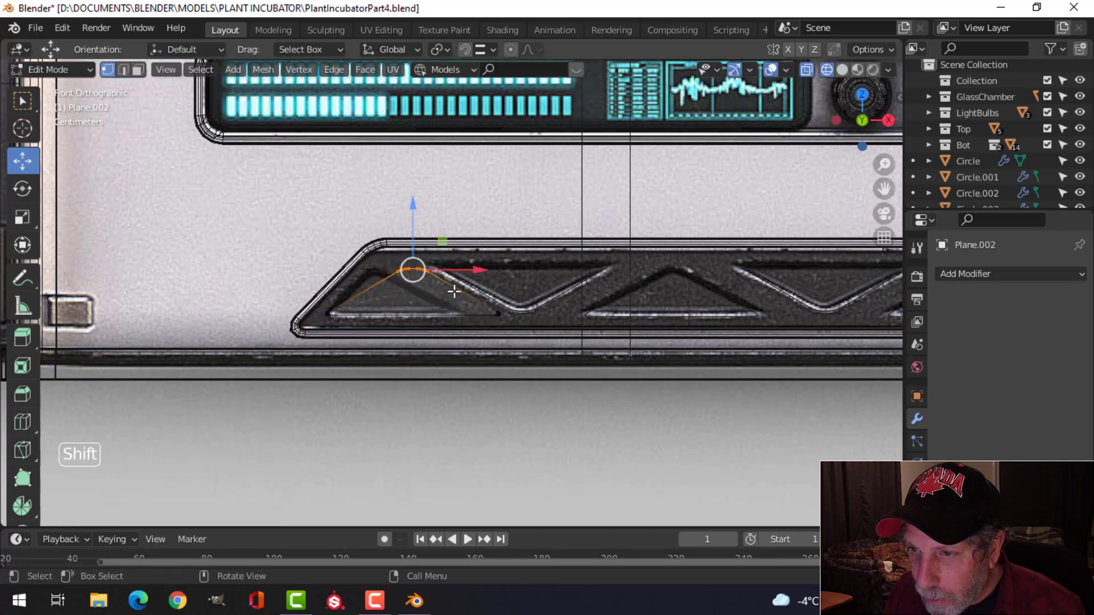
key(g)
click(420, 292)
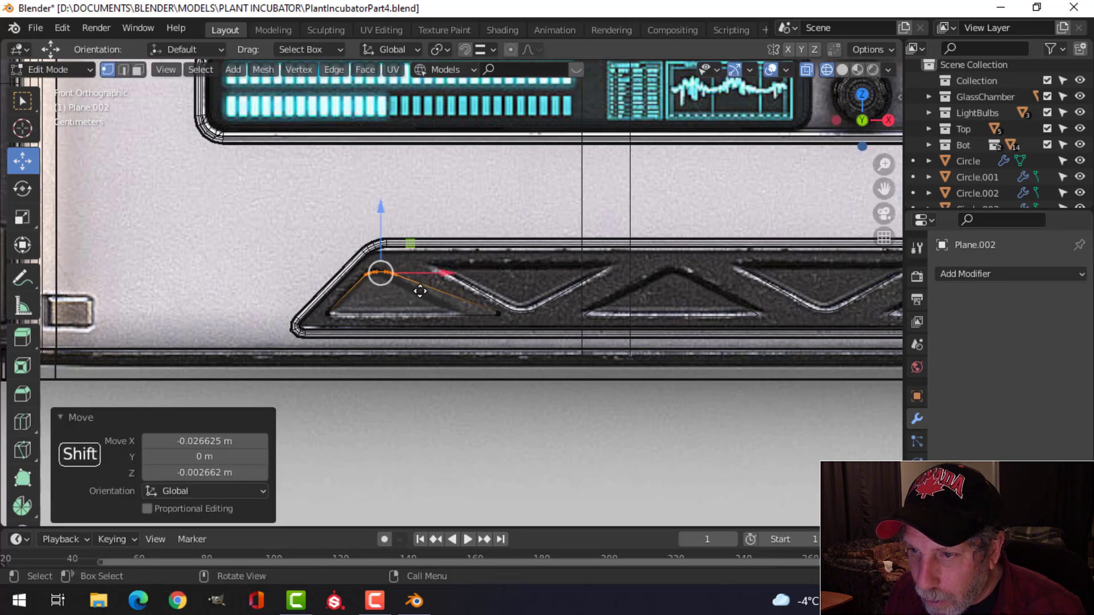
click(493, 313)
key(g)
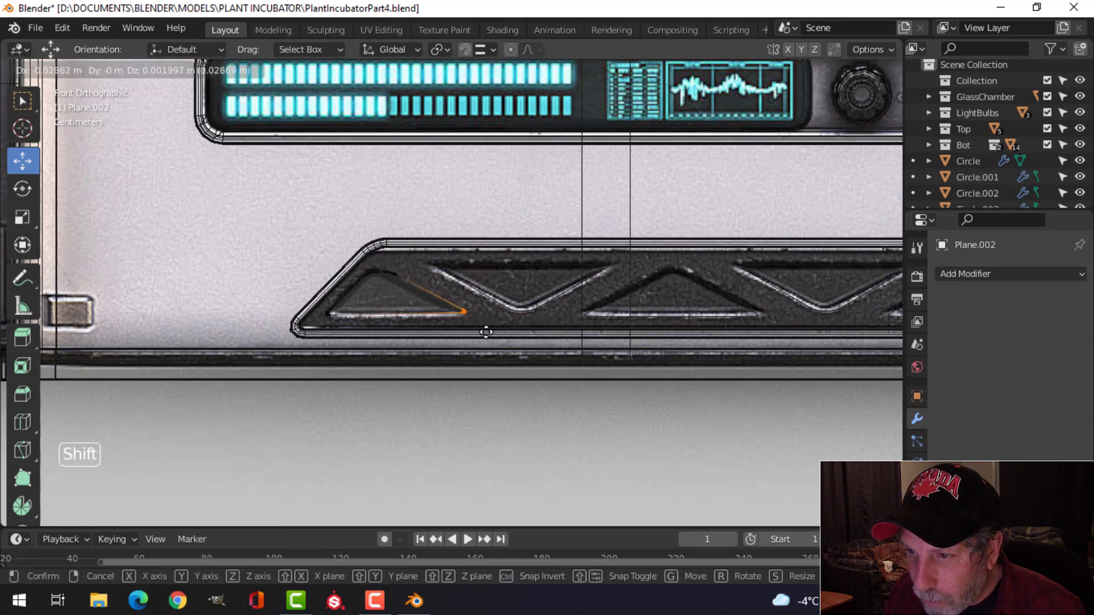
click(486, 335)
Step: Duplicate the left end triangle's mesh and move the copy 0.97786 m in X to the grille's right end
key(a)
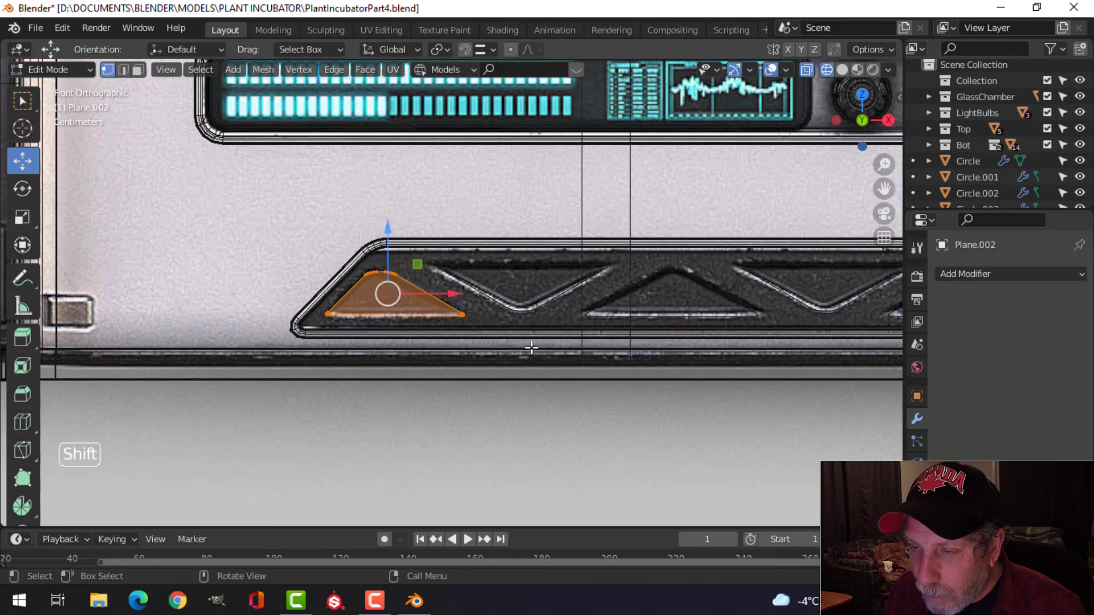
scroll(531, 348, down, 6)
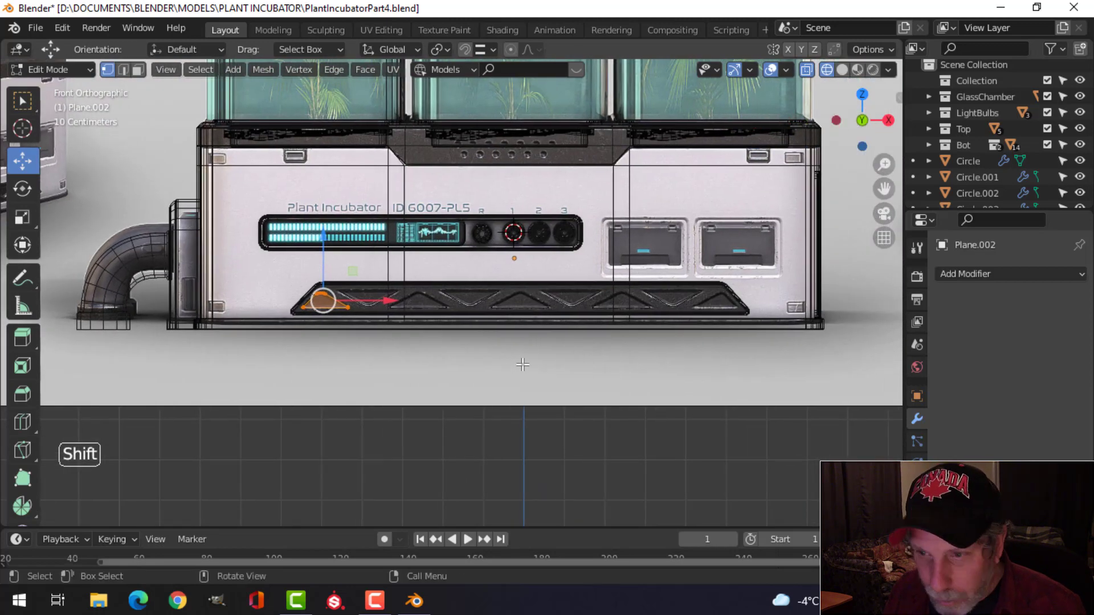
key(shift+d)
right_click(391, 319)
key(g)
key(x)
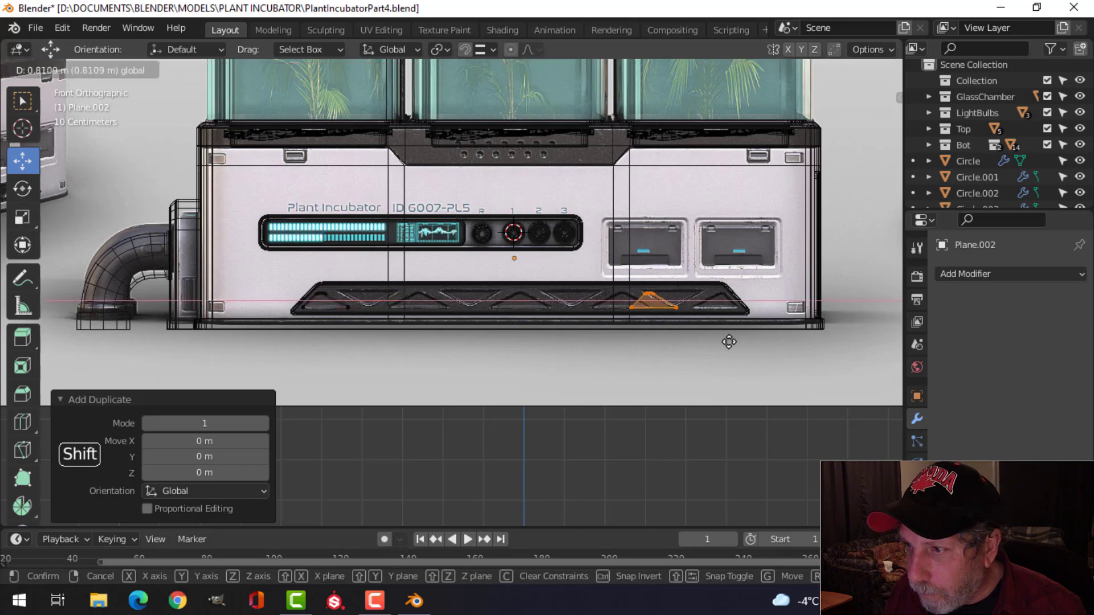
click(781, 342)
scroll(797, 342, up, 4)
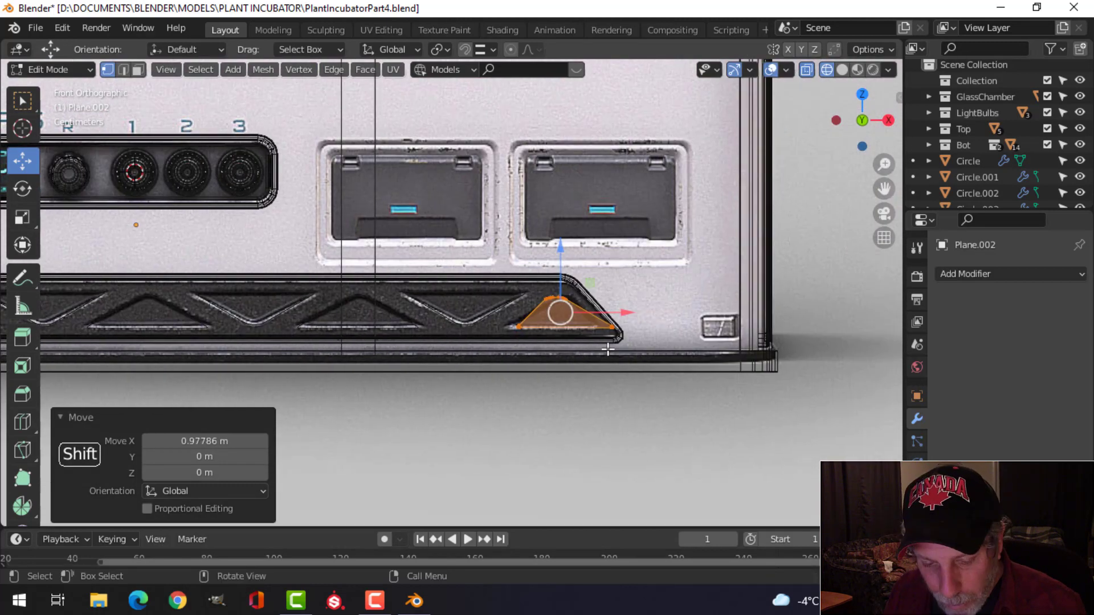
Step: Rotate the right end triangle 180° about Z and shift it -0.001997 m in X to match the reference
text(rz180)
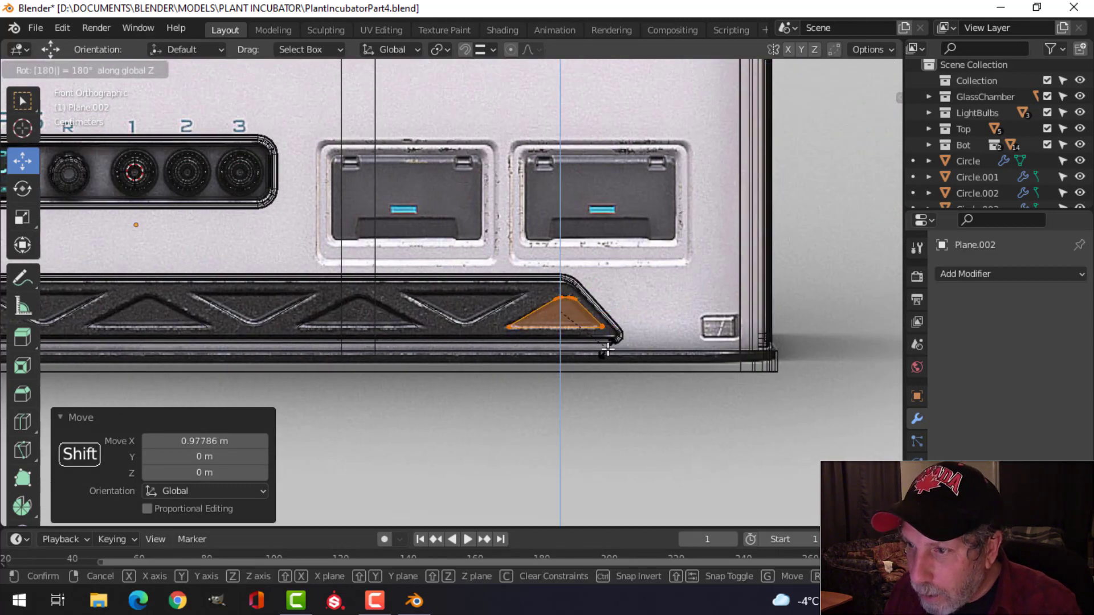
key(Return)
scroll(652, 351, up, 2)
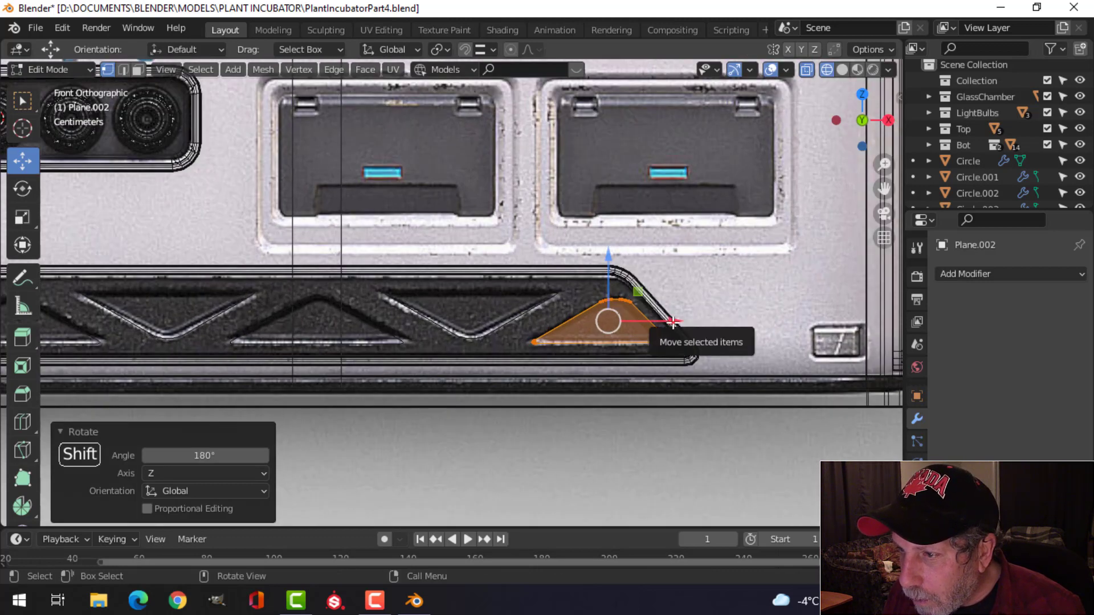
drag(672, 316, 667, 322)
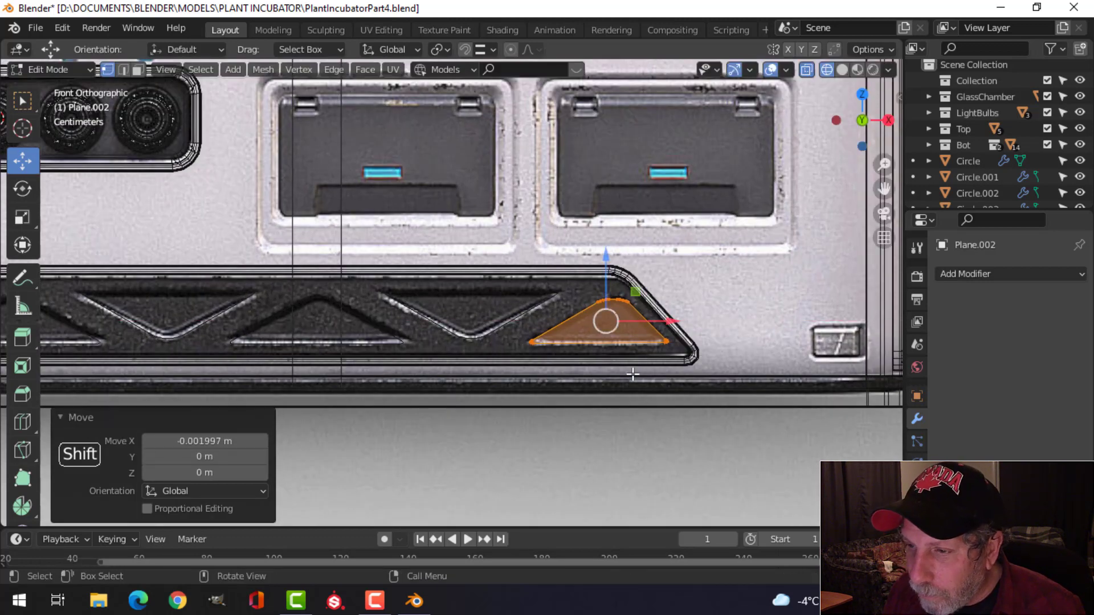
Step: Join the two end triangles with the other grille triangles into one object
key(Tab)
shift+click(518, 315)
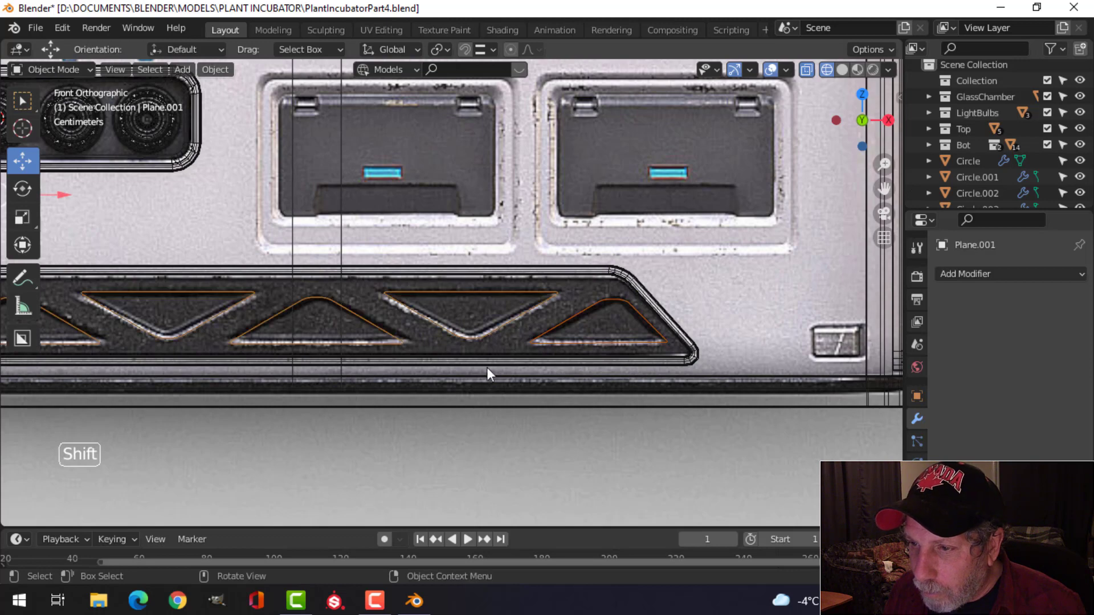
scroll(486, 367, down, 3)
shift+middle_drag(405, 374, 645, 389)
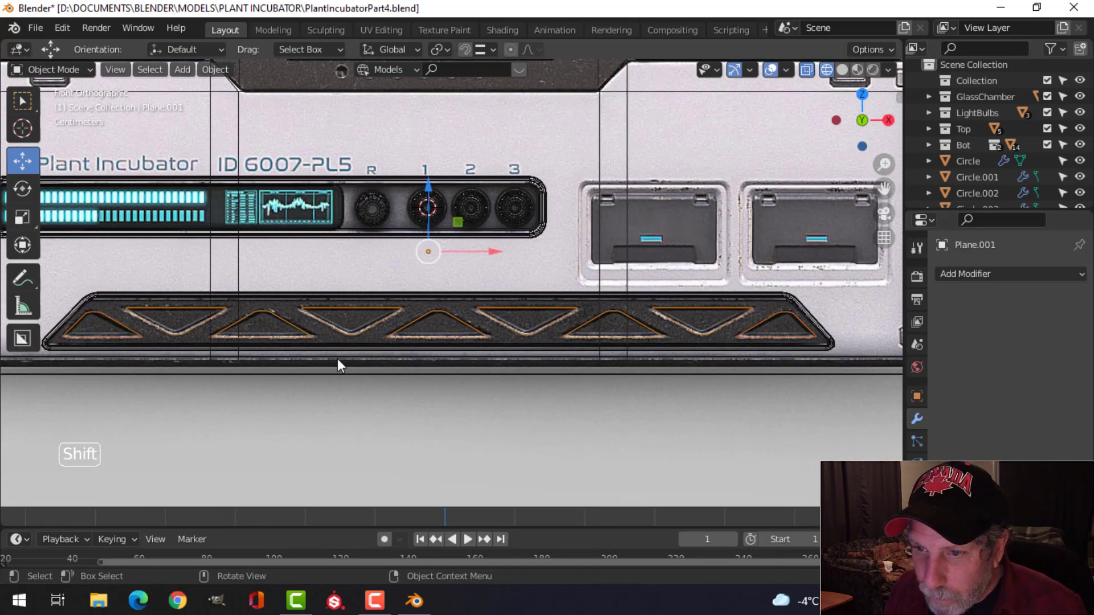
key(Tab)
scroll(407, 356, down, 3)
key(Tab)
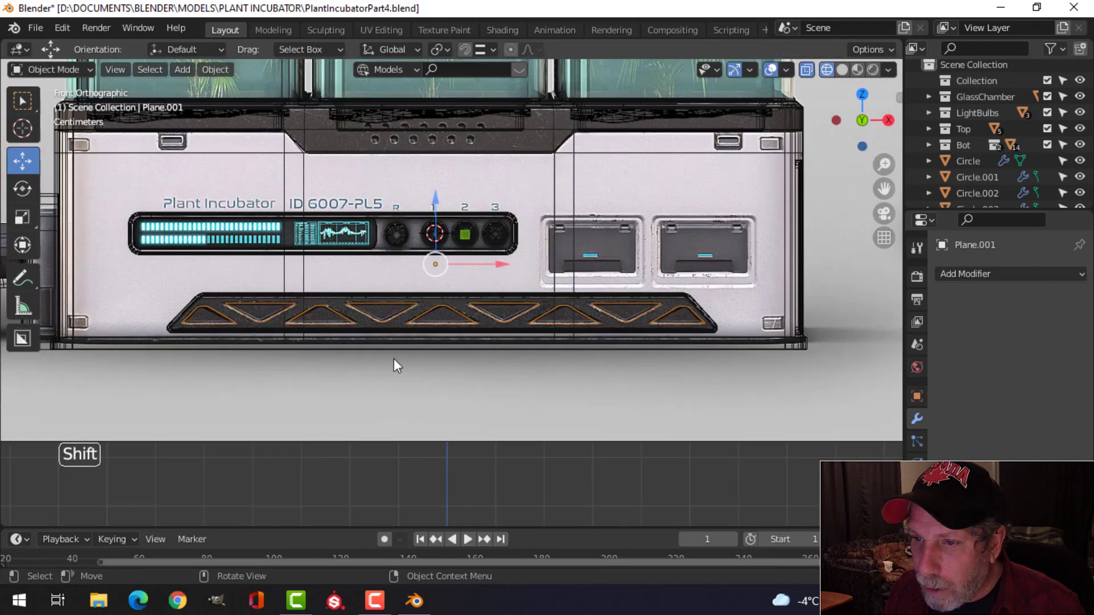
Step: Switch to solid shading and recalculate the grille triangles' normals to face outside
middle_drag(395, 365, 529, 419)
key(z)
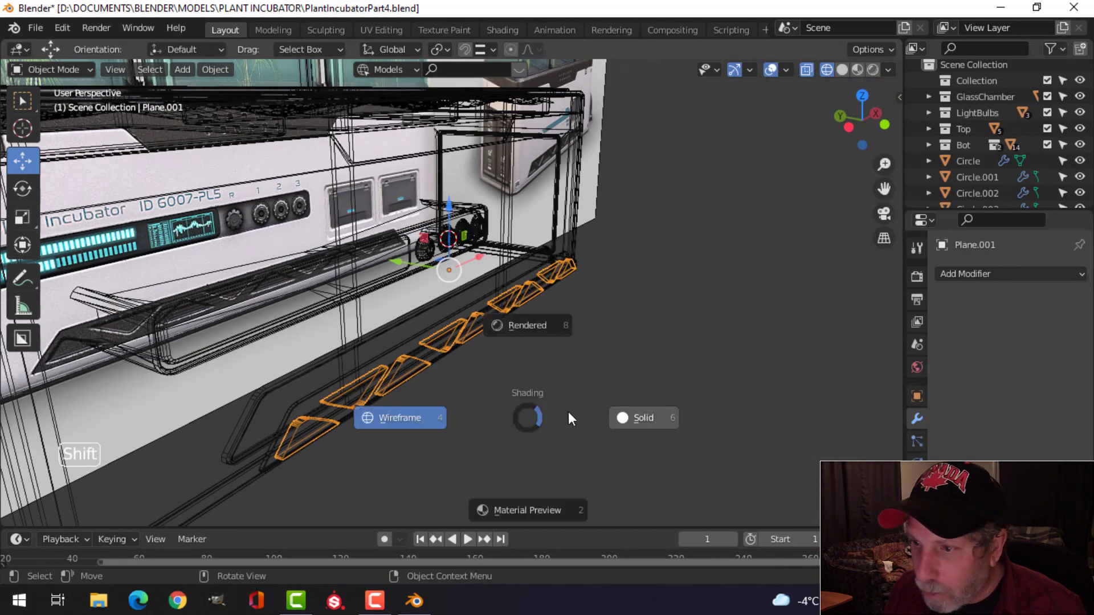
click(637, 418)
key(Tab)
key(alt+n)
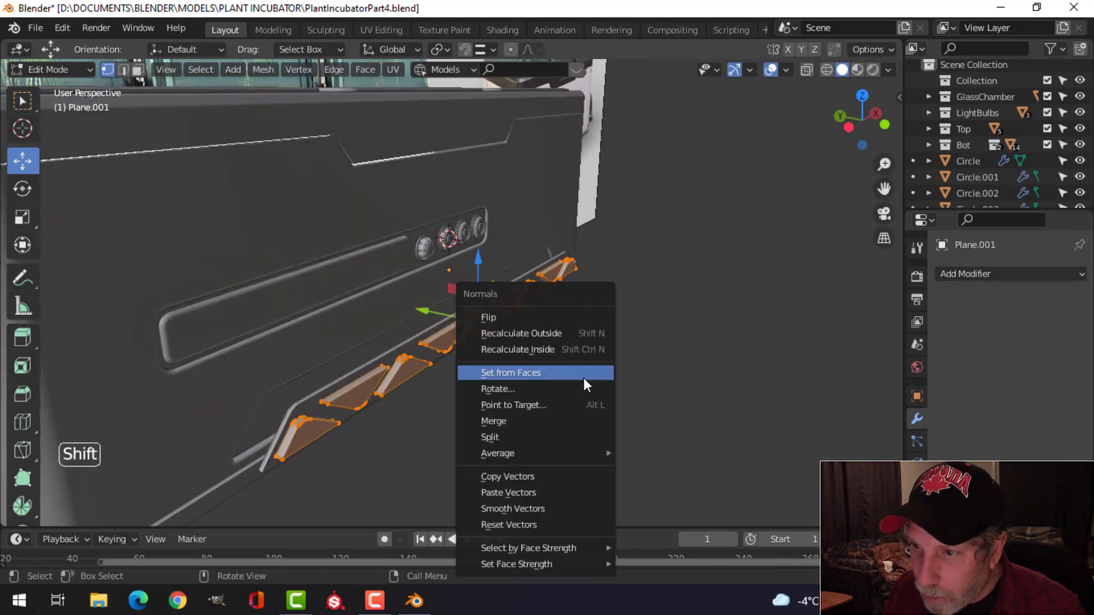
click(559, 336)
middle_drag(560, 337, 569, 384)
key(Tab)
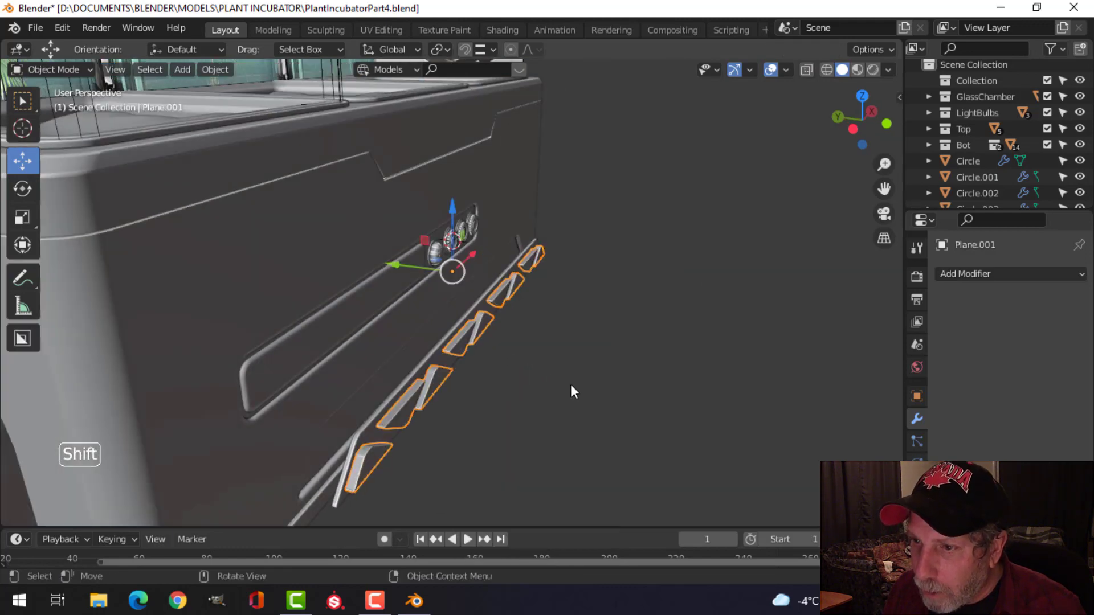
Step: Show the face orientation overlay and inspect the normals of the front housing's dials and grille
click(786, 69)
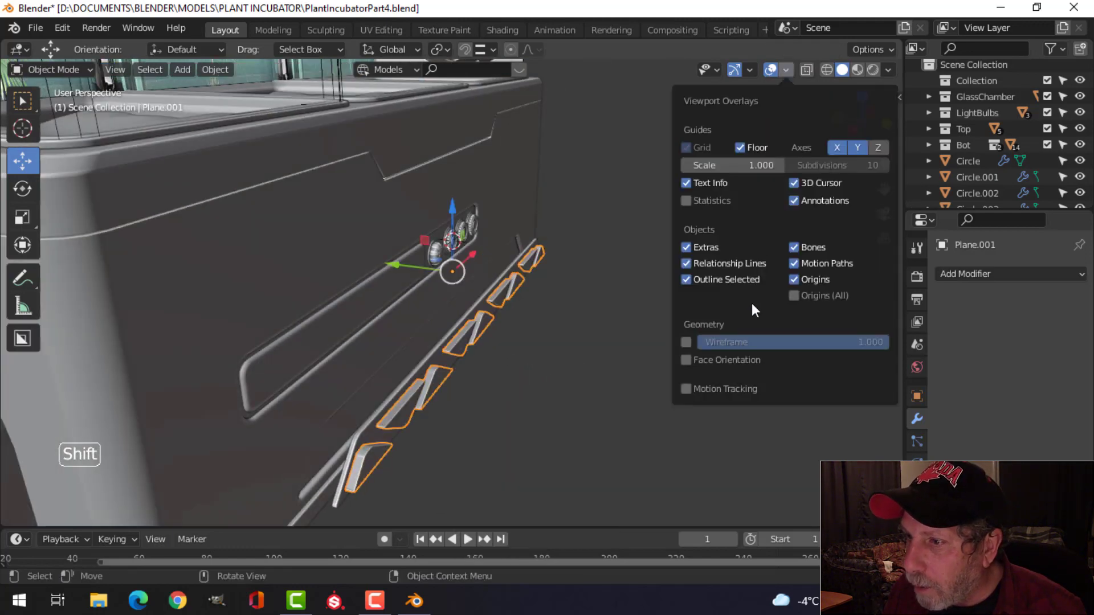
click(740, 358)
mouse_move(460, 244)
middle_down()
mouse_move(531, 238)
mouse_move(446, 248)
middle_up()
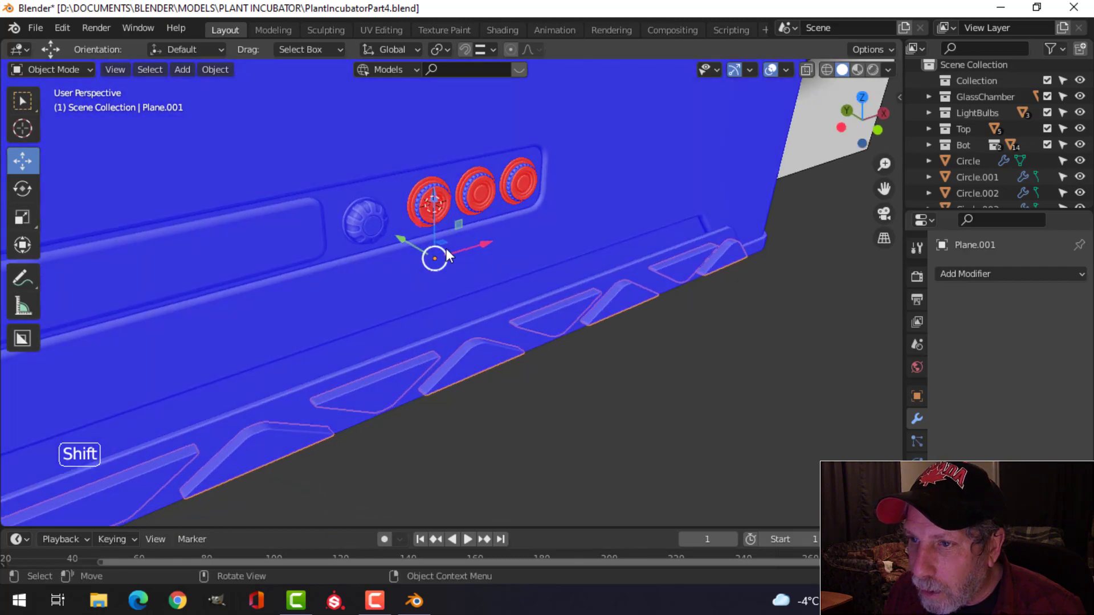
scroll(446, 248, up, 3)
Step: Recalculate the normals of the three front dials with inverted faces so they point outside
shift+click(395, 267)
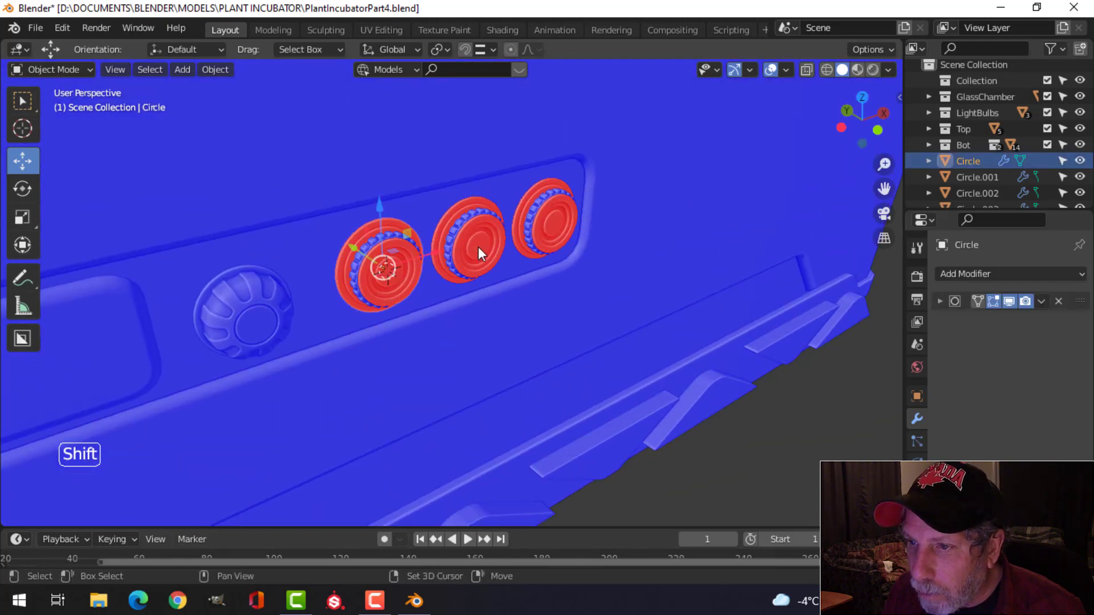
shift+click(477, 247)
shift+click(563, 221)
key(Tab)
key(a)
key(alt+n)
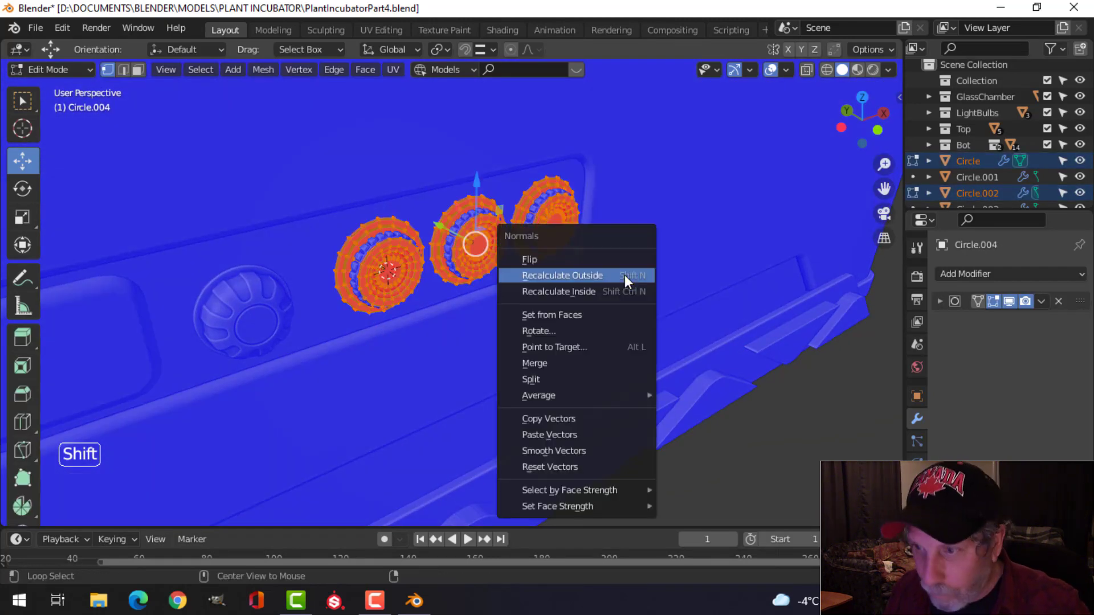
click(624, 275)
key(Tab)
scroll(638, 275, down, 3)
key(alt+a)
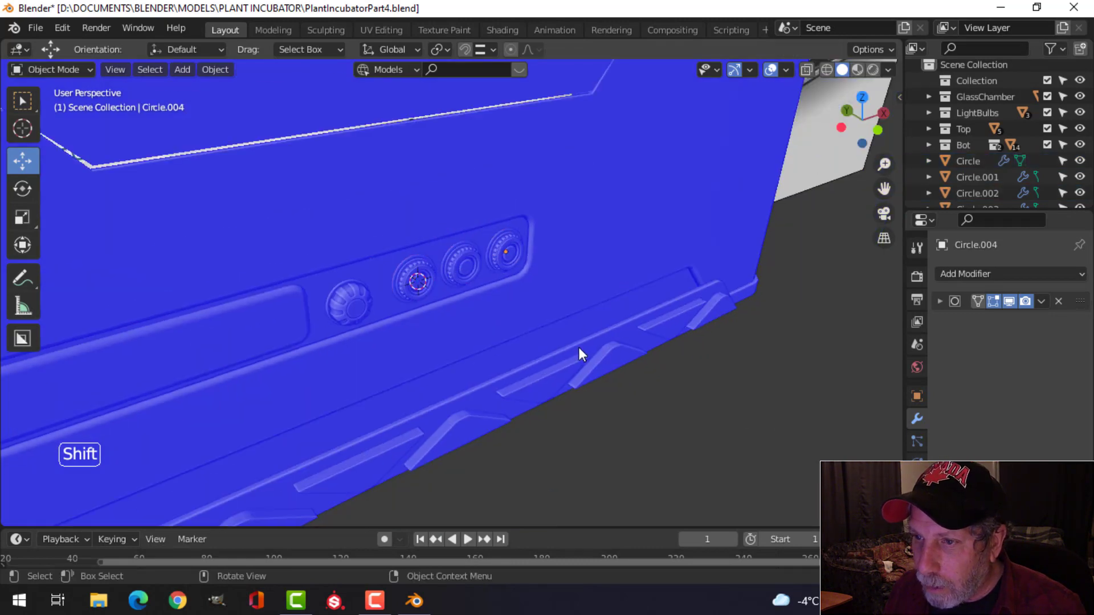
Step: Turn off the face orientation overlay and save the file
scroll(579, 348, down, 4)
click(786, 71)
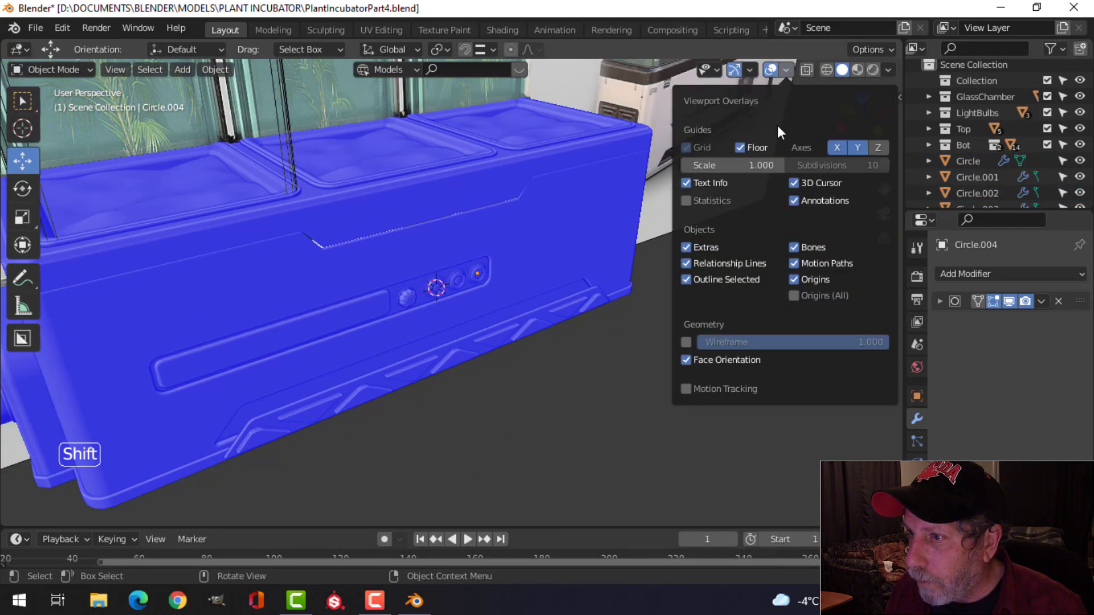
click(724, 358)
middle_drag(506, 371, 587, 330)
key(ctrl+s)
Step: Select the joined grille triangles together with the trapezoidal grille panel behind them
scroll(572, 323, up, 3)
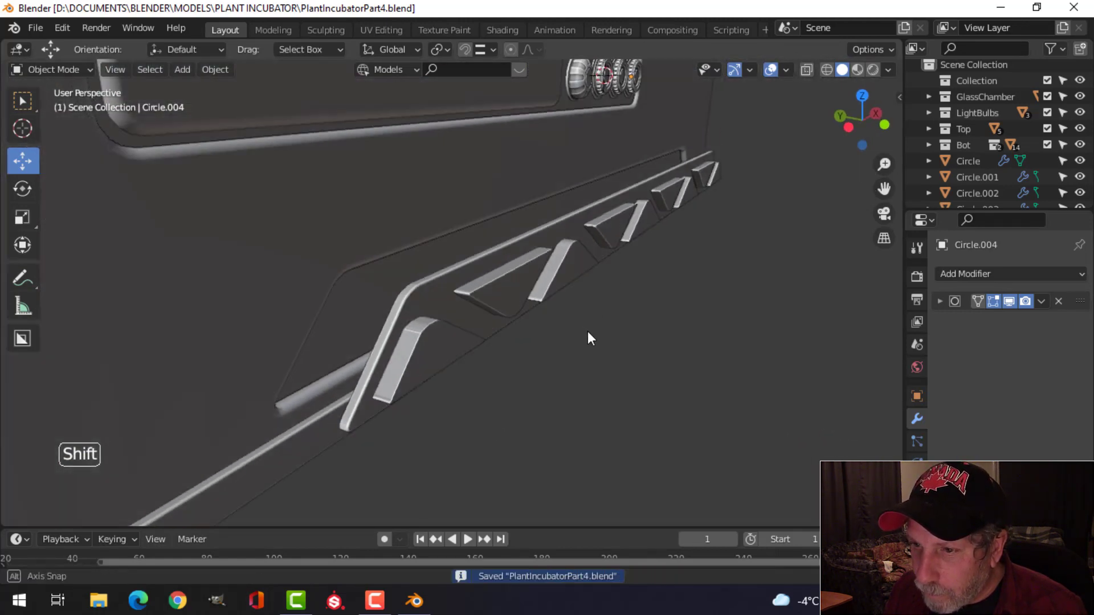
click(427, 342)
middle_drag(507, 323, 527, 374)
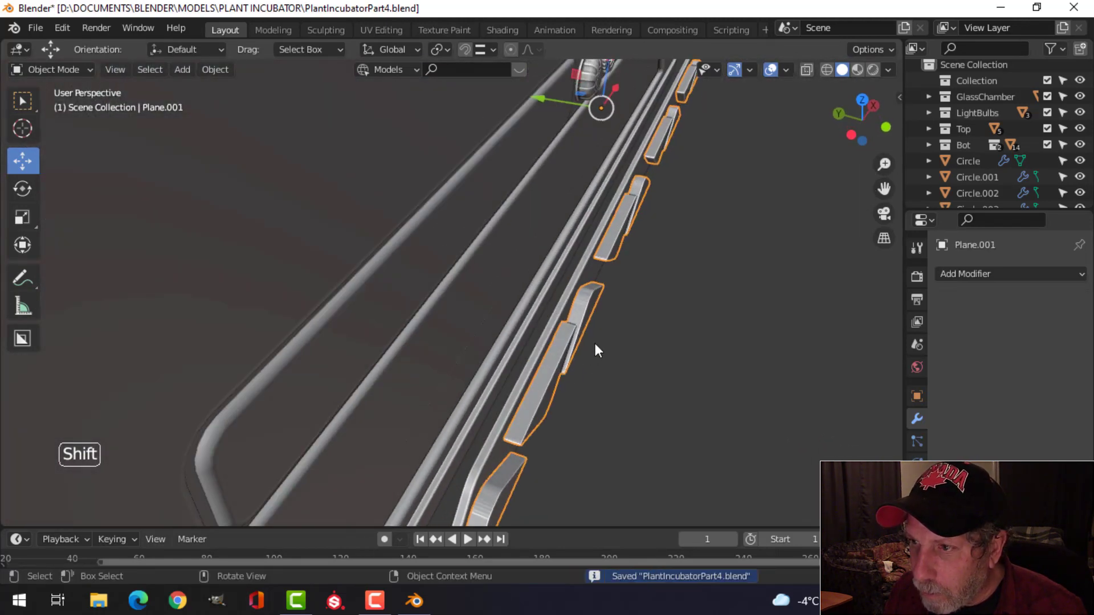
shift+click(580, 288)
middle_drag(668, 320, 536, 323)
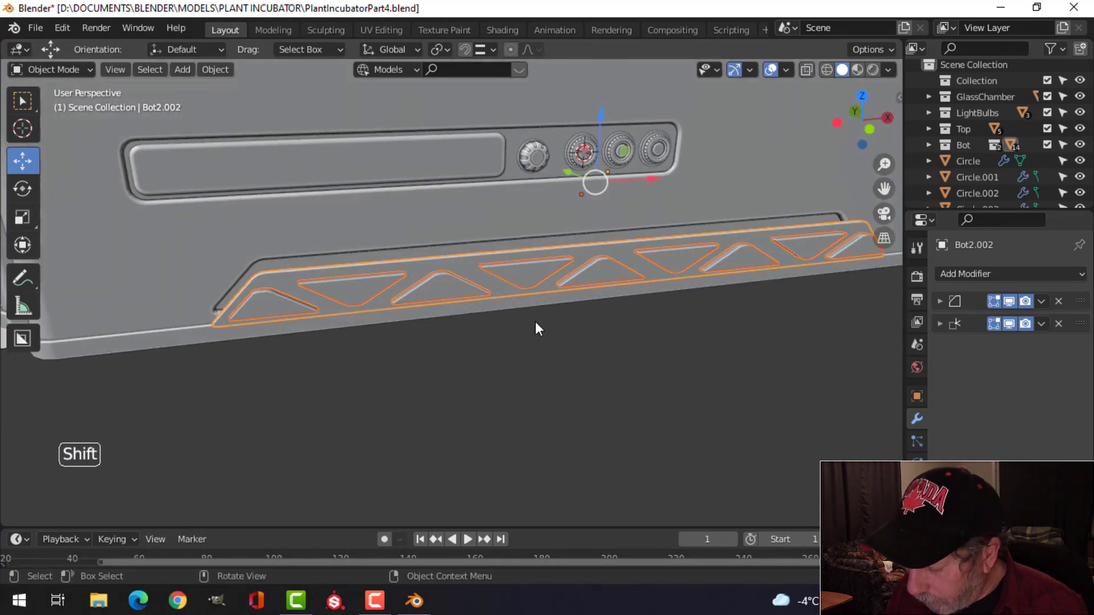
Step: Examine the reference image's lower grille in wireframe to see how its triangles are shaped
key(KP_1)
scroll(1006, 193, down, 5)
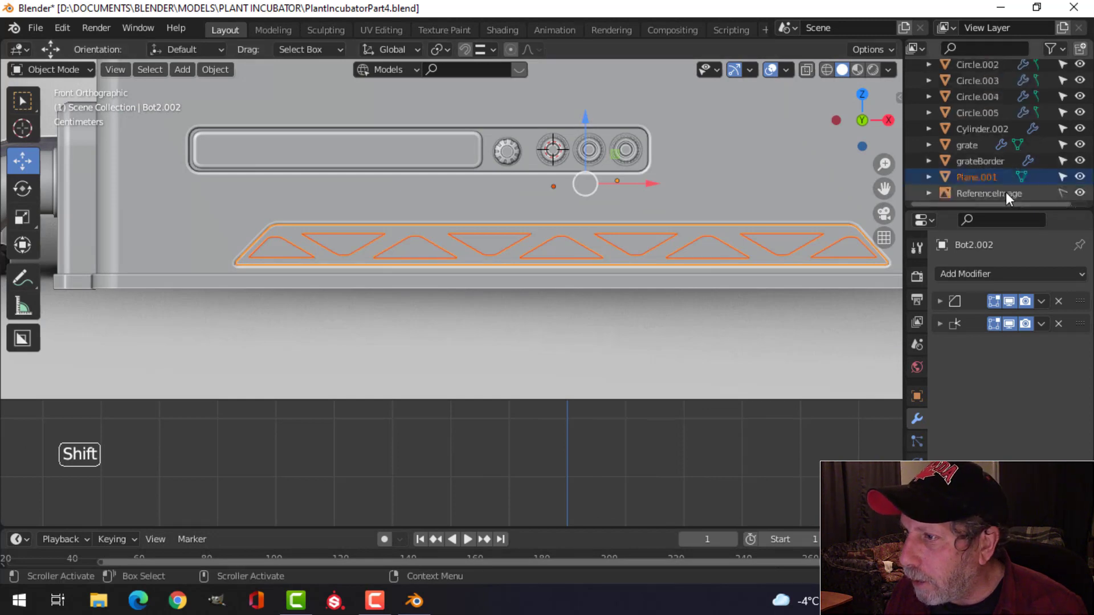
key(z)
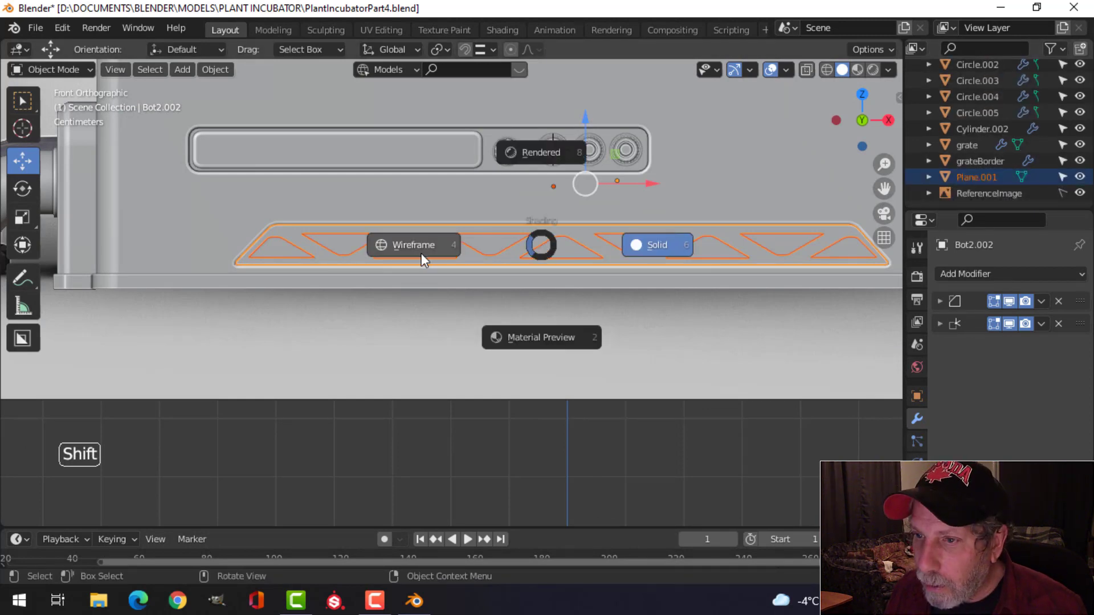
click(421, 253)
mouse_move(422, 253)
middle_down()
mouse_move(523, 271)
mouse_move(419, 294)
middle_up()
scroll(492, 273, up, 2)
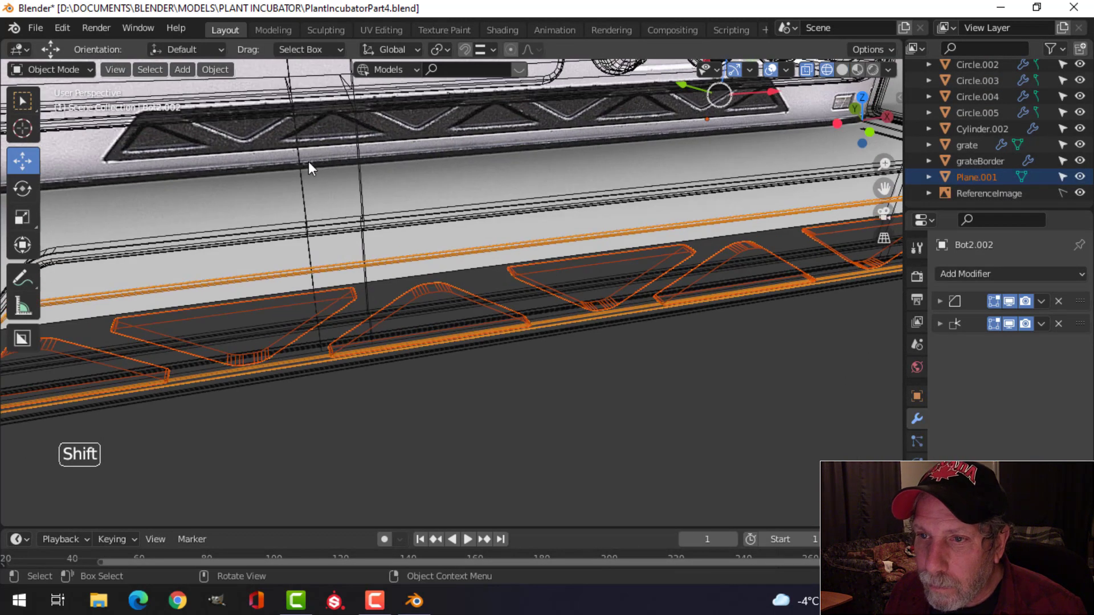
shift+middle_drag(309, 161, 374, 262)
scroll(303, 220, up, 2)
shift+middle_drag(304, 221, 290, 250)
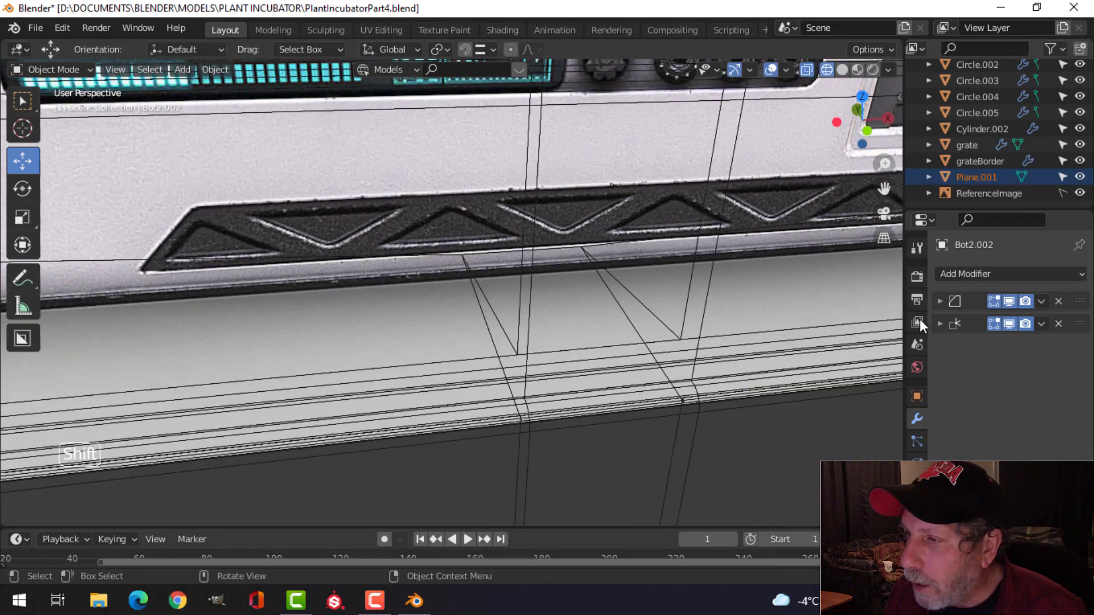
Step: Hide the reference image, return to solid shading and isolate the selected grille panel and triangles in local view
click(1079, 194)
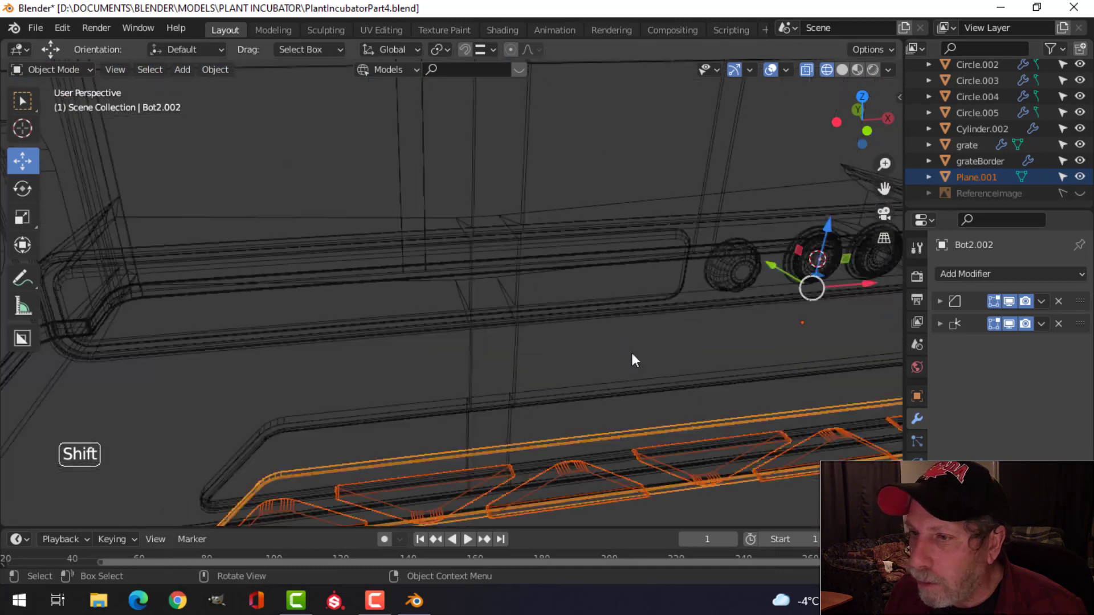
middle_drag(631, 351, 614, 363)
key(z)
click(719, 368)
middle_drag(719, 368, 627, 337)
key(KP_Divide)
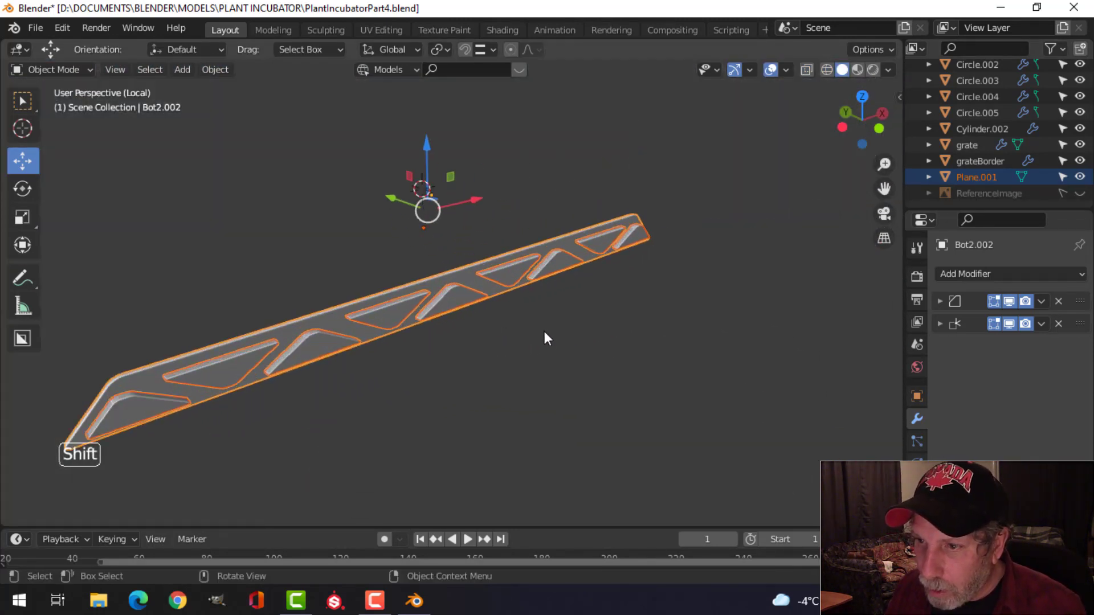
Step: Thicken the trapezoidal grille panel by moving its back face away from the triangles along Y
scroll(501, 327, up, 3)
shift+middle_drag(501, 327, 714, 360)
click(714, 360)
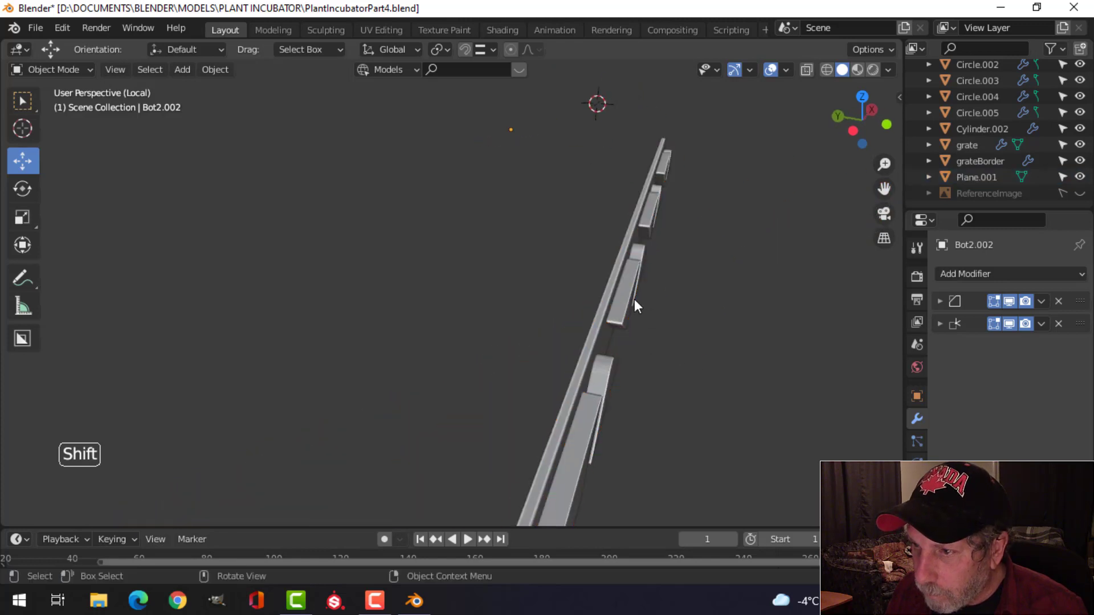
click(634, 299)
mouse_move(663, 332)
middle_down()
mouse_move(676, 328)
mouse_move(660, 334)
middle_up()
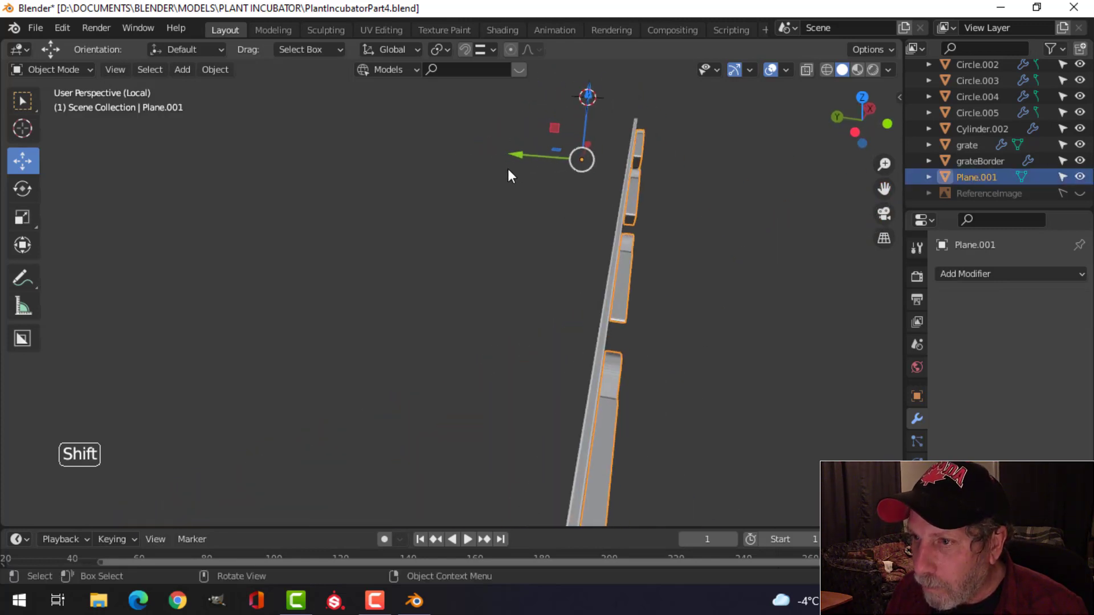
middle_drag(606, 293, 623, 322)
click(624, 322)
key(Tab)
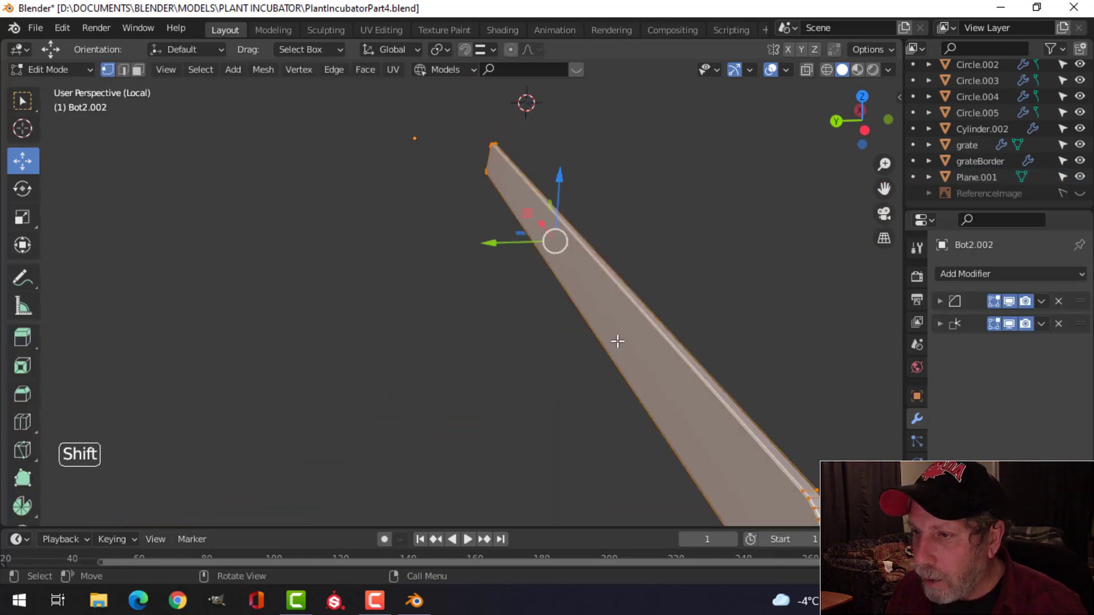
click(620, 335)
click(619, 335)
scroll(644, 342, down, 4)
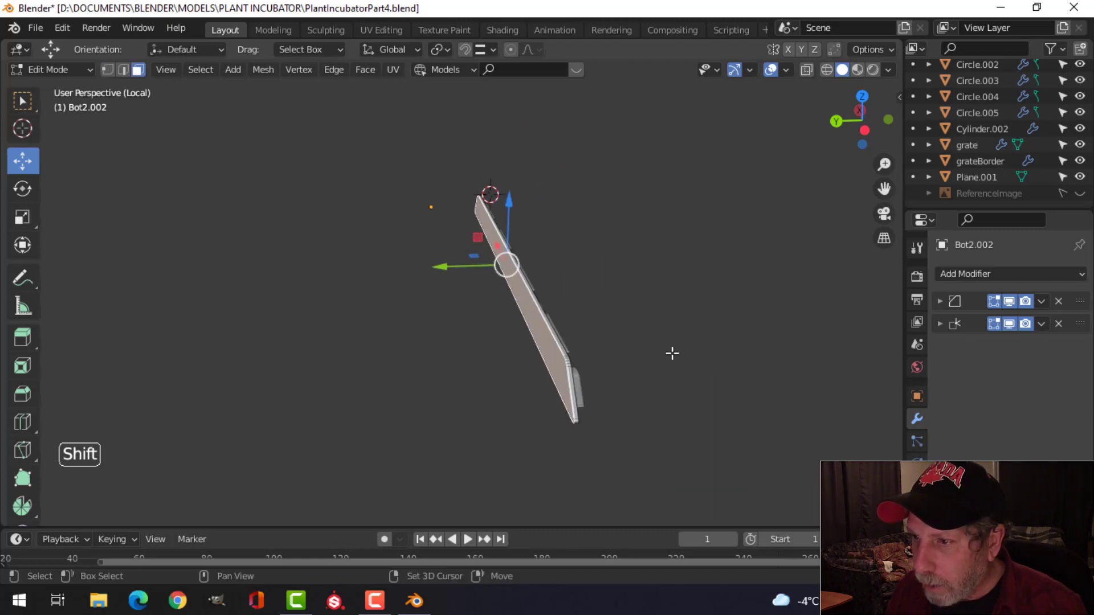
shift+middle_drag(672, 351, 649, 329)
middle_drag(640, 327, 612, 324)
scroll(561, 302, up, 3)
shift+middle_drag(534, 272, 551, 300)
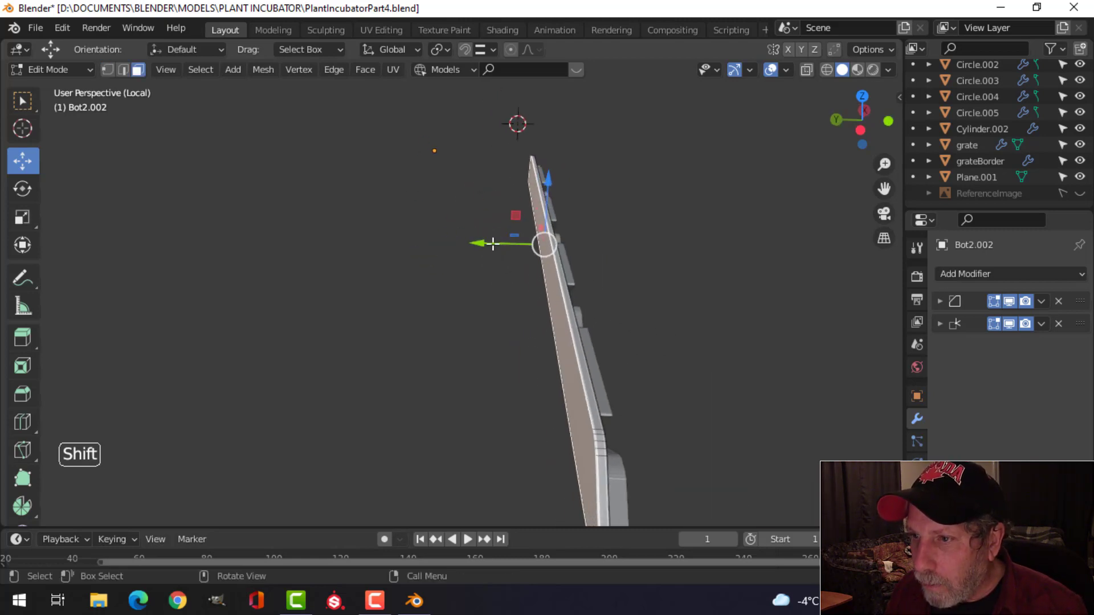
drag(493, 243, 479, 244)
middle_drag(615, 285, 624, 370)
Step: Move the grille triangles' mesh 0.009467 m in Y toward the panel
key(Tab)
click(535, 361)
key(Tab)
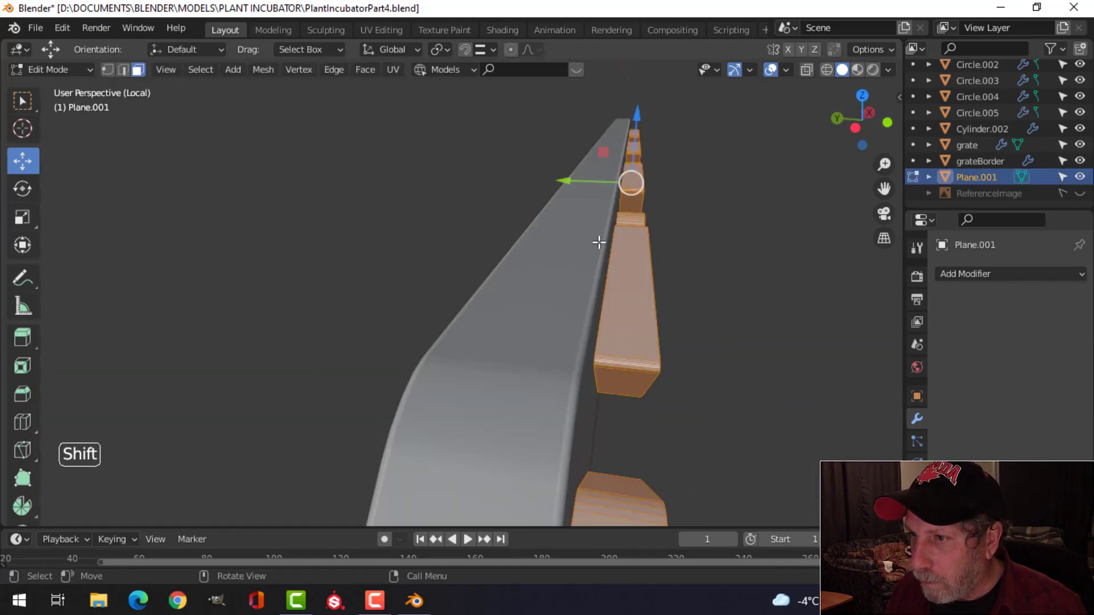
shift+drag(580, 189, 558, 222)
middle_drag(557, 227, 543, 196)
Step: Scale the triangles' mesh by 1.413 along Y and shift it slightly further into the panel
key(s)
key(y)
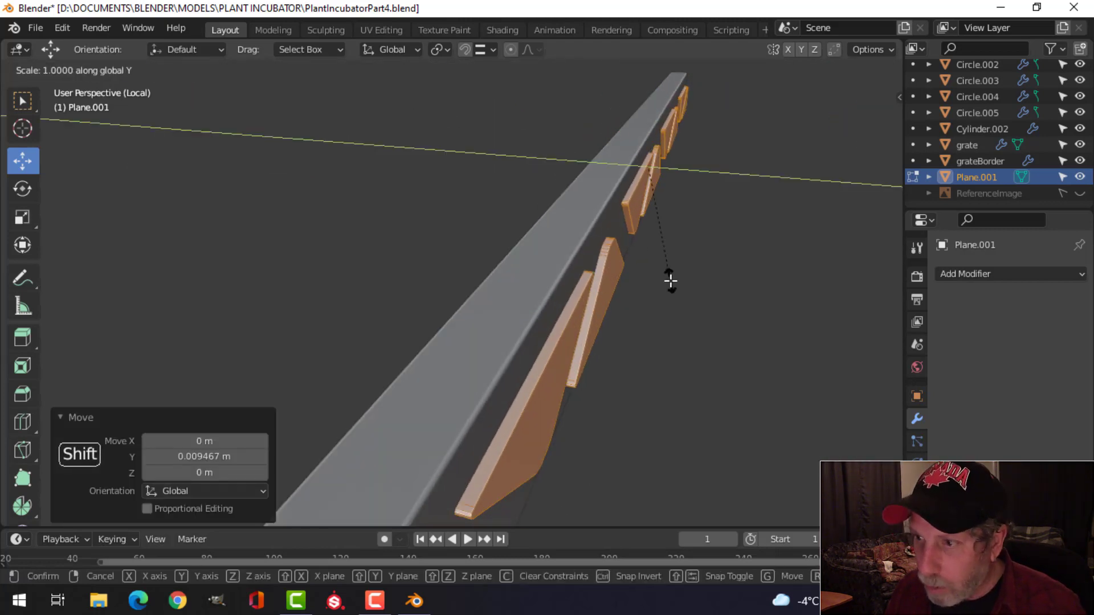
click(740, 301)
middle_drag(740, 301, 575, 162)
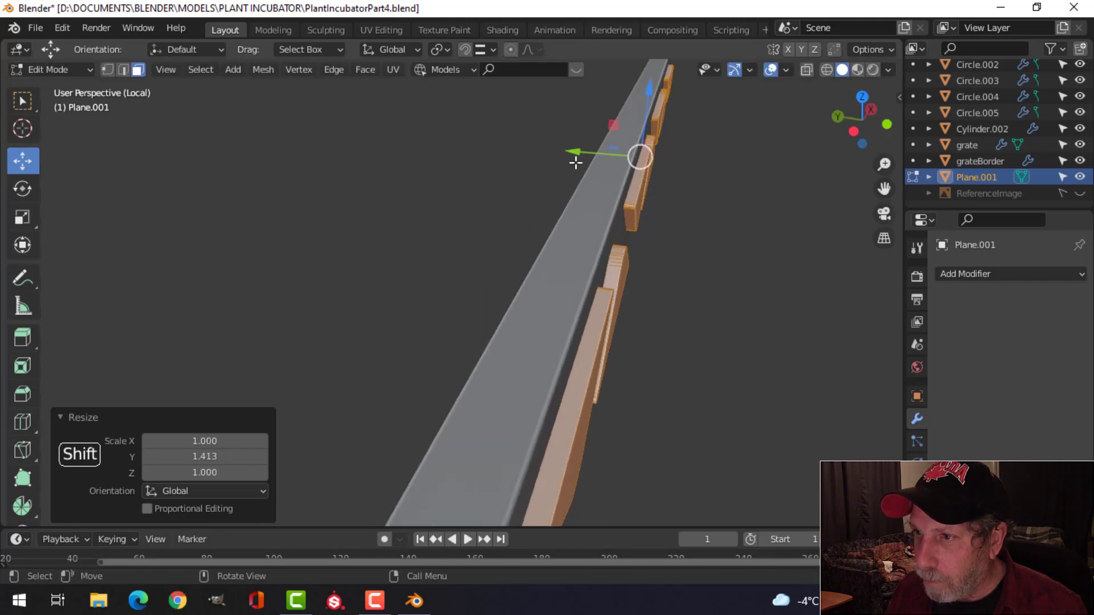
drag(573, 153, 569, 154)
key(Tab)
Step: Cut the triangles out of the grille panel with a Difference Boolean modifier placed first in the stack, and apply it
middle_drag(634, 204, 556, 312)
click(576, 238)
scroll(694, 307, down, 2)
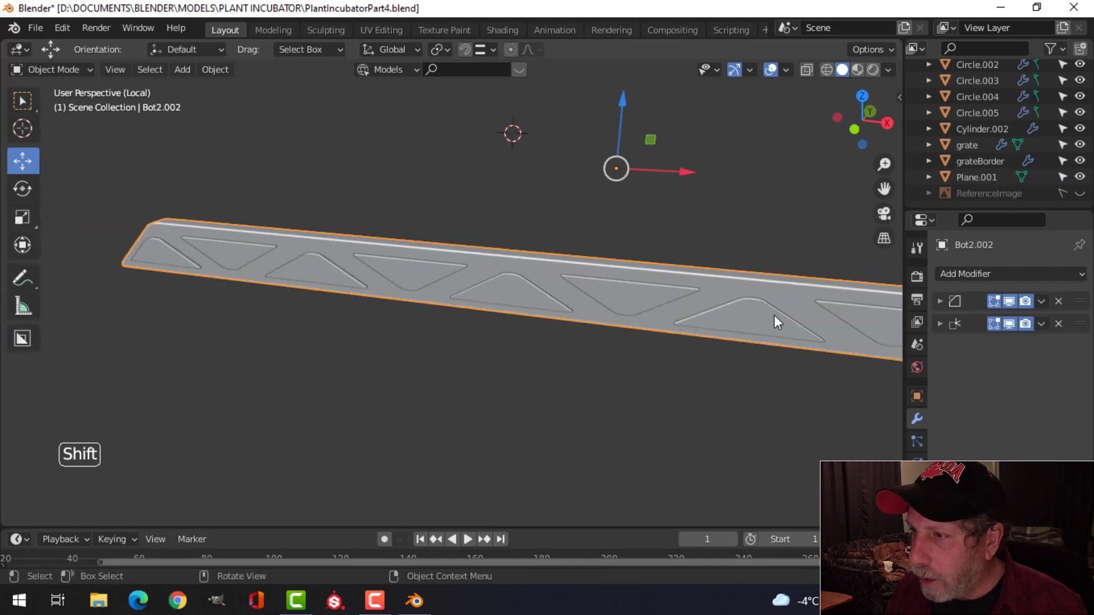
shift+middle_drag(774, 316, 693, 307)
click(1020, 279)
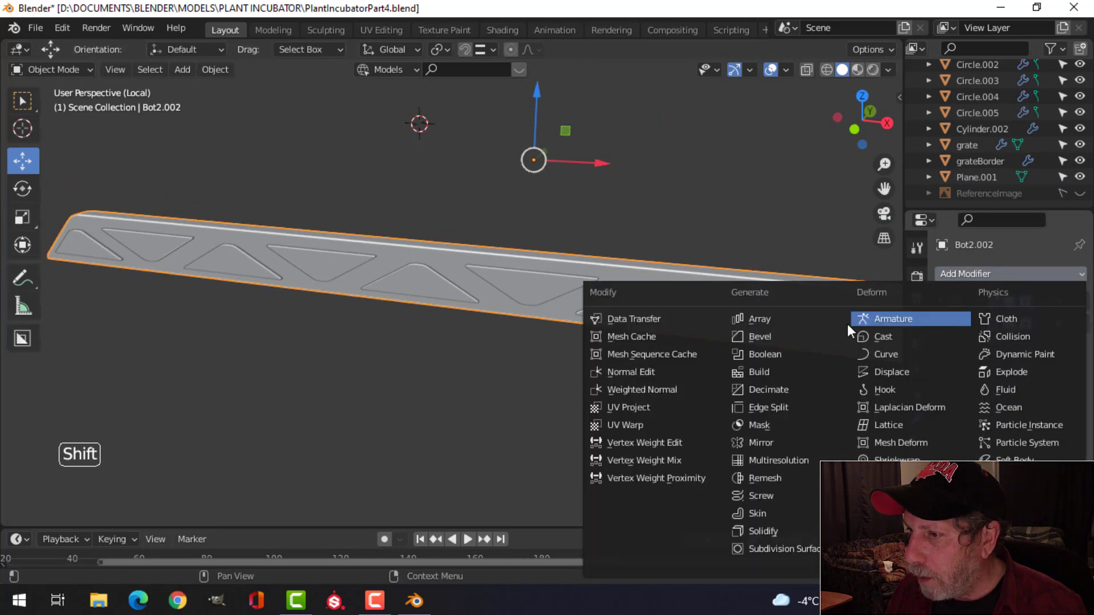
click(805, 354)
drag(1084, 348, 1076, 300)
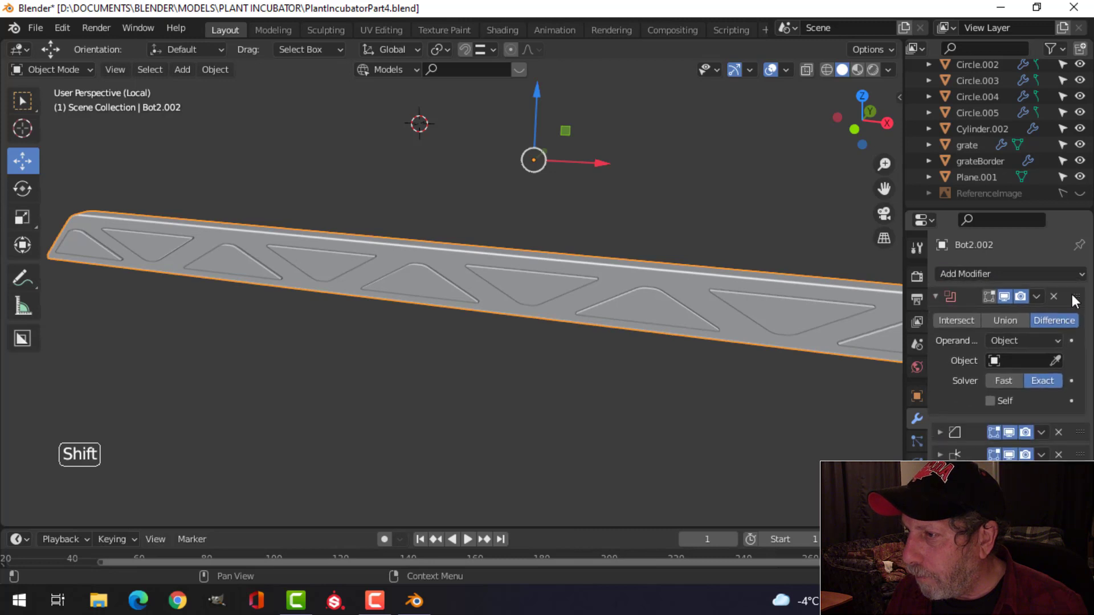
click(1060, 365)
click(778, 305)
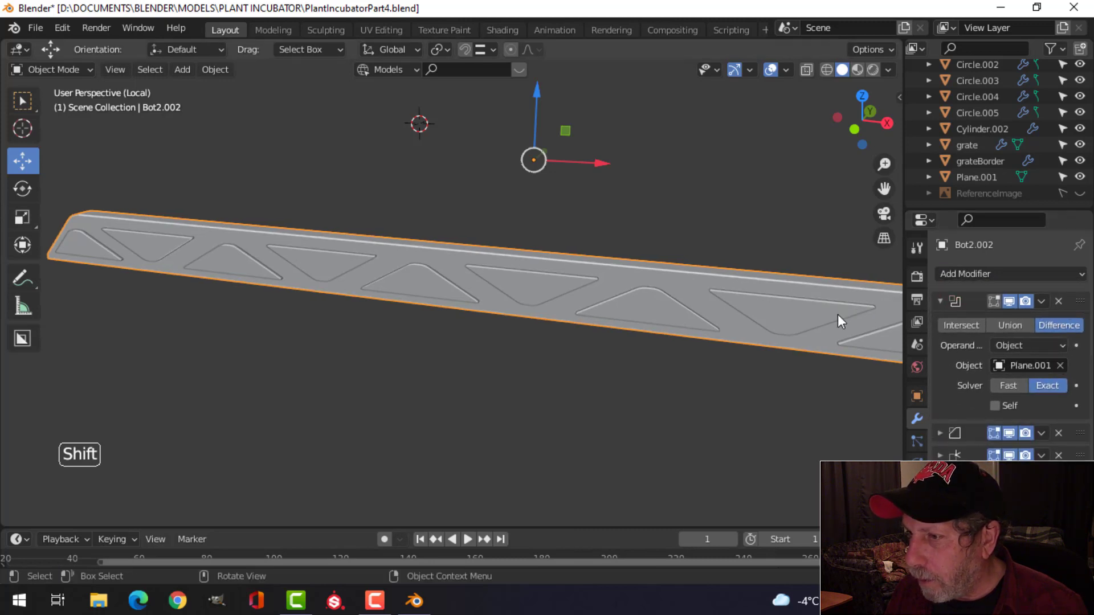
click(1040, 300)
click(998, 319)
Step: Unhide the reference image and keep only the grille's triangle cutter object hidden
click(722, 315)
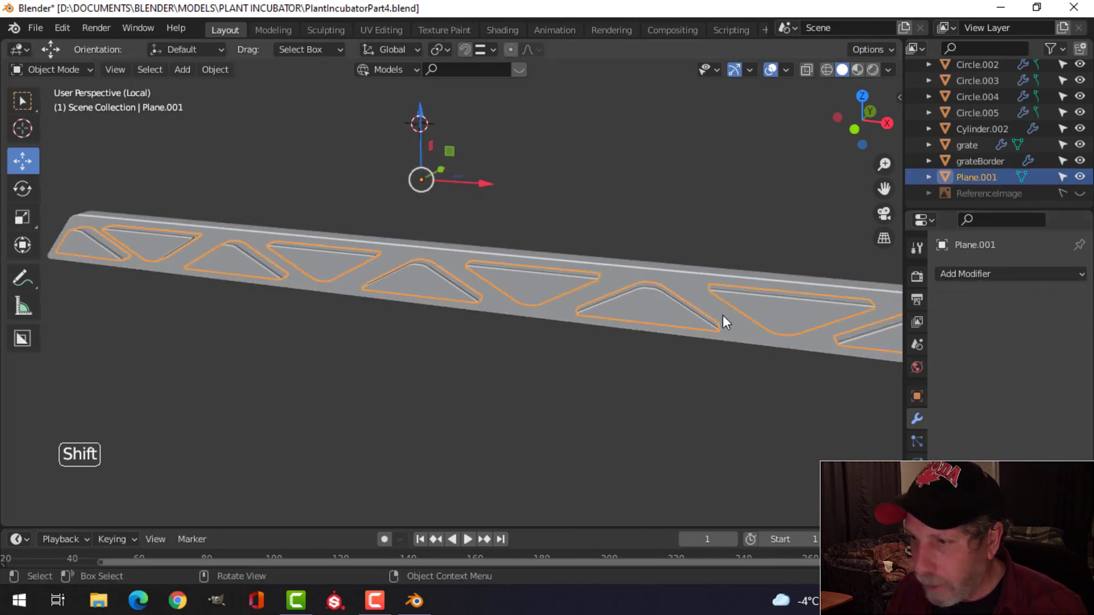
key(h)
middle_drag(489, 331, 529, 312)
key(alt+h)
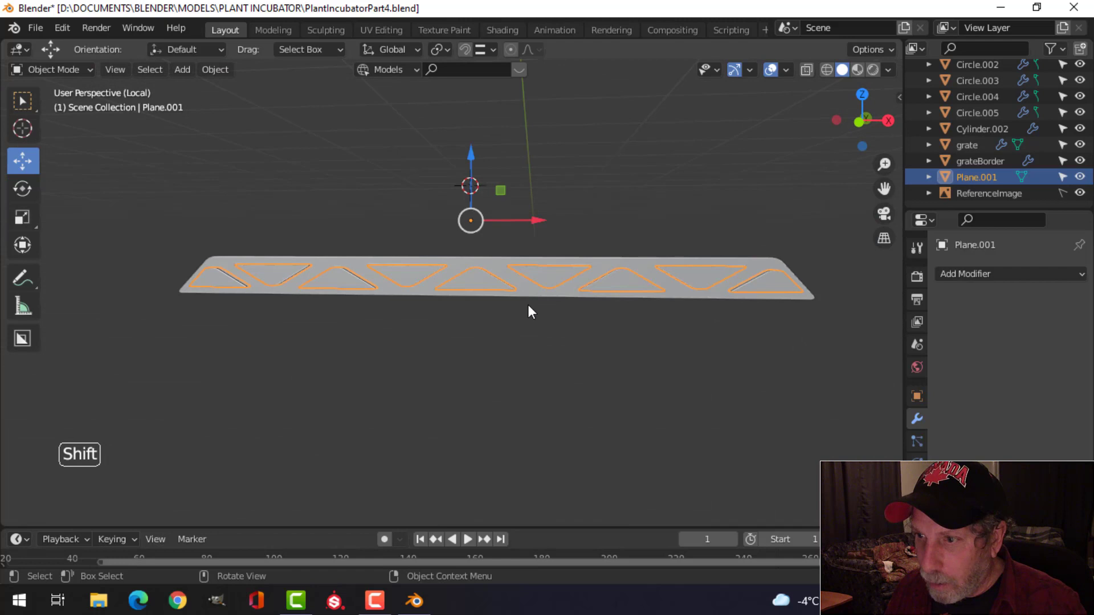
click(538, 263)
click(562, 271)
key(h)
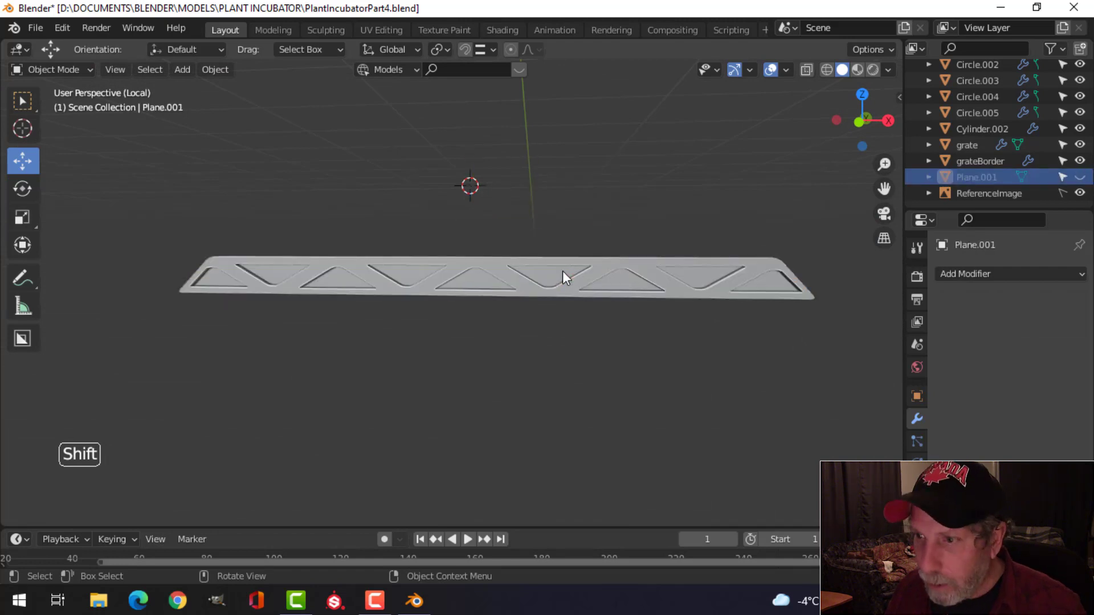
Step: Start selecting the front rim edge loops of the grille panel's triangular recesses, working from one slanted end toward the middle
scroll(563, 271, up, 2)
click(521, 269)
shift+middle_drag(515, 297, 626, 315)
key(Tab)
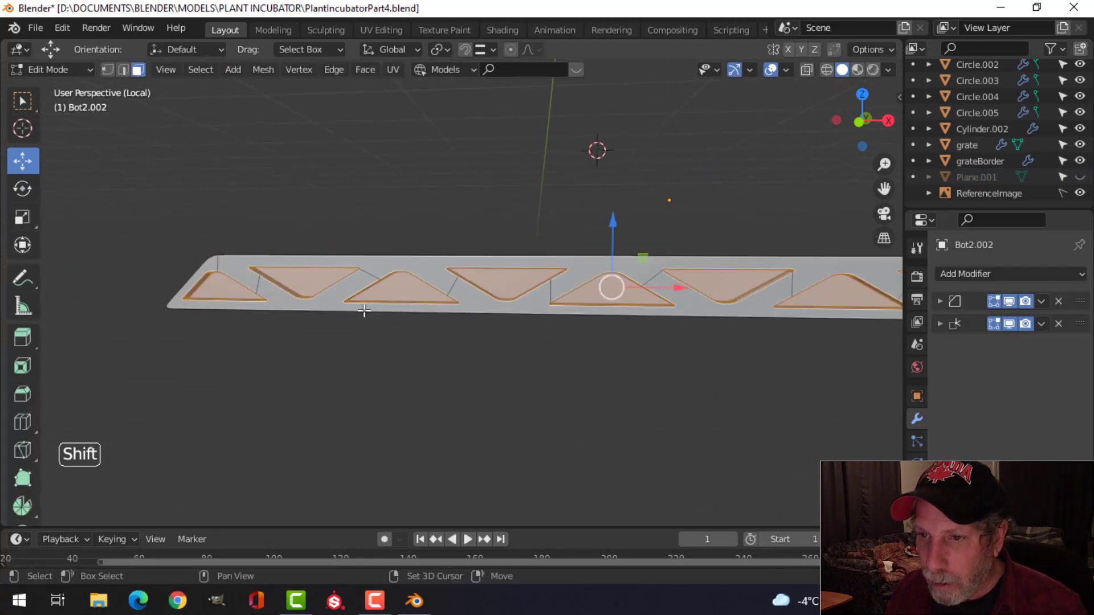
shift+middle_drag(364, 311, 528, 331)
scroll(454, 327, up, 2)
key(alt+a)
alt+click(526, 342)
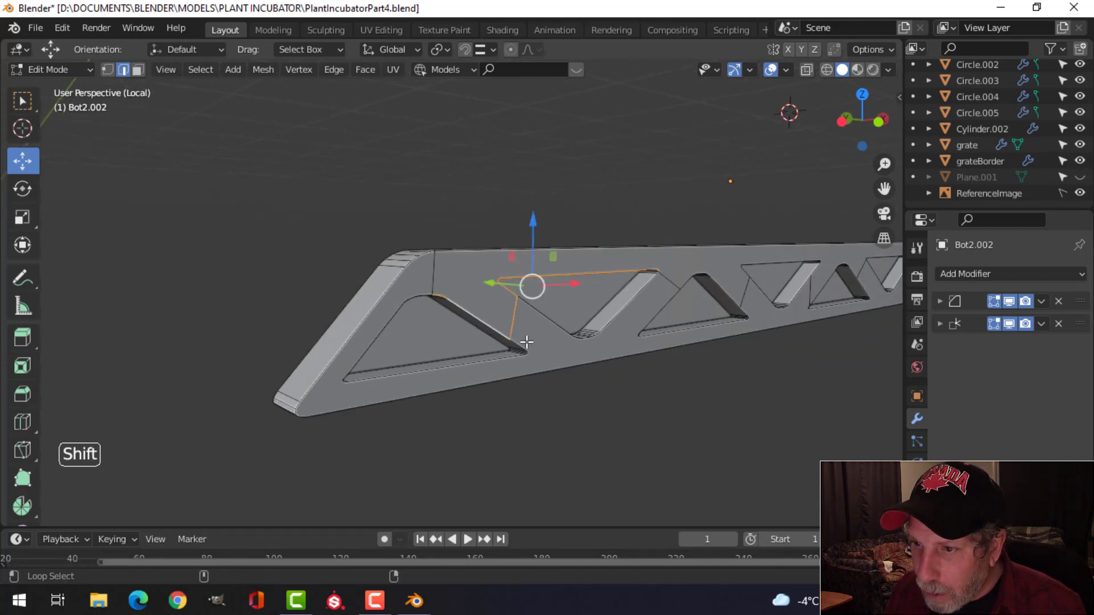
alt+shift+click(417, 293)
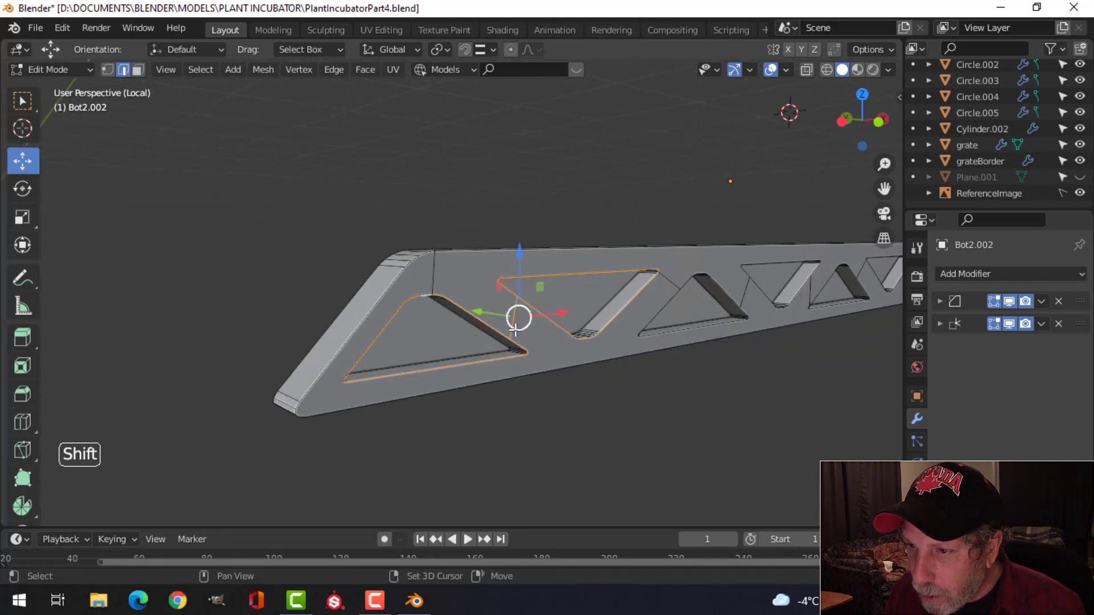
shift+middle_drag(673, 306, 573, 322)
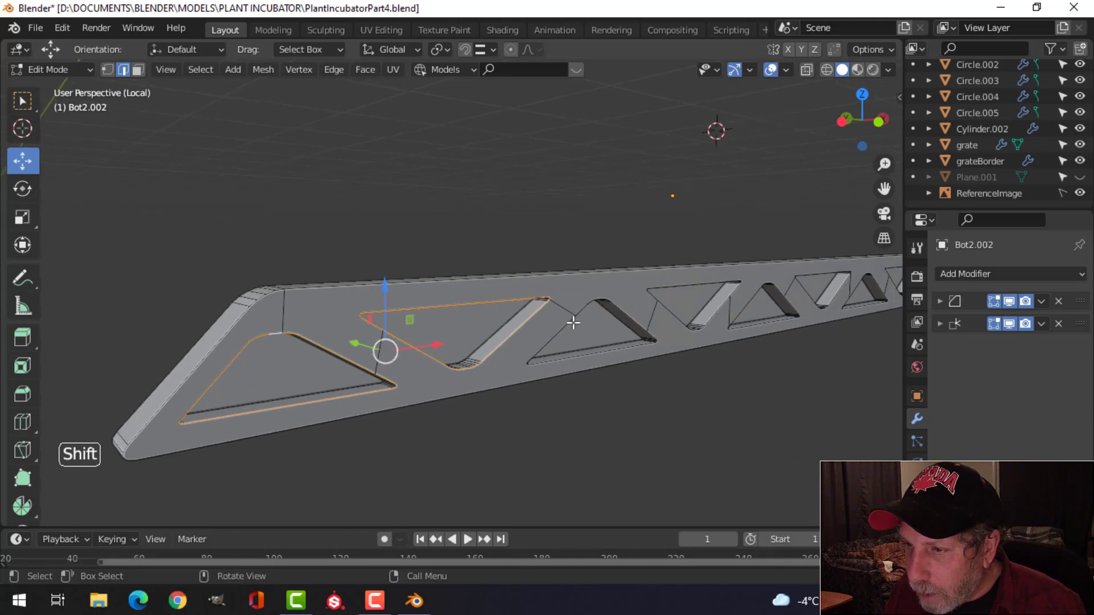
alt+shift+click(626, 316)
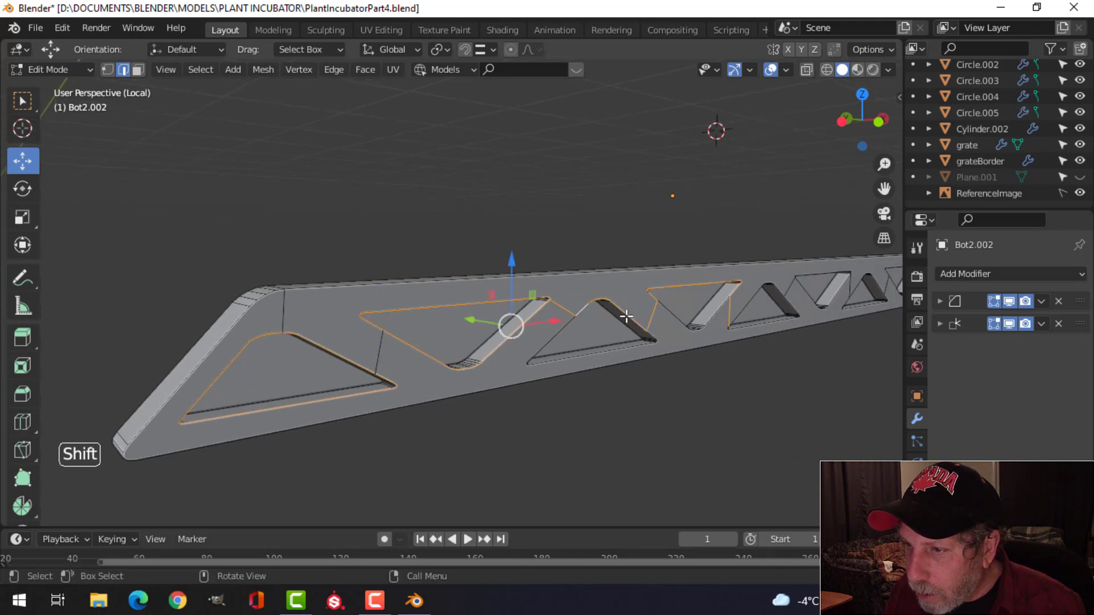
alt+shift+click(558, 335)
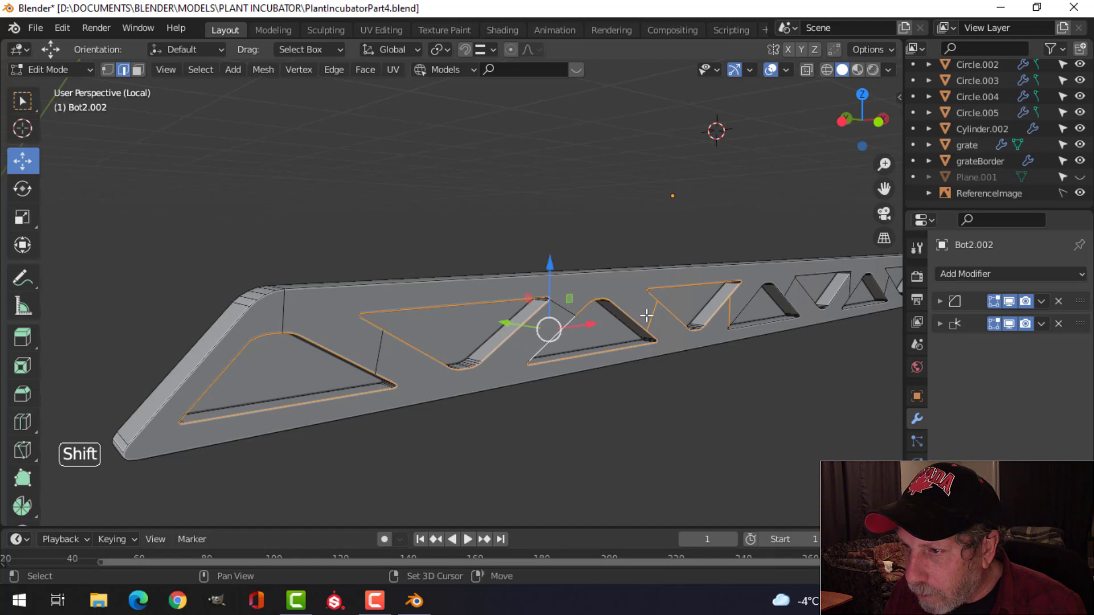
Step: Add the remaining recesses' front rim edges to the selection and bevel them all about 0.0028 m with 4 segments
shift+middle_drag(706, 324, 549, 349)
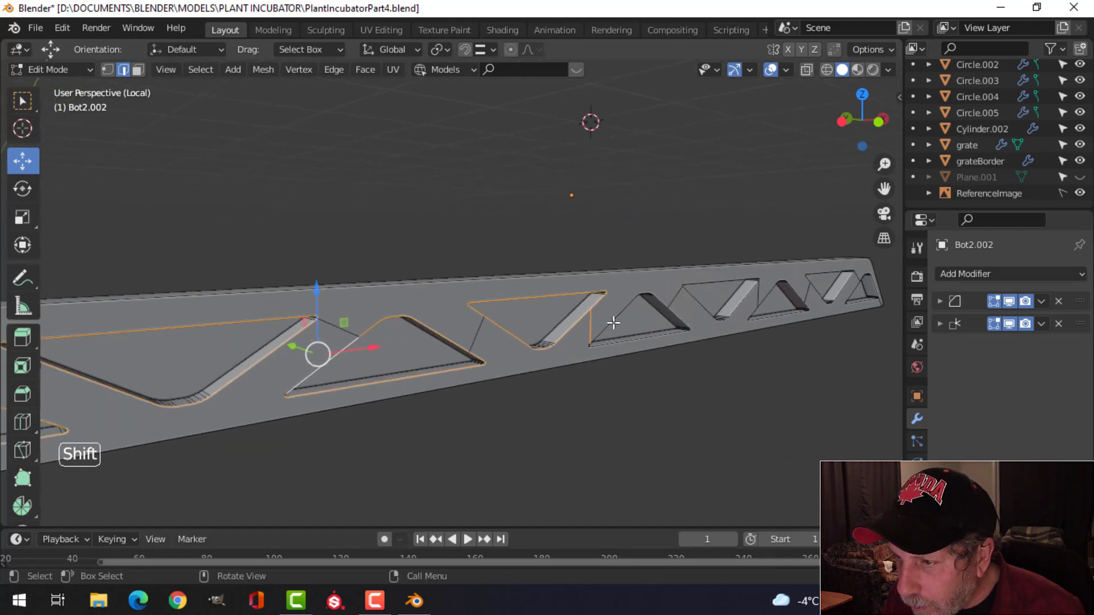
alt+shift+click(649, 338)
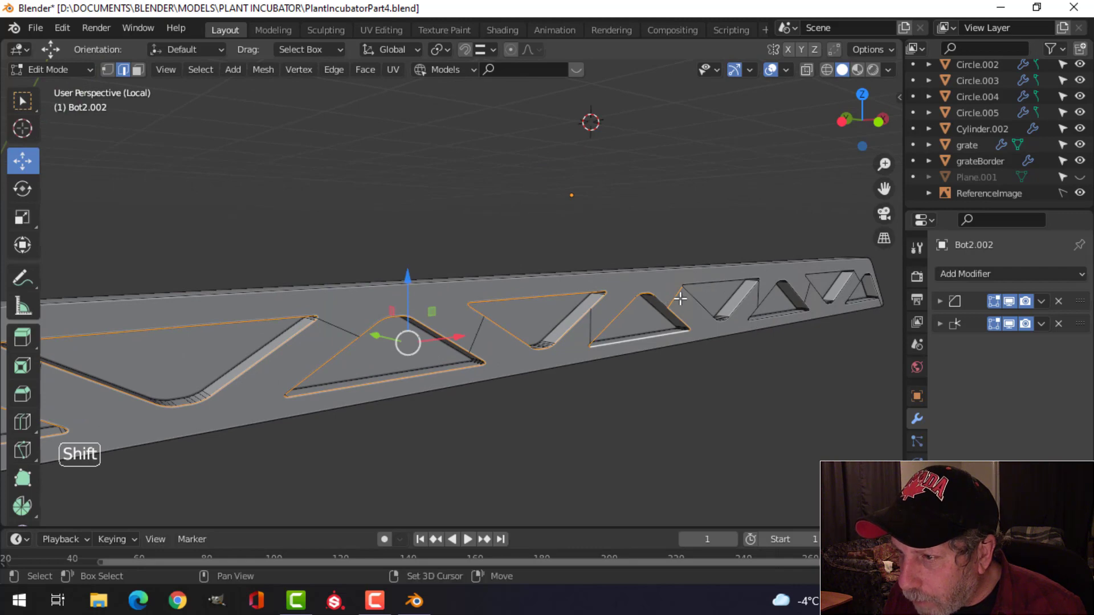
middle_drag(729, 314, 593, 296)
alt+shift+click(621, 294)
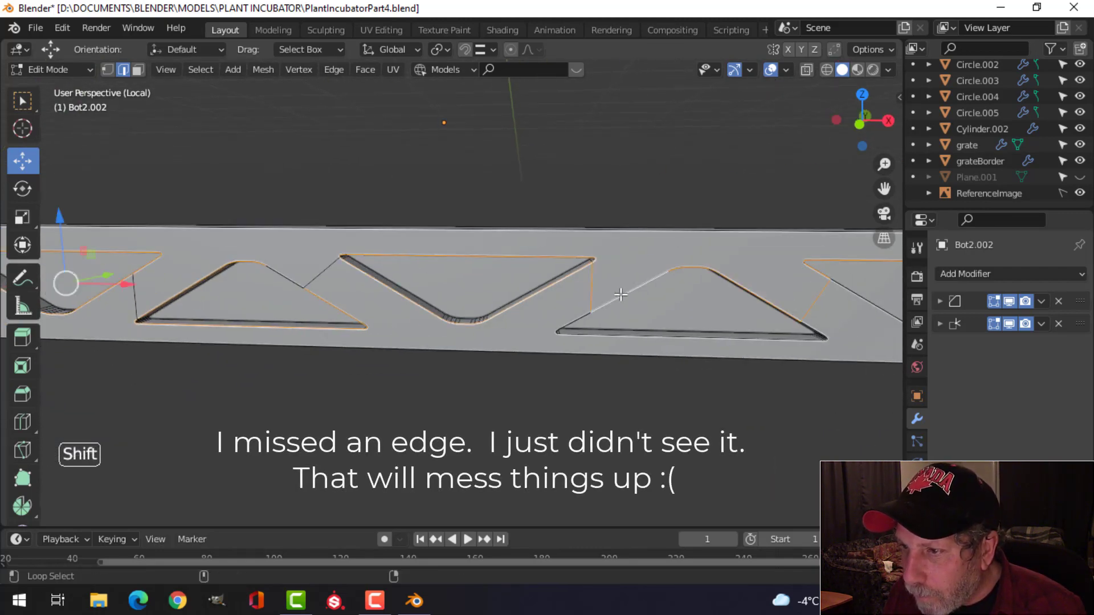
alt+shift+click(608, 337)
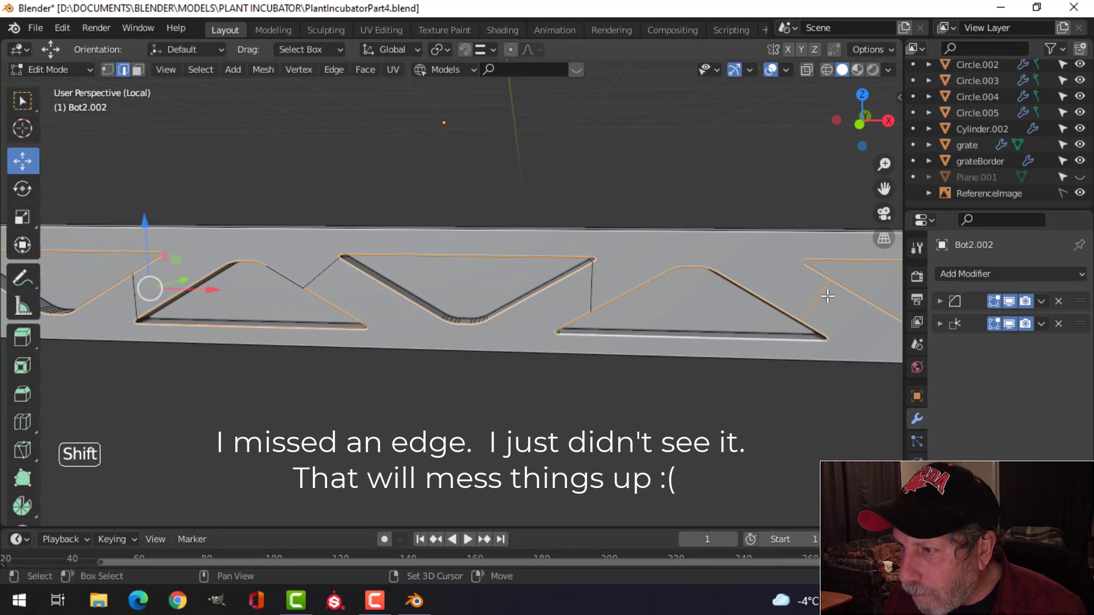
scroll(811, 314, down, 3)
shift+middle_drag(786, 317, 612, 330)
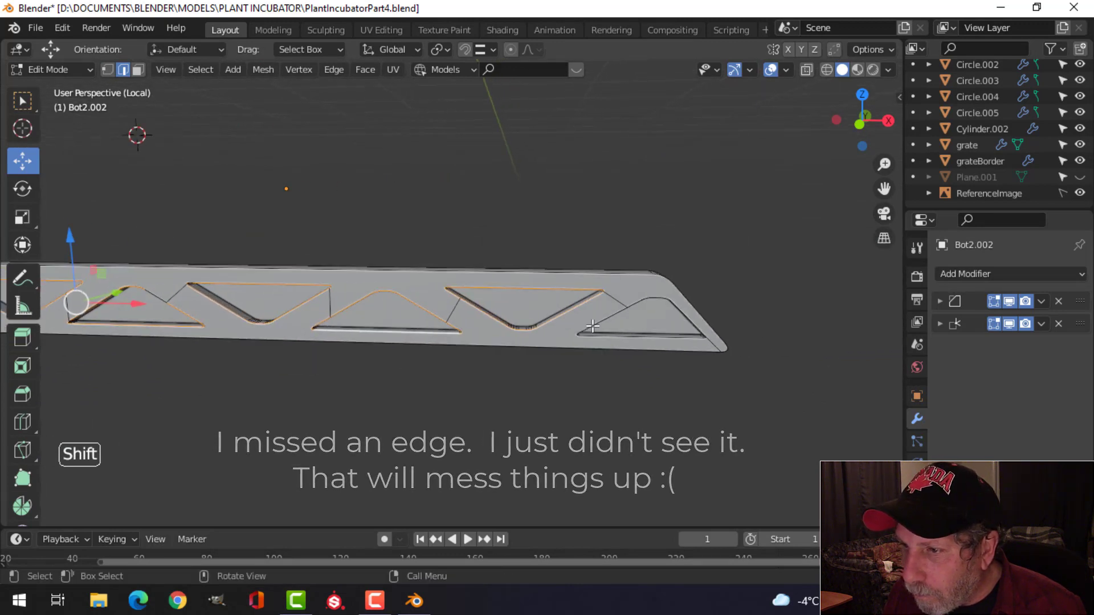
alt+shift+click(643, 307)
alt+shift+click(645, 334)
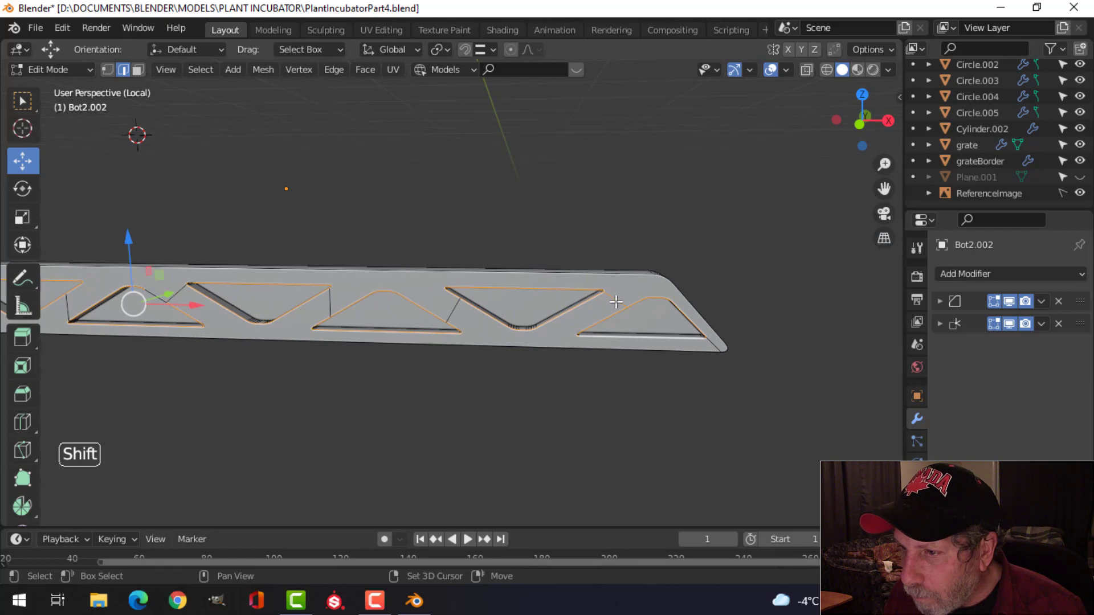
middle_drag(535, 343, 339, 359)
middle_drag(700, 312, 490, 311)
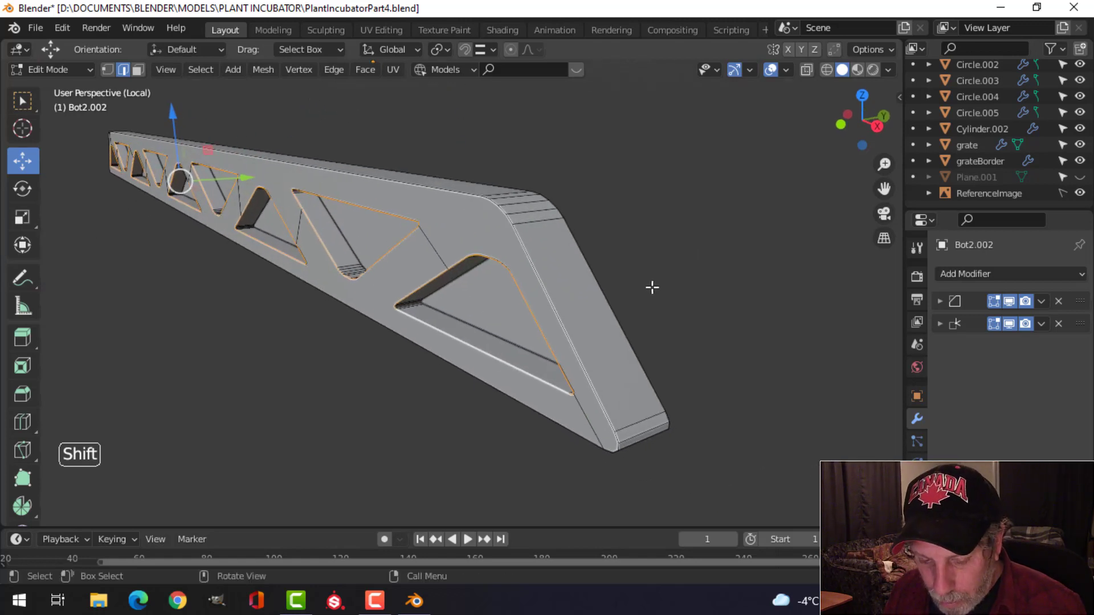
key(ctrl+b)
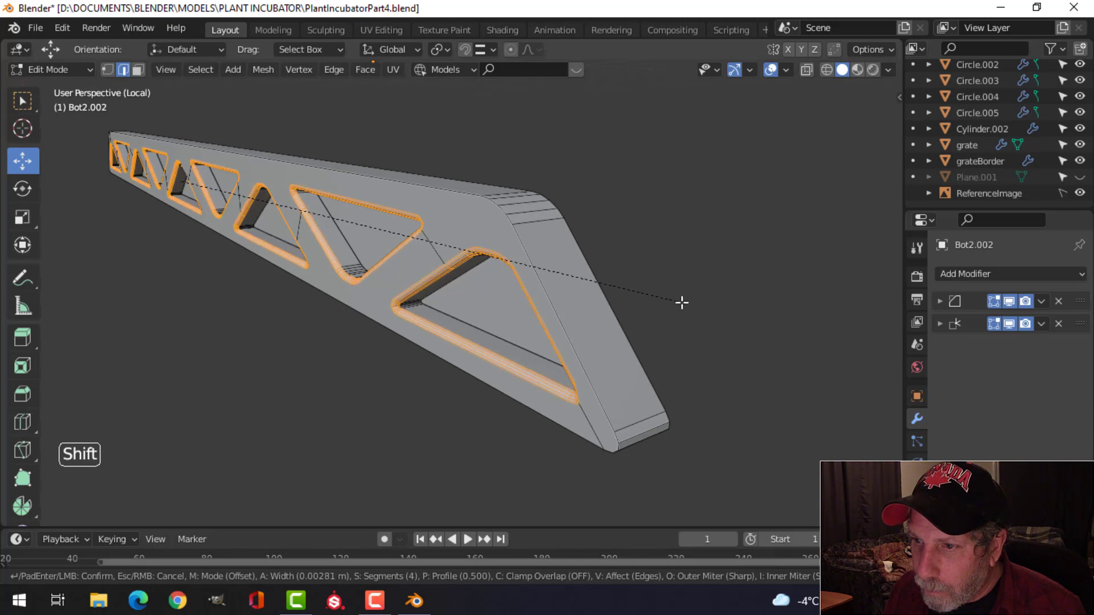
click(682, 303)
key(alt+a)
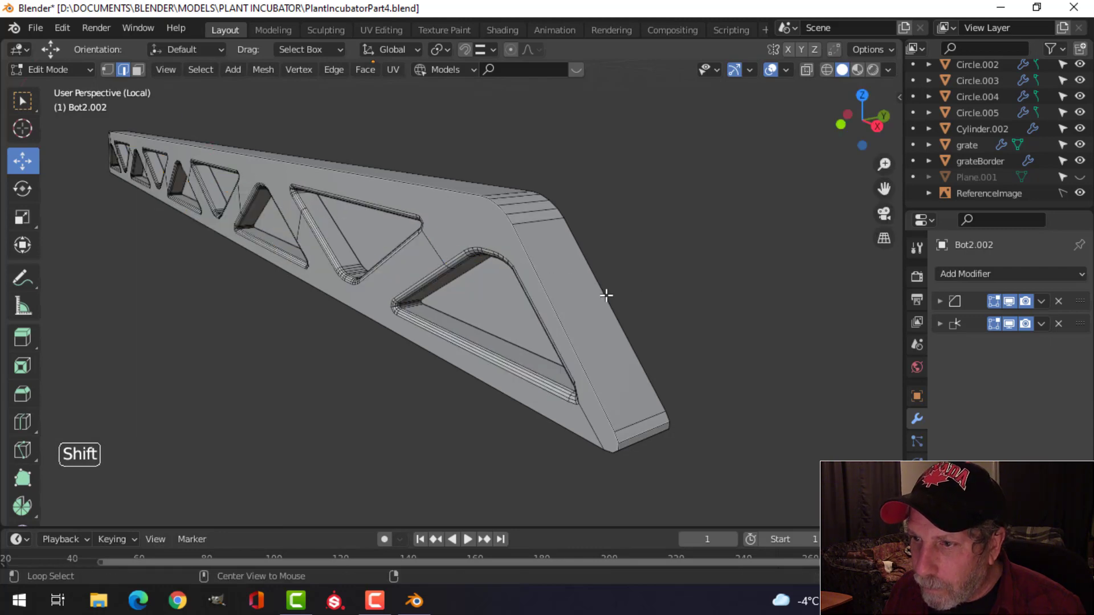
Step: Bevel the grille panel's front outer perimeter edges by 0.00311 m with 4 segments
alt+shift+click(538, 261)
middle_drag(601, 312, 665, 240)
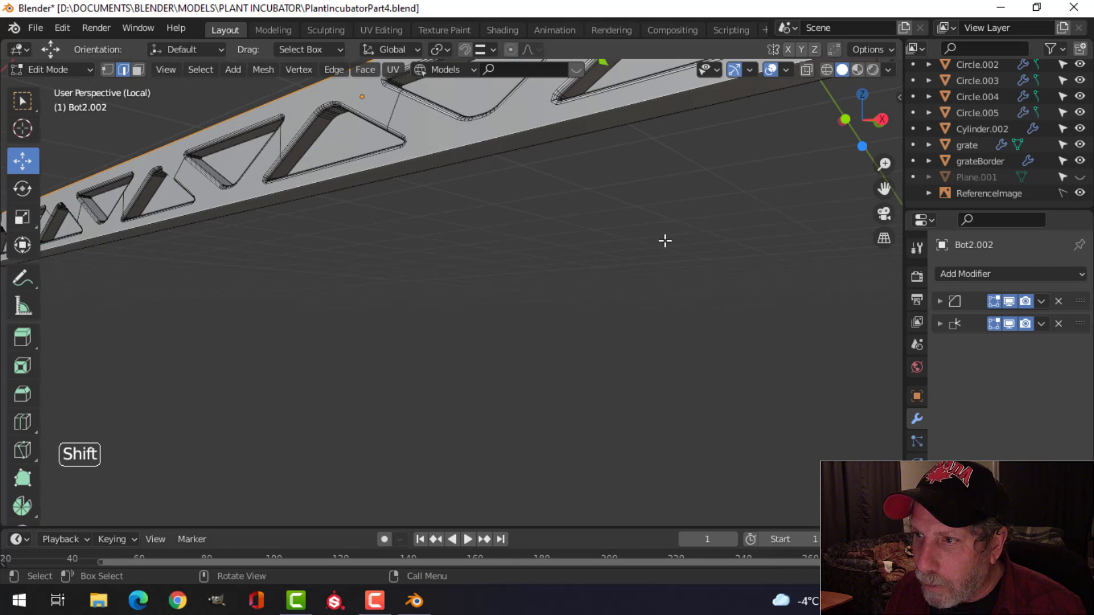
alt+shift+click(572, 113)
scroll(295, 230, down, 3)
middle_drag(296, 230, 579, 319)
shift+middle_drag(321, 284, 492, 280)
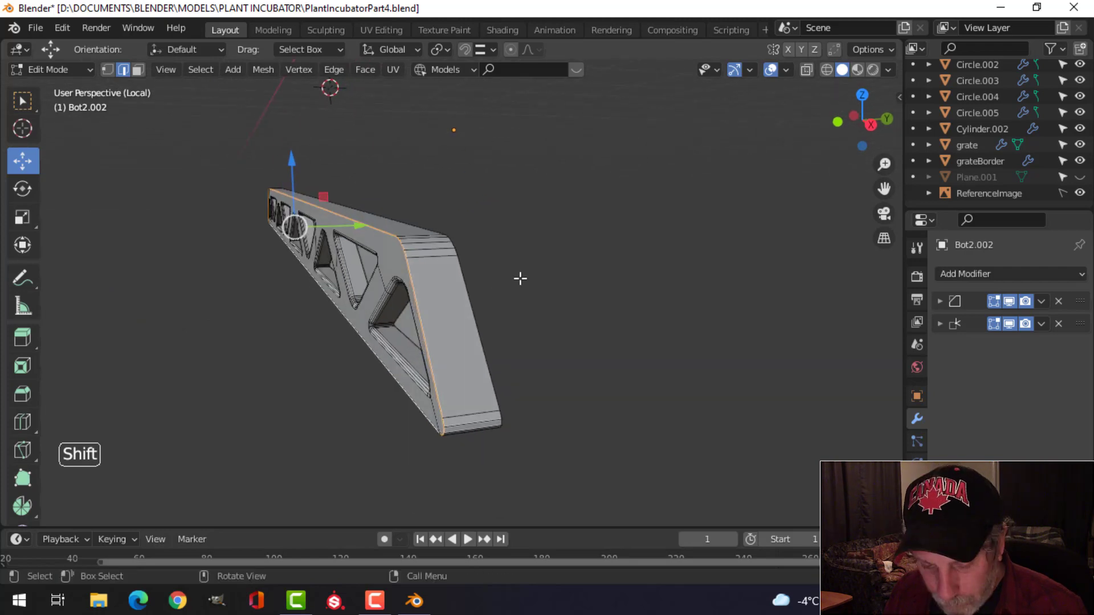
key(ctrl+b)
click(548, 290)
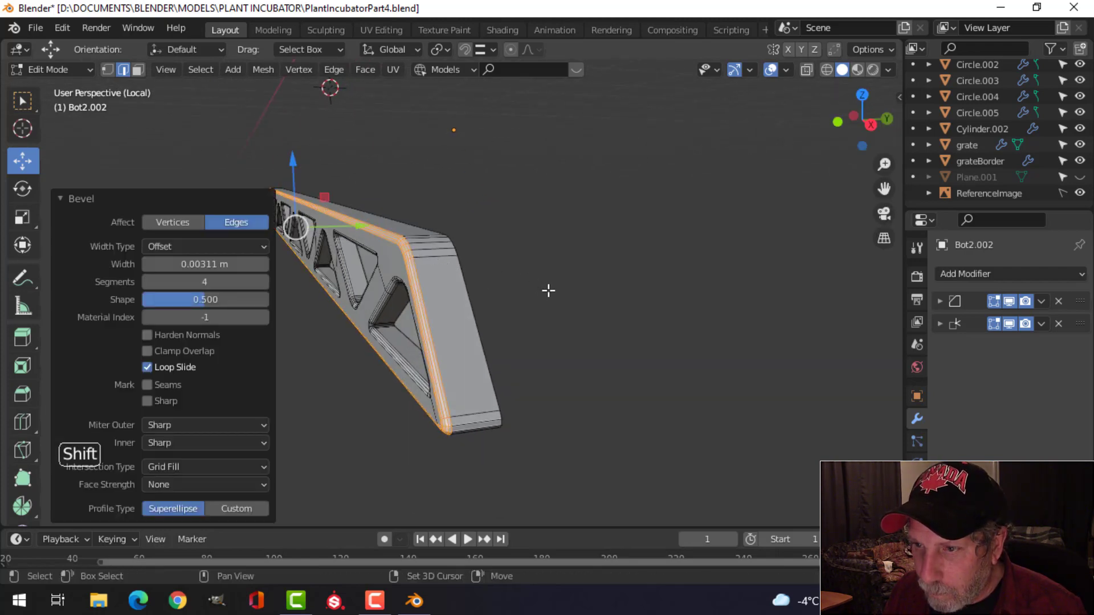
key(Tab)
mouse_move(547, 291)
middle_down()
mouse_move(462, 302)
mouse_move(562, 302)
mouse_move(515, 323)
mouse_move(541, 303)
mouse_move(562, 334)
mouse_move(566, 290)
middle_up()
key(KP_Divide)
click(582, 326)
key(Tab)
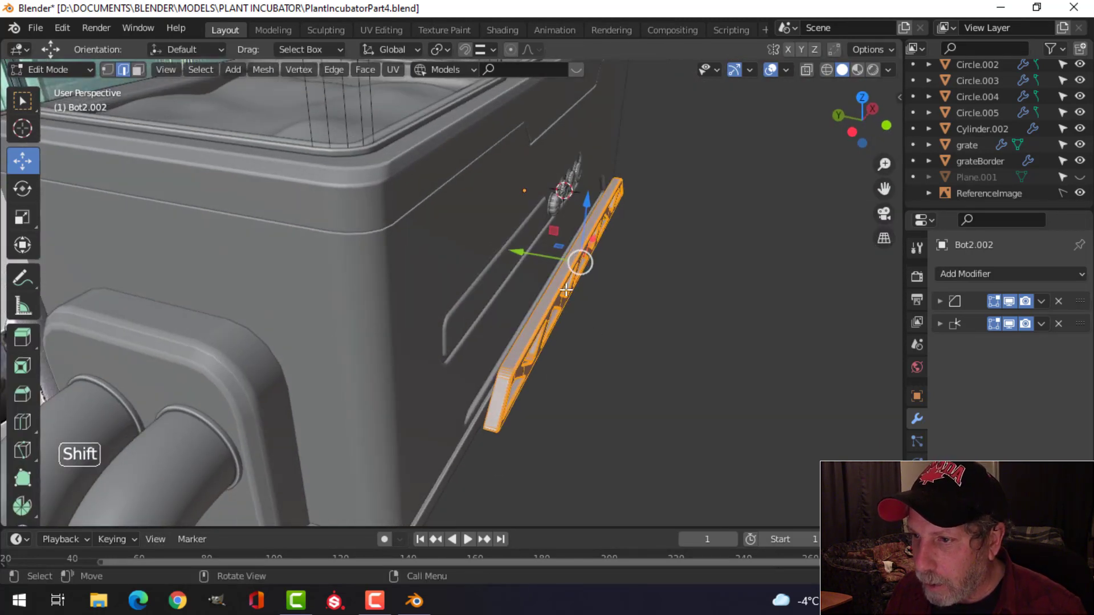
middle_drag(525, 252, 578, 290)
key(Tab)
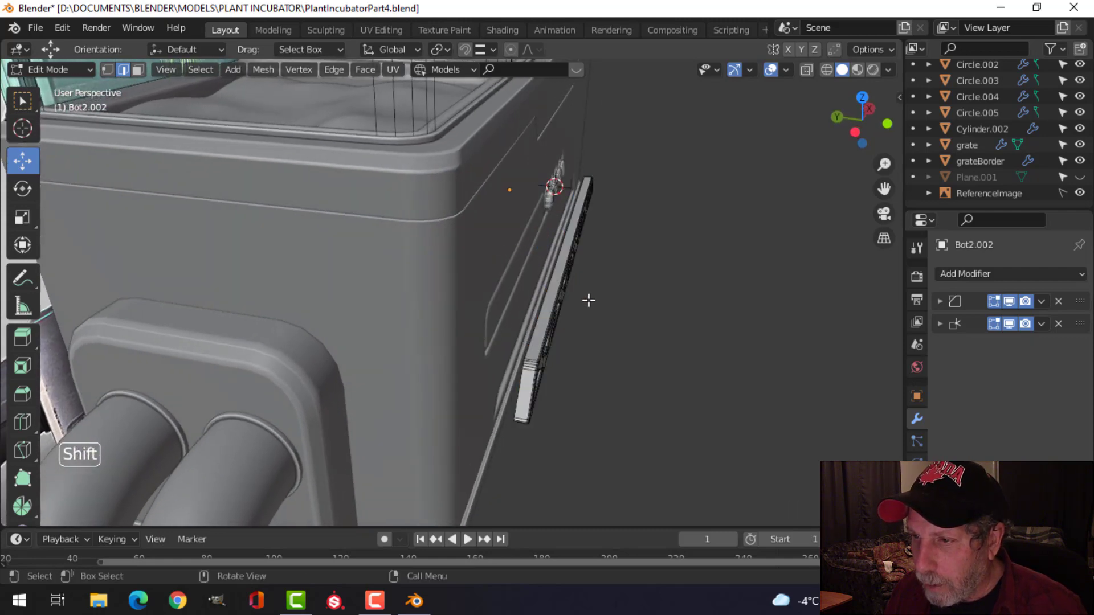
key(slash)
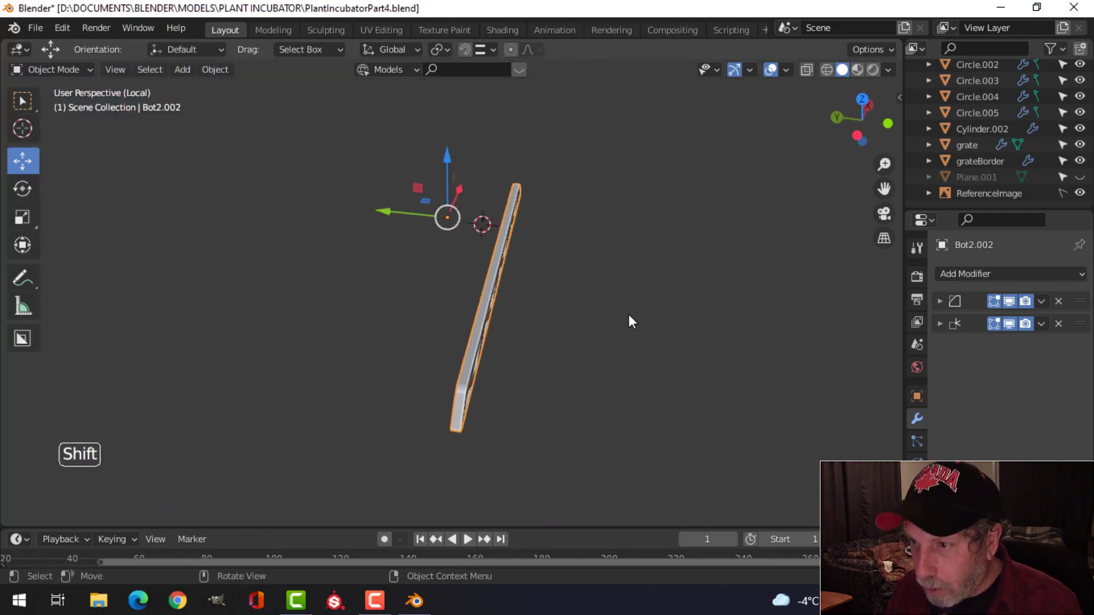
Step: Delete the large back face of the isolated grille panel
middle_drag(628, 316, 702, 313)
key(Tab)
middle_drag(533, 345, 534, 313)
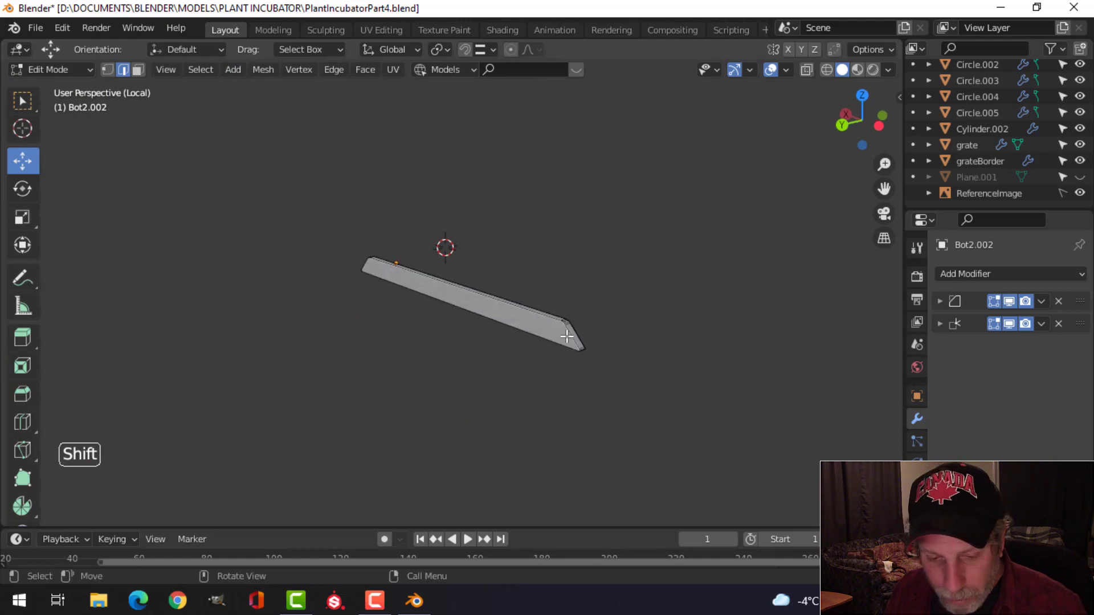
scroll(561, 330, up, 3)
key(3)
click(557, 324)
key(x)
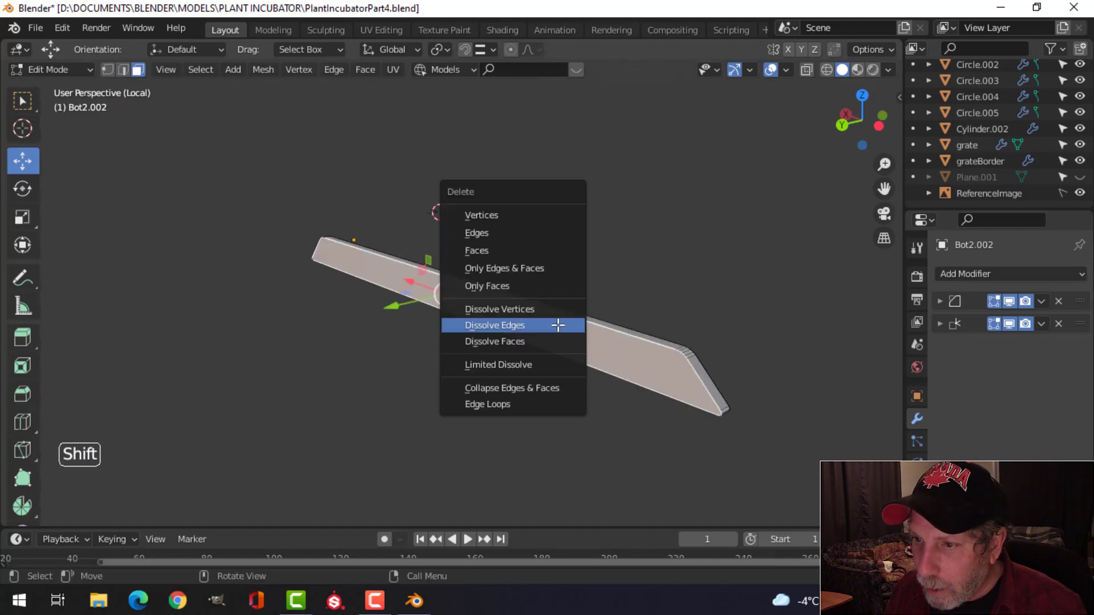
click(500, 249)
middle_drag(500, 249, 584, 340)
Step: Bring back the full model and move the grille panel's whole mesh about 0.057 m in Y into the housing
key(Tab)
key(slash)
key(Tab)
key(a)
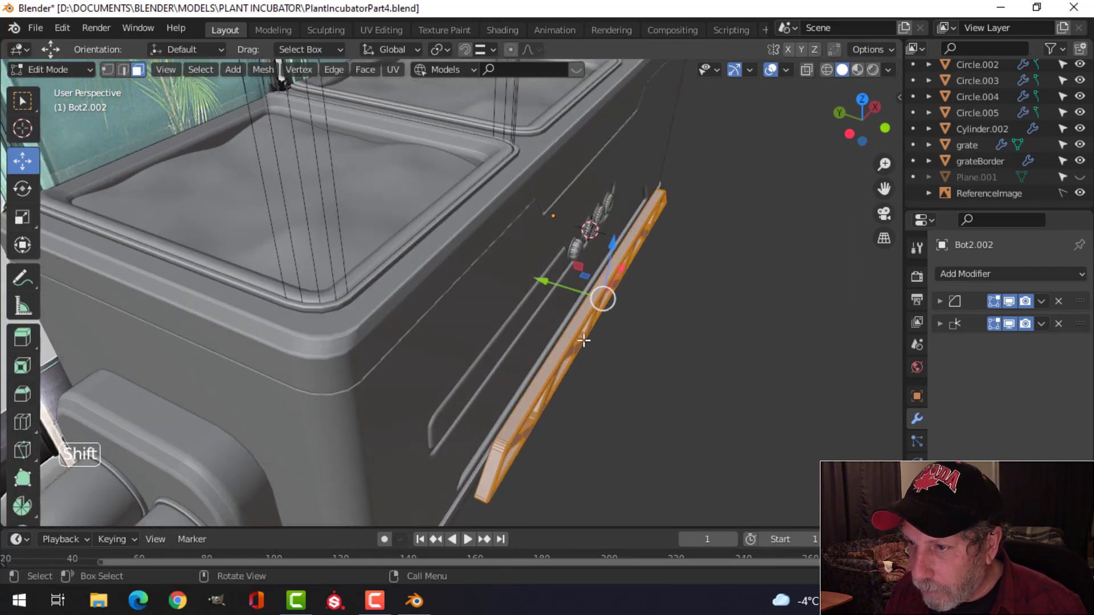
key(g)
key(y)
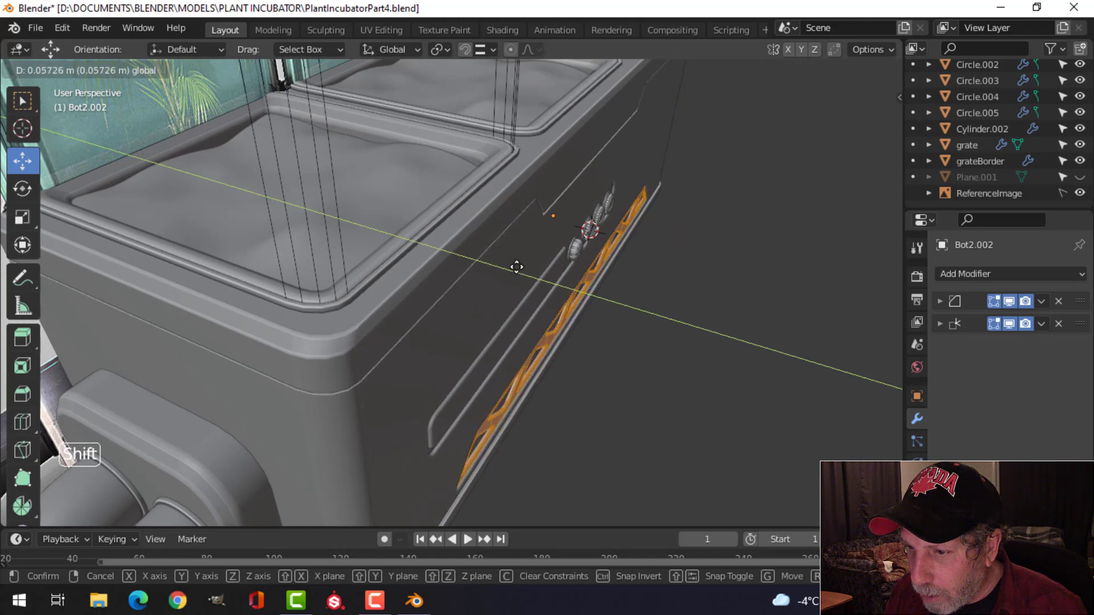
click(520, 266)
middle_drag(520, 266, 510, 315)
key(alt+a)
key(Tab)
key(alt+a)
Step: Check the grille panel's fit against the housing and shift its mesh -0.001882 m in Y
scroll(570, 334, down, 4)
scroll(513, 316, up, 2)
click(573, 272)
click(512, 336)
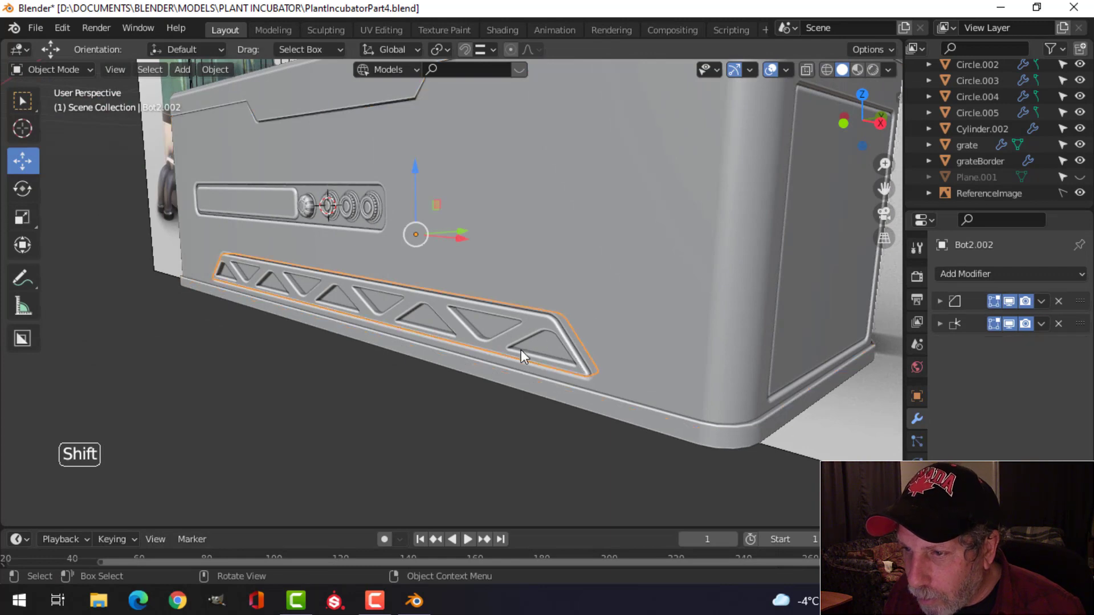
scroll(520, 349, up, 3)
key(Tab)
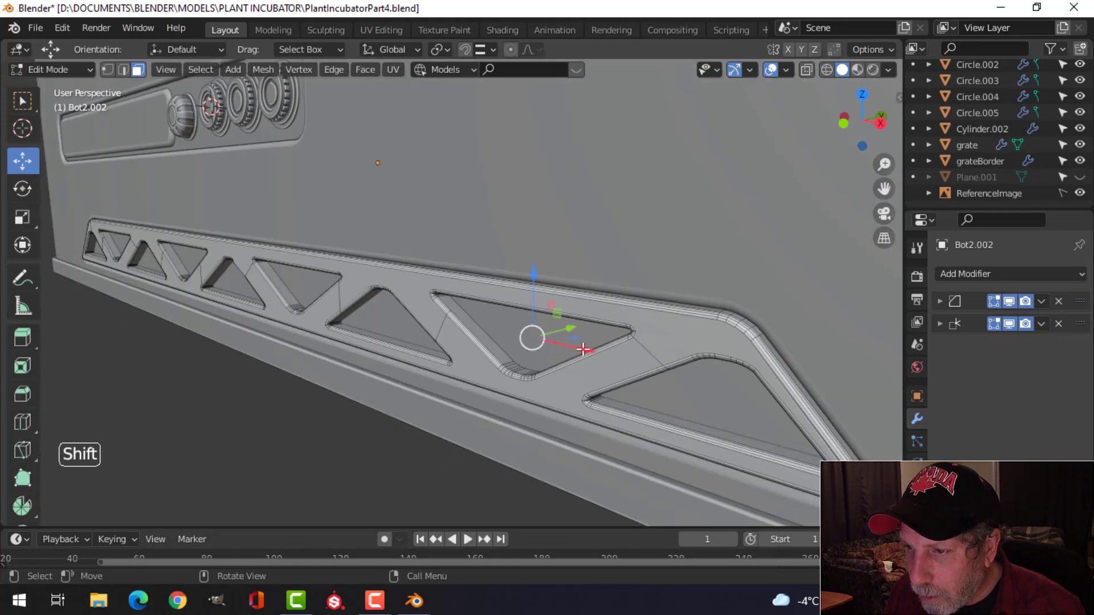
key(Tab)
middle_drag(576, 349, 555, 368)
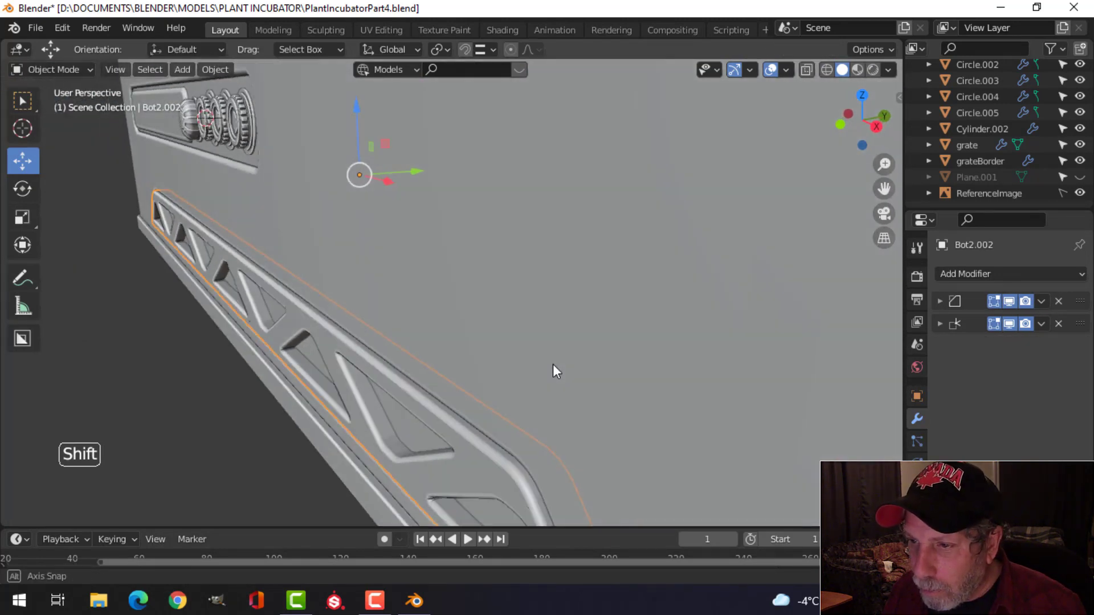
key(Tab)
key(a)
middle_drag(467, 369, 660, 316)
drag(555, 238, 554, 242)
middle_drag(649, 299, 659, 306)
Step: Scale the grille panel's mesh by 0.783 along Y and nudge it slightly further into the housing
key(s)
key(y)
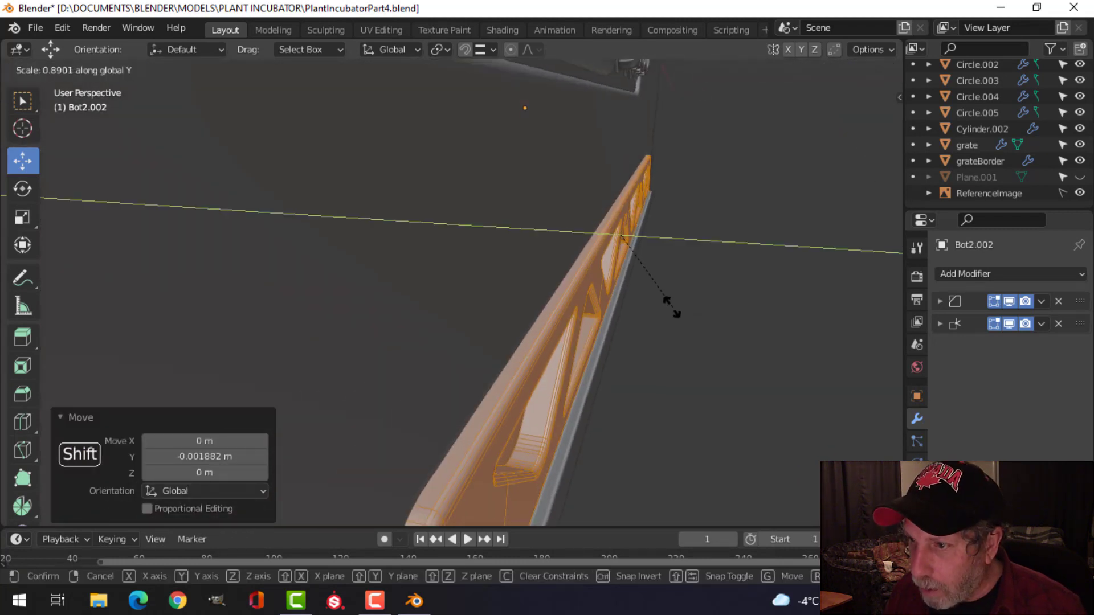
click(651, 305)
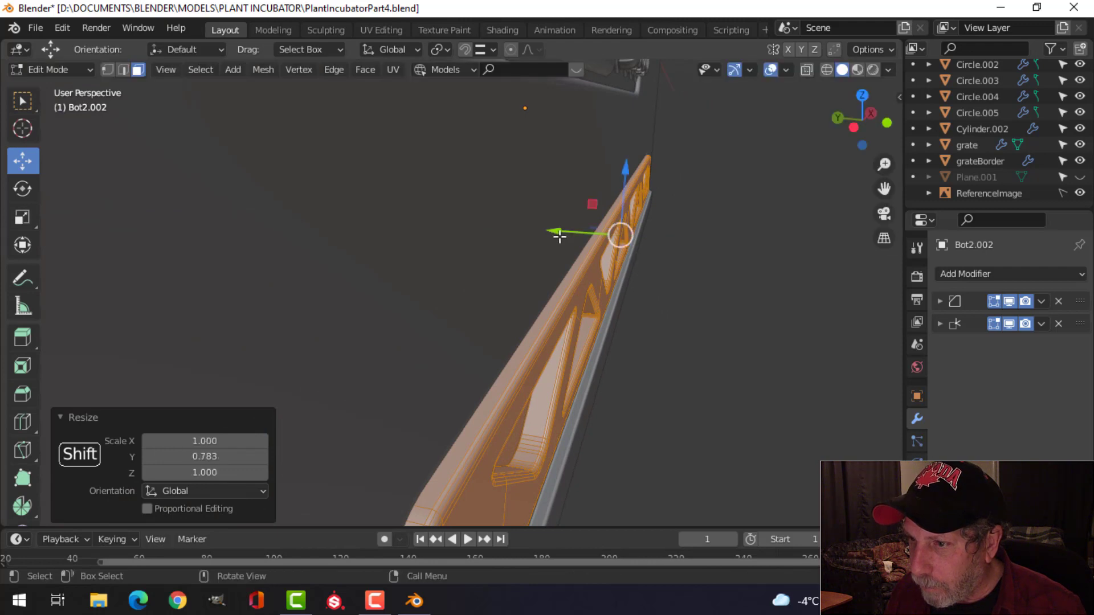
drag(559, 237, 555, 237)
key(Tab)
middle_drag(698, 321, 596, 317)
key(alt+a)
Step: Unhide and delete the grille's triangle cutter object, and save the file
scroll(581, 320, down, 4)
scroll(596, 317, up, 2)
scroll(595, 317, down, 4)
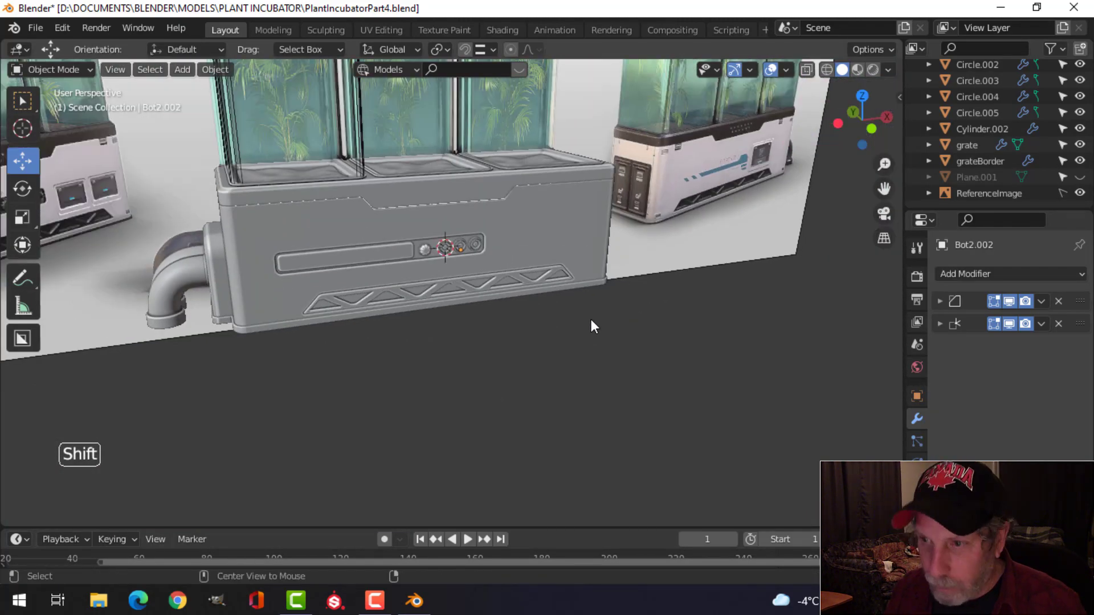
key(alt+h)
click(482, 285)
key(x)
click(482, 285)
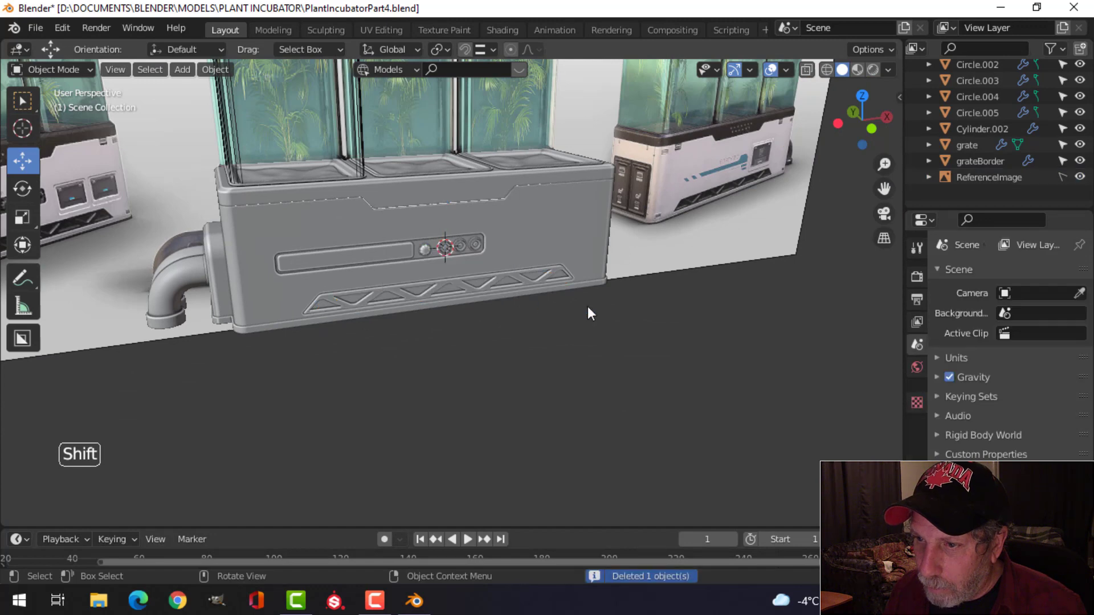
middle_drag(587, 305, 513, 317)
key(ctrl+s)
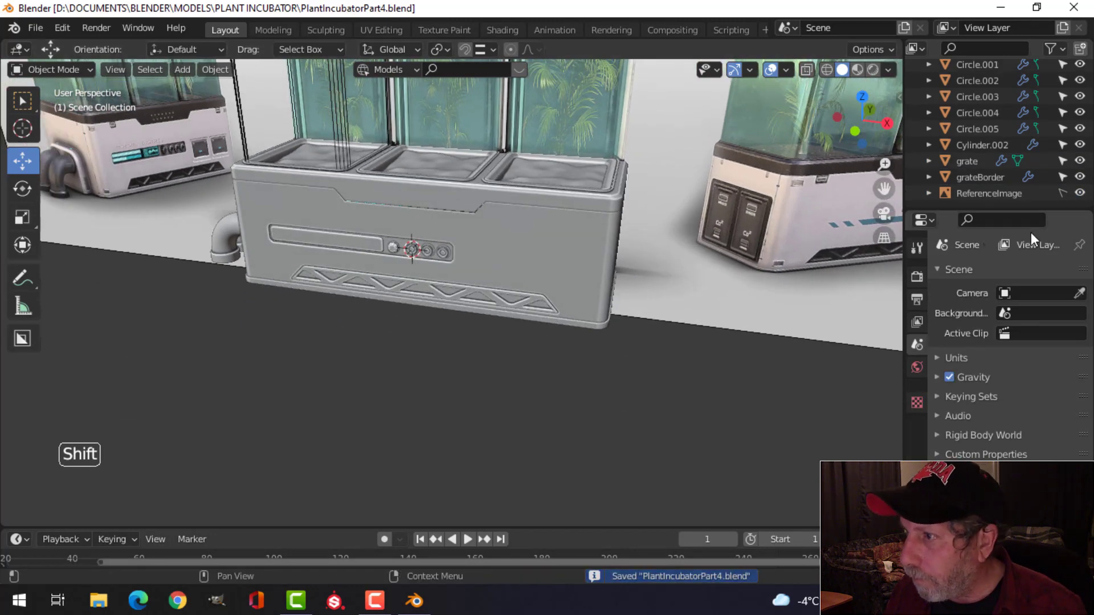
Step: Hide the reference image and turn off the viewport gizmos and overlays to inspect the housing's front details
scroll(1079, 194, up, 1)
click(1078, 194)
middle_drag(401, 295, 505, 285)
click(735, 69)
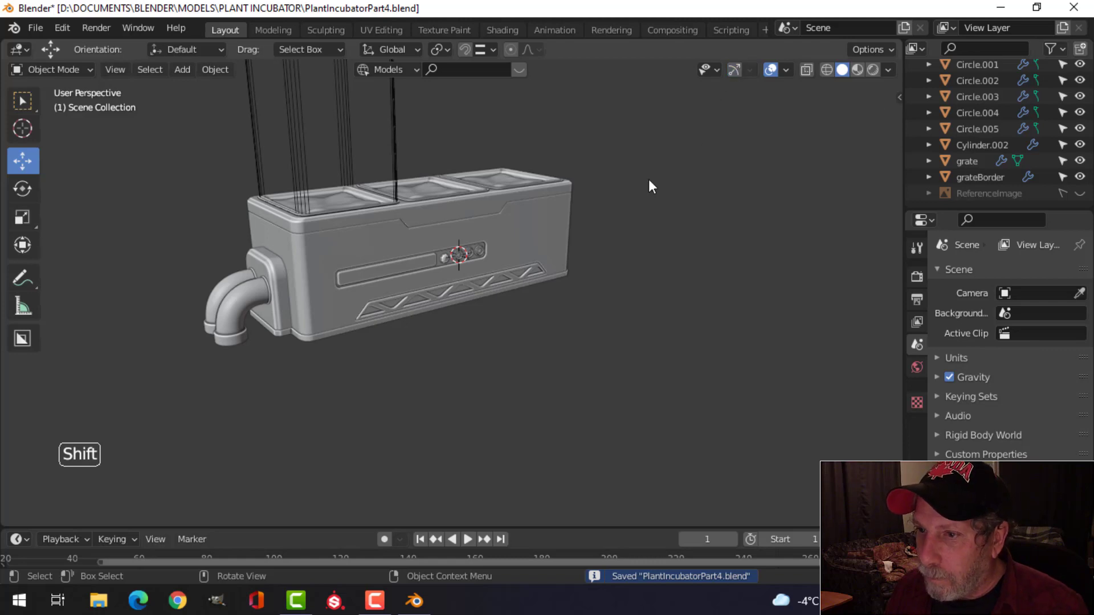
click(770, 70)
scroll(401, 262, up, 8)
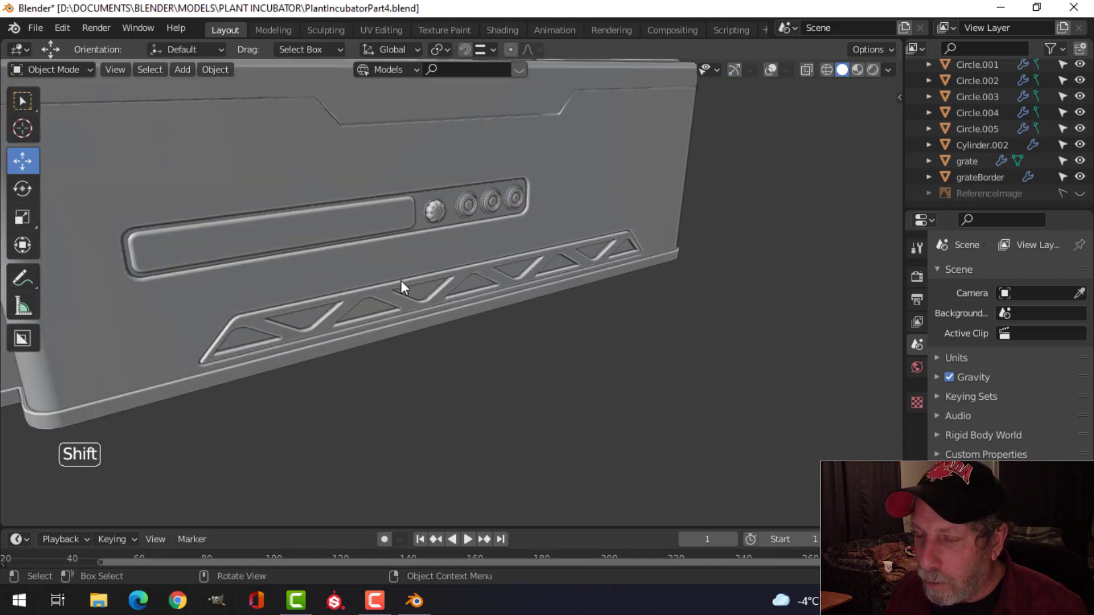
Step: Switch the solid viewport shading to MatCap lighting with the whole lower housing in view
middle_drag(435, 281, 518, 367)
scroll(431, 415, down, 4)
scroll(548, 346, down, 5)
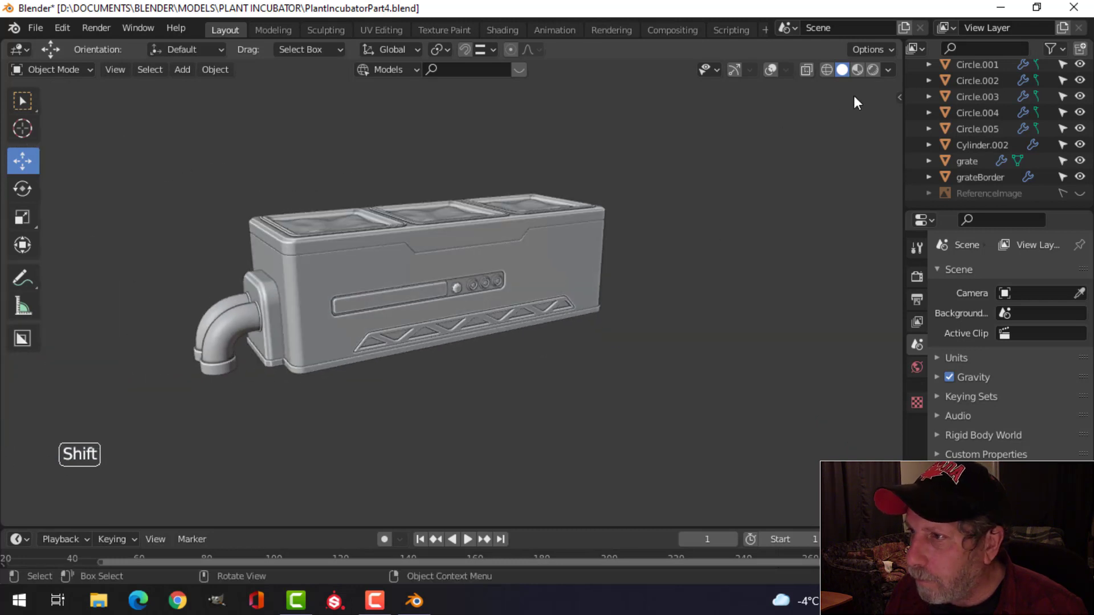
click(888, 69)
click(868, 146)
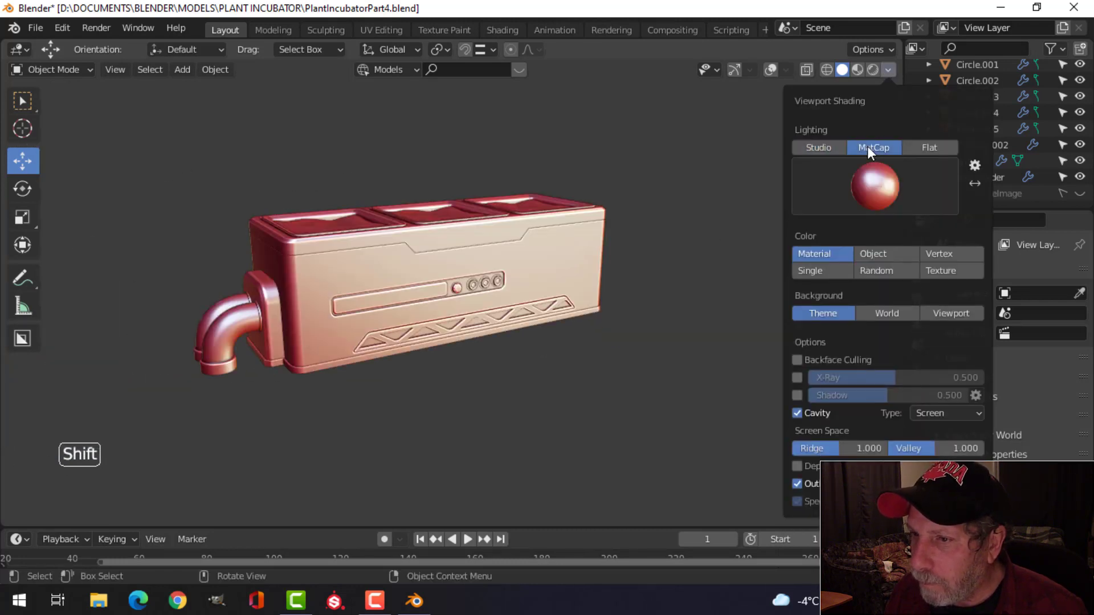
Step: Examine the lower housing's control strip, triangular grille and pipes under the MatCap shading, together with the upper unit
middle_drag(518, 289, 541, 308)
scroll(561, 282, down, 3)
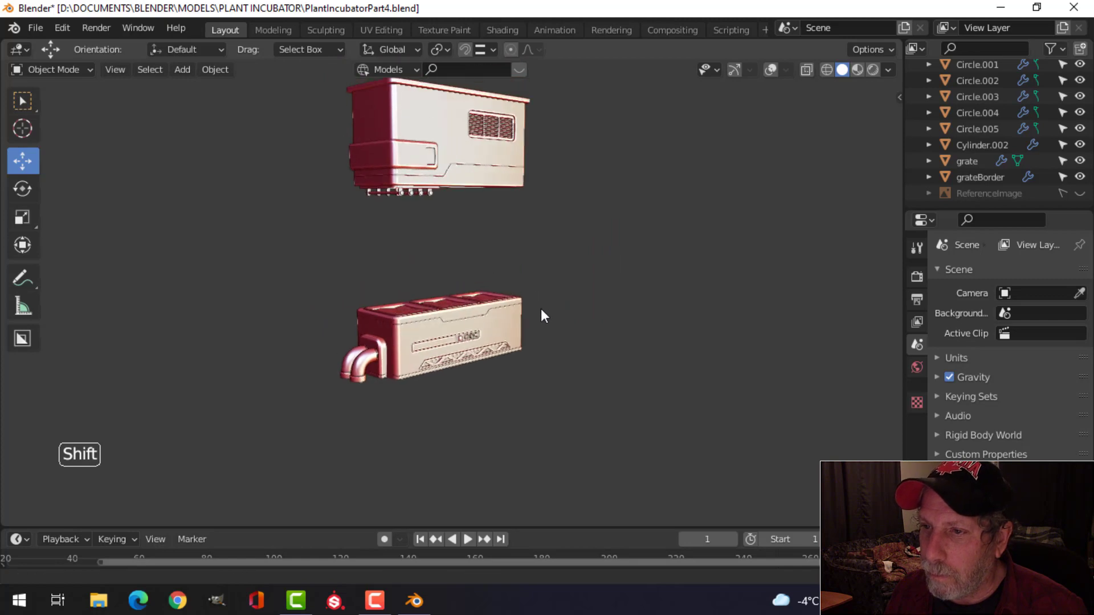
scroll(579, 282, up, 3)
shift+middle_drag(433, 239, 535, 352)
middle_drag(535, 352, 503, 255)
shift+middle_drag(576, 353, 587, 302)
scroll(577, 317, up, 2)
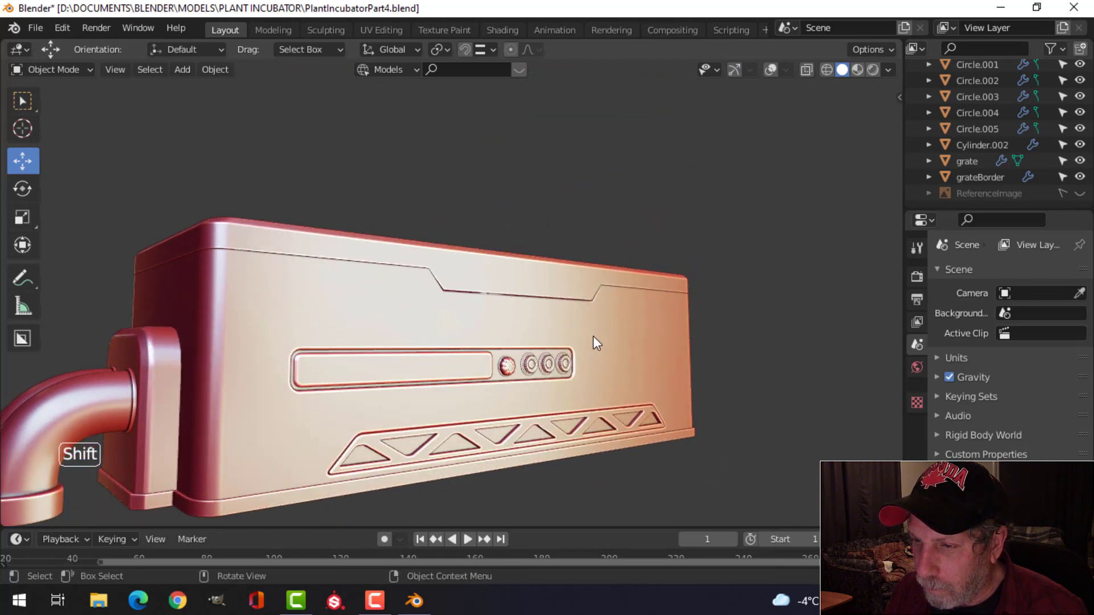
scroll(593, 336, up, 3)
scroll(593, 337, down, 3)
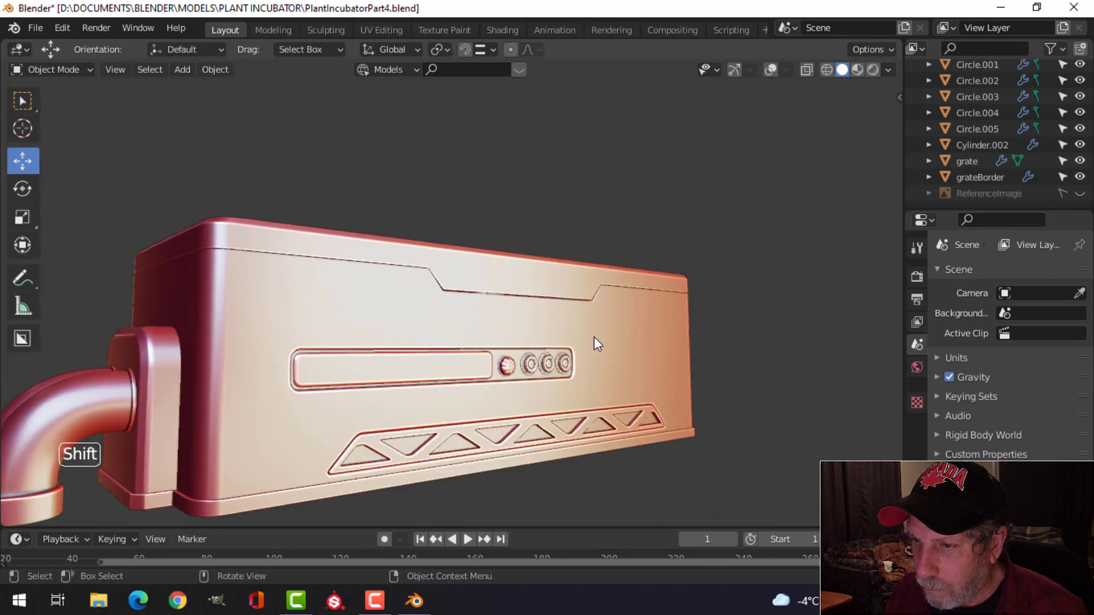
shift+middle_drag(593, 337, 580, 291)
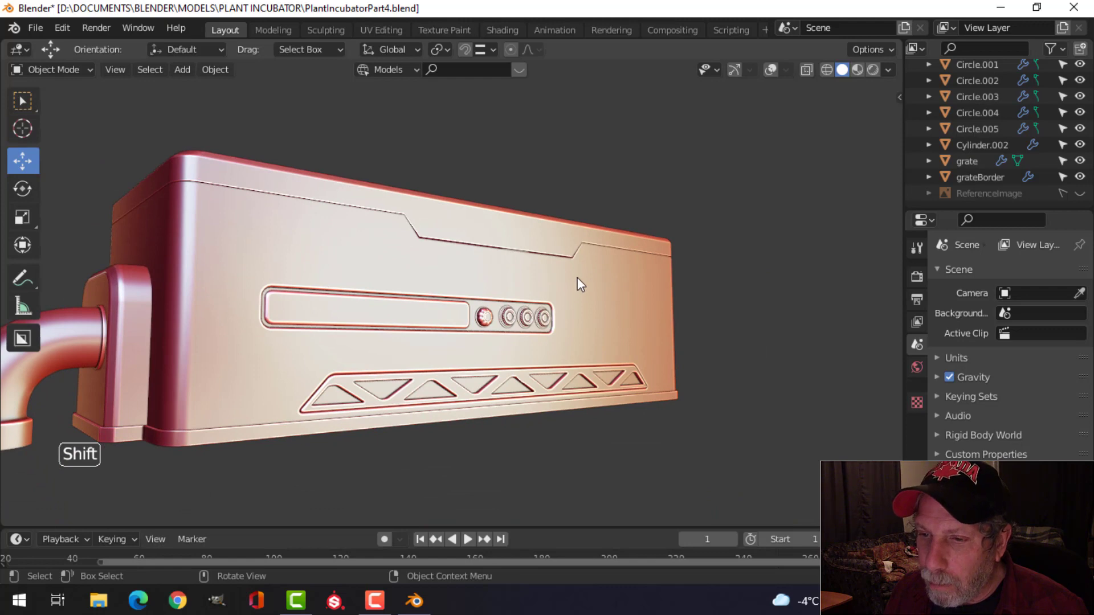
scroll(579, 277, down, 6)
shift+middle_drag(570, 285, 569, 324)
scroll(572, 323, up, 3)
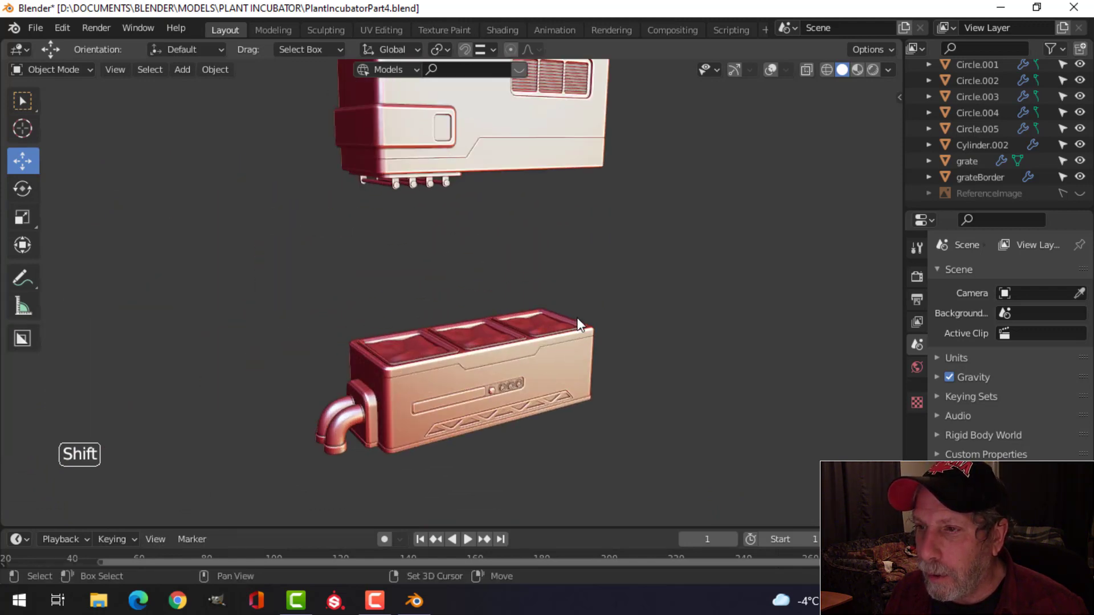
scroll(594, 344, down, 4)
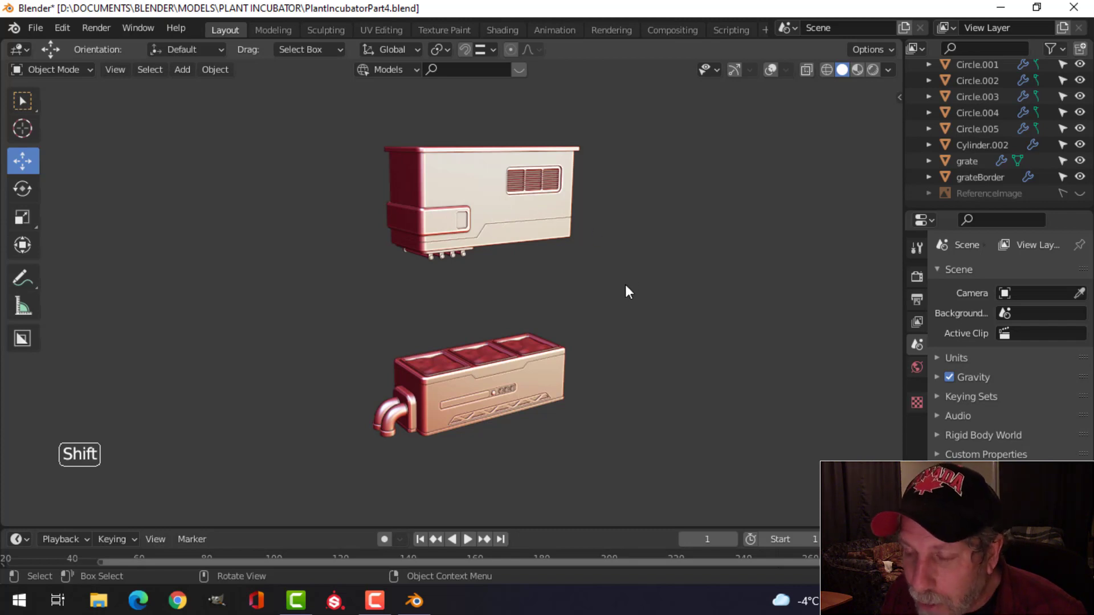
middle_drag(625, 289, 648, 296)
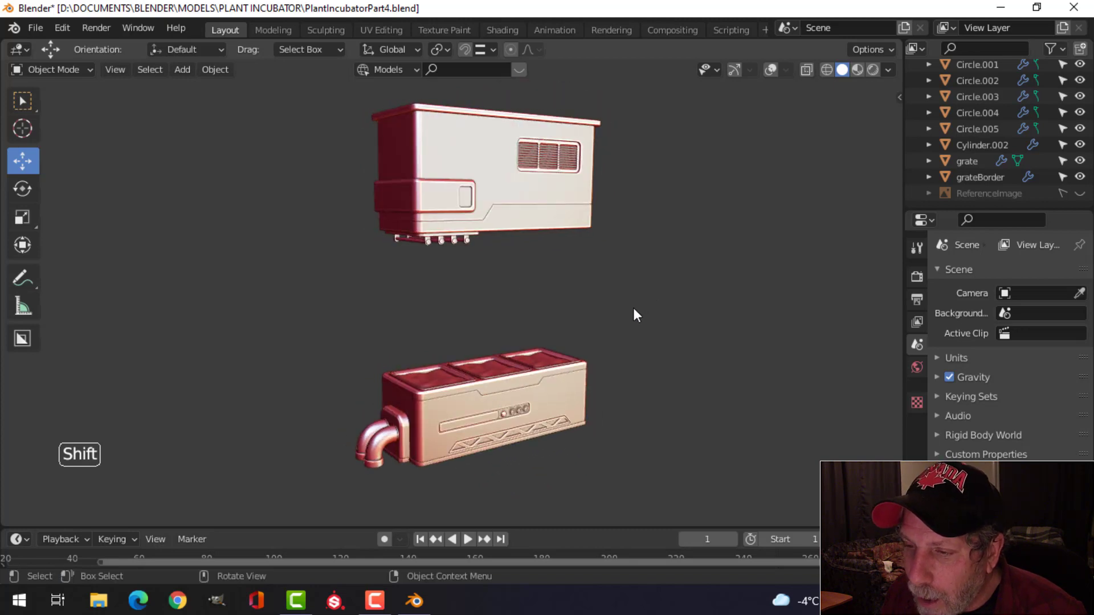
scroll(634, 307, up, 2)
scroll(604, 301, down, 2)
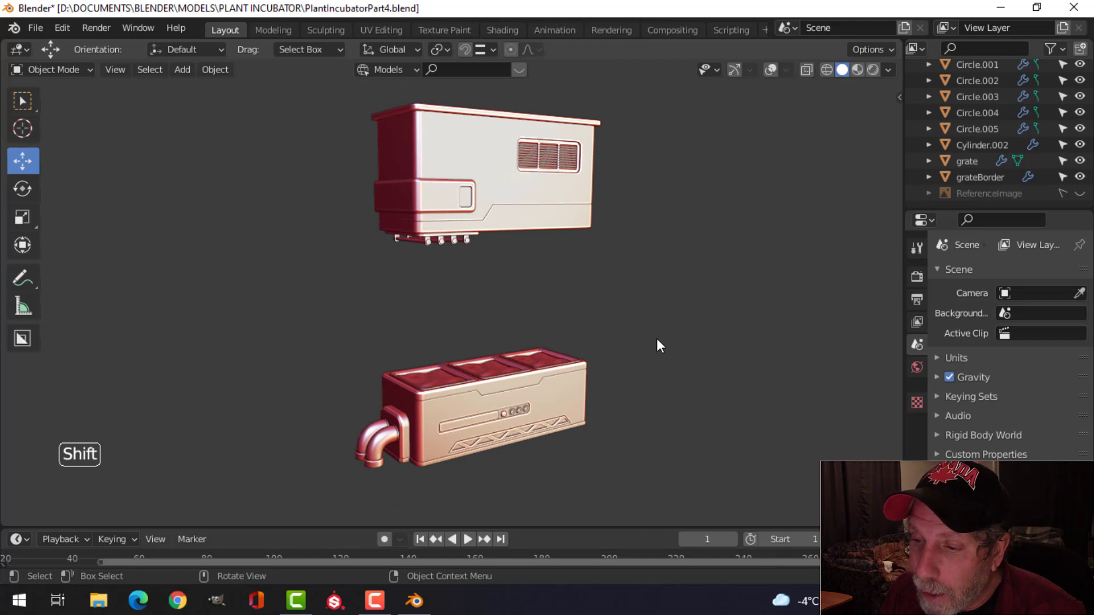
scroll(656, 339, up, 1)
scroll(656, 339, down, 1)
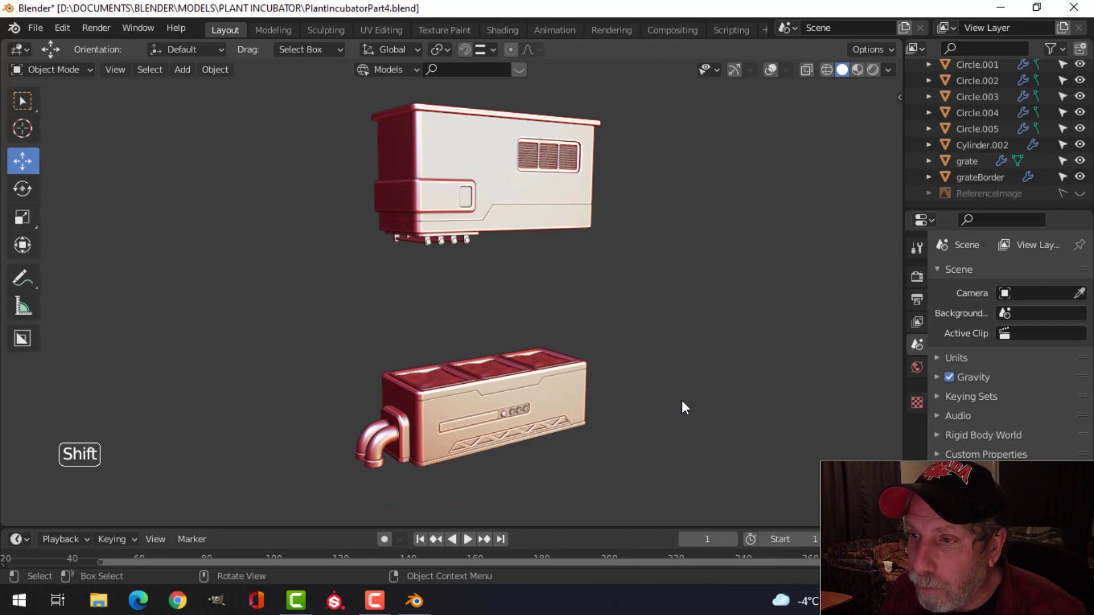
middle_drag(673, 340, 636, 394)
scroll(603, 302, up, 3)
scroll(624, 380, down, 1)
shift+middle_drag(645, 377, 654, 367)
scroll(644, 377, down, 1)
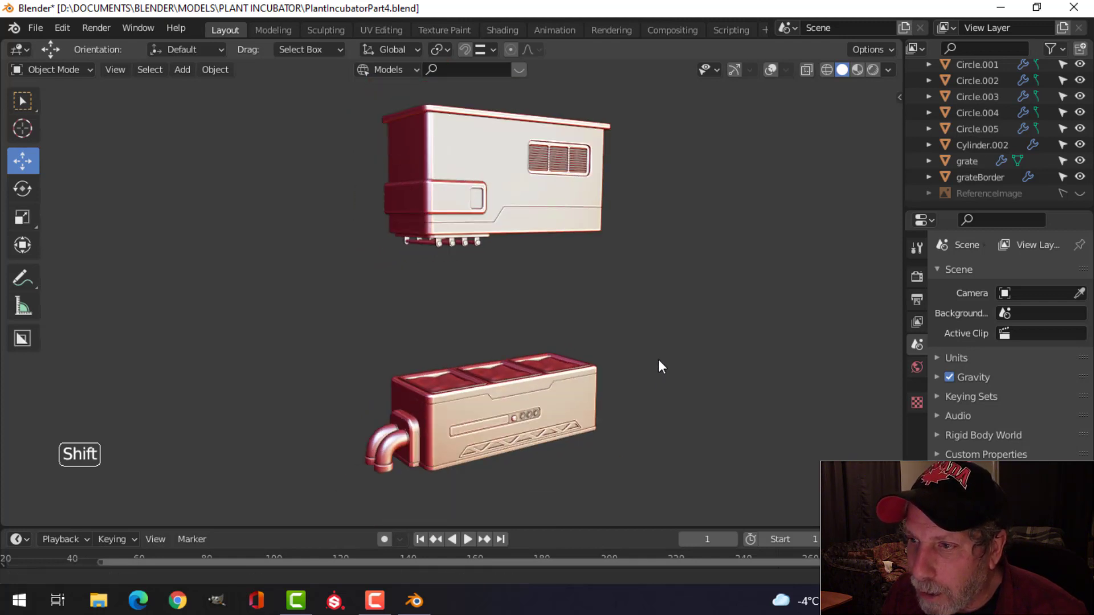
shift+middle_drag(659, 360, 653, 372)
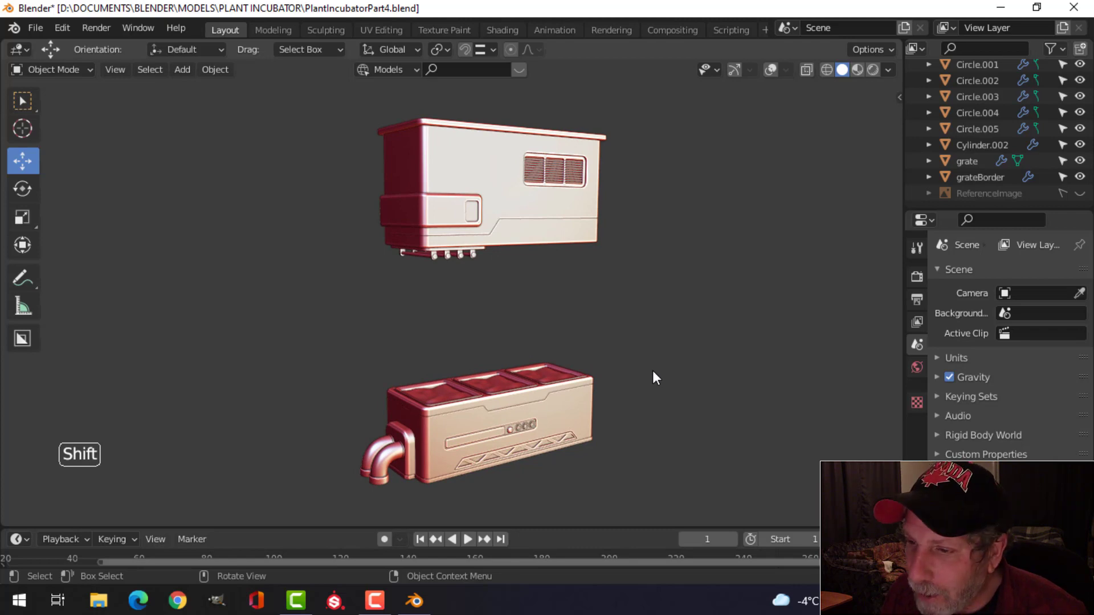